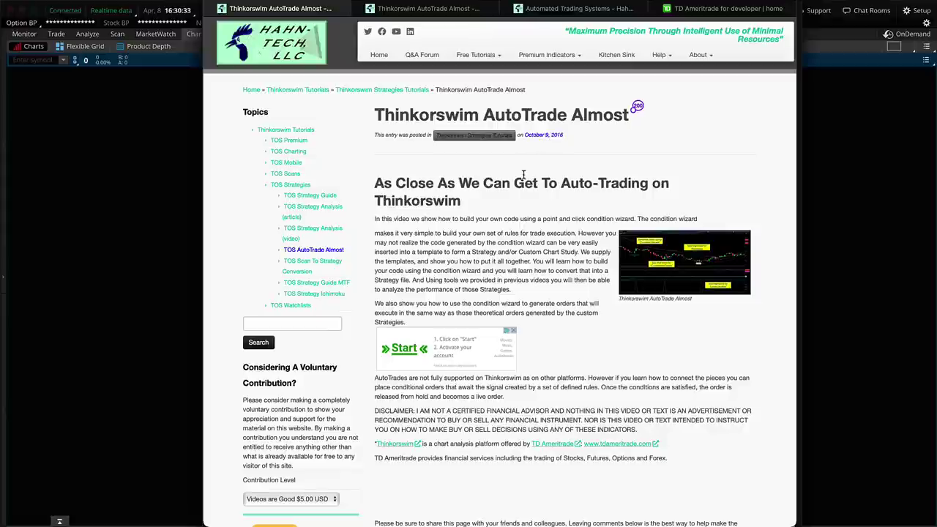
- Highlight "Almost" in the Thinkorswim AutoTrade article title and read the May 2021 comments about repeating triggered buy and sell orders
{"action": "double_click", "coordinate": [606, 116]}
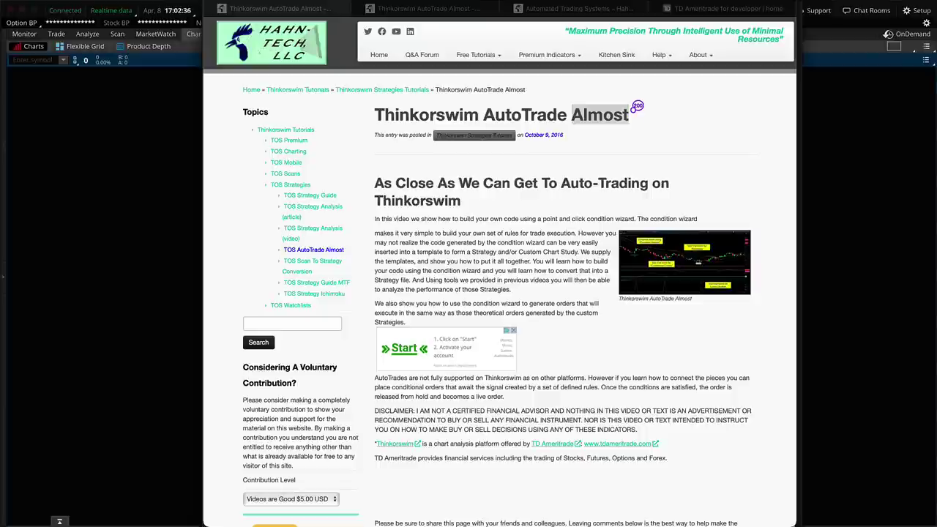
{"action": "left_click", "coordinate": [430, 10]}
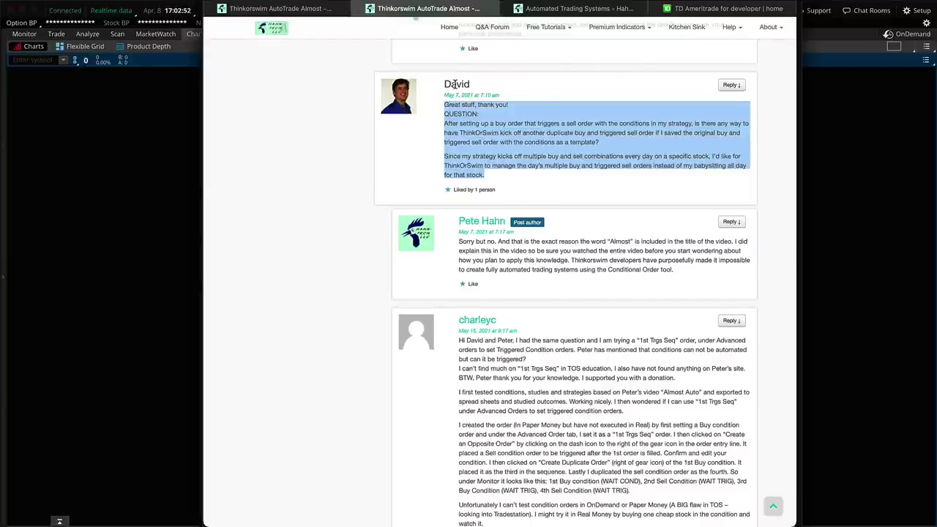
{"action": "scroll", "coordinate": [534, 186], "scroll_direction": "down", "scroll_amount": 2}
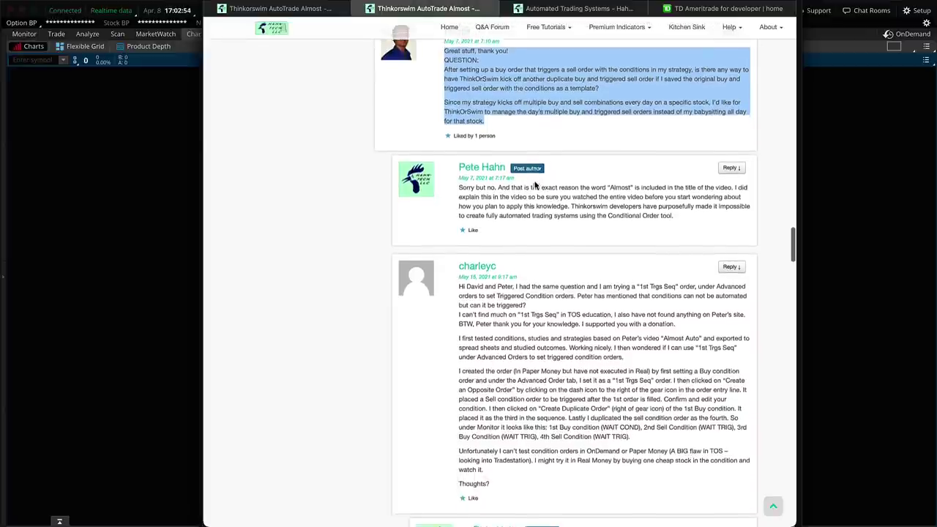
{"action": "scroll", "coordinate": [535, 186], "scroll_direction": "down", "scroll_amount": 1}
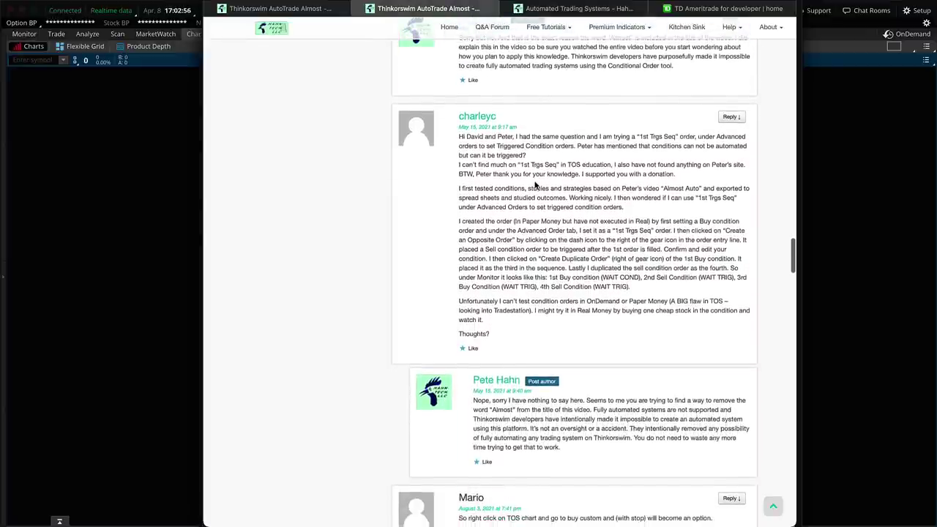
{"action": "scroll", "coordinate": [534, 186], "scroll_direction": "up", "scroll_amount": 4}
{"action": "scroll", "coordinate": [534, 186], "scroll_direction": "down", "scroll_amount": 2}
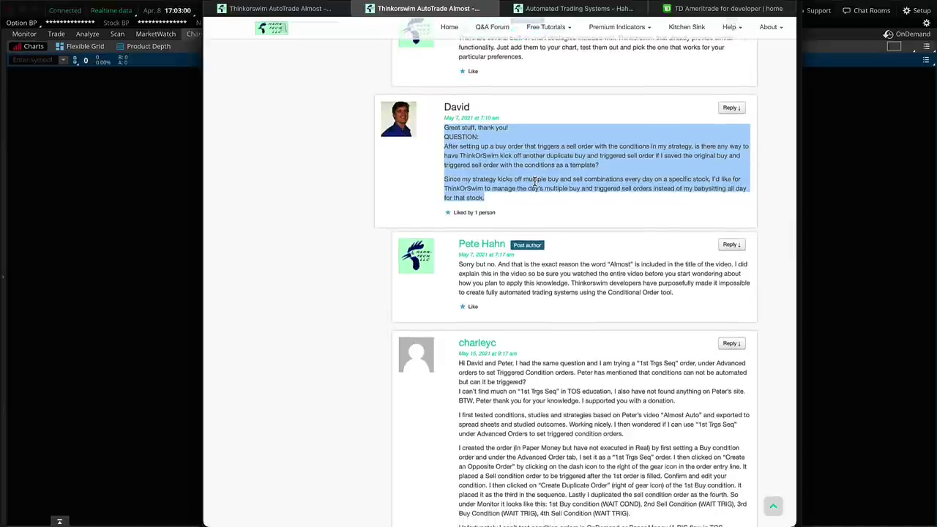
{"action": "scroll", "coordinate": [534, 181], "scroll_direction": "down", "scroll_amount": 2}
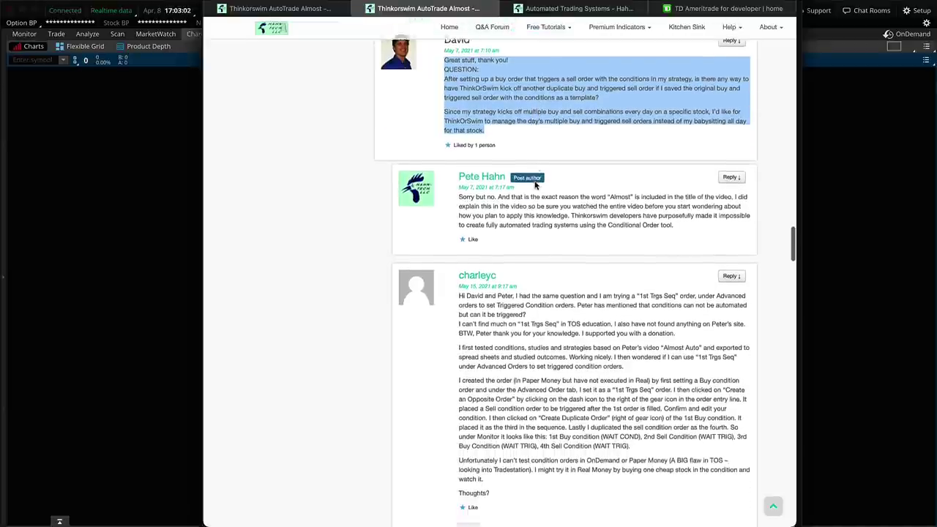
{"action": "scroll", "coordinate": [534, 186], "scroll_direction": "down", "scroll_amount": 4}
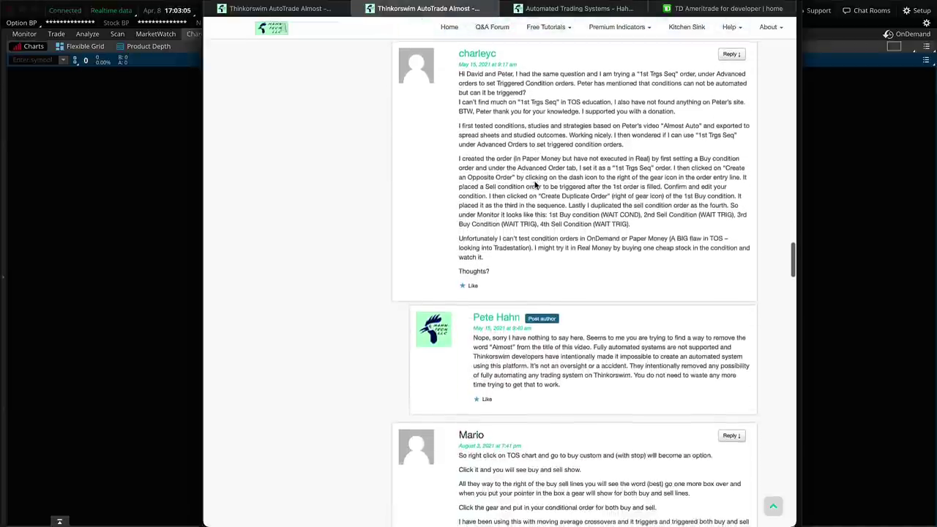
- Highlight the May 15, 2021 comment about "1st Trgs Seq" orders and read the post author's reply below it
{"action": "scroll", "coordinate": [535, 184], "scroll_direction": "up", "scroll_amount": 3}
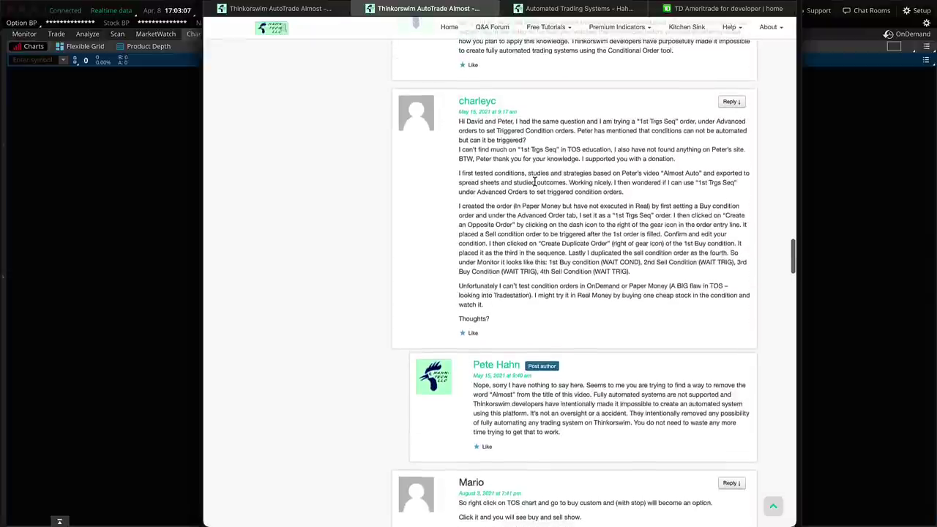
{"action": "scroll", "coordinate": [535, 181], "scroll_direction": "down", "scroll_amount": 1}
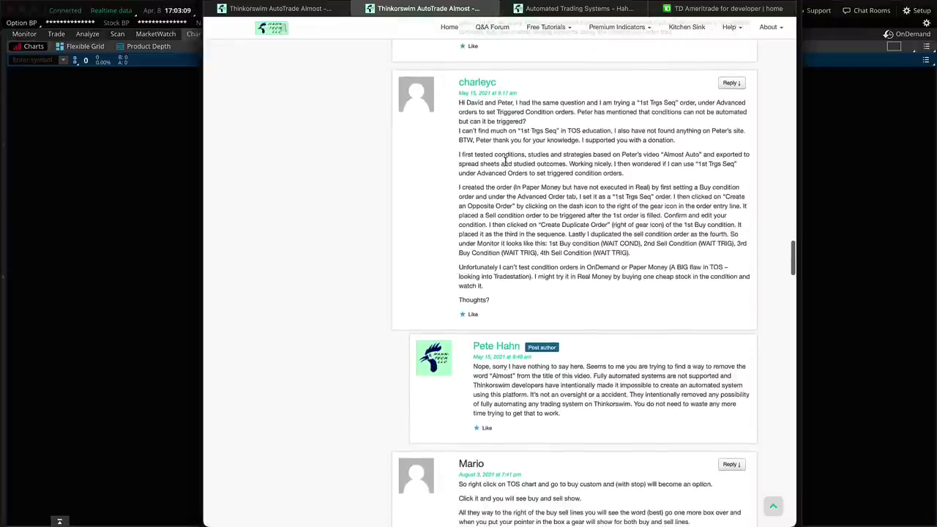
{"action": "left_click_drag", "start_coordinate": [463, 110], "coordinate": [575, 273]}
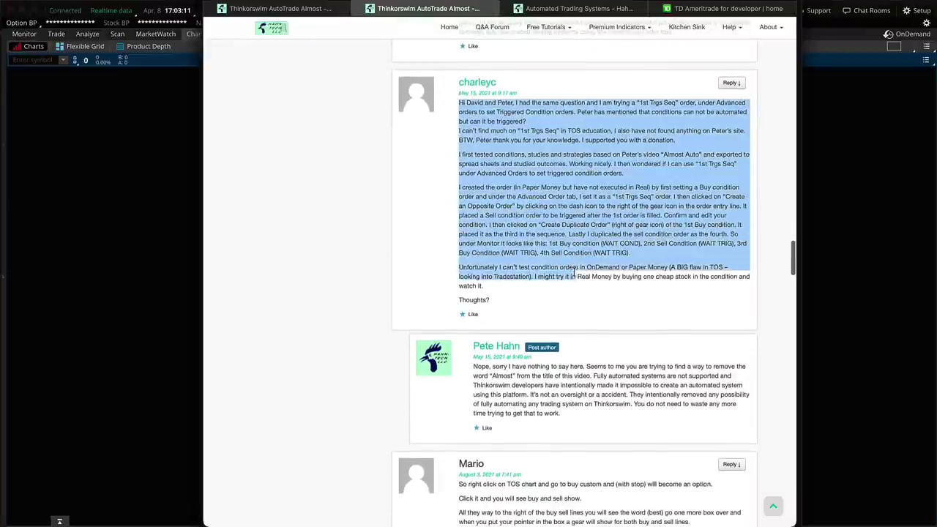
{"action": "scroll", "coordinate": [589, 302], "scroll_direction": "down", "scroll_amount": 2}
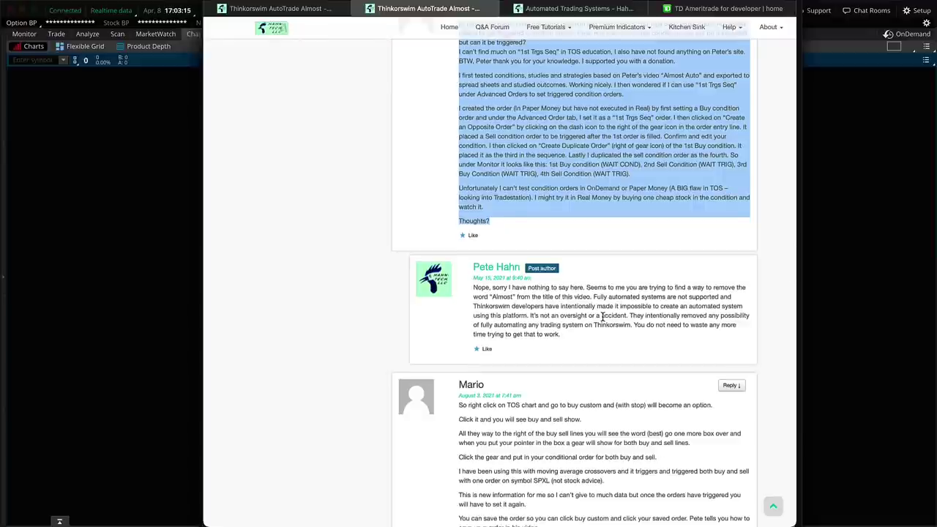
{"action": "scroll", "coordinate": [603, 320], "scroll_direction": "up", "scroll_amount": 1}
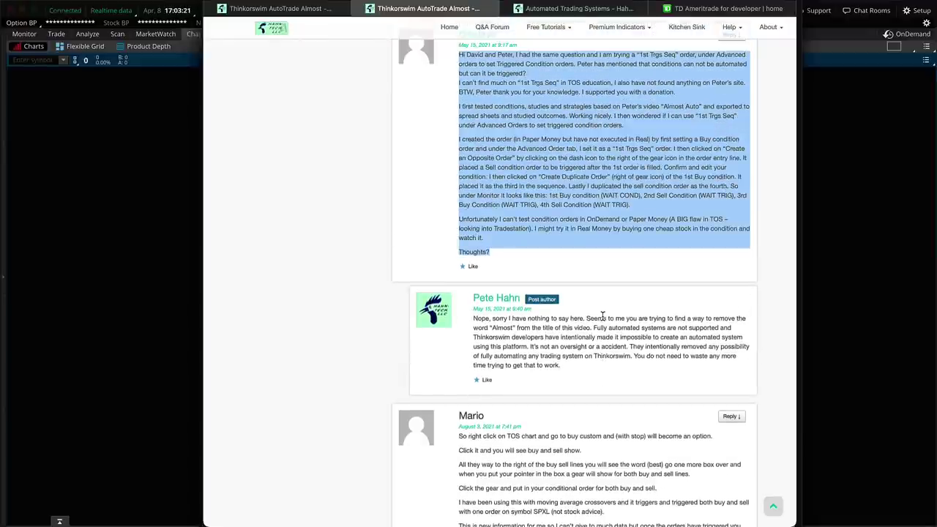
- Highlight the August 3, 2021 comment explaining conditional buy and sell orders through buy custom (with stop), and review its replies
{"action": "scroll", "coordinate": [603, 319], "scroll_direction": "down", "scroll_amount": 2}
{"action": "scroll", "coordinate": [602, 316], "scroll_direction": "down", "scroll_amount": 4}
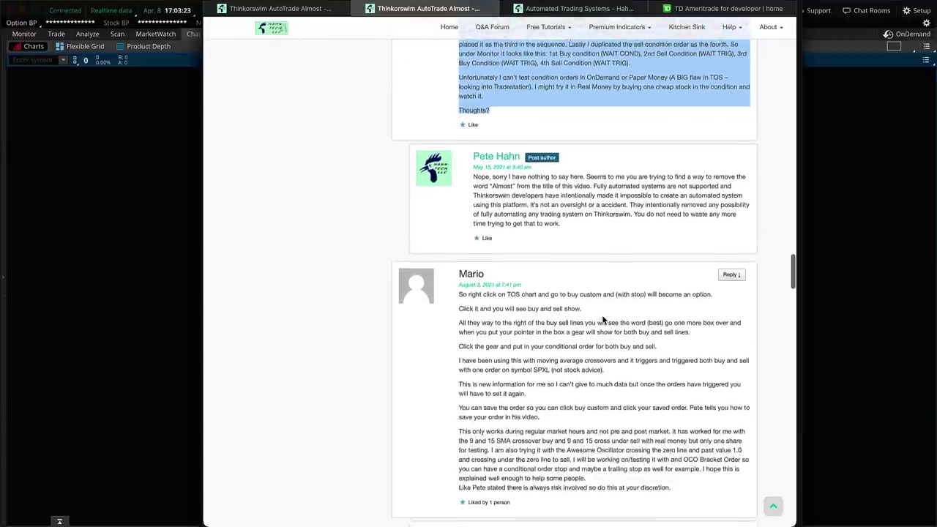
{"action": "scroll", "coordinate": [603, 320], "scroll_direction": "down", "scroll_amount": 2}
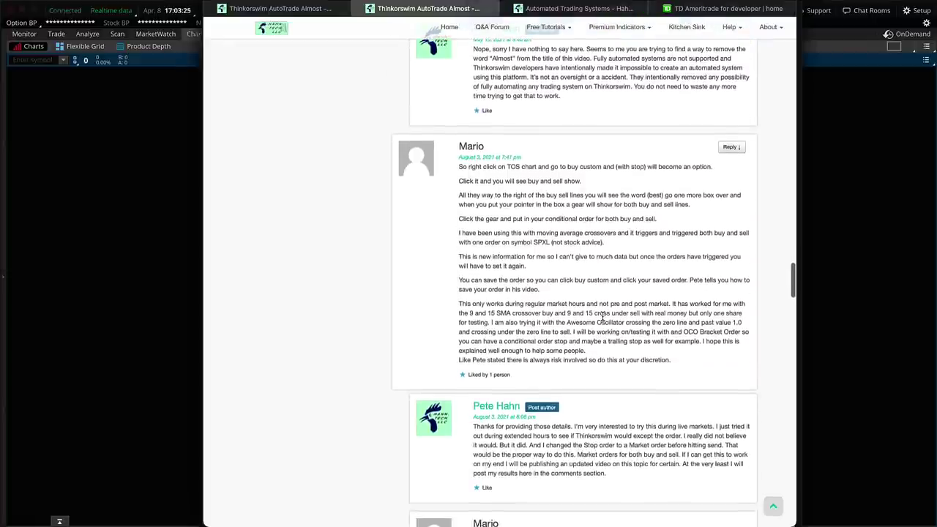
{"action": "scroll", "coordinate": [602, 315], "scroll_direction": "down", "scroll_amount": 2}
{"action": "left_click_drag", "start_coordinate": [602, 315], "coordinate": [455, 106]}
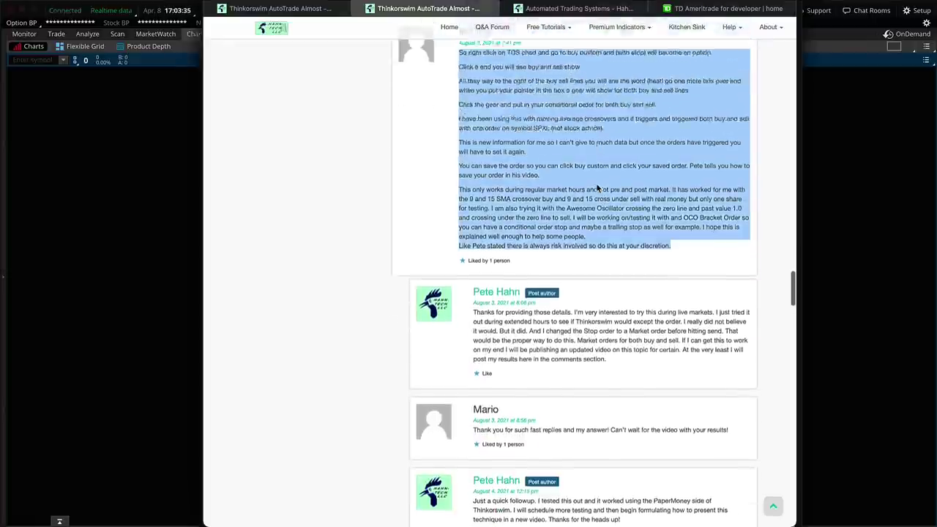
{"action": "scroll", "coordinate": [596, 182], "scroll_direction": "up", "scroll_amount": 5}
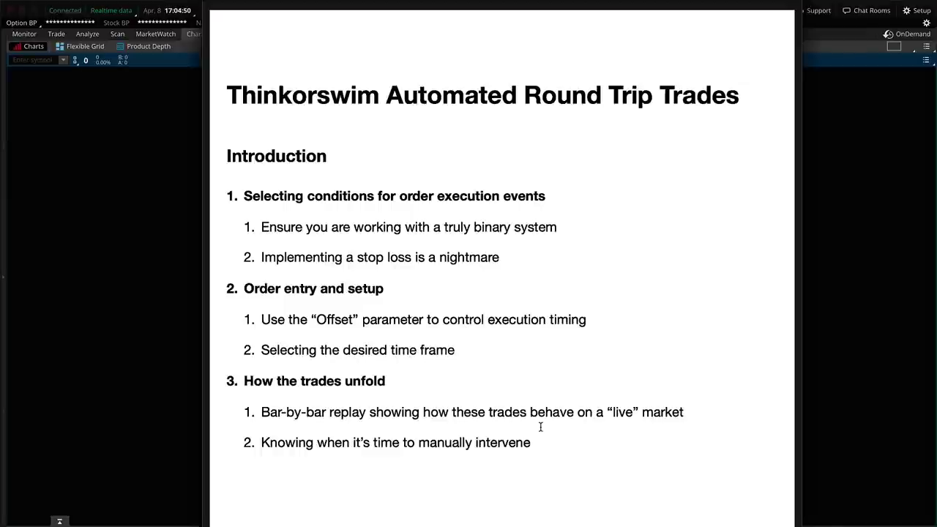
- Highlight each of the three main headings in the Introduction outline, plus the word "live" in the bar-by-bar replay item
{"action": "left_click_drag", "start_coordinate": [545, 196], "coordinate": [243, 200]}
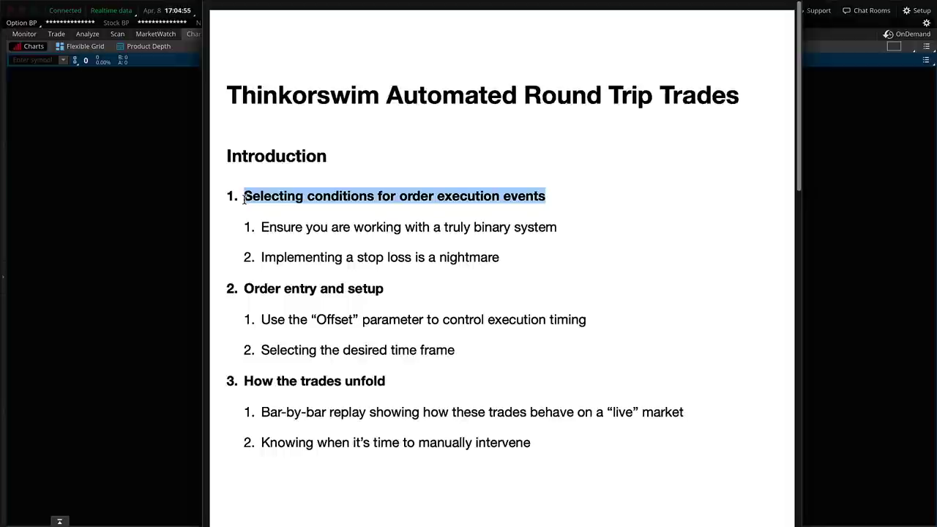
{"action": "left_click_drag", "start_coordinate": [384, 289], "coordinate": [248, 291]}
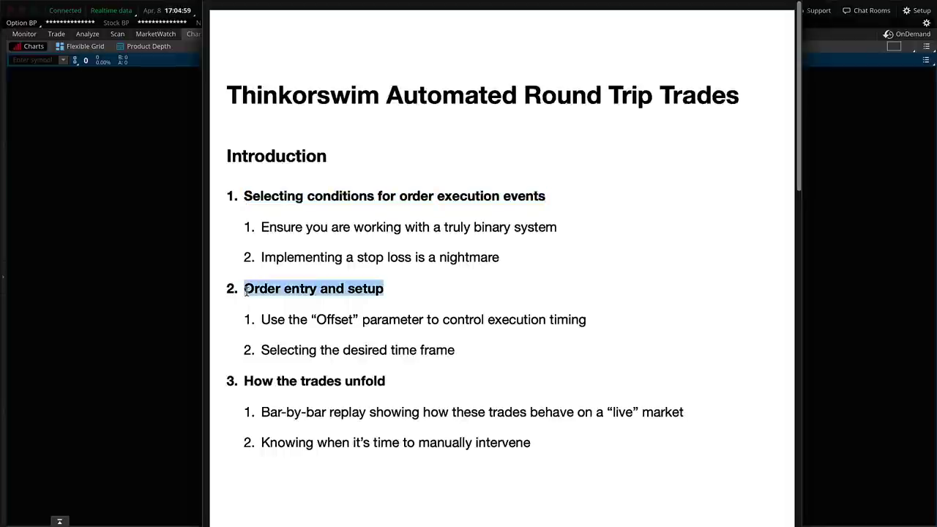
{"action": "left_click_drag", "start_coordinate": [385, 380], "coordinate": [245, 387]}
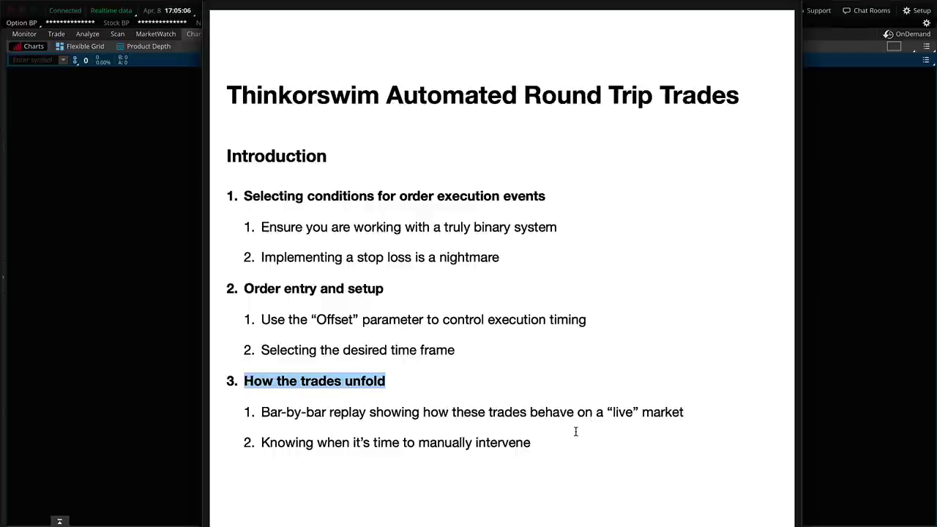
{"action": "double_click", "coordinate": [622, 413]}
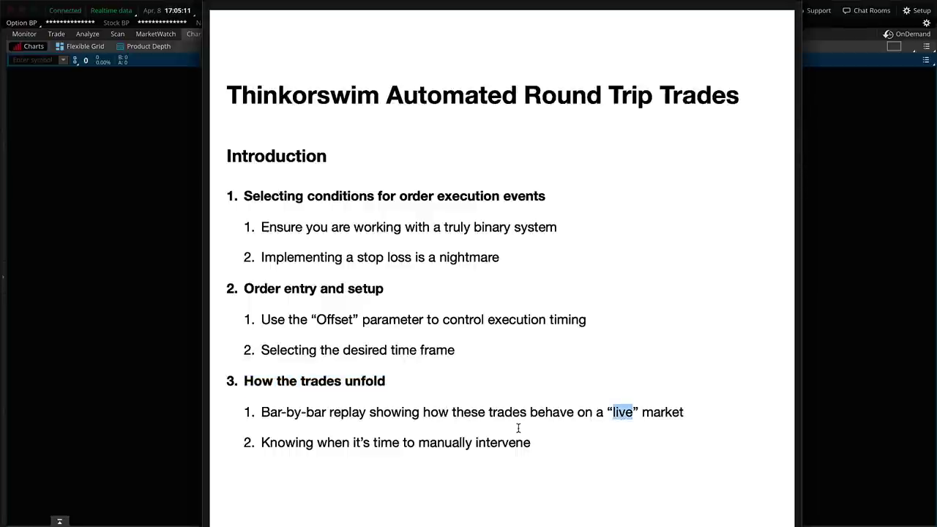
- Review the Advanced Topics outline and highlight the "Saving order templates" and "Custom scripts" headings
{"action": "scroll", "coordinate": [518, 428], "scroll_direction": "down", "scroll_amount": 4}
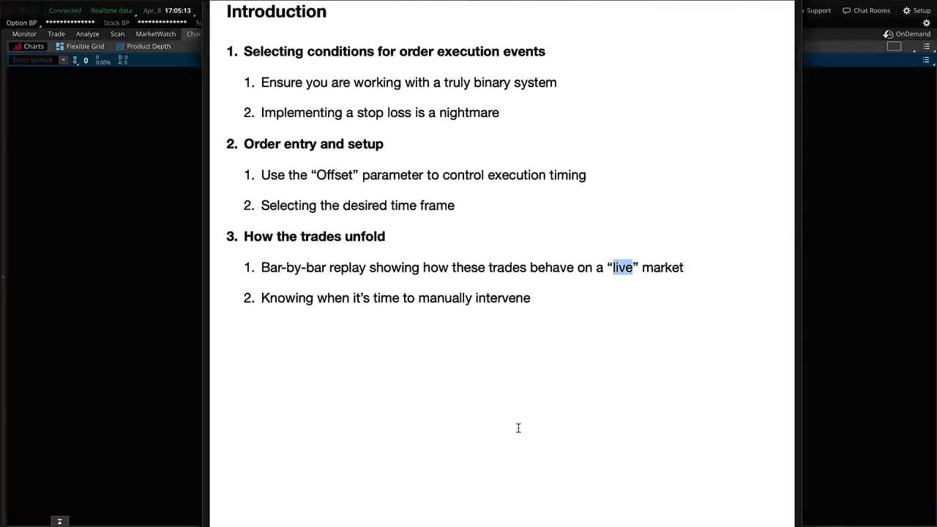
{"action": "scroll", "coordinate": [518, 428], "scroll_direction": "down", "scroll_amount": 10}
{"action": "scroll", "coordinate": [518, 428], "scroll_direction": "down", "scroll_amount": 7}
{"action": "scroll", "coordinate": [518, 428], "scroll_direction": "down", "scroll_amount": 3}
{"action": "scroll", "coordinate": [518, 428], "scroll_direction": "down", "scroll_amount": 2}
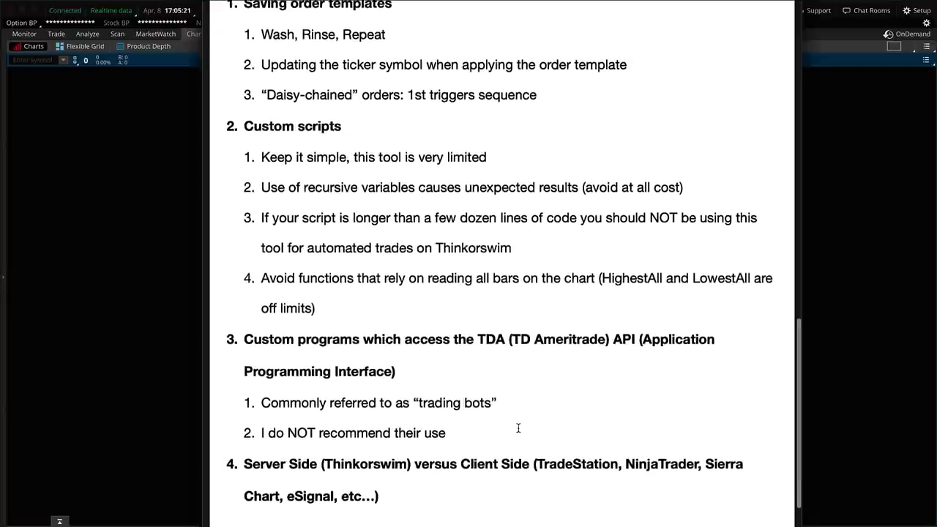
{"action": "scroll", "coordinate": [518, 429], "scroll_direction": "up", "scroll_amount": 3}
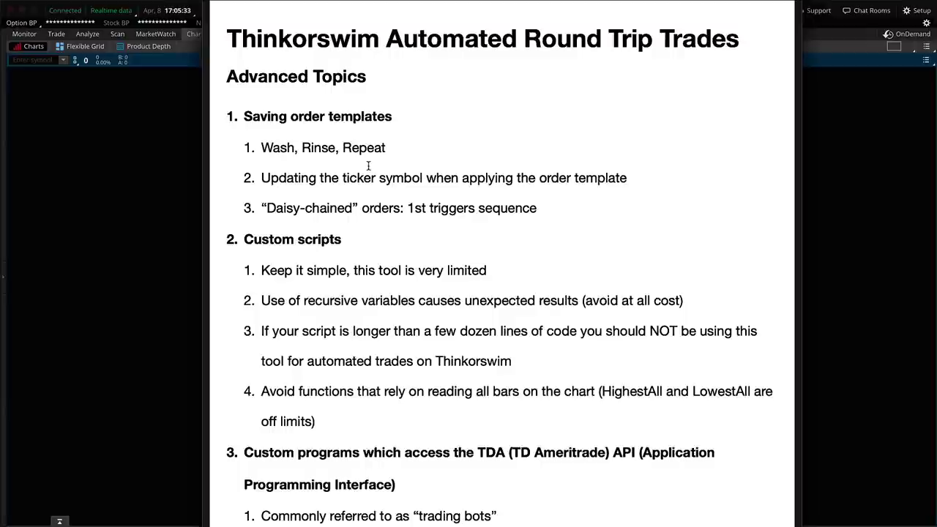
{"action": "left_click_drag", "start_coordinate": [418, 118], "coordinate": [243, 121]}
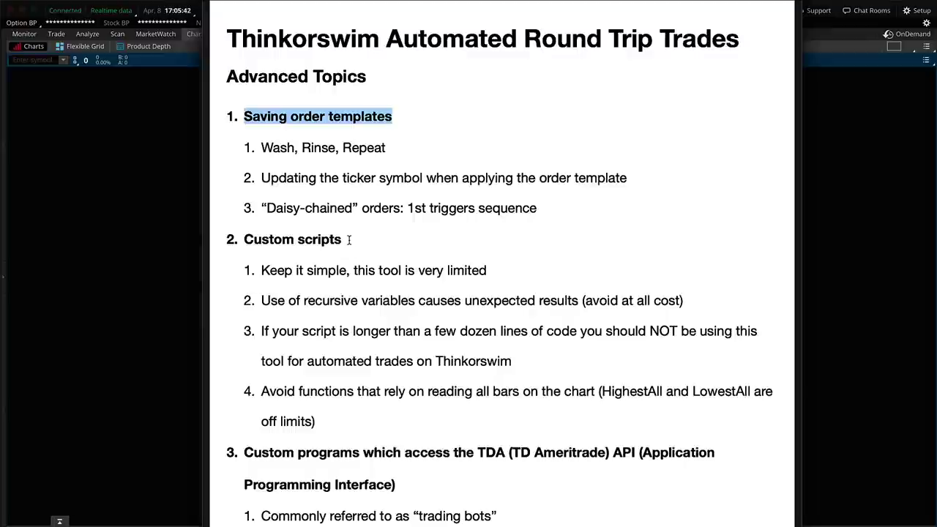
{"action": "left_click_drag", "start_coordinate": [349, 240], "coordinate": [244, 240]}
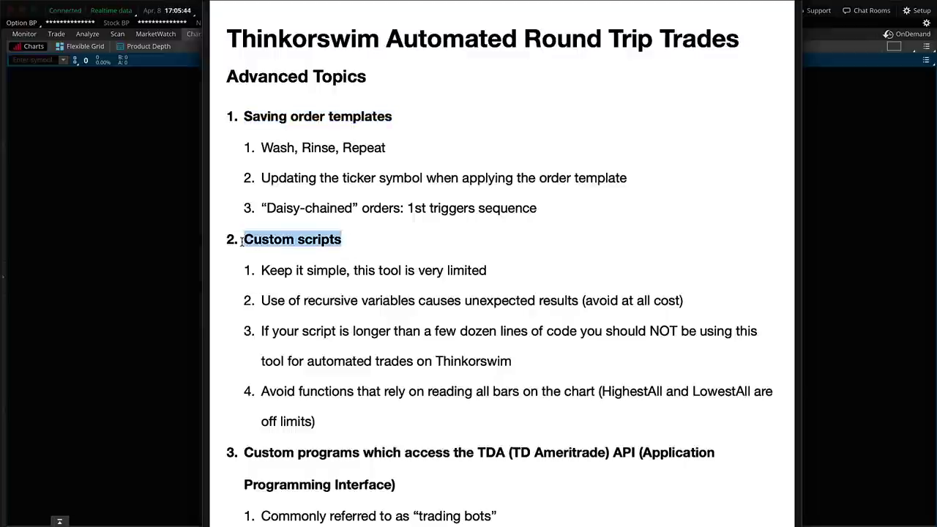
- Highlight the function names HighestAll and LowestAll in the fourth item under Custom scripts
{"action": "scroll", "coordinate": [368, 303], "scroll_direction": "down", "scroll_amount": 3}
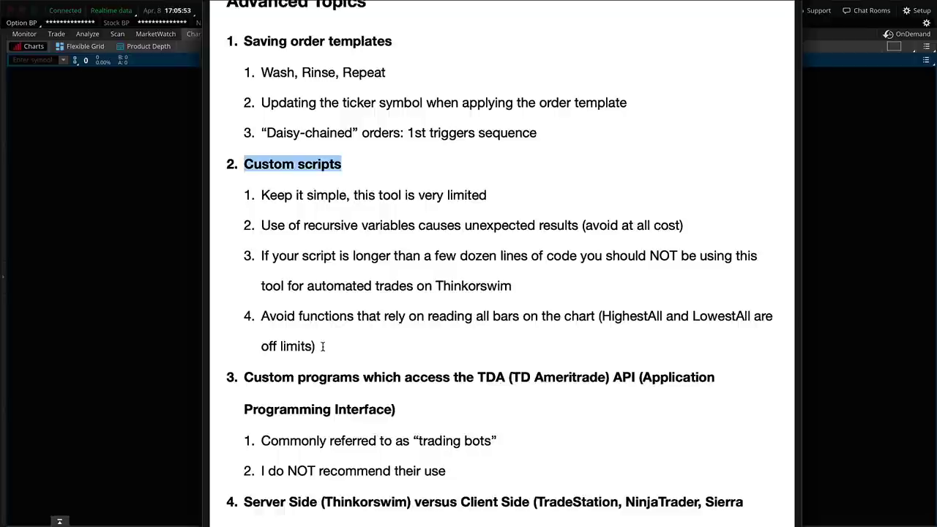
{"action": "double_click", "coordinate": [620, 316]}
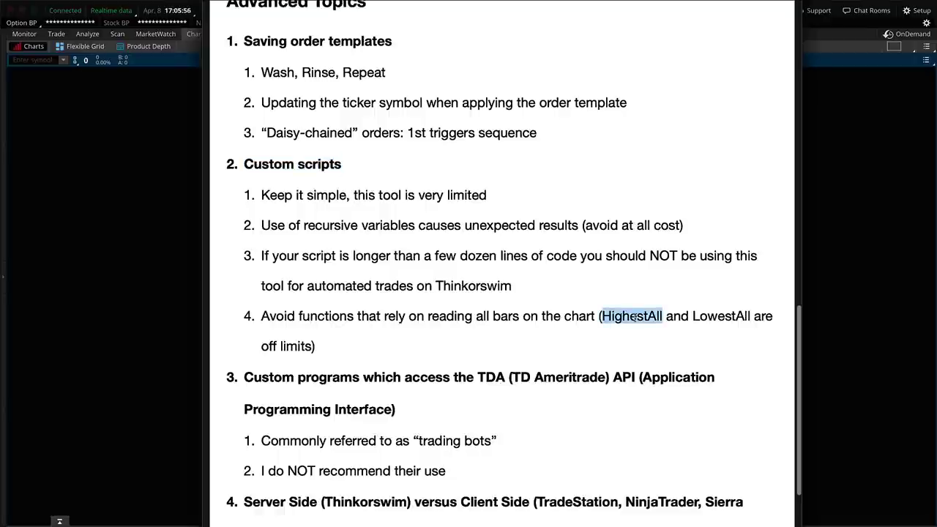
{"action": "double_click", "coordinate": [715, 316]}
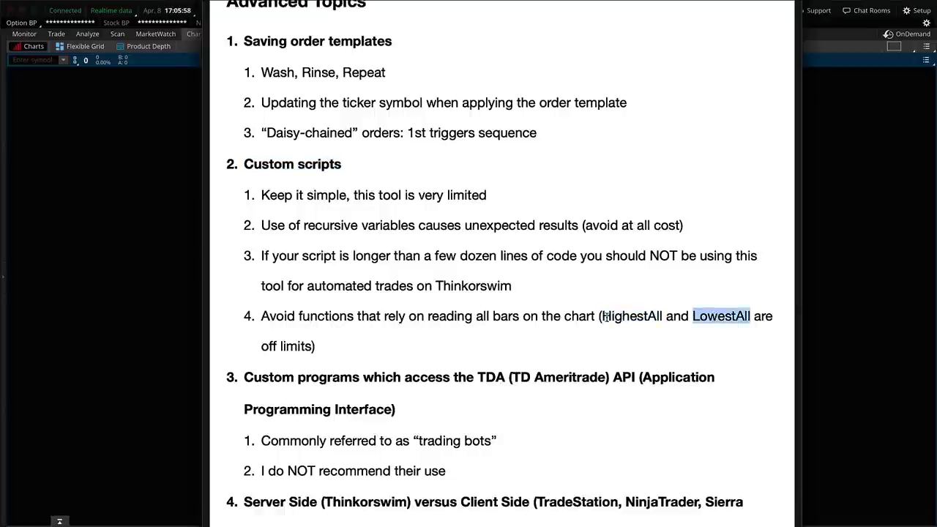
{"action": "double_click", "coordinate": [620, 317]}
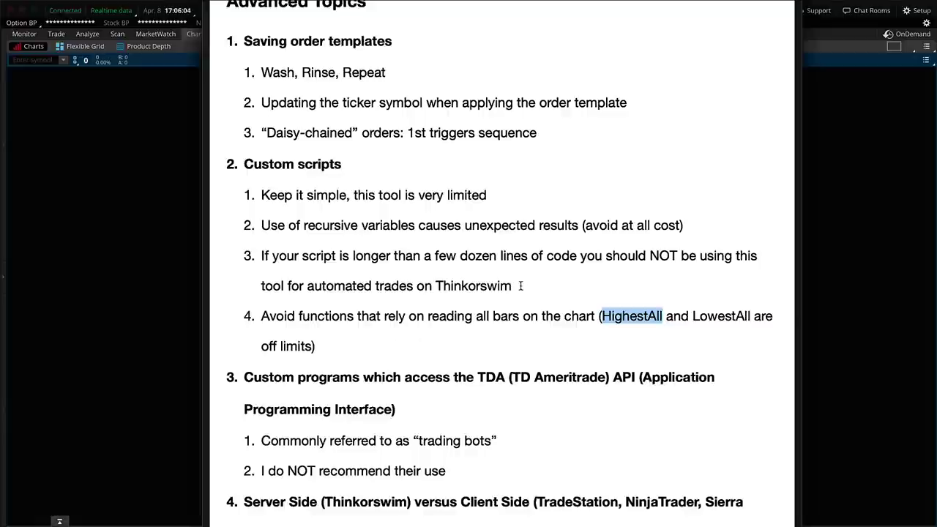
- Highlight the Advanced Topics headings on custom programs accessing the TDA API and on Server Side versus Client Side
{"action": "scroll", "coordinate": [496, 367], "scroll_direction": "down", "scroll_amount": 2}
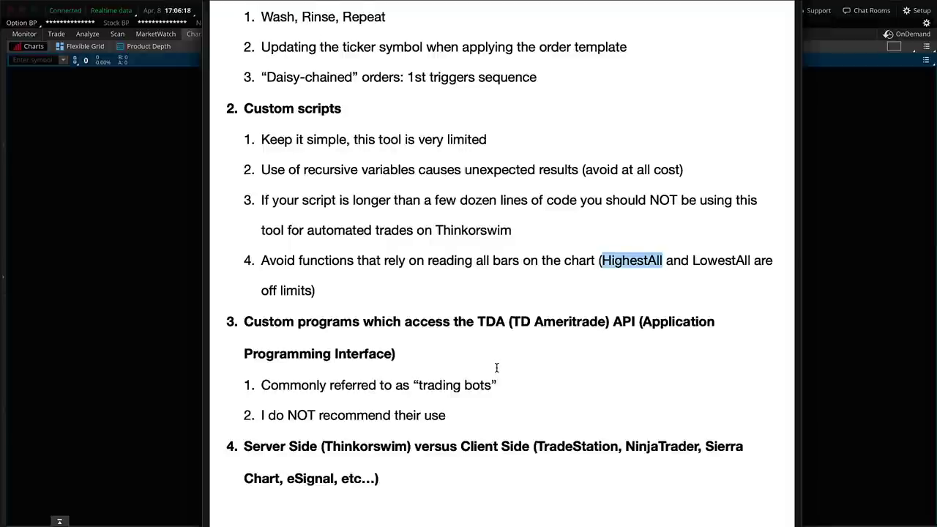
{"action": "scroll", "coordinate": [496, 368], "scroll_direction": "down", "scroll_amount": 1}
{"action": "left_click_drag", "start_coordinate": [397, 302], "coordinate": [230, 269]}
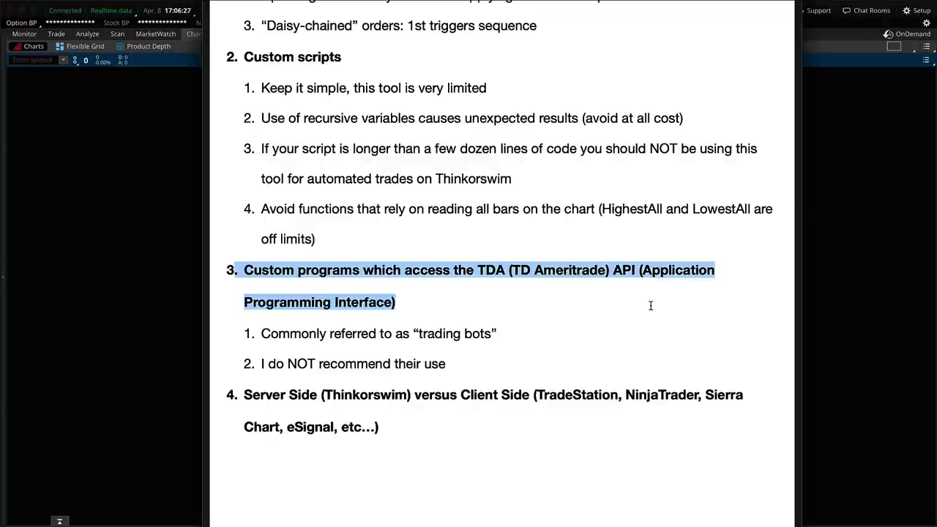
{"action": "left_click_drag", "start_coordinate": [388, 432], "coordinate": [245, 395]}
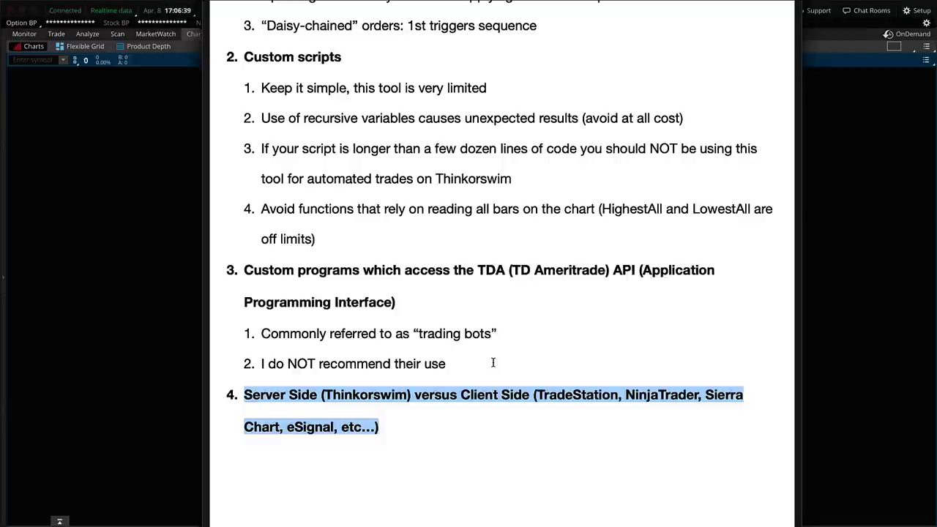
- Return to the Introduction outline and highlight the item "Ensure you are working with a truly binary system"
{"action": "scroll", "coordinate": [492, 362], "scroll_direction": "up", "scroll_amount": 10}
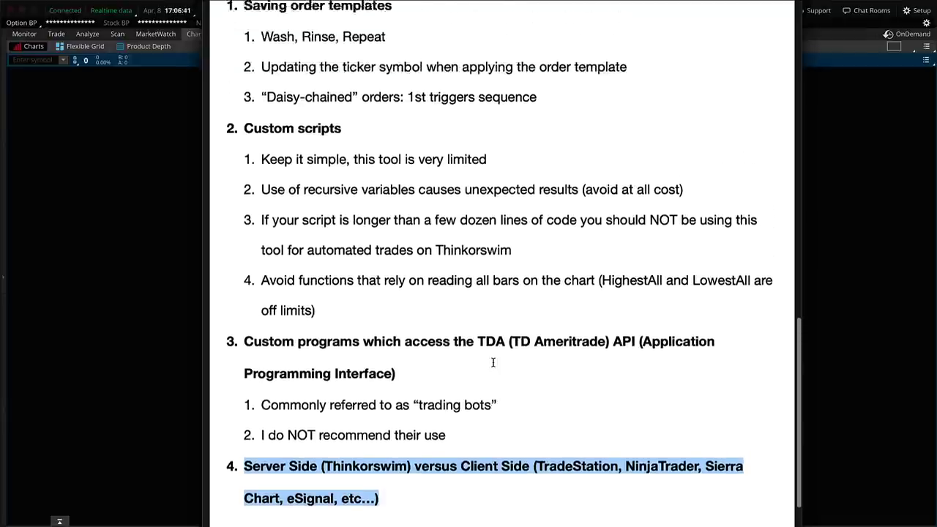
{"action": "scroll", "coordinate": [493, 362], "scroll_direction": "up", "scroll_amount": 8}
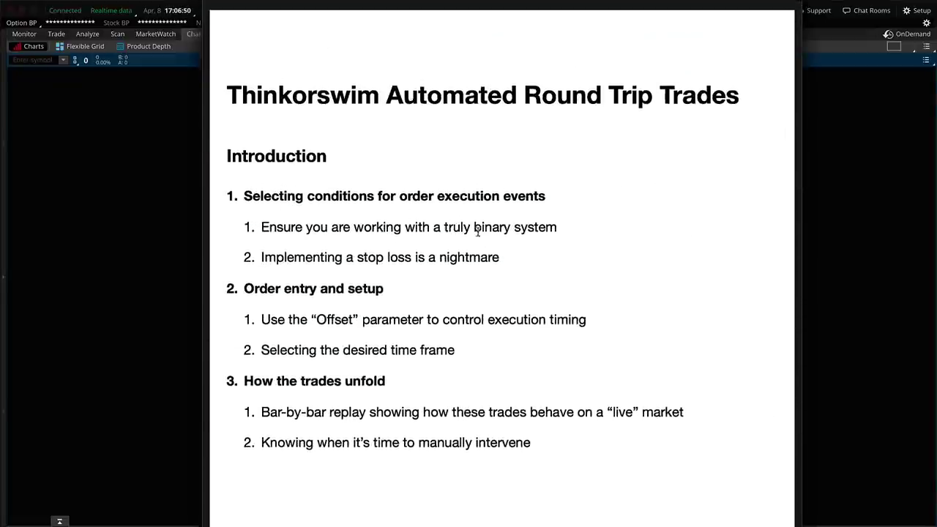
{"action": "left_click_drag", "start_coordinate": [556, 228], "coordinate": [262, 228]}
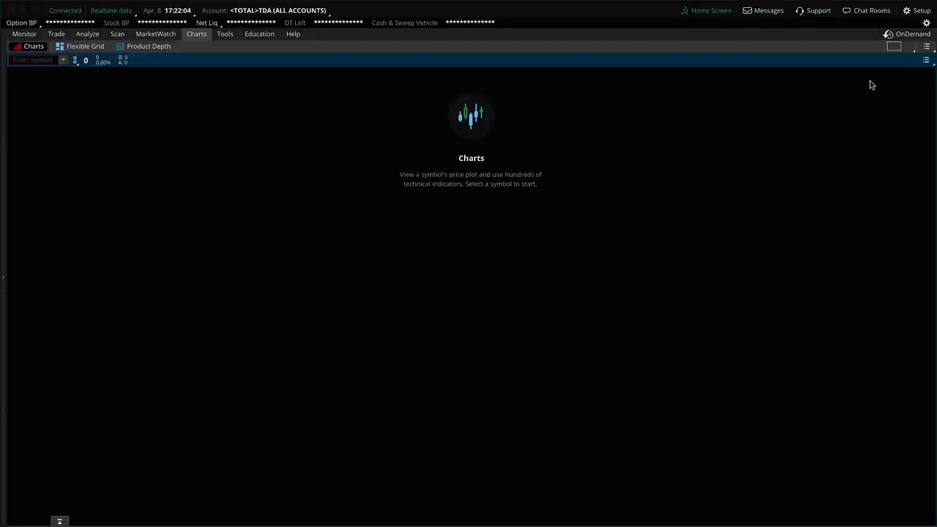
- Load the "_three charts" grid layout and maximize its one-year daily AAPL chart
{"action": "left_click", "coordinate": [893, 46]}
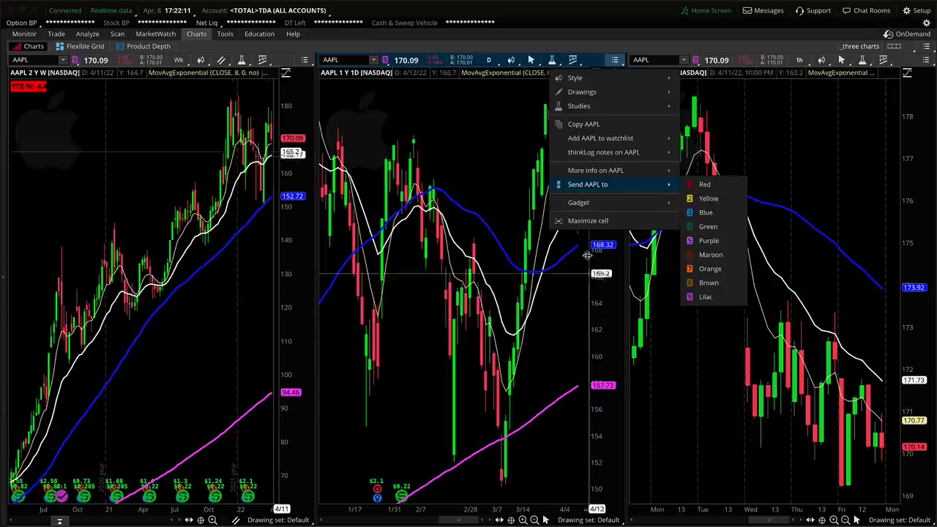
{"action": "left_click", "coordinate": [585, 221]}
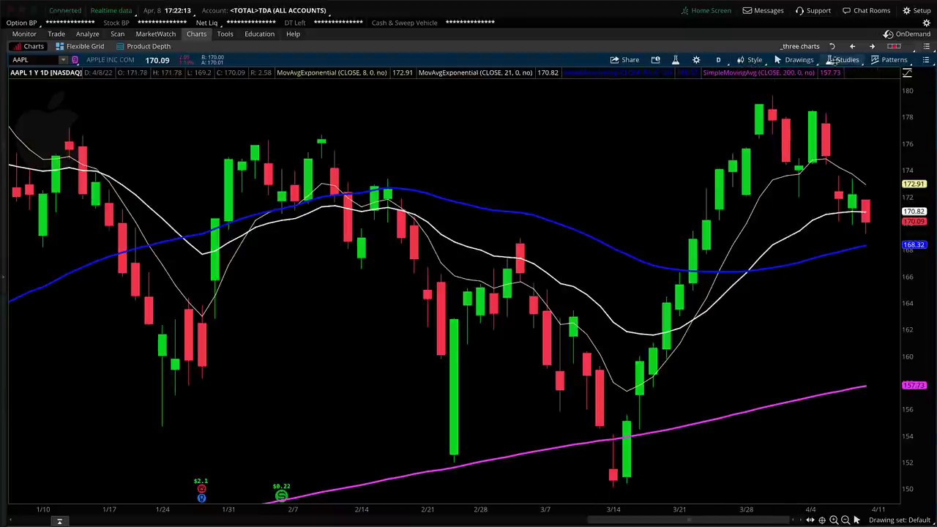
- Remove all four moving average studies from the daily AAPL chart and apply the change
{"action": "left_click", "coordinate": [845, 59]}
{"action": "left_click", "coordinate": [802, 125]}
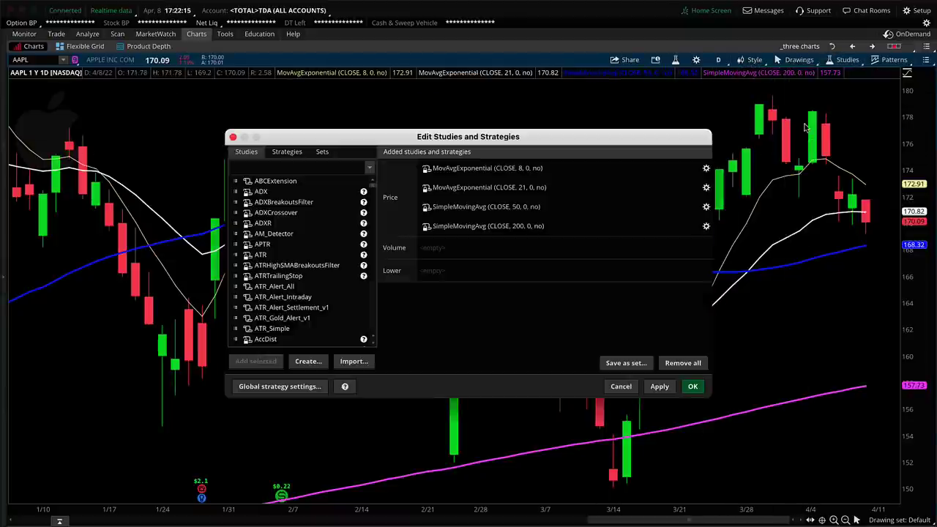
{"action": "left_click", "coordinate": [693, 168]}
{"action": "left_click", "coordinate": [693, 168]}
{"action": "left_click", "coordinate": [694, 169]}
{"action": "left_click", "coordinate": [693, 168]}
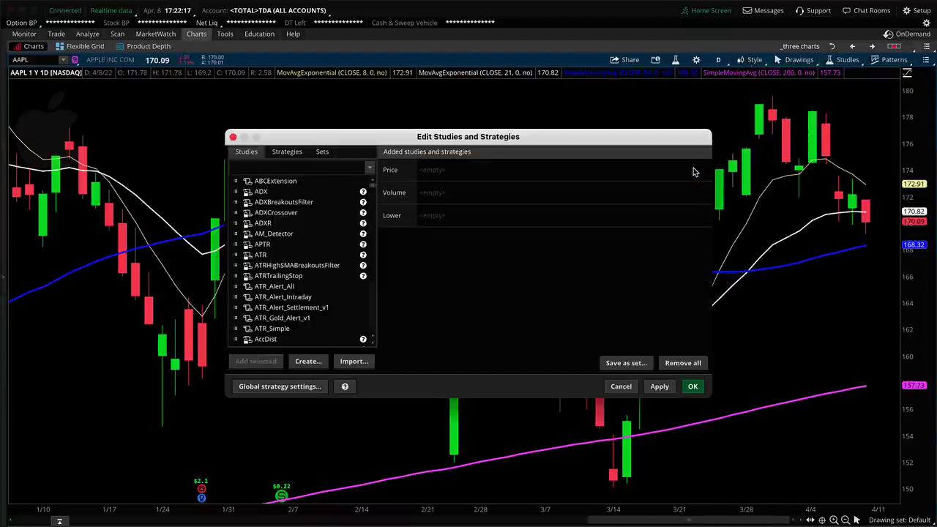
{"action": "left_click", "coordinate": [660, 386]}
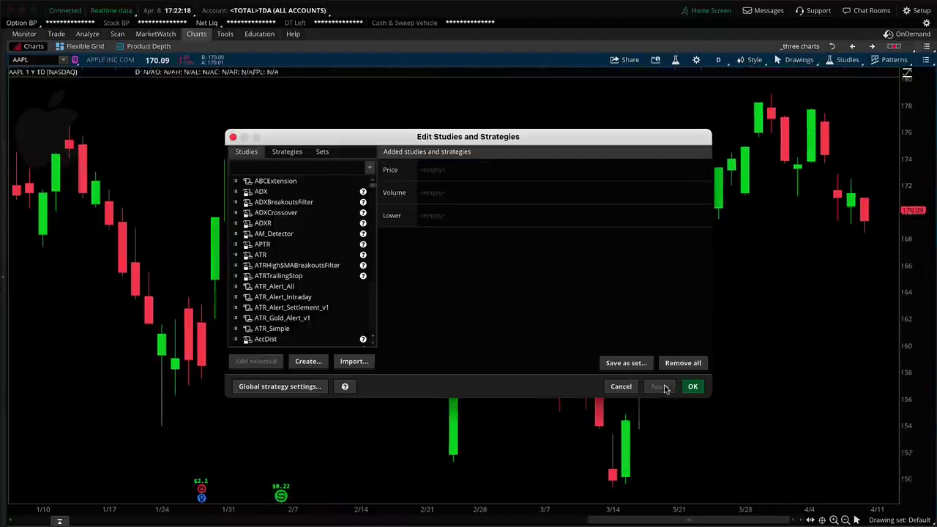
- Find the MovAvgTwoLinesStrat strategy by filtering for "mov" and add it to the AAPL chart with its default inputs
{"action": "left_click", "coordinate": [286, 152]}
{"action": "left_click", "coordinate": [246, 152]}
{"action": "left_click", "coordinate": [292, 154]}
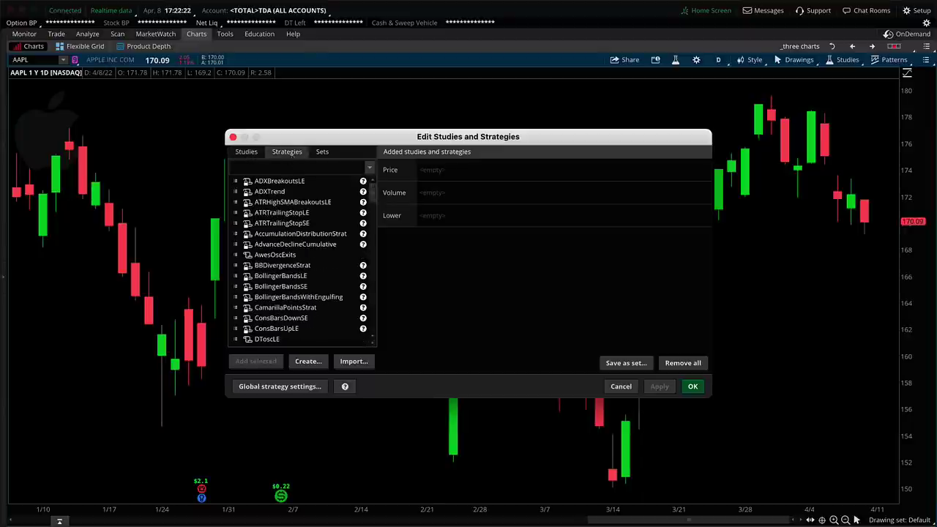
{"action": "left_click", "coordinate": [247, 153]}
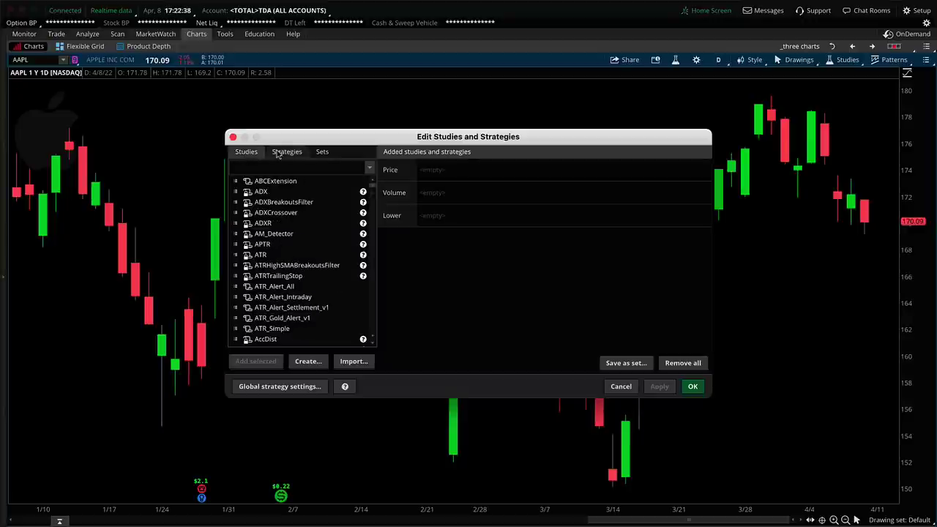
{"action": "left_click", "coordinate": [278, 155]}
{"action": "left_click", "coordinate": [252, 165]}
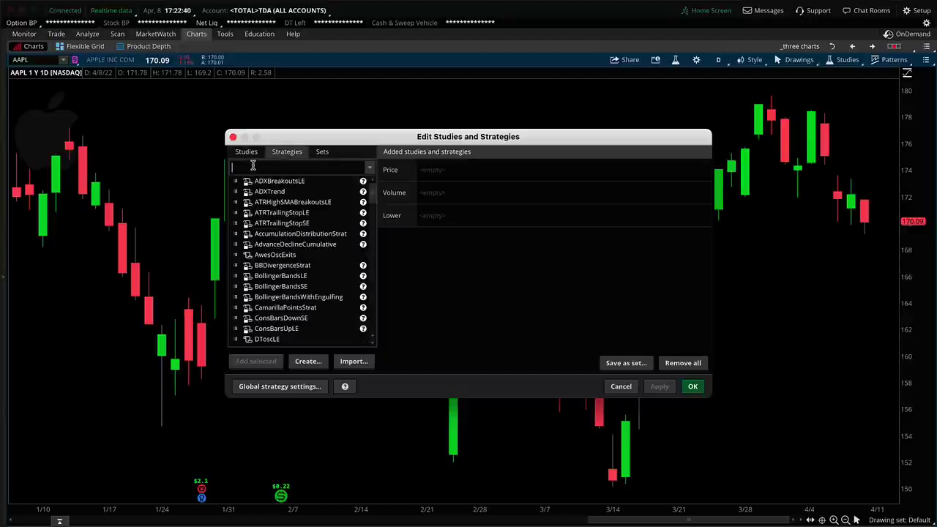
{"action": "type", "text": "mo"}
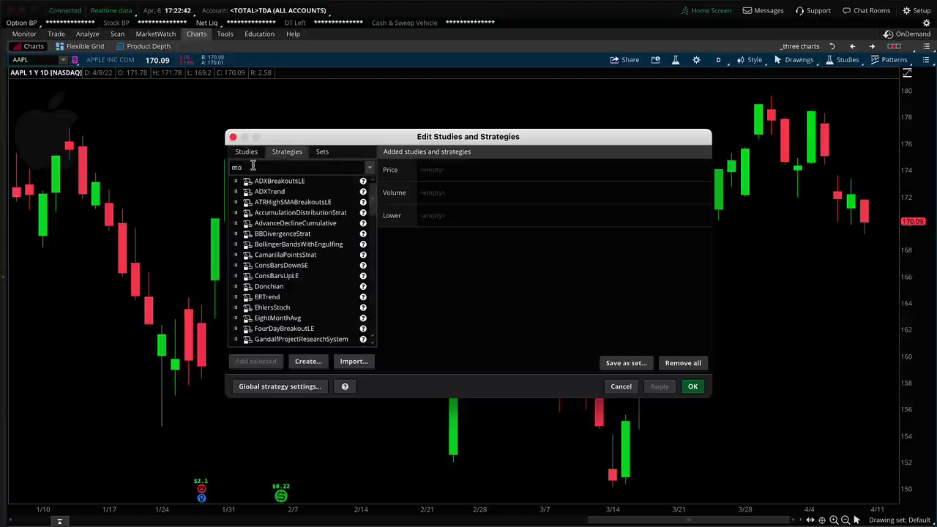
{"action": "type", "text": "v"}
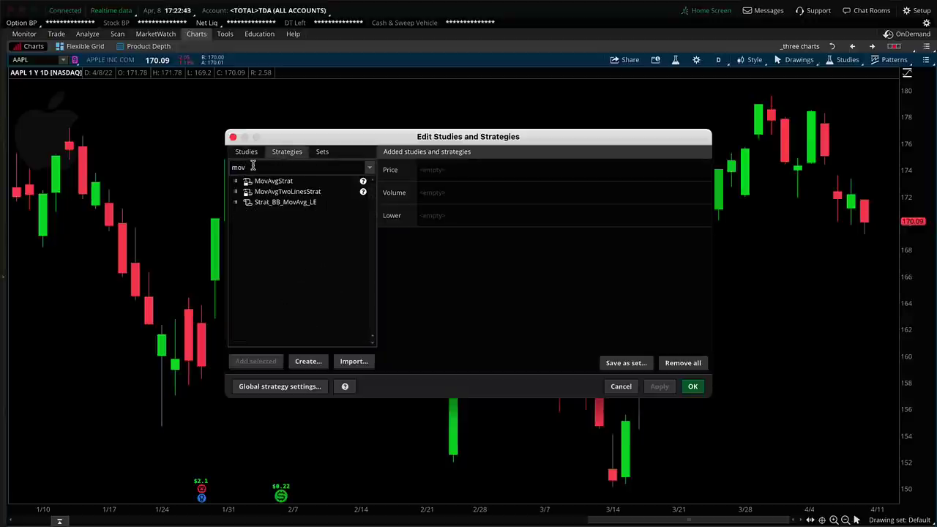
{"action": "double_click", "coordinate": [284, 192]}
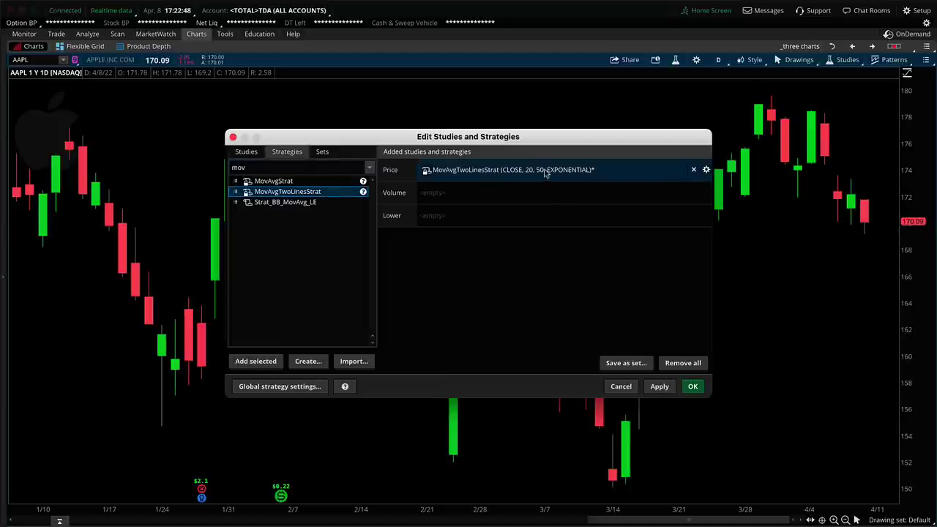
{"action": "left_click", "coordinate": [659, 385]}
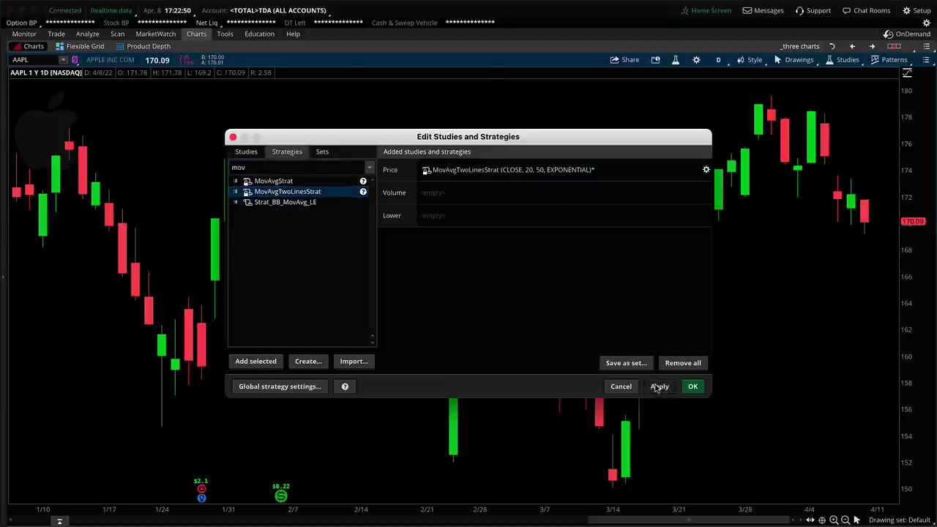
{"action": "left_click", "coordinate": [693, 385]}
{"action": "scroll", "coordinate": [526, 512], "scroll_direction": "down", "scroll_amount": 5}
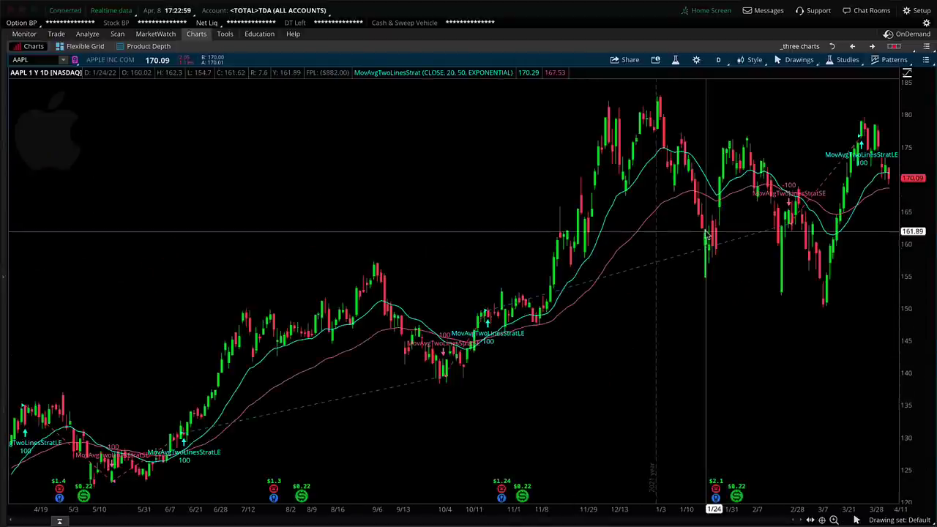
- Enable displaying the FloatingPL study with strategies in the global strategy settings and apply it to the chart
{"action": "left_click", "coordinate": [834, 60]}
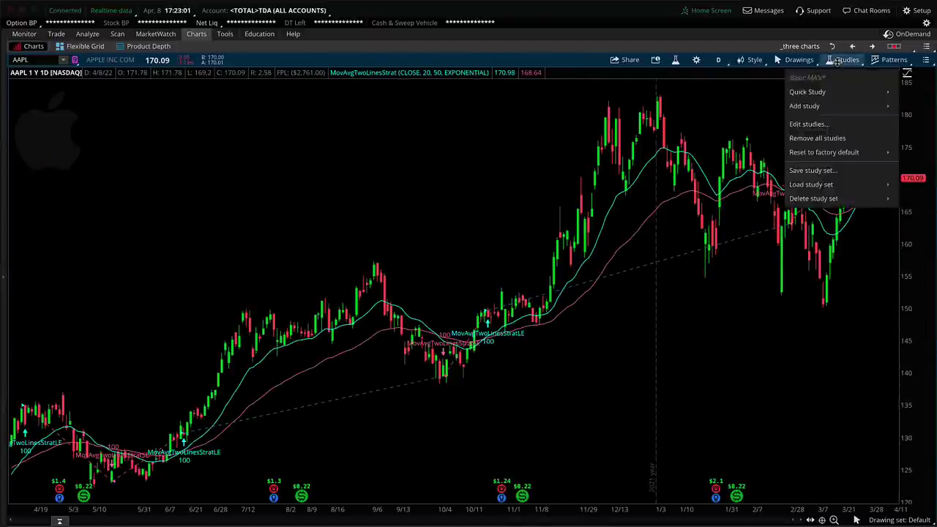
{"action": "left_click", "coordinate": [810, 123]}
{"action": "left_click", "coordinate": [286, 387]}
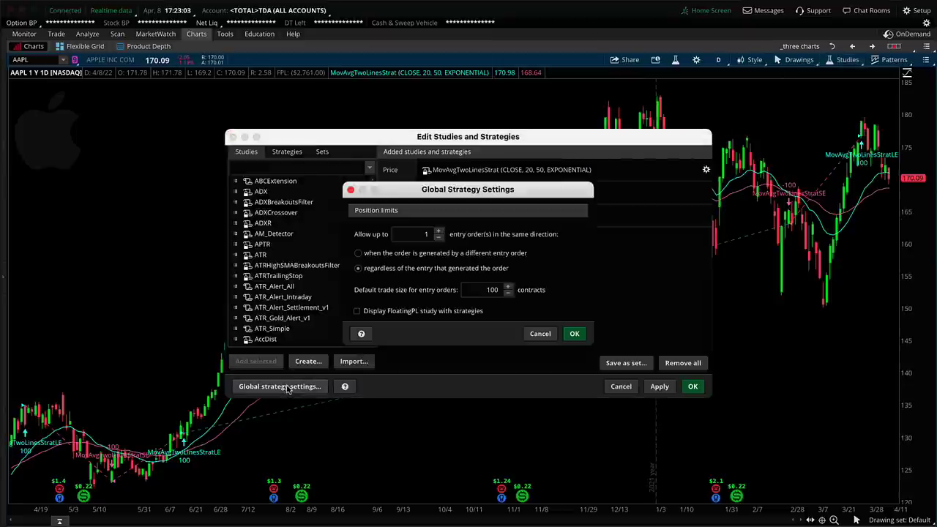
{"action": "left_click", "coordinate": [358, 311]}
{"action": "left_click", "coordinate": [574, 334]}
{"action": "left_click", "coordinate": [659, 386]}
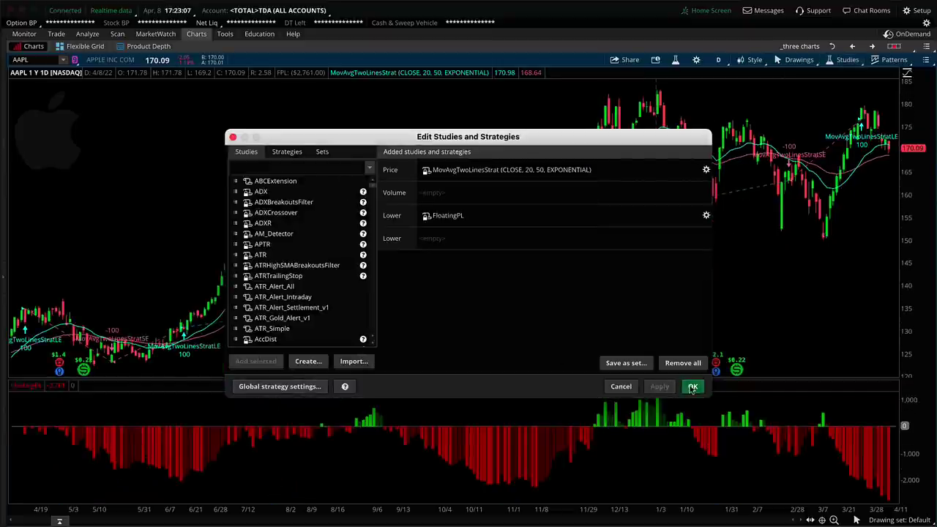
{"action": "left_click", "coordinate": [692, 386]}
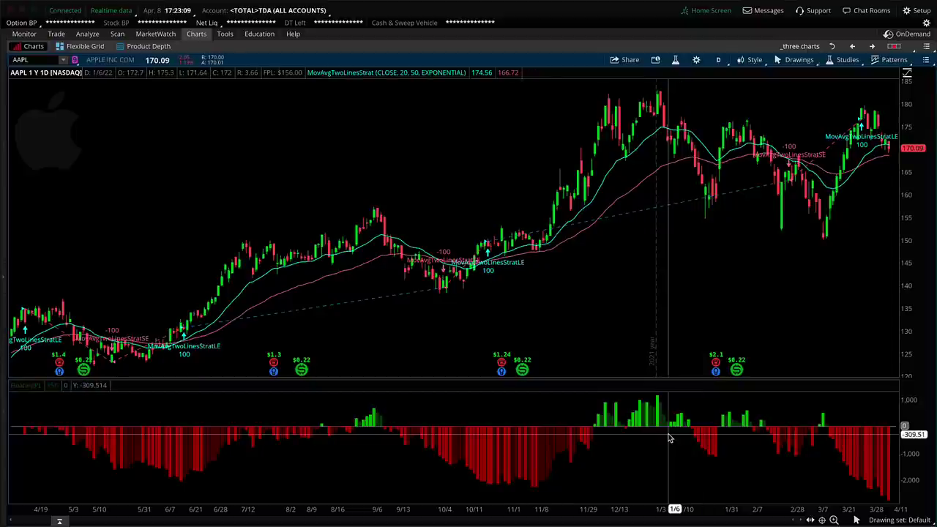
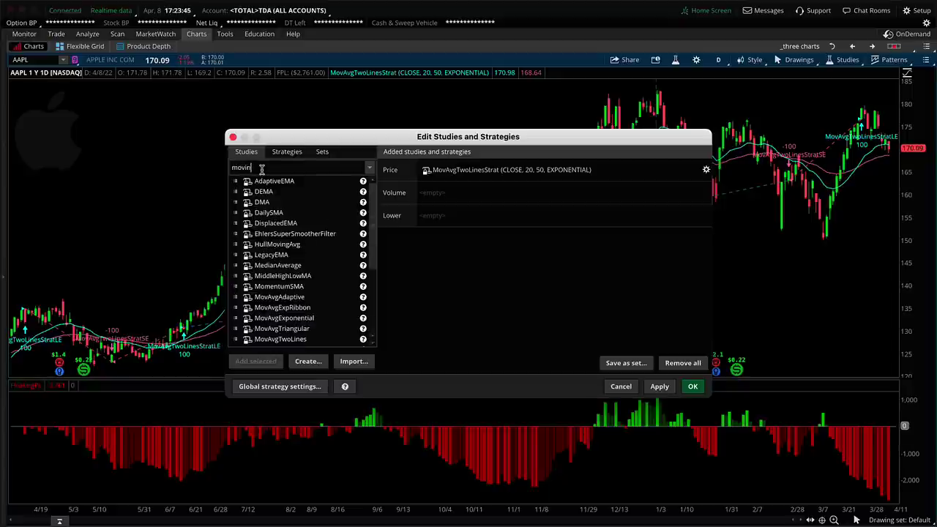
- Filter the studies for "movinga" and add MovingAvgCrossover to the price section twice
{"action": "type", "text": "ga"}
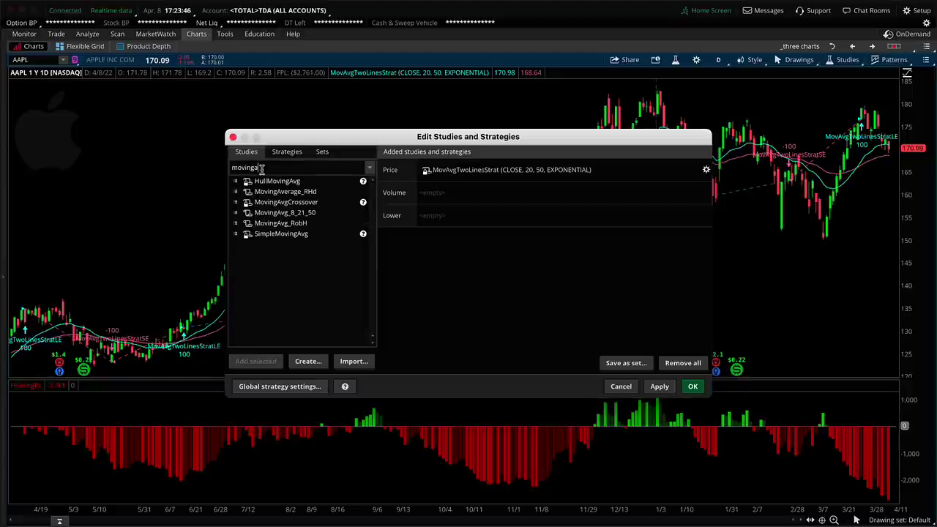
{"action": "left_click", "coordinate": [276, 205]}
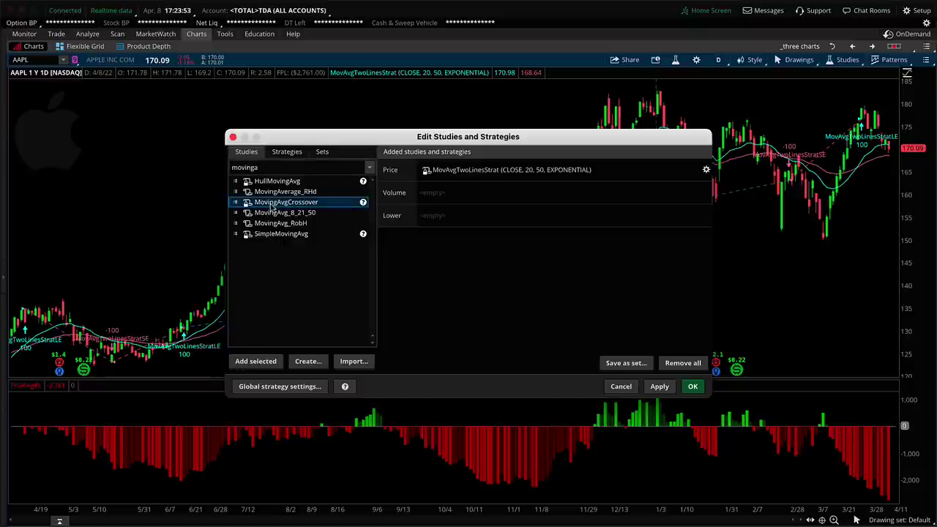
{"action": "double_click", "coordinate": [272, 207]}
{"action": "double_click", "coordinate": [269, 207]}
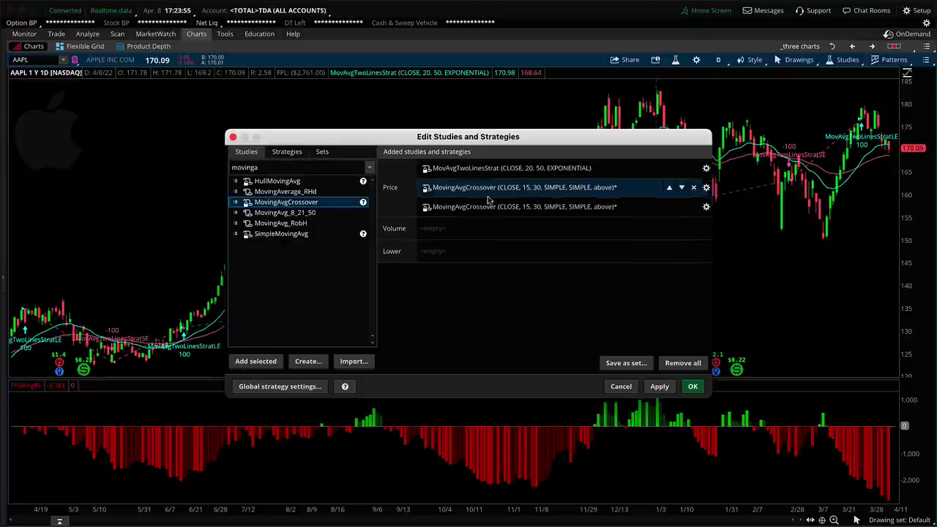
- Customize the first MovingAvgCrossover study with length1 20 and length2 50, keeping its crossing type at above
{"action": "left_click", "coordinate": [705, 188]}
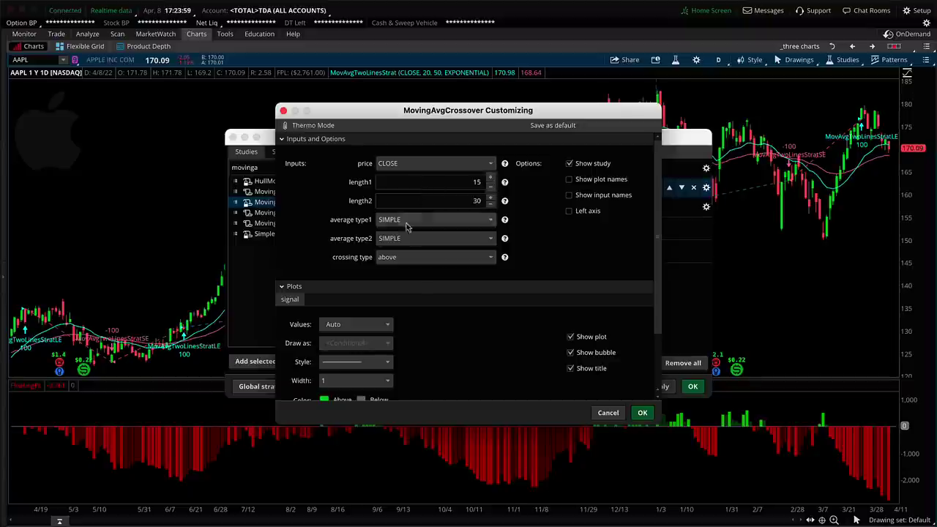
{"action": "left_click", "coordinate": [399, 260]}
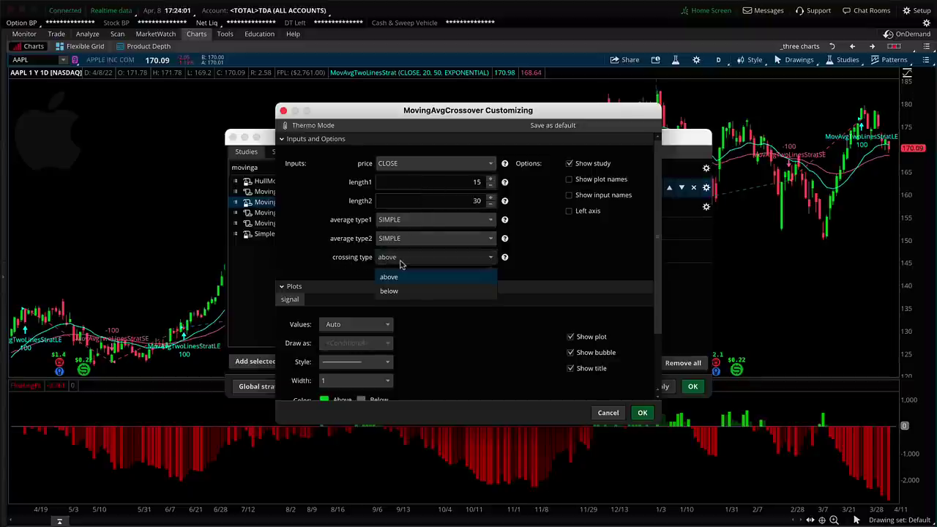
{"action": "left_click", "coordinate": [347, 262]}
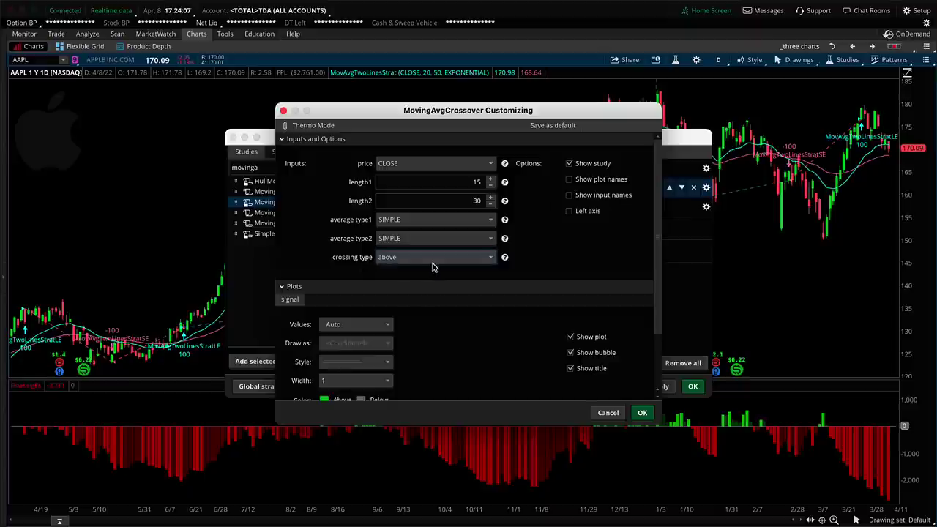
{"action": "left_click_drag", "start_coordinate": [566, 111], "coordinate": [616, 184]}
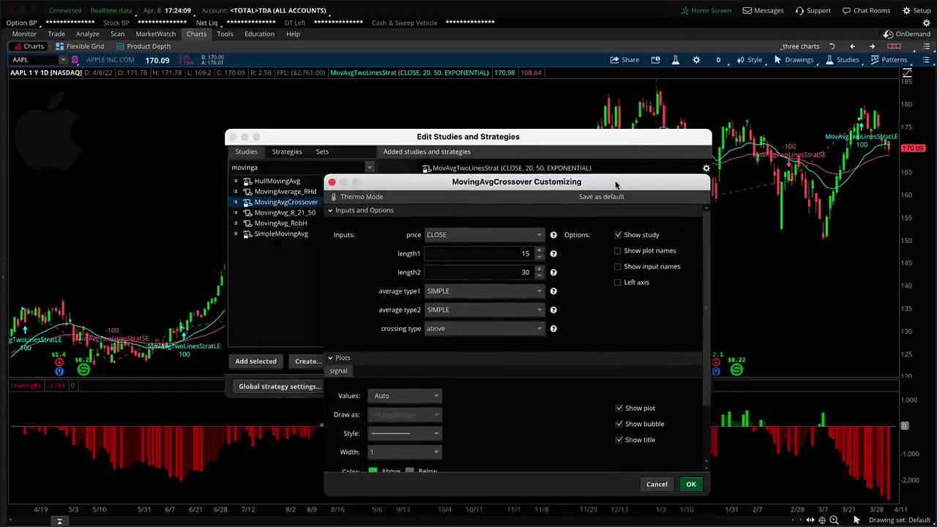
{"action": "double_click", "coordinate": [523, 253]}
{"action": "type", "text": "20"}
{"action": "double_click", "coordinate": [520, 272]}
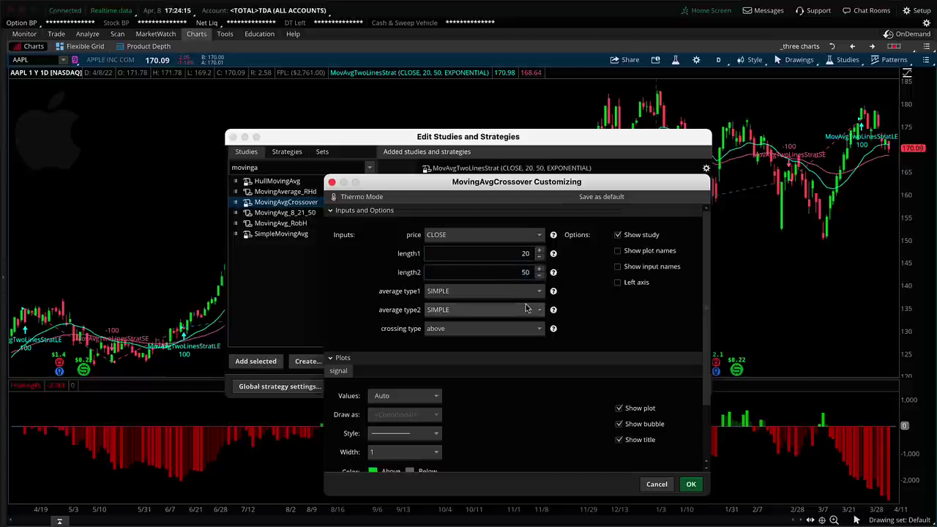
- Set both average types of the first MovingAvgCrossover study to EXPONENTIAL and accept its settings
{"action": "left_click", "coordinate": [483, 291]}
{"action": "left_click", "coordinate": [474, 324]}
{"action": "left_click", "coordinate": [492, 311]}
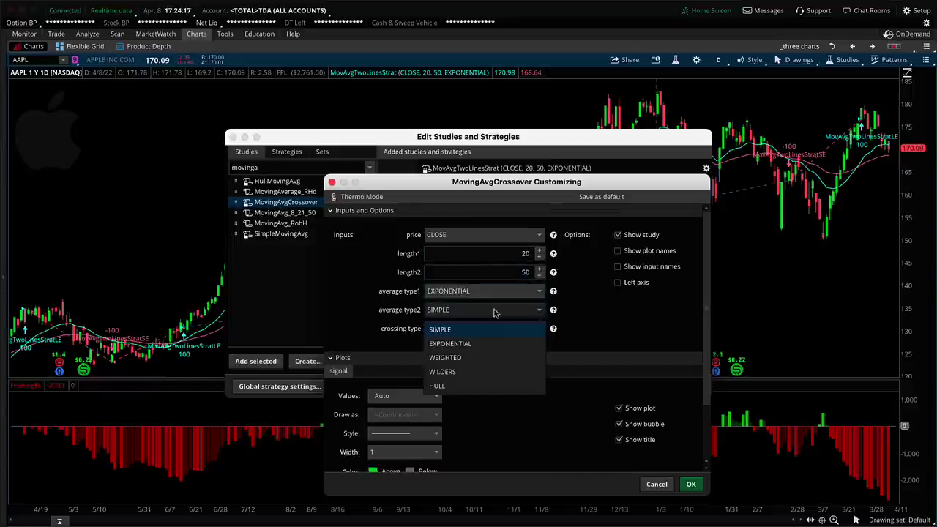
{"action": "left_click", "coordinate": [472, 344]}
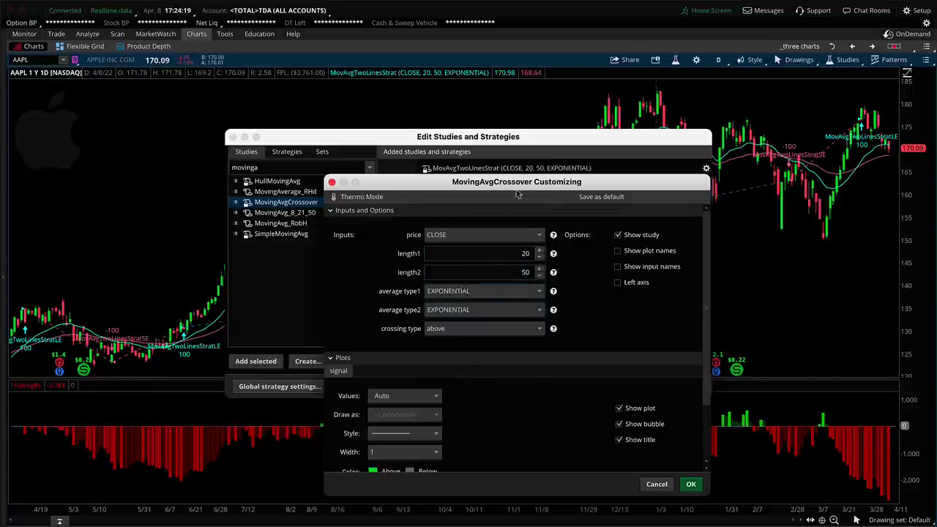
{"action": "left_click", "coordinate": [691, 484]}
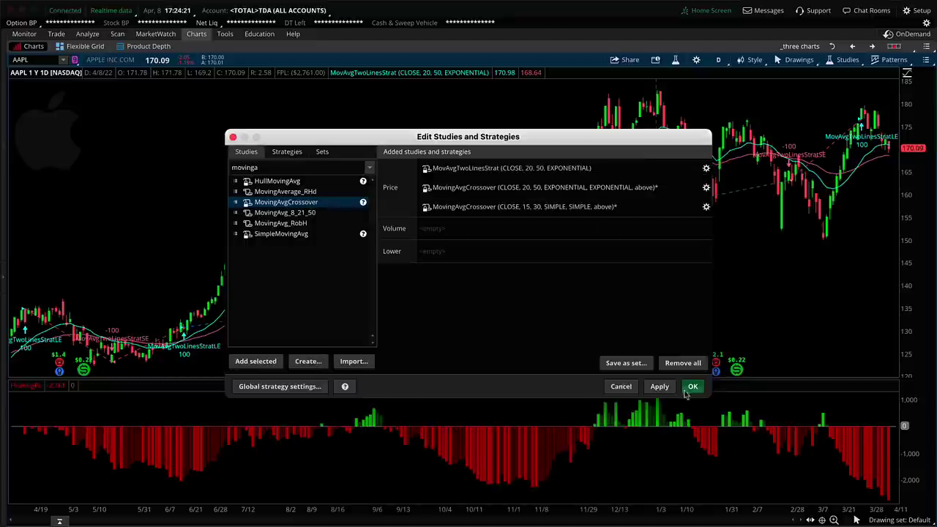
- Set the second MovingAvgCrossover study's crossing type to below, length1 to 20 and length2 to 50
{"action": "left_click", "coordinate": [706, 208]}
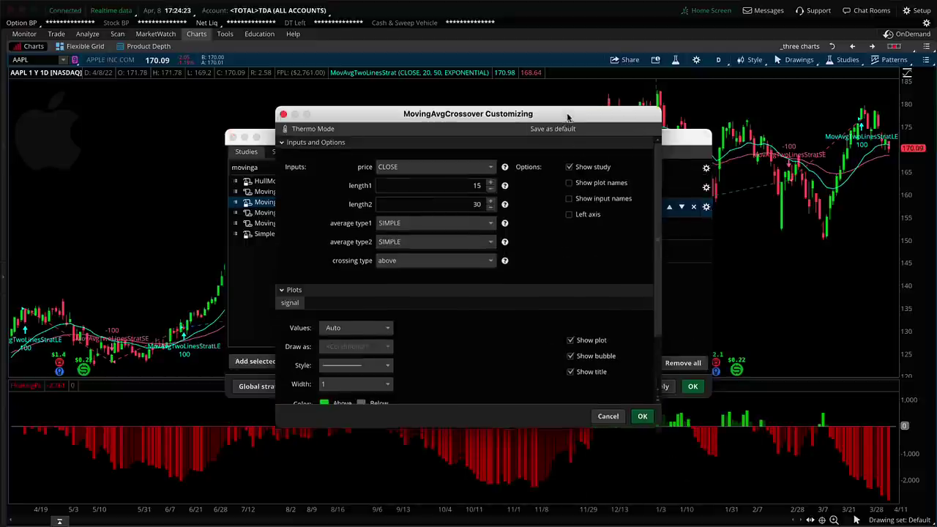
{"action": "left_click_drag", "start_coordinate": [560, 117], "coordinate": [596, 231]}
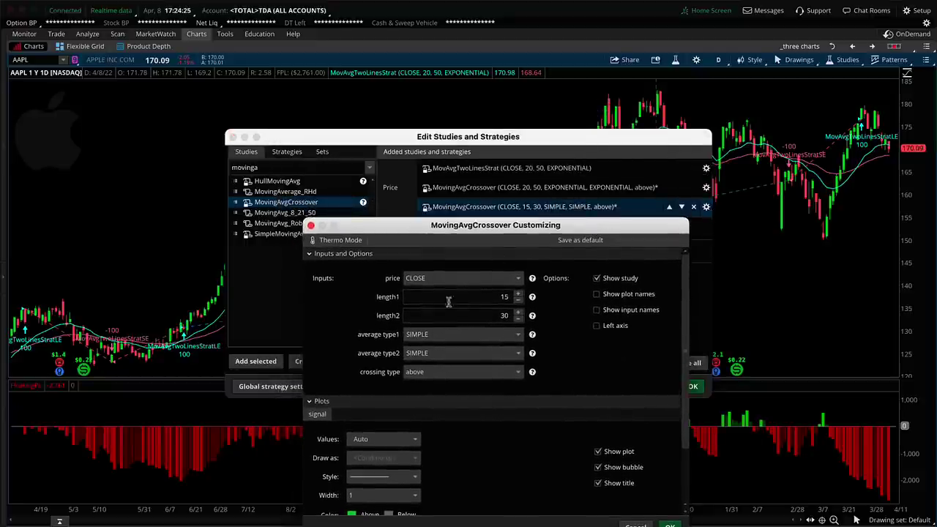
{"action": "left_click", "coordinate": [435, 374]}
{"action": "left_click", "coordinate": [419, 406]}
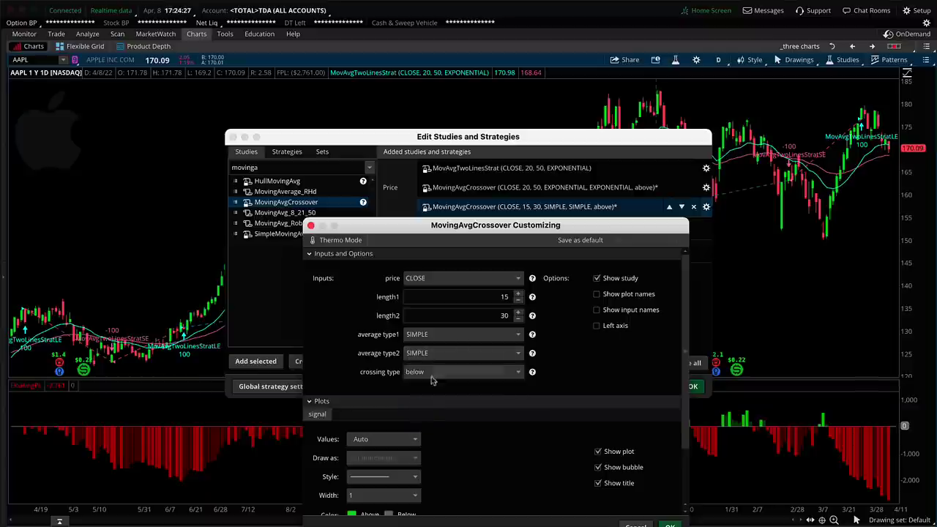
{"action": "left_click", "coordinate": [507, 297]}
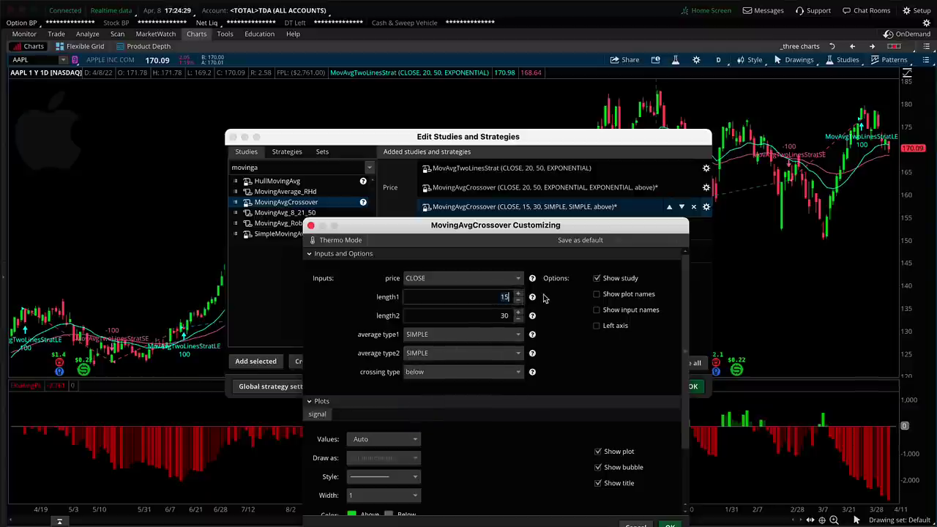
{"action": "double_click", "coordinate": [486, 315]}
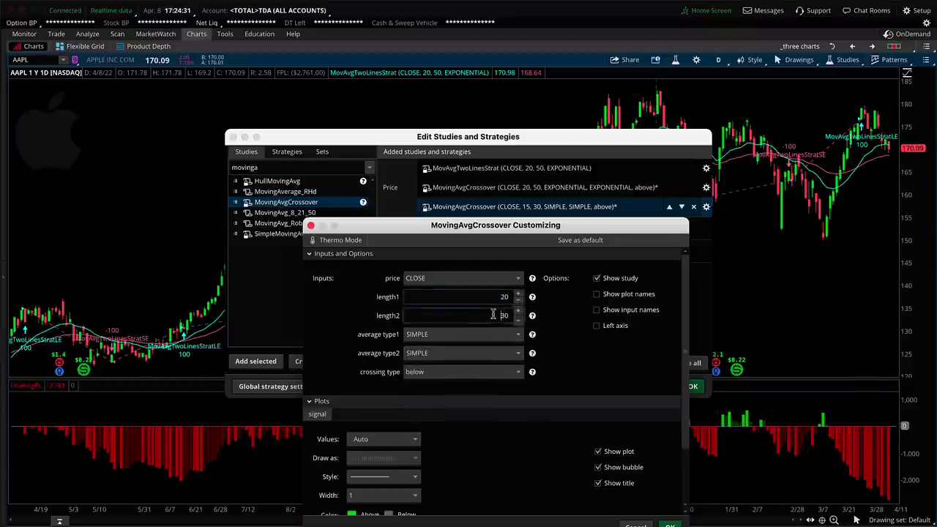
{"action": "type", "text": "5"}
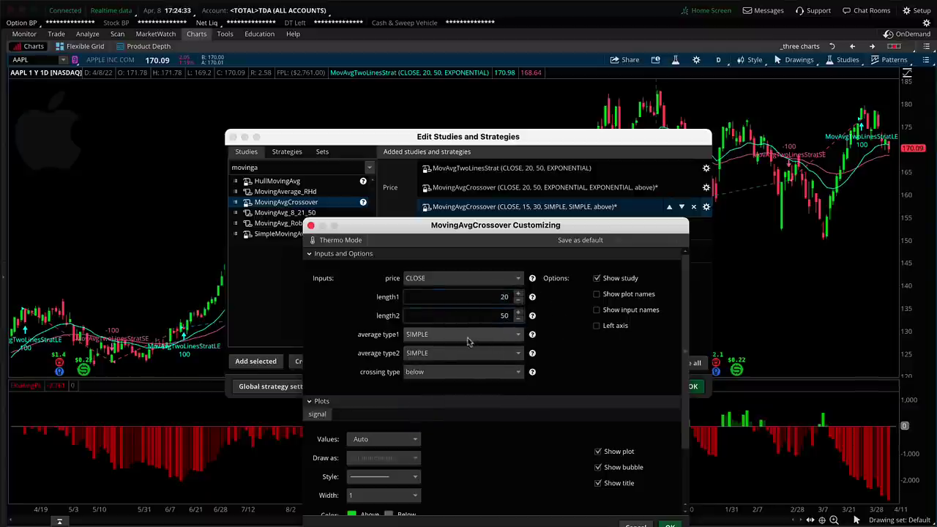
- Set both average types of the second MovingAvgCrossover study to EXPONENTIAL and apply the studies to the AAPL chart
{"action": "key", "text": "Return"}
{"action": "left_click", "coordinate": [659, 386]}
{"action": "left_click", "coordinate": [691, 386]}
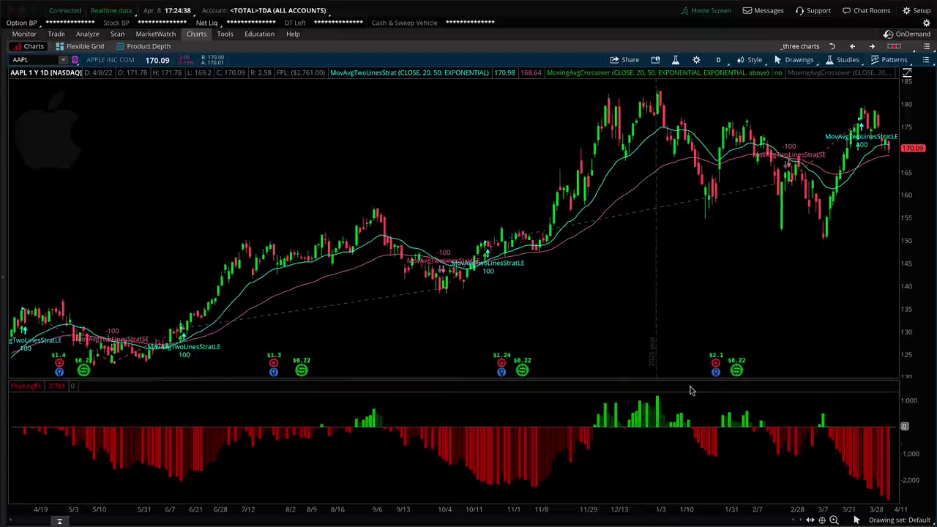
- Remove the MovAvgTwoLinesStrat strategy from the AAPL chart, keeping the two MovingAvgCrossover studies
{"action": "left_click", "coordinate": [846, 59]}
{"action": "left_click", "coordinate": [809, 123]}
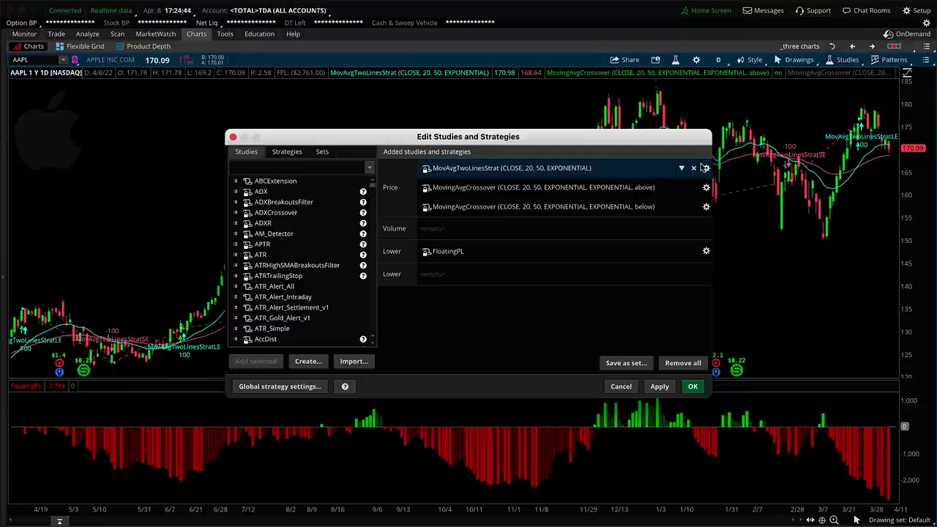
{"action": "left_click", "coordinate": [703, 167]}
{"action": "left_click", "coordinate": [691, 386]}
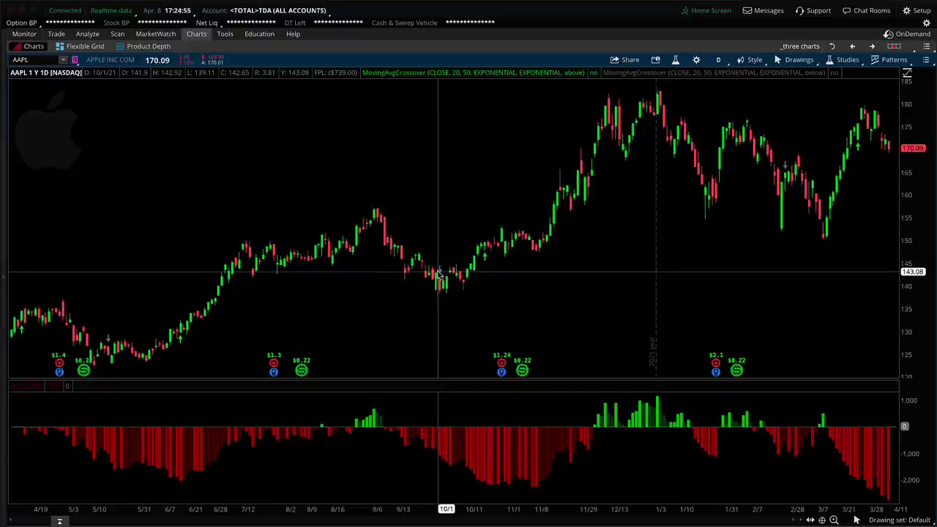
{"action": "left_click", "coordinate": [847, 59]}
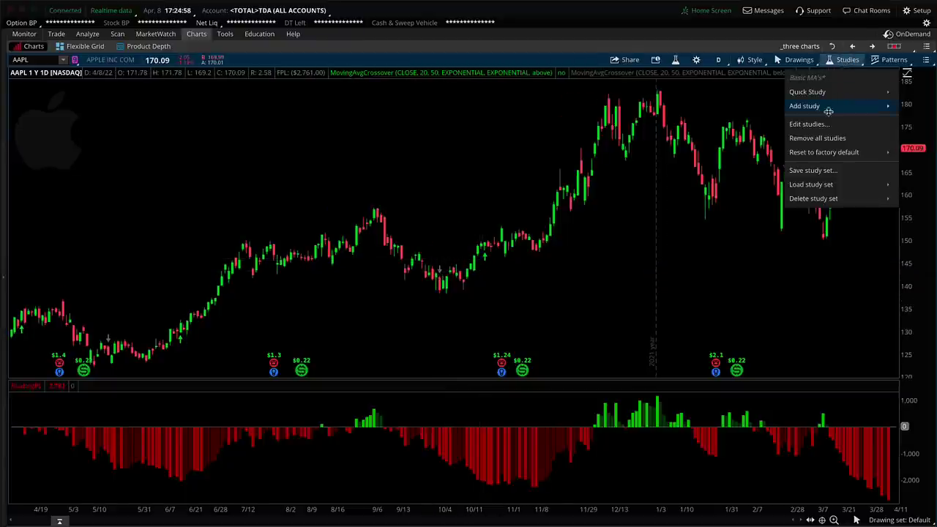
{"action": "left_click", "coordinate": [733, 39]}
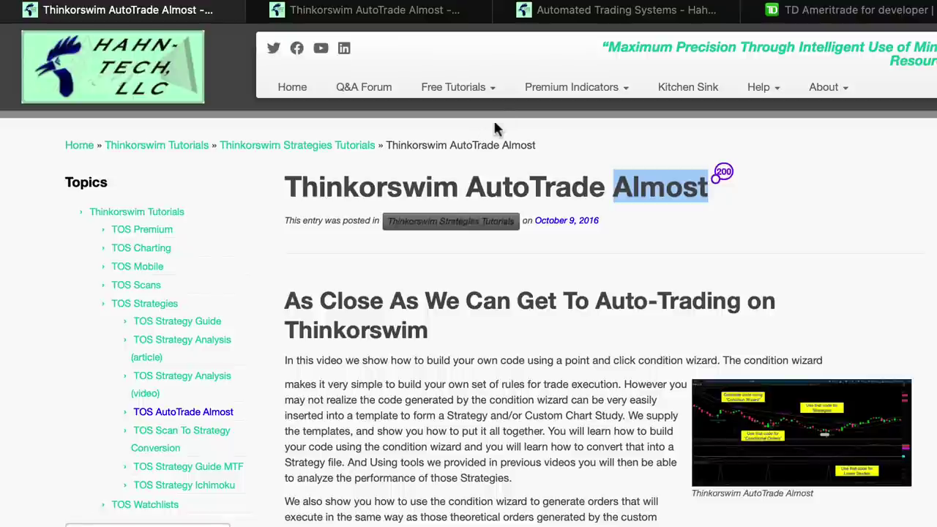
- Switch to the browser and examine the Strategy Template code on Hahn-Tech's Thinkorswim AutoTrade Almost page
{"action": "left_click", "coordinate": [468, 92]}
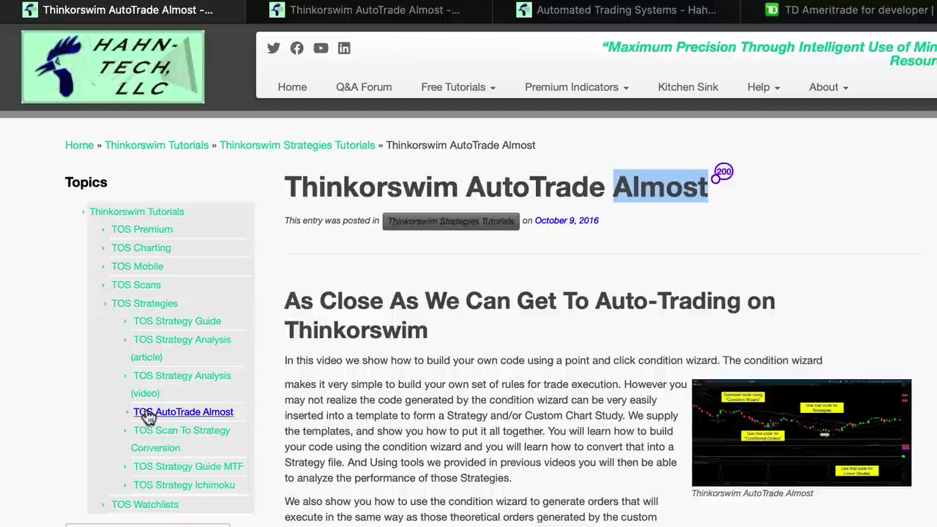
{"action": "scroll", "coordinate": [534, 417], "scroll_direction": "down", "scroll_amount": 6}
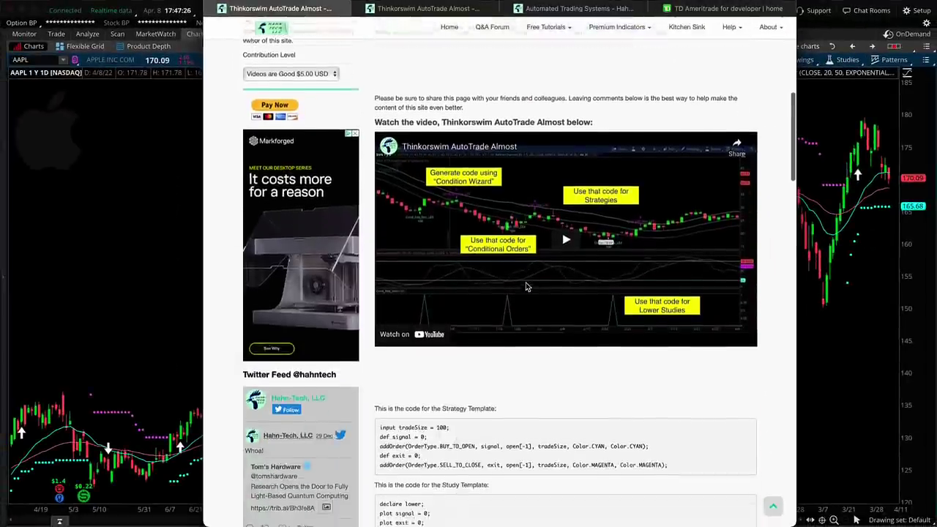
{"action": "scroll", "coordinate": [526, 287], "scroll_direction": "down", "scroll_amount": 3}
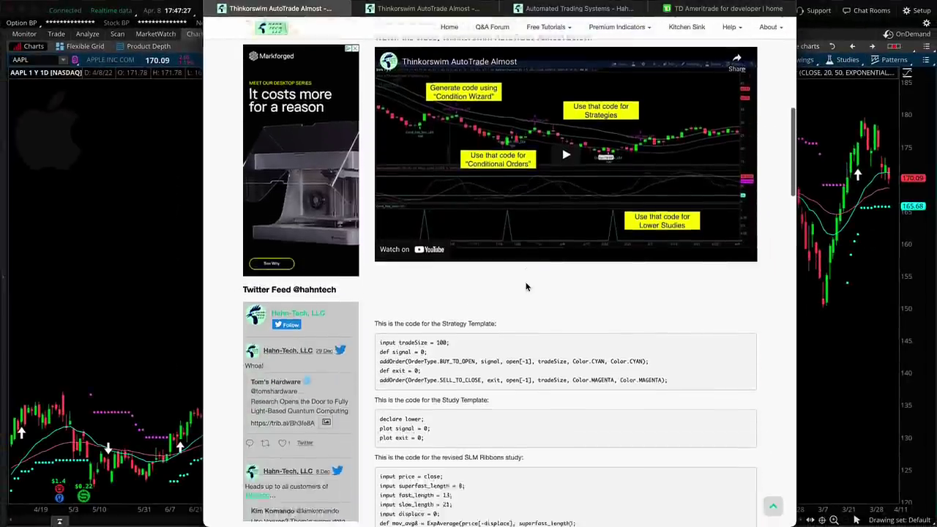
{"action": "left_click_drag", "start_coordinate": [431, 326], "coordinate": [377, 302]}
{"action": "left_click_drag", "start_coordinate": [676, 268], "coordinate": [379, 227]}
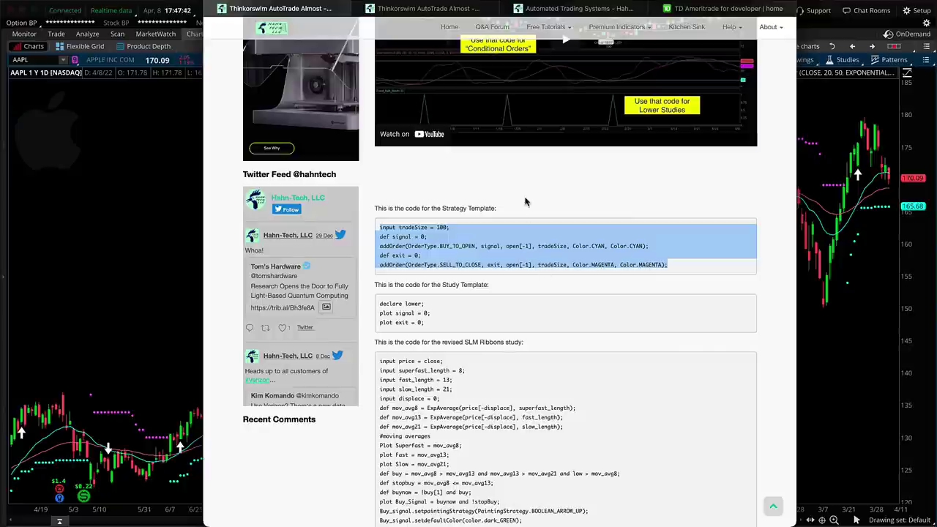
{"action": "left_click_drag", "start_coordinate": [511, 206], "coordinate": [371, 210]}
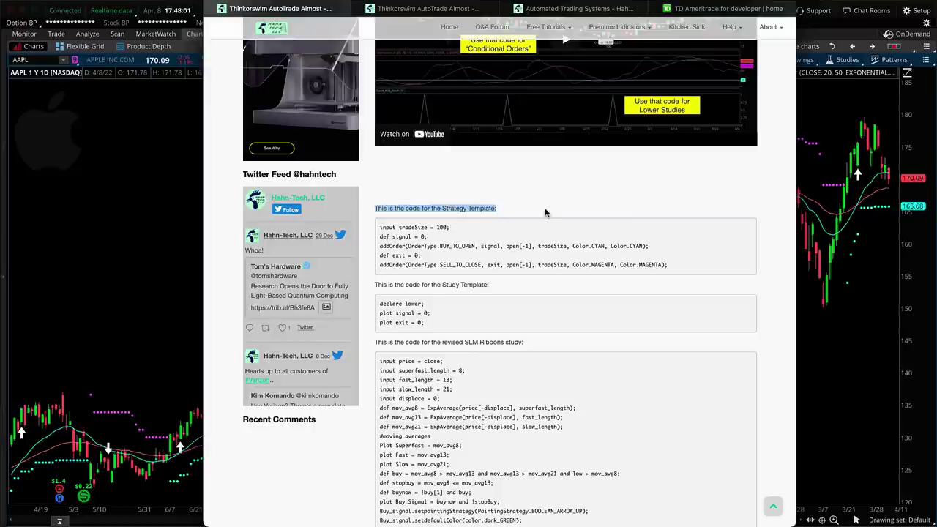
{"action": "scroll", "coordinate": [544, 207], "scroll_direction": "up", "scroll_amount": 8}
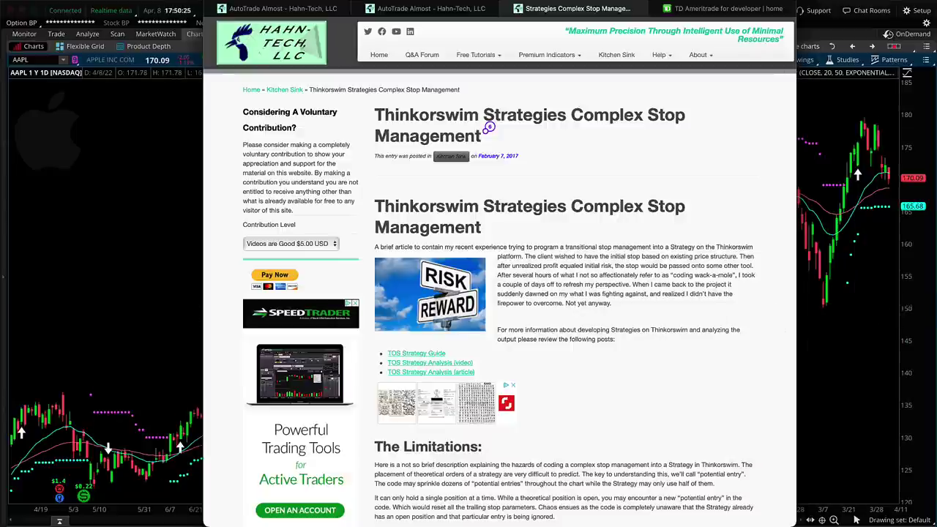
- Revisit the AAPL chart and the Complex Stop Management article, and highlight a line in the Thinkorswim Automated Round Trip Trades outline
{"action": "left_click", "coordinate": [907, 302]}
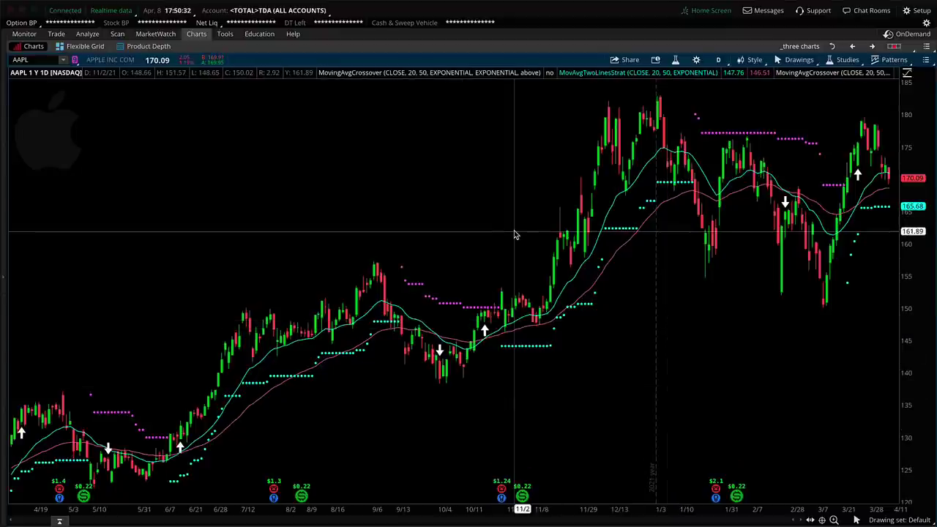
{"action": "key", "text": "ctrl+Up"}
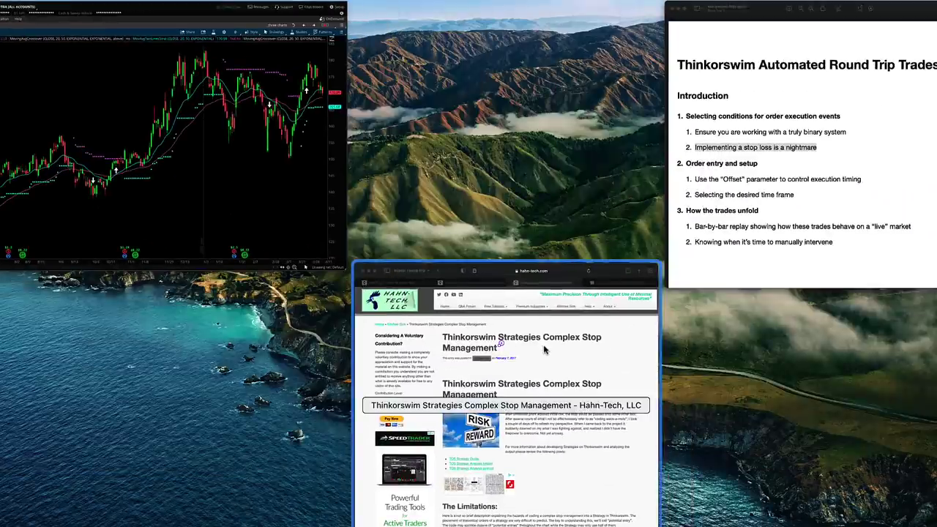
{"action": "left_click", "coordinate": [543, 346]}
{"action": "key", "text": "ctrl+Up"}
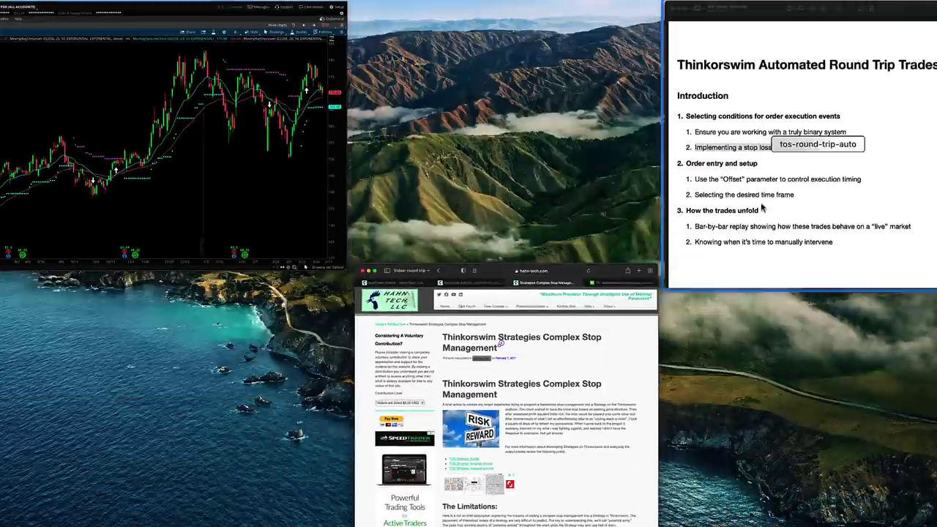
{"action": "left_click", "coordinate": [763, 204]}
{"action": "left_click_drag", "start_coordinate": [385, 288], "coordinate": [237, 287]}
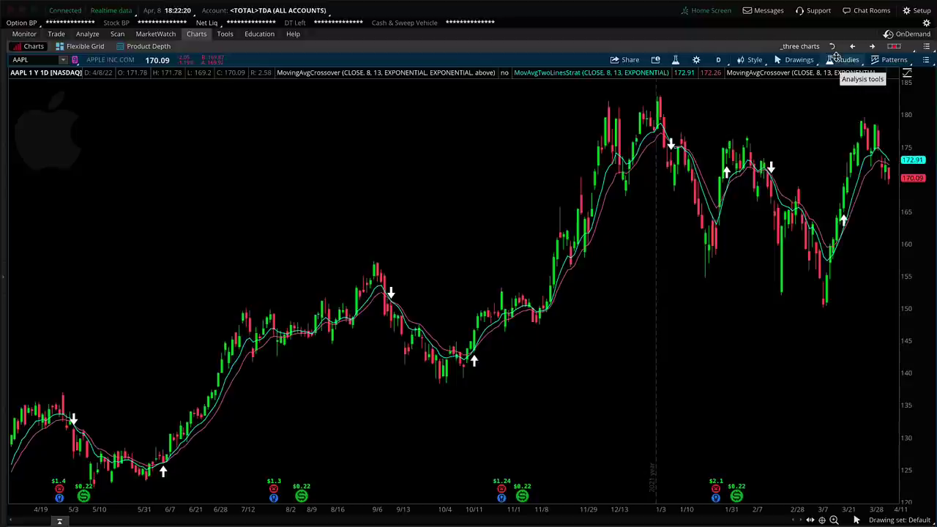
- Check the lengths and average types of the MovingAvgCrossover study with crossing type above, without changing them
{"action": "left_click", "coordinate": [834, 58]}
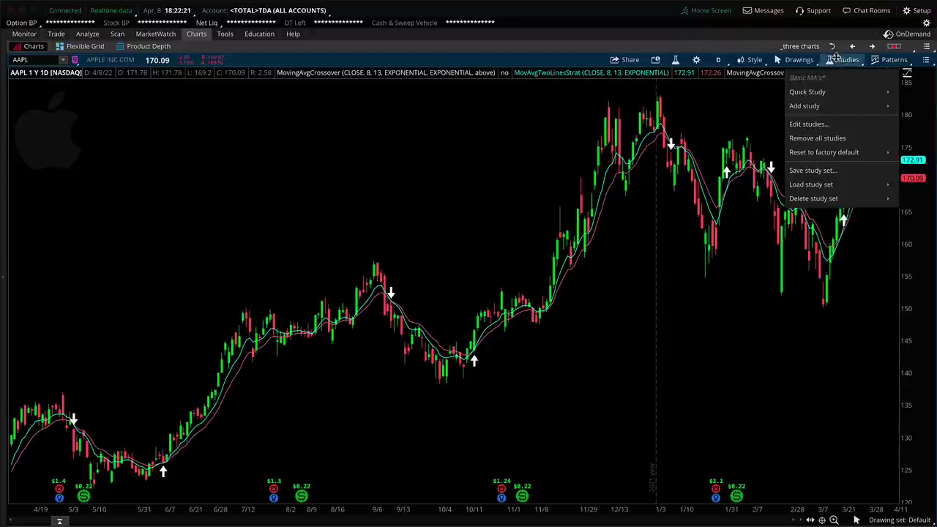
{"action": "left_click", "coordinate": [819, 124]}
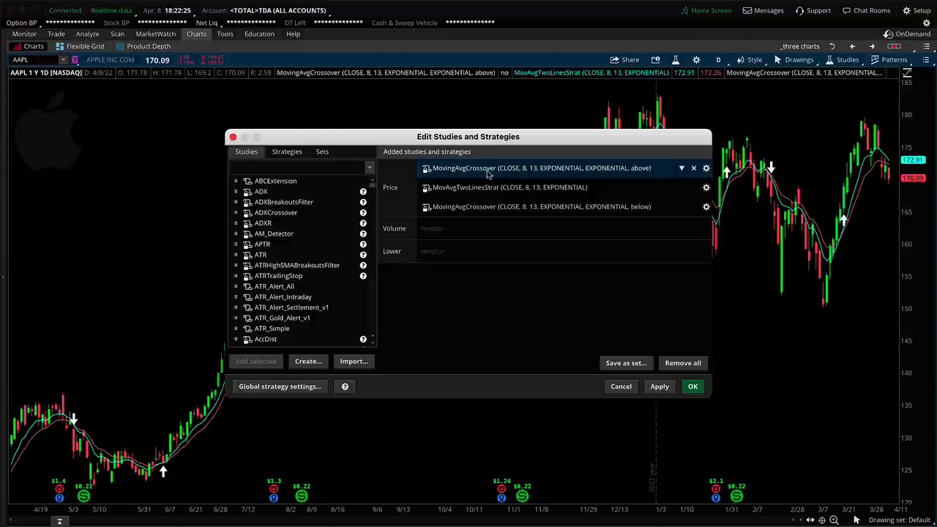
{"action": "left_click", "coordinate": [706, 169]}
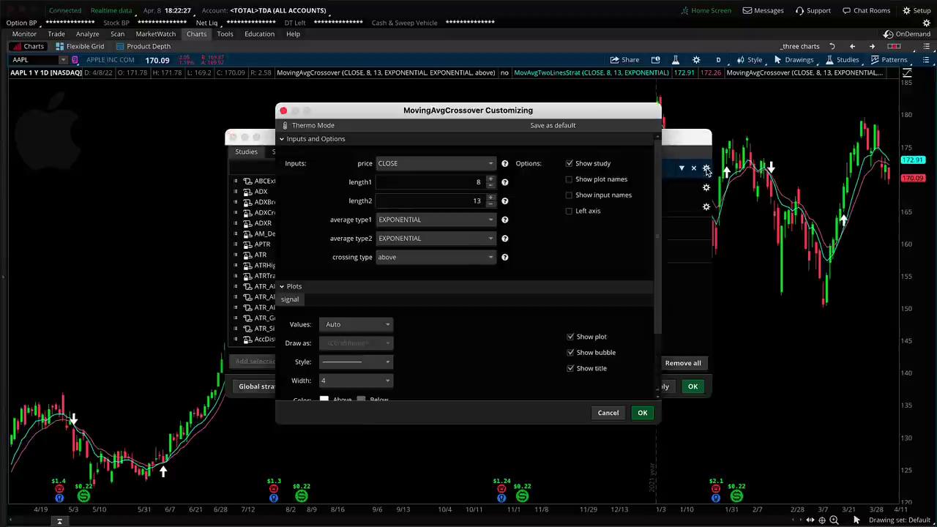
{"action": "left_click", "coordinate": [459, 183]}
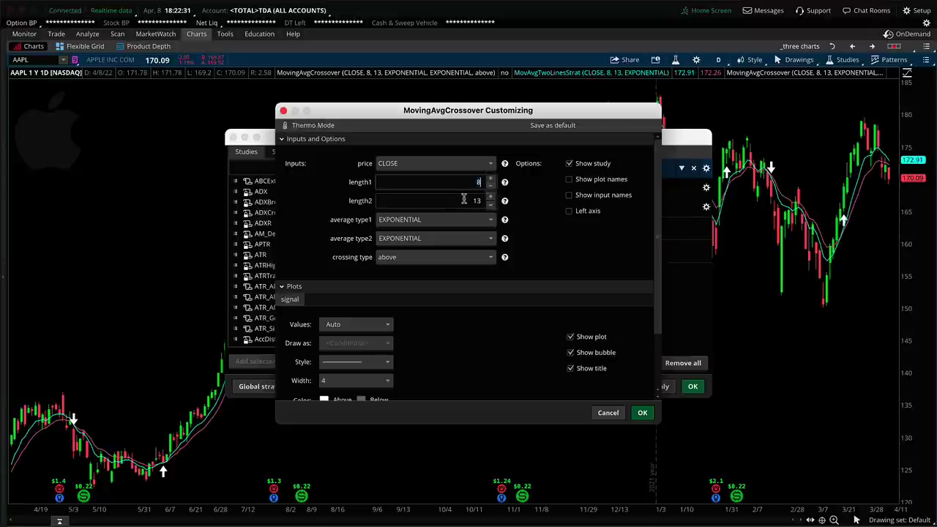
{"action": "left_click", "coordinate": [475, 200]}
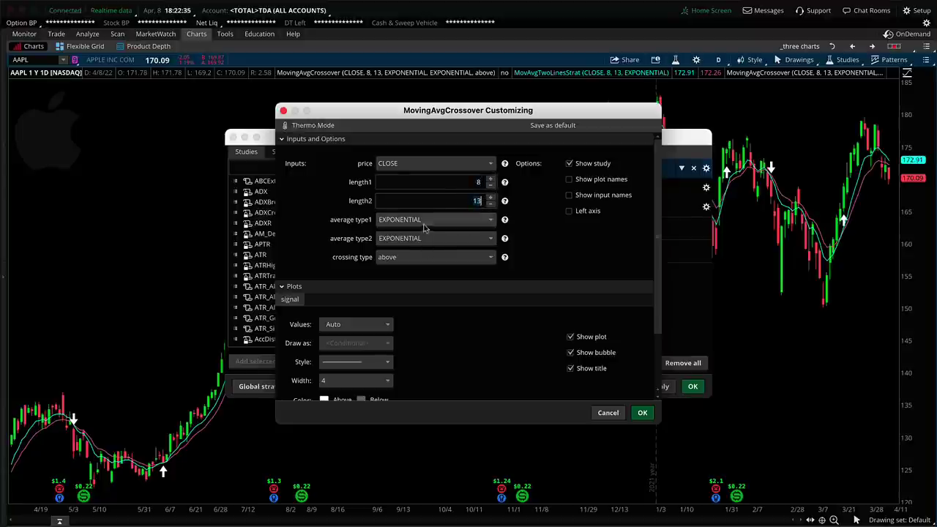
{"action": "left_click", "coordinate": [620, 412]}
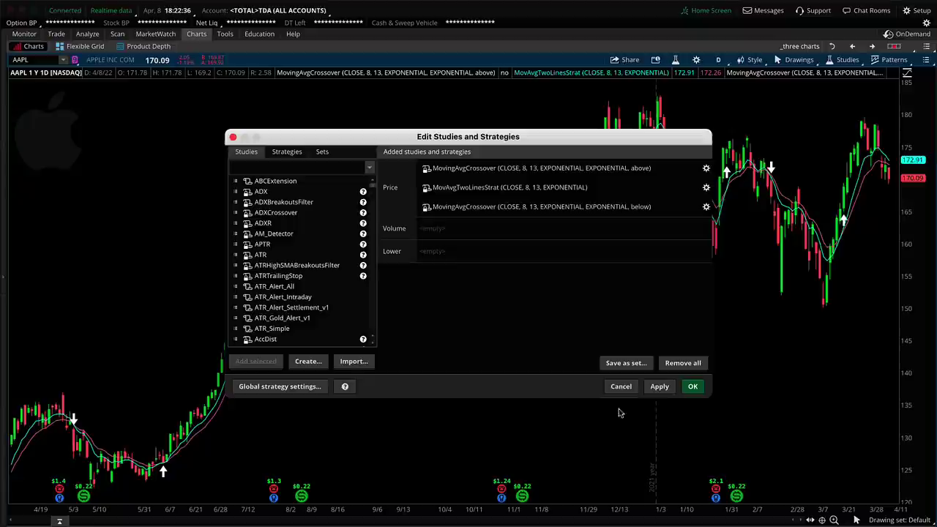
- Check the lengths of the MovingAvgCrossover study with crossing type below, and leave the study editor without changes
{"action": "left_click", "coordinate": [705, 207]}
{"action": "left_click", "coordinate": [477, 182]}
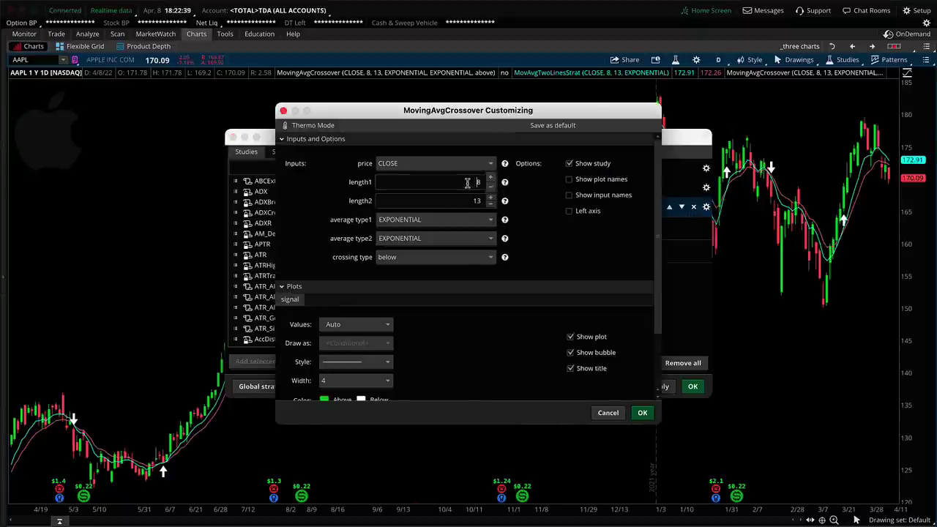
{"action": "double_click", "coordinate": [478, 201]}
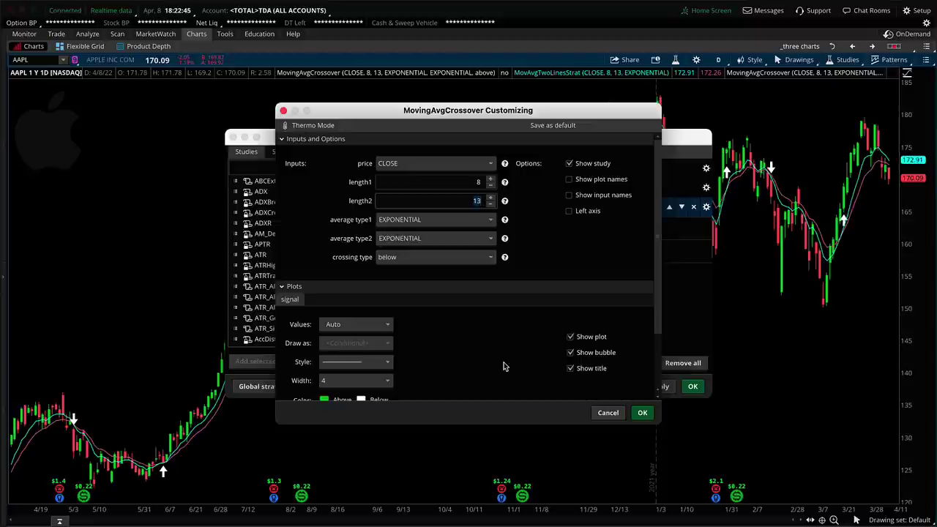
{"action": "left_click", "coordinate": [607, 413]}
{"action": "left_click", "coordinate": [618, 387]}
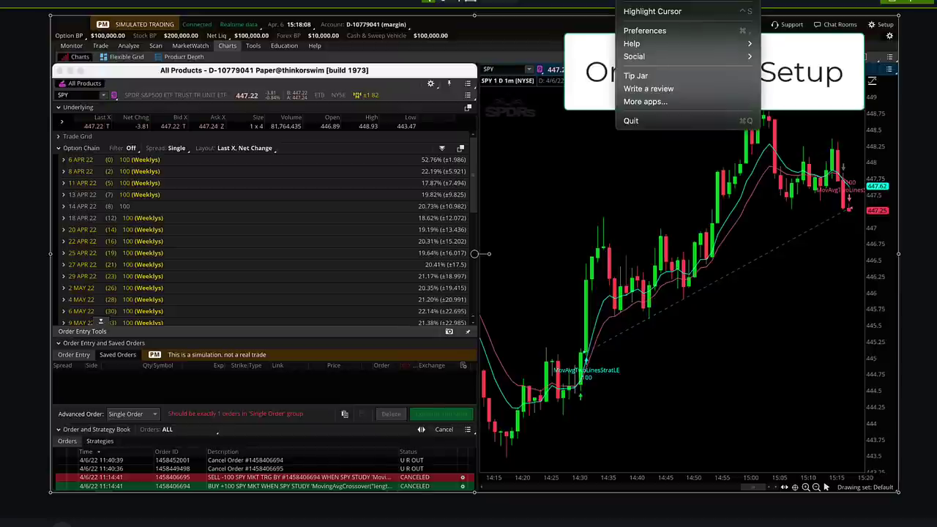
- Outline the Underlying section and the Order Entry and Saved Orders section with annotation rectangles
{"action": "left_click", "coordinate": [575, 8]}
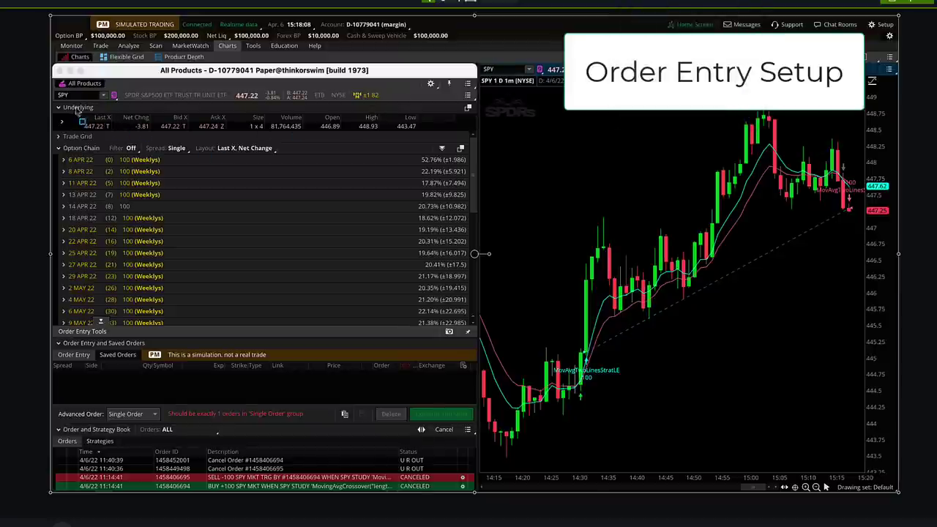
{"action": "left_click_drag", "start_coordinate": [56, 102], "coordinate": [273, 139]}
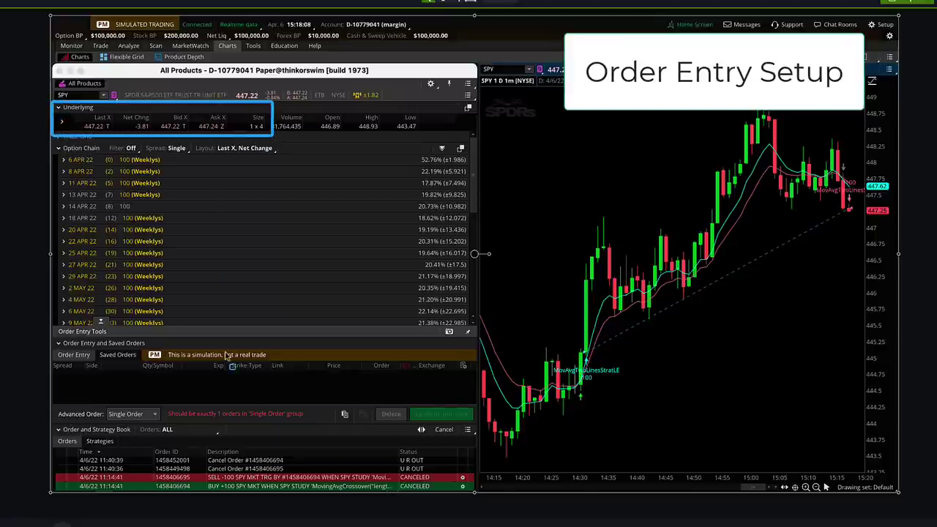
{"action": "mouse_move", "coordinate": [49, 336]}
{"action": "left_mouse_down"}
{"action": "mouse_move", "coordinate": [91, 356]}
{"action": "mouse_move", "coordinate": [492, 407]}
{"action": "mouse_move", "coordinate": [479, 410]}
{"action": "left_mouse_up"}
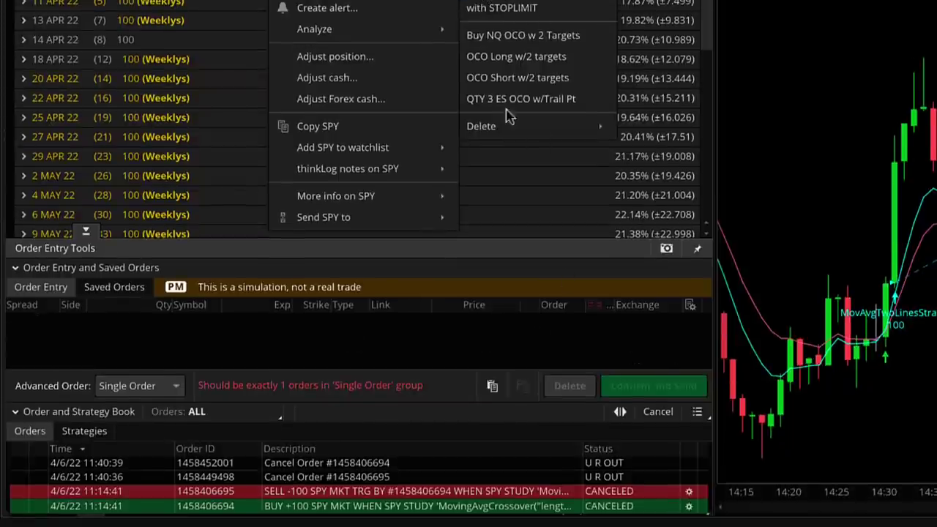
- Create a SPY buy order with an attached stop order and change both order types to MARKET
{"action": "left_click", "coordinate": [502, 6]}
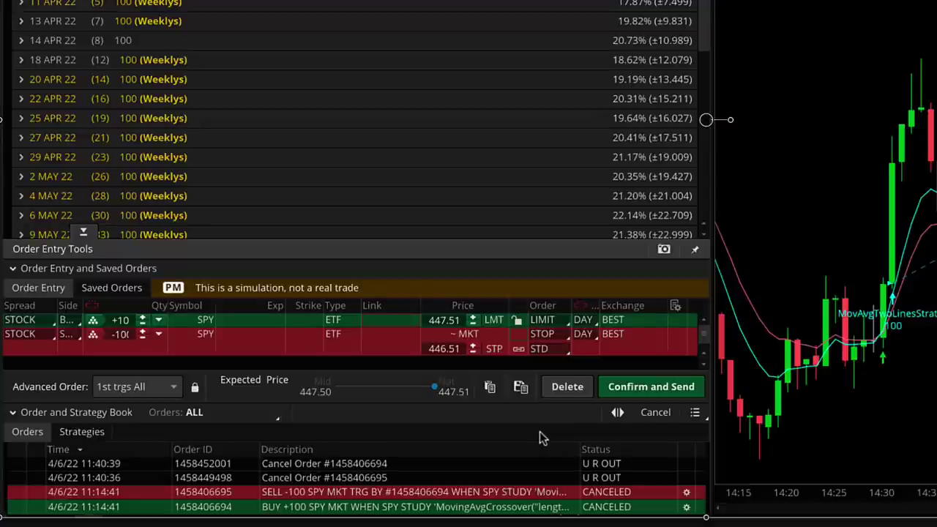
{"action": "left_click", "coordinate": [550, 324]}
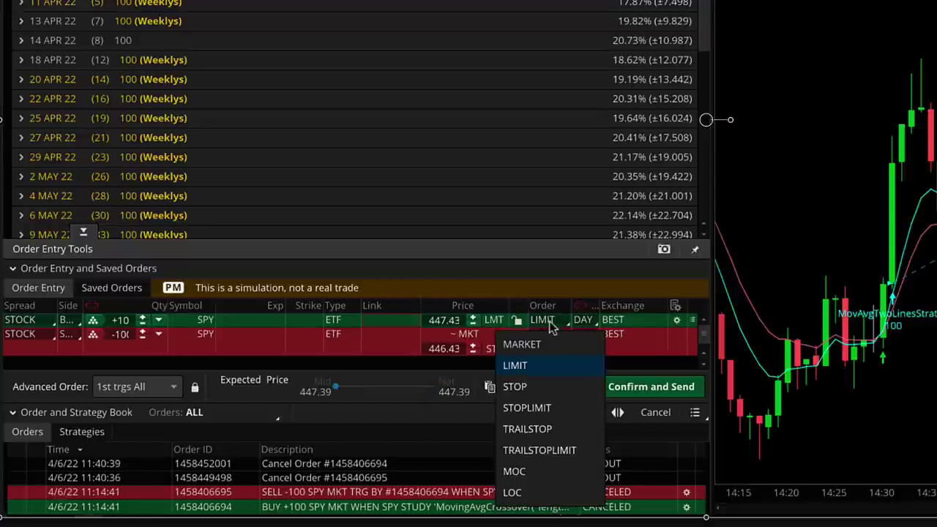
{"action": "left_click", "coordinate": [551, 340]}
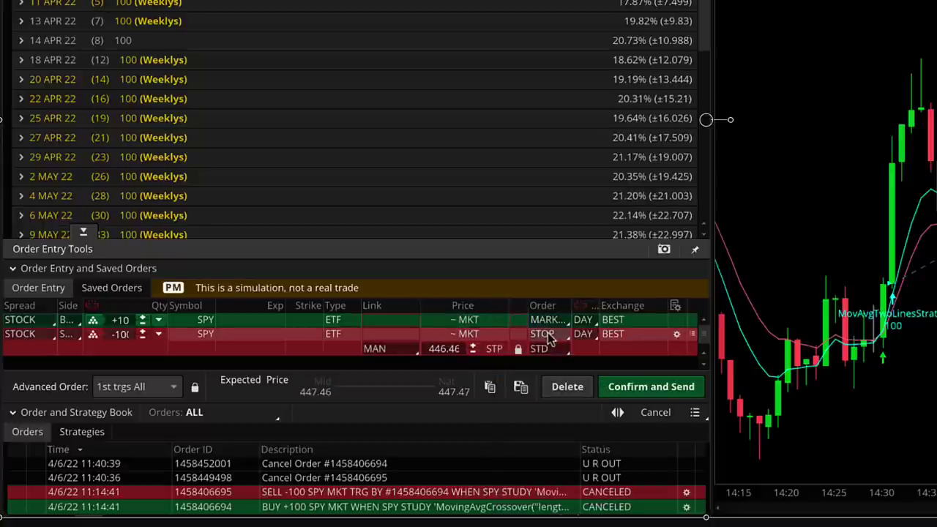
{"action": "left_click", "coordinate": [549, 337]}
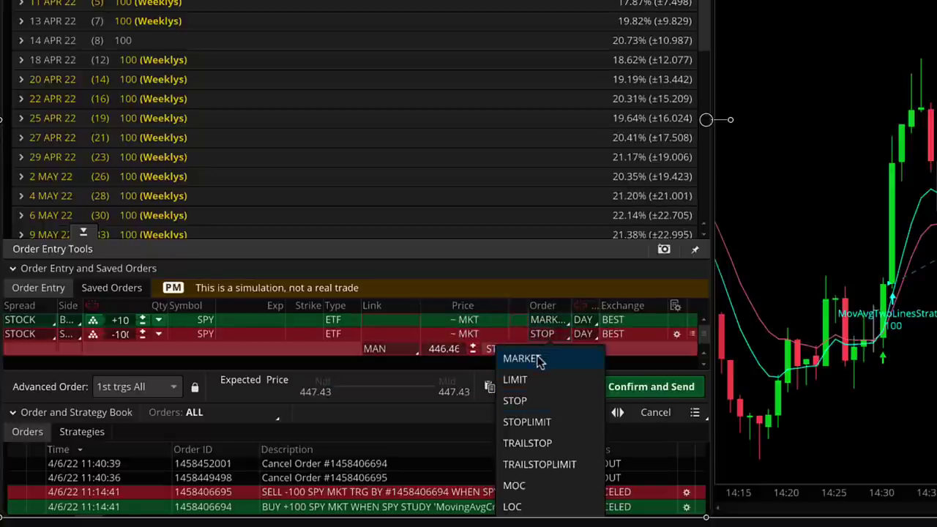
{"action": "left_click", "coordinate": [537, 360]}
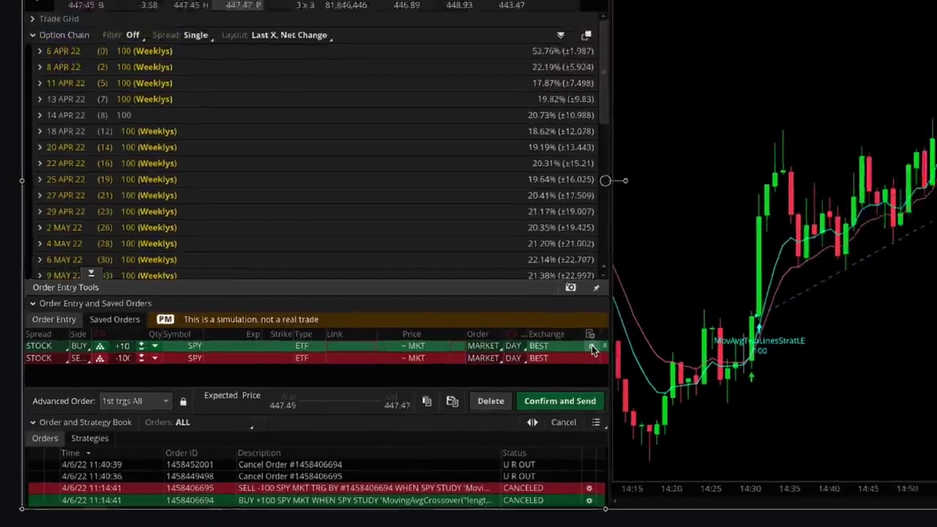
- Add a SPY study condition to the buy order and open it for editing alongside the chart study's MovingAvgCrossover settings
{"action": "left_click", "coordinate": [690, 320]}
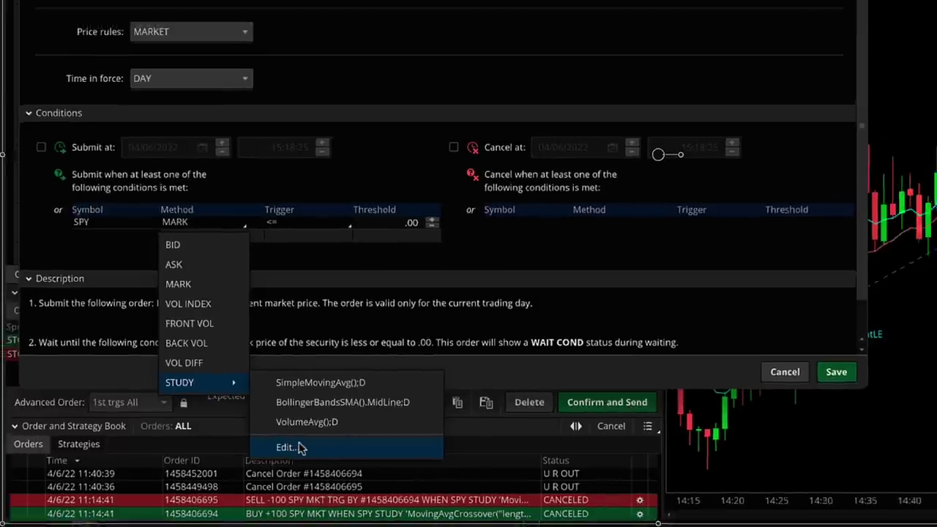
{"action": "left_click", "coordinate": [300, 447]}
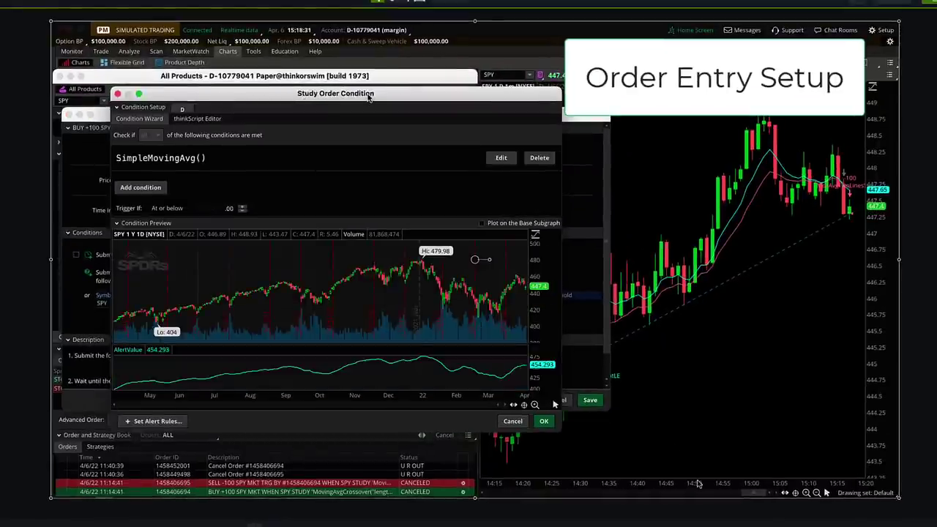
{"action": "double_click", "coordinate": [702, 472]}
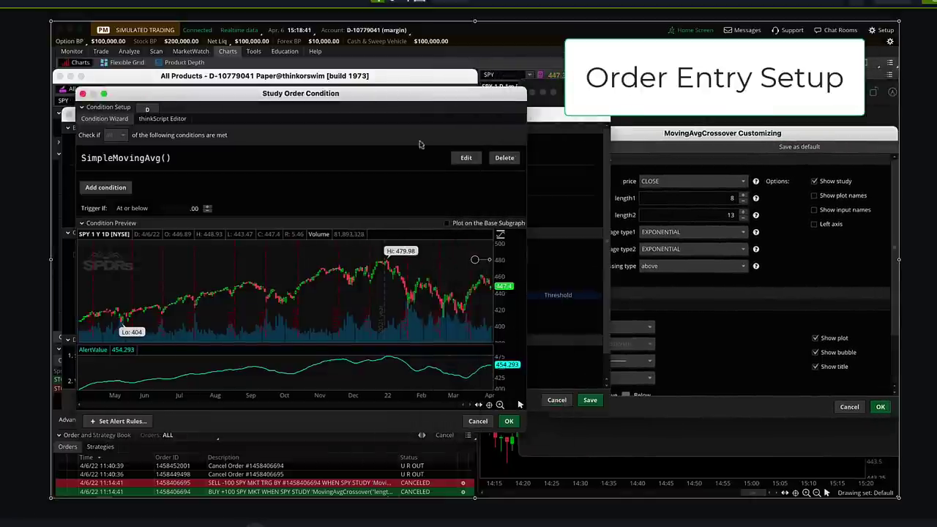
{"action": "left_click", "coordinate": [501, 158]}
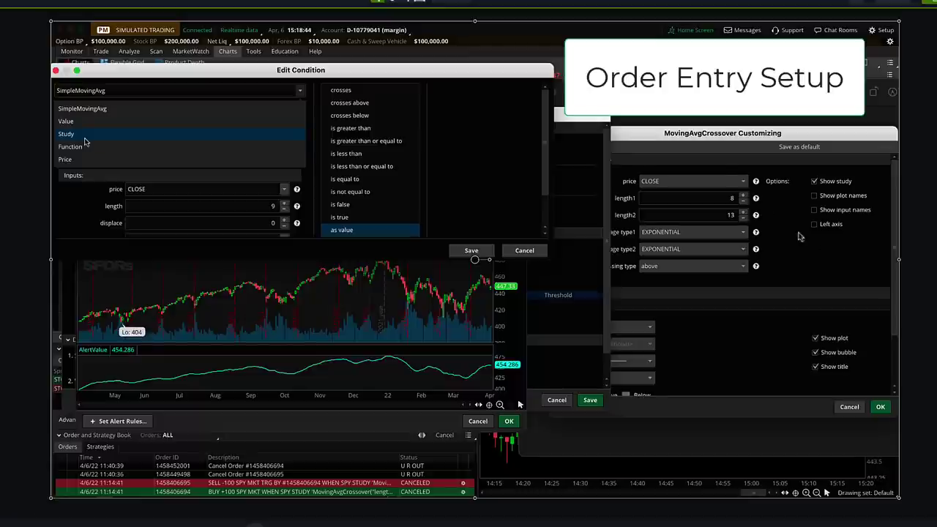
- Outline the title and input values of the MovingAvgCrossover settings with annotation rectangles
{"action": "left_click", "coordinate": [626, 1]}
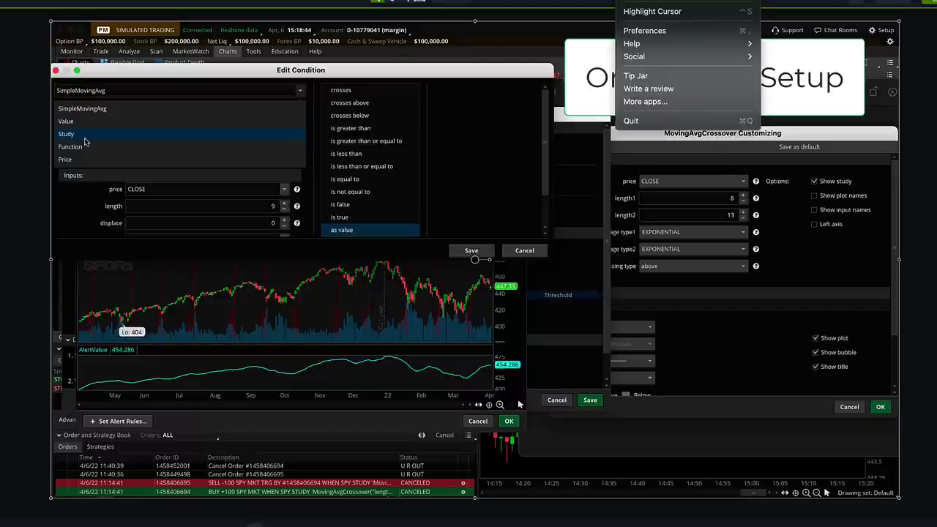
{"action": "left_click_drag", "start_coordinate": [655, 126], "coordinate": [788, 145]}
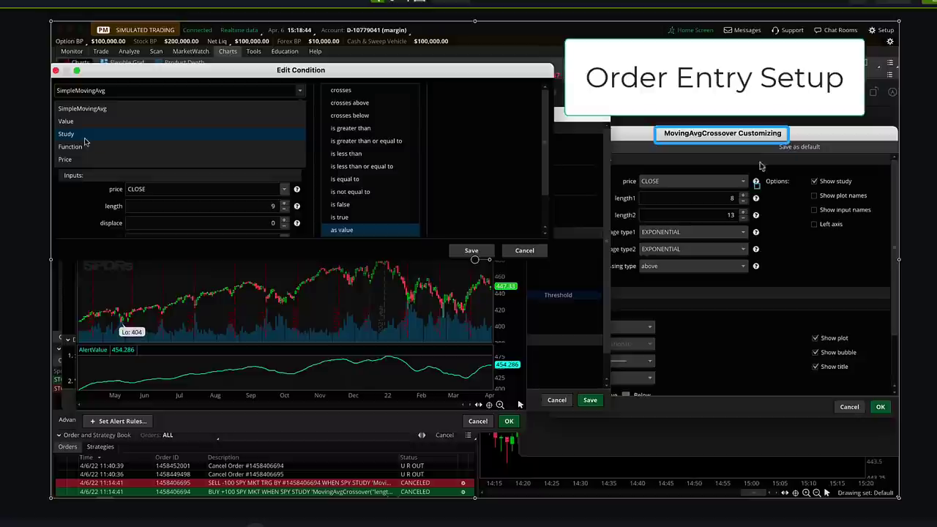
{"action": "mouse_move", "coordinate": [629, 177]}
{"action": "left_mouse_down"}
{"action": "mouse_move", "coordinate": [763, 291]}
{"action": "mouse_move", "coordinate": [760, 282]}
{"action": "left_mouse_up"}
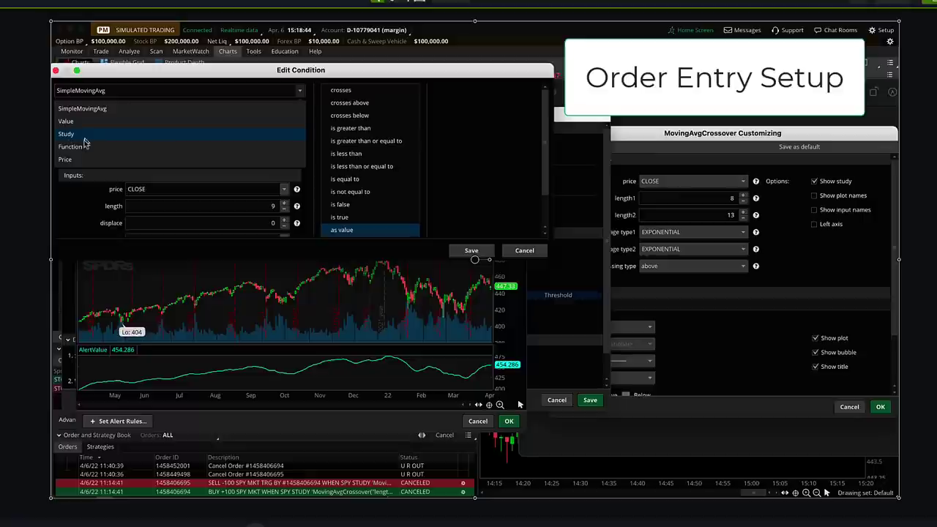
- Choose the MovingAvgCrossover study for the buy condition, marking its match with the chart study settings by an annotation arrow
{"action": "left_click", "coordinate": [85, 134]}
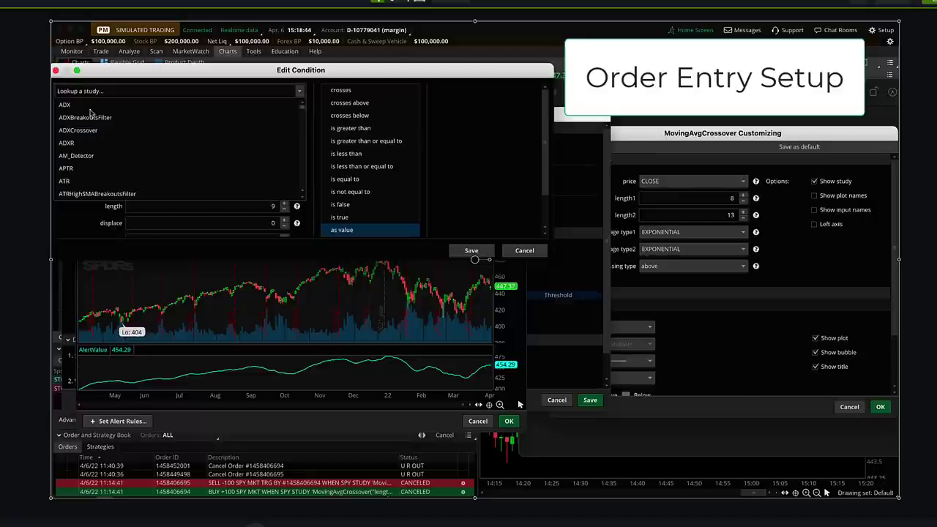
{"action": "left_click", "coordinate": [97, 90]}
{"action": "type", "text": "movin"}
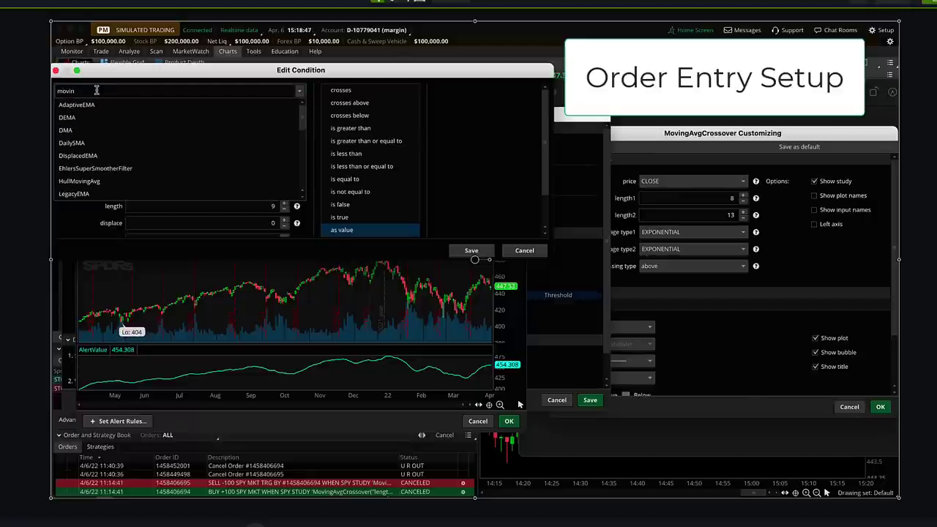
{"action": "key", "text": "BackSpace"}
{"action": "key", "text": "BackSpace"}
{"action": "type", "text": "a"}
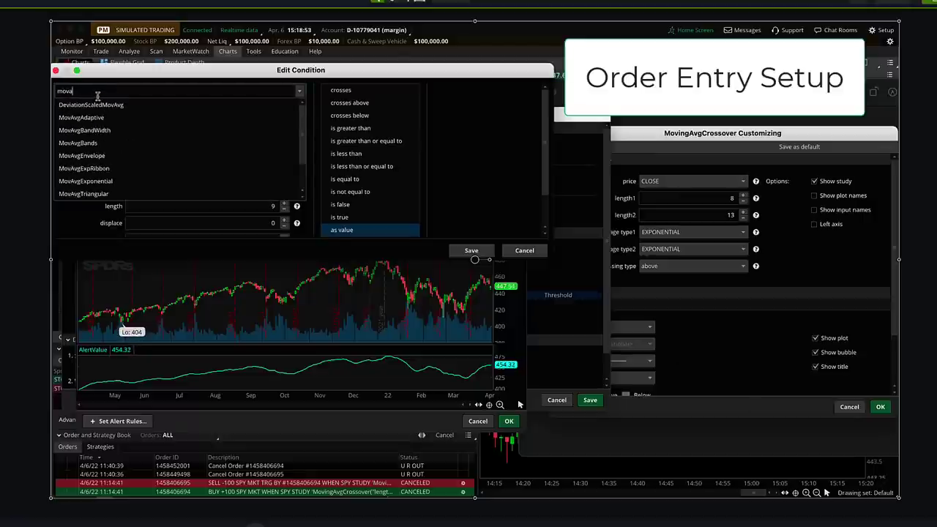
{"action": "key", "text": "BackSpace"}
{"action": "type", "text": "inga"}
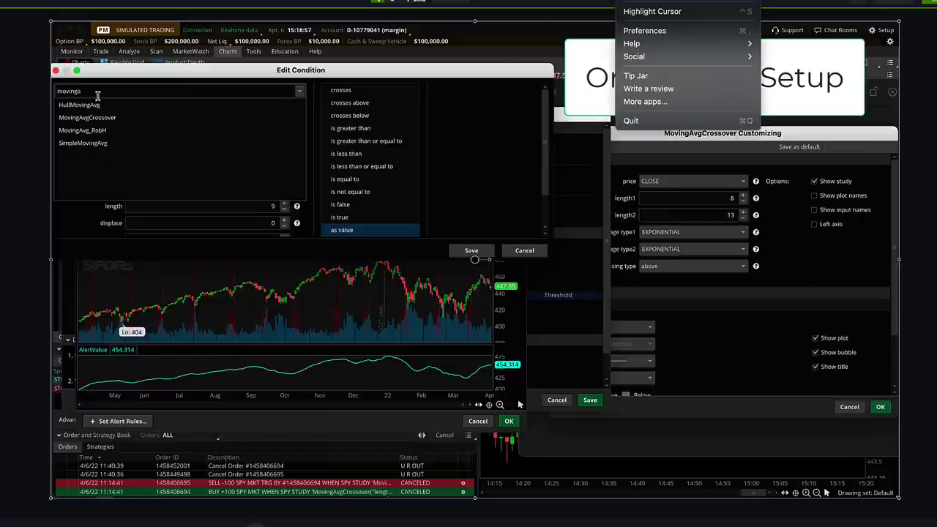
{"action": "key", "text": "Escape"}
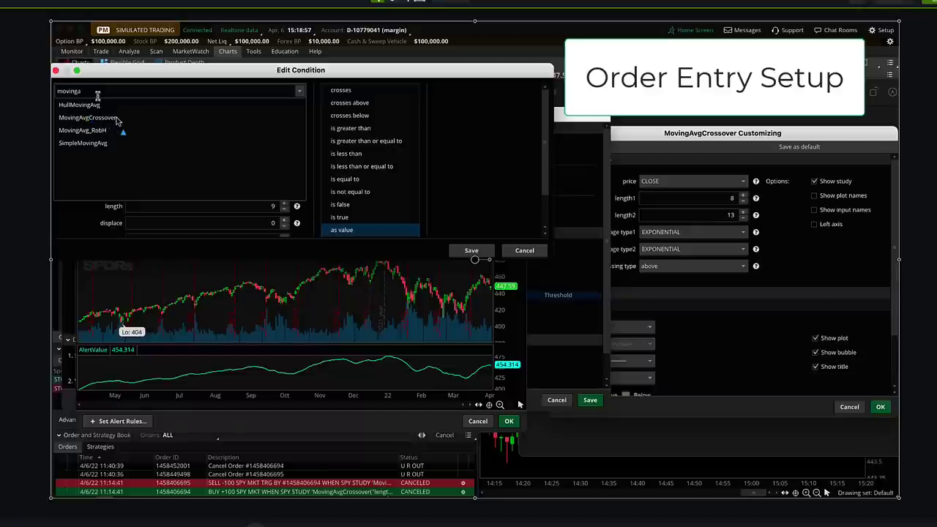
{"action": "mouse_move", "coordinate": [115, 119]}
{"action": "left_mouse_down"}
{"action": "mouse_move", "coordinate": [508, 149]}
{"action": "mouse_move", "coordinate": [688, 140]}
{"action": "mouse_move", "coordinate": [664, 136]}
{"action": "left_mouse_up"}
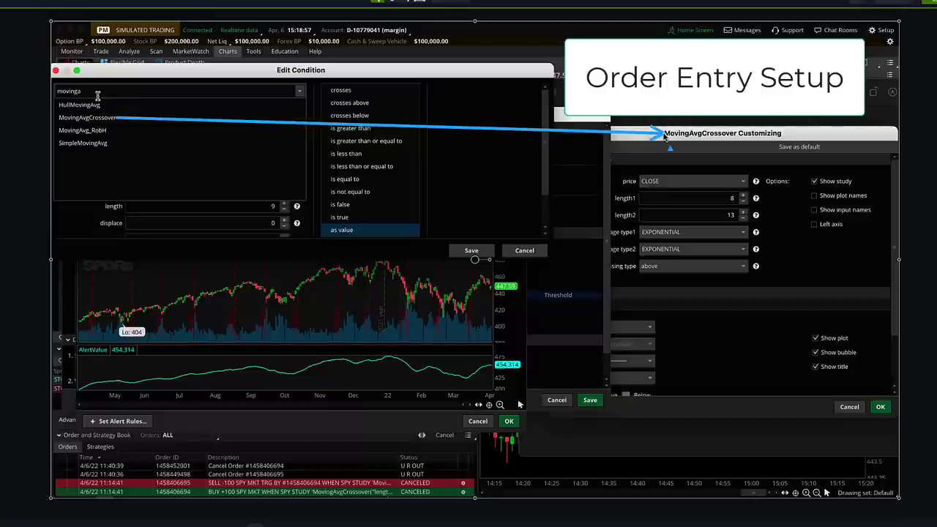
{"action": "left_click", "coordinate": [87, 118]}
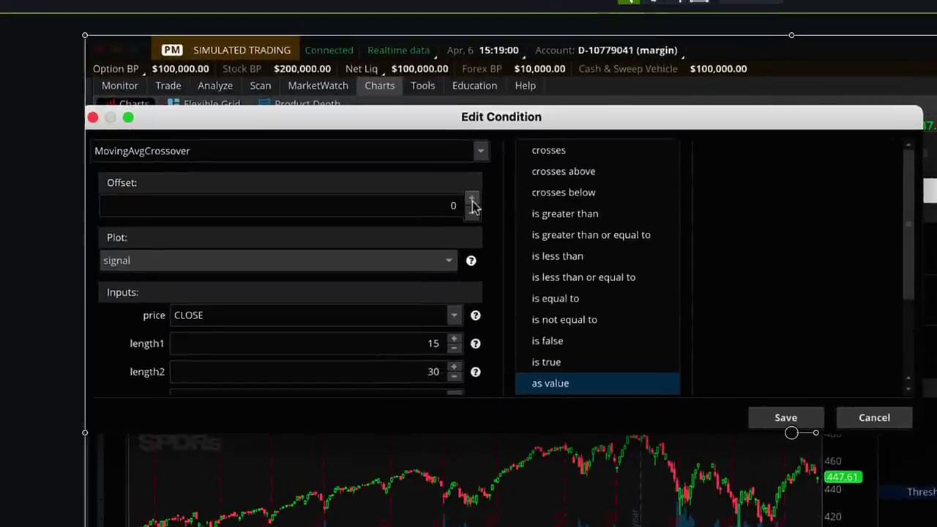
- Set the buy condition's offset to 1, length1 to 8 and length2 to 13
{"action": "left_click", "coordinate": [472, 201]}
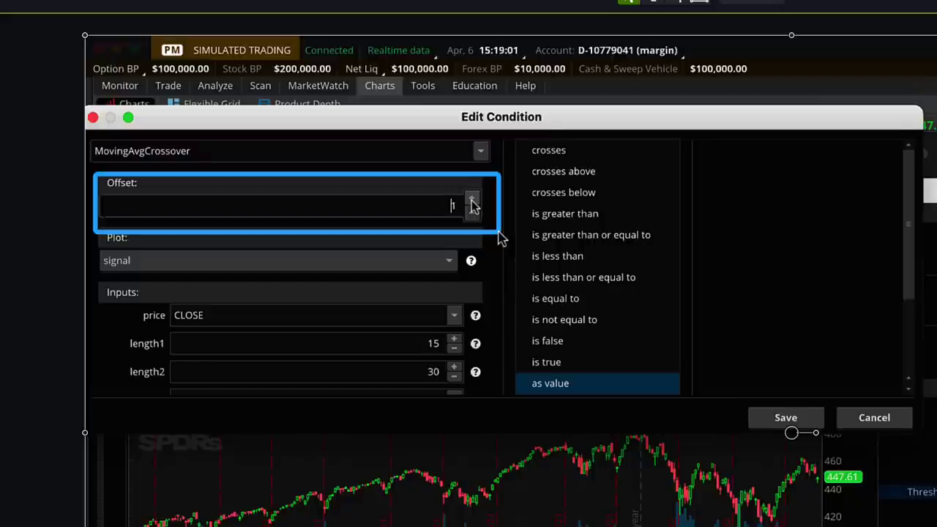
{"action": "key", "text": "Tab"}
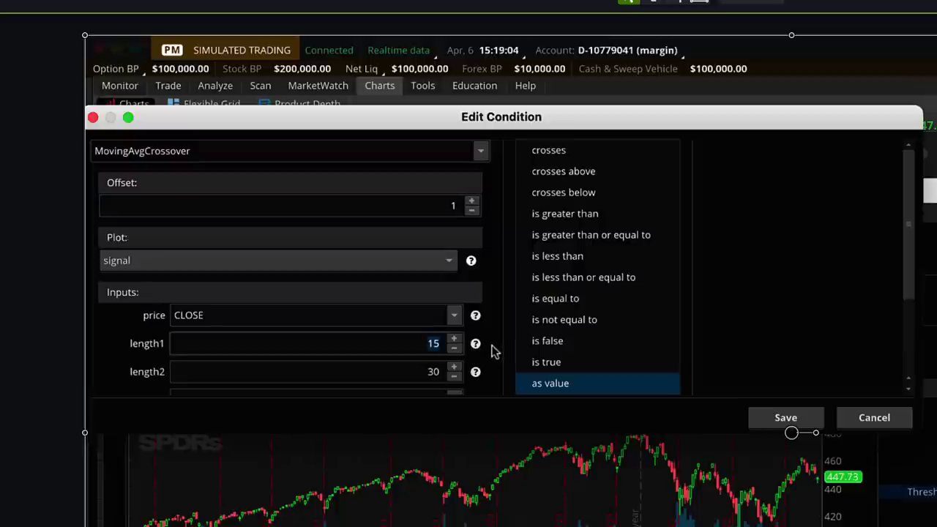
{"action": "type", "text": "8"}
{"action": "key", "text": "Tab"}
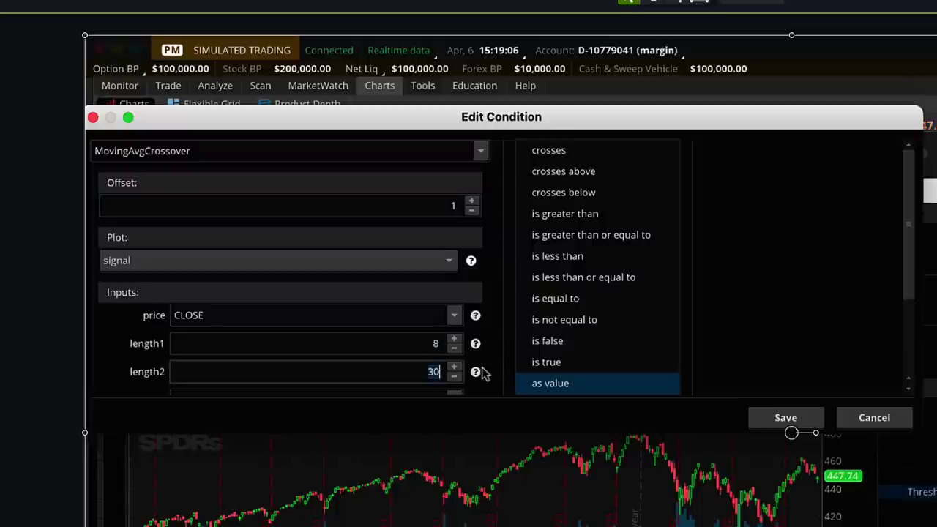
{"action": "type", "text": "13"}
- Set both average types of the buy condition to EXPONENTIAL and its comparison to is true
{"action": "left_click_drag", "start_coordinate": [903, 209], "coordinate": [908, 335]}
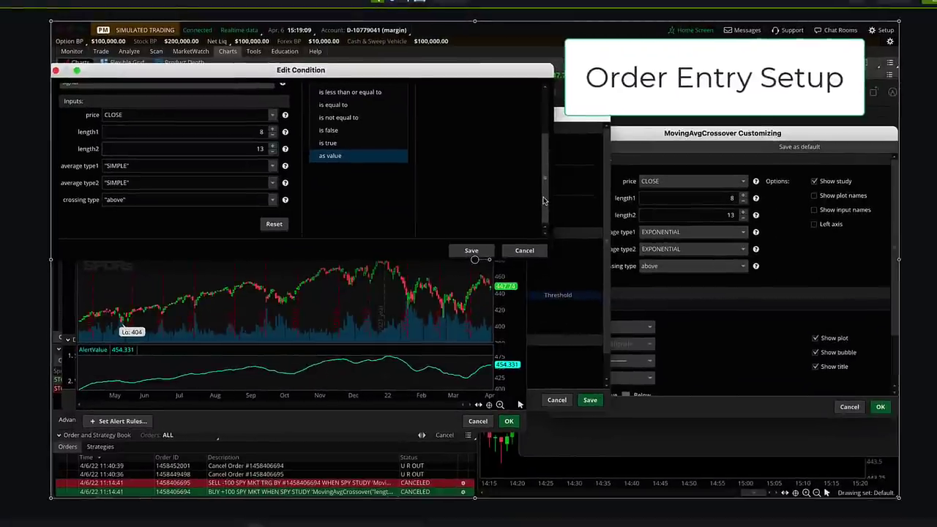
{"action": "left_click", "coordinate": [161, 166]}
{"action": "left_click", "coordinate": [161, 197]}
{"action": "left_click", "coordinate": [161, 182]}
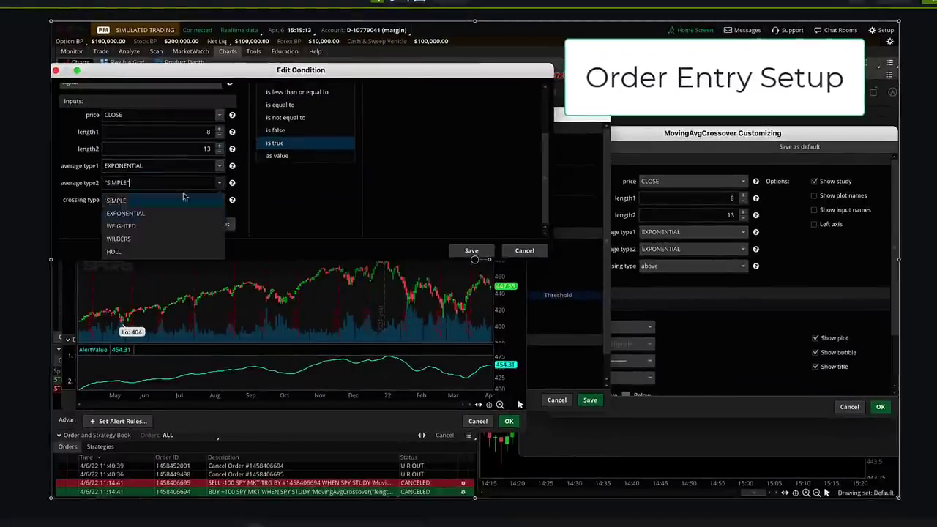
{"action": "left_click", "coordinate": [154, 213]}
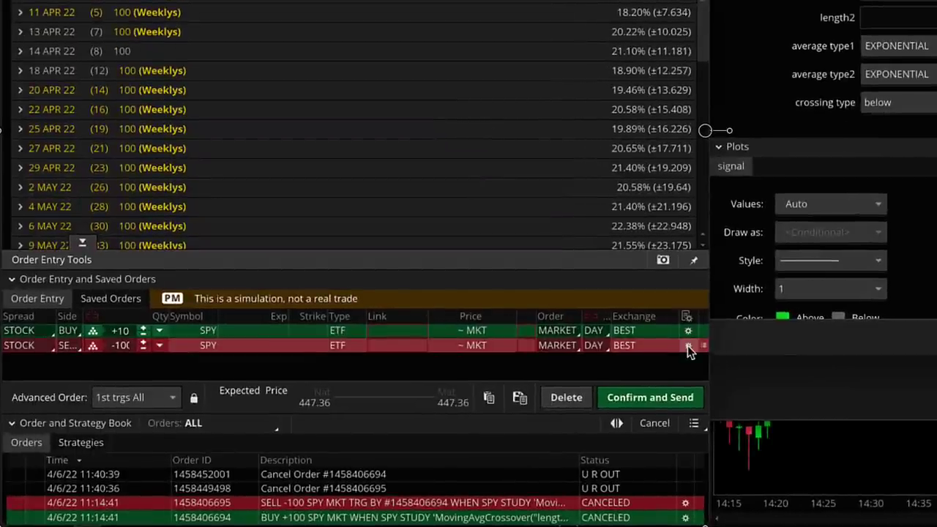
- Add a SPY study condition to the sell order's submit conditions and open the study for editing
{"action": "left_click", "coordinate": [687, 346]}
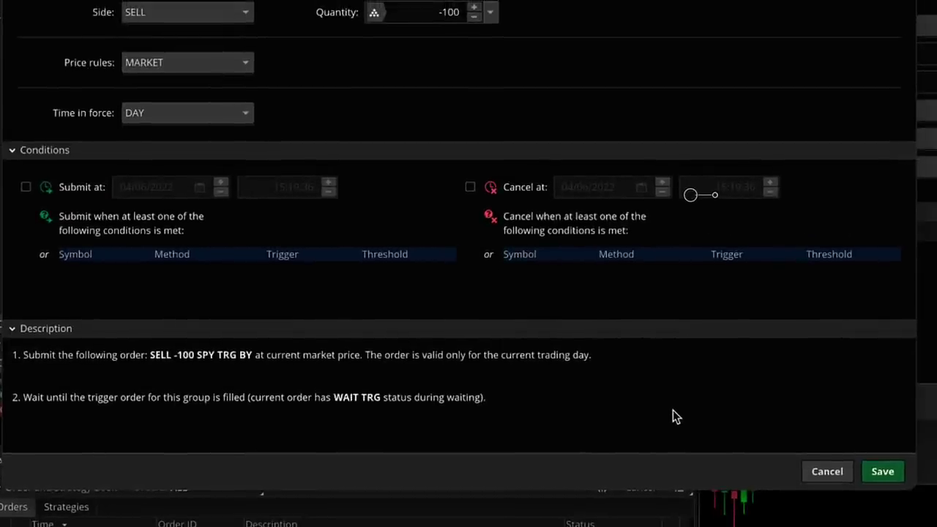
{"action": "left_click", "coordinate": [81, 267]}
{"action": "left_click", "coordinate": [198, 267]}
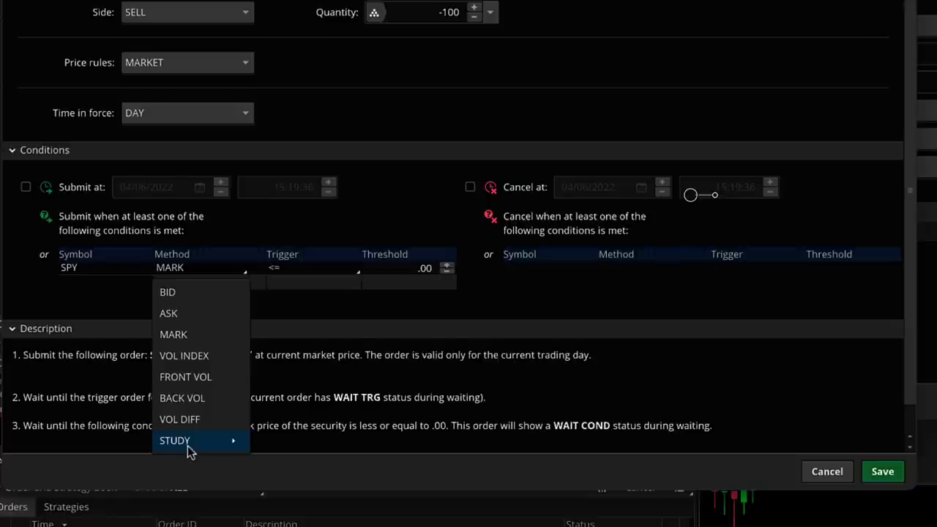
{"action": "mouse_move", "coordinate": [188, 447]}
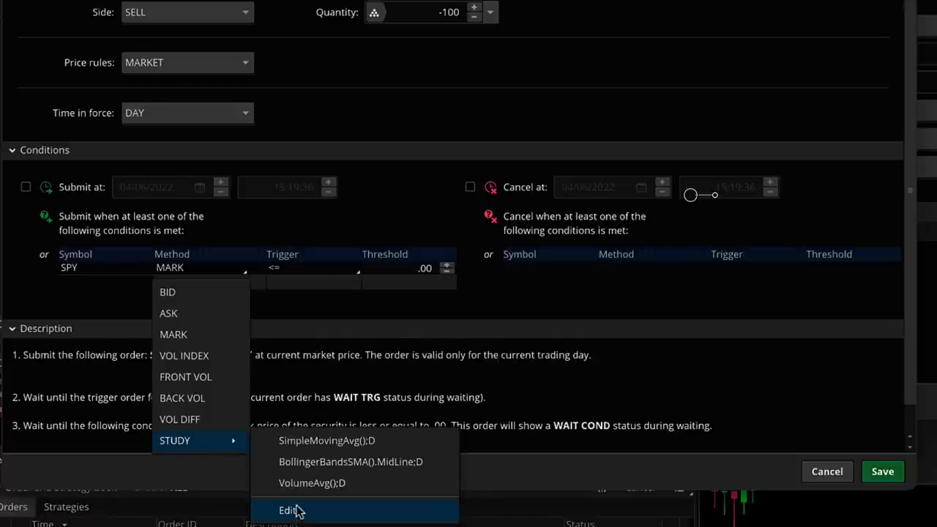
{"action": "left_click", "coordinate": [293, 510]}
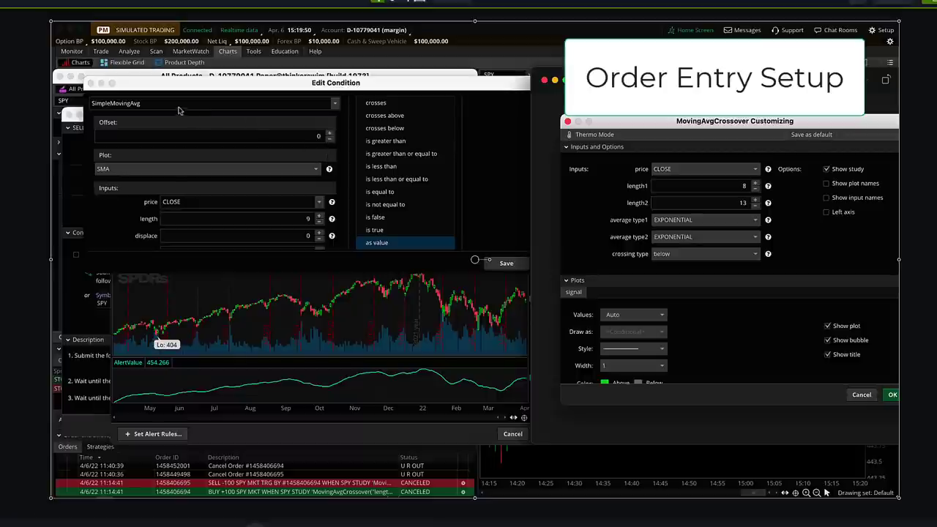
- Search the studies for "movinga" and choose MovingAvgCrossover for the sell condition
{"action": "left_click", "coordinate": [155, 104]}
{"action": "left_click", "coordinate": [119, 146]}
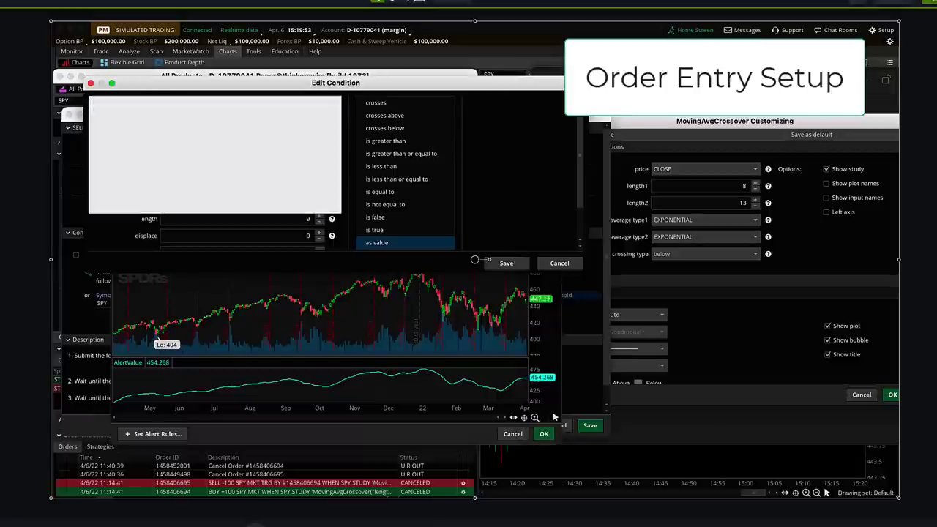
{"action": "type", "text": "movinga"}
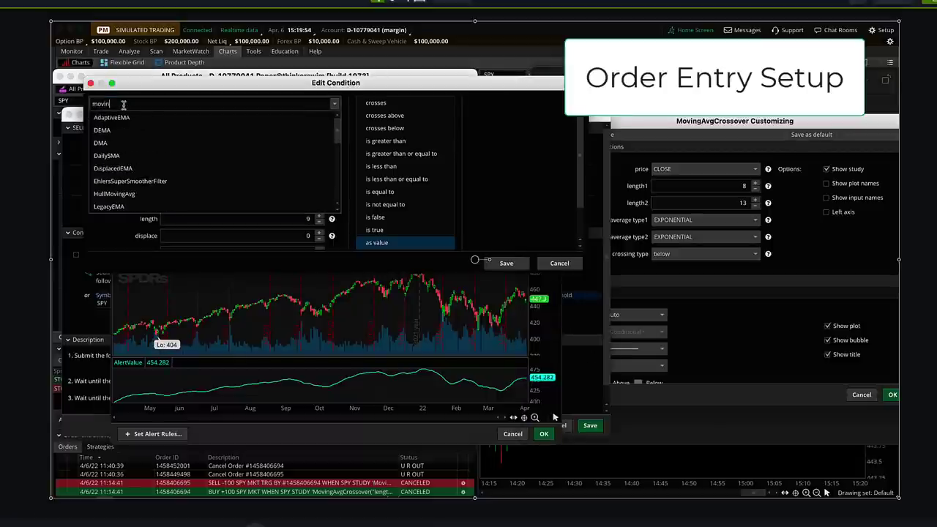
{"action": "left_click", "coordinate": [131, 130]}
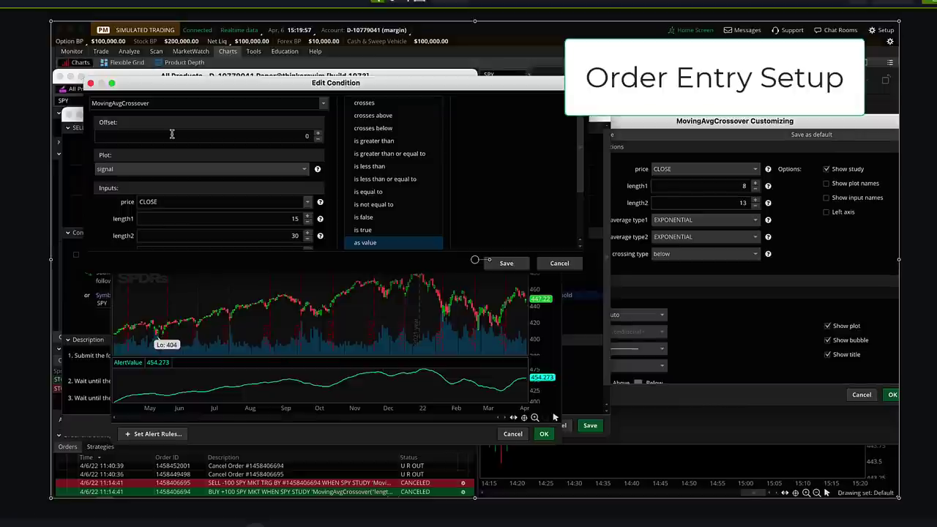
- Set the sell condition to is true with offset 1, length1 8 and length2 13
{"action": "left_click", "coordinate": [365, 231]}
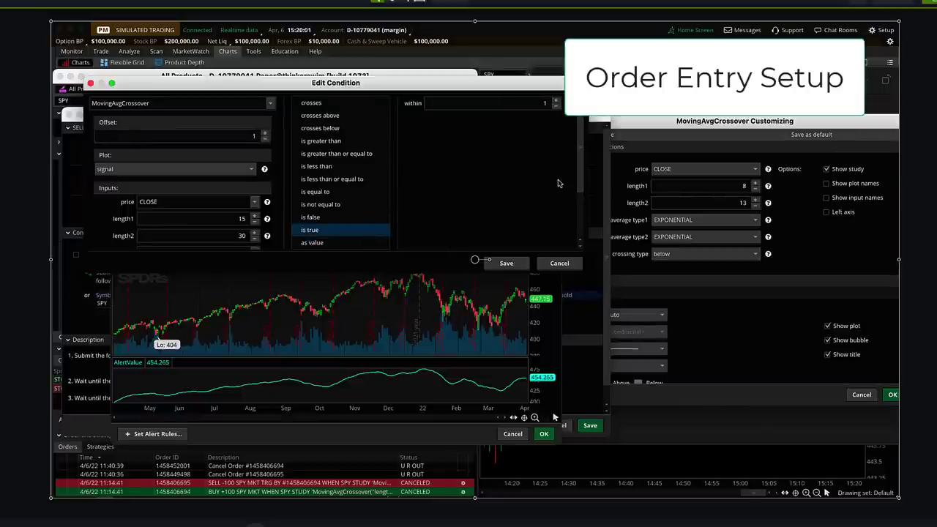
{"action": "scroll", "coordinate": [578, 212], "scroll_direction": "down", "scroll_amount": 3}
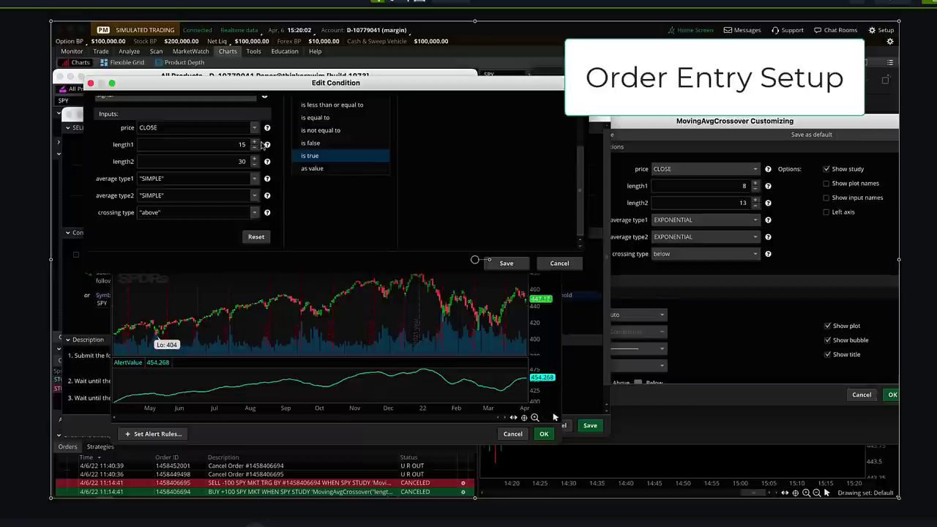
{"action": "double_click", "coordinate": [237, 144]}
{"action": "type", "text": "8"}
{"action": "key", "text": "Tab"}
{"action": "type", "text": "13"}
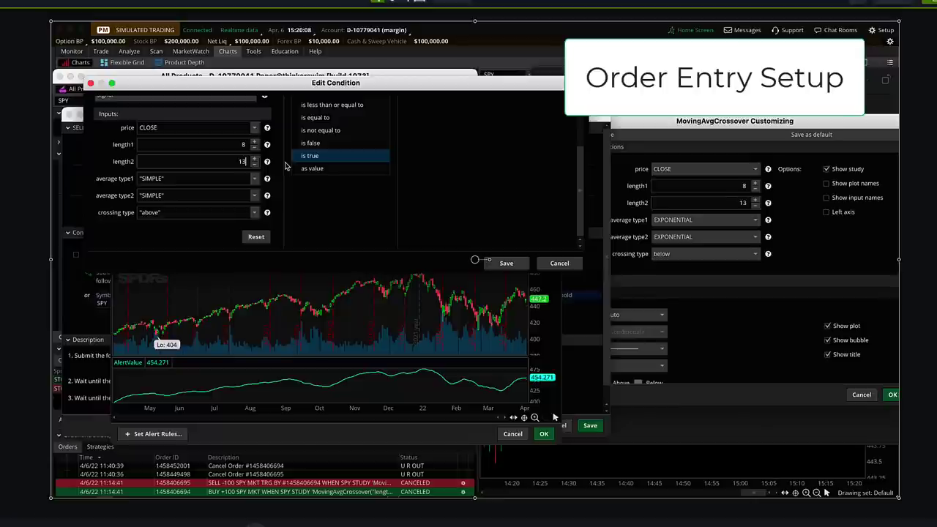
- Set average type1 and average type2 of the sell condition to EXPONENTIAL
{"action": "left_click", "coordinate": [255, 179]}
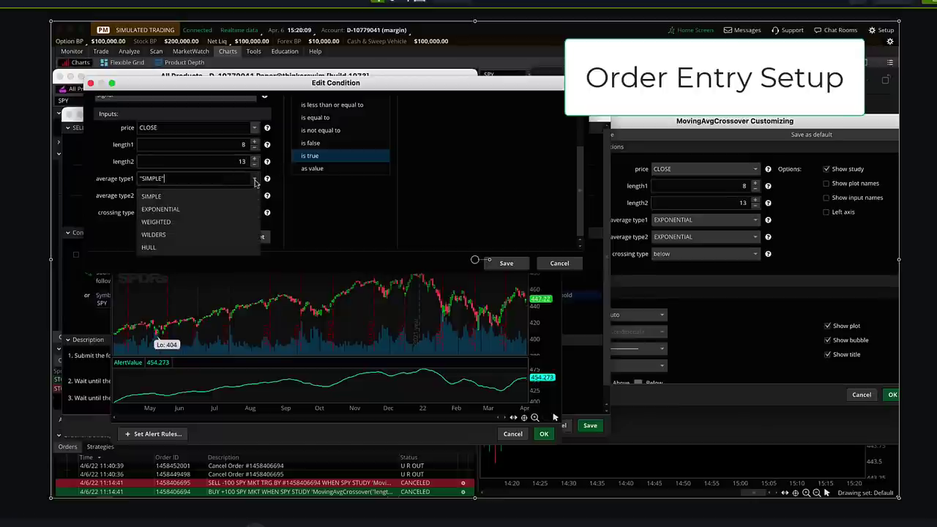
{"action": "left_click", "coordinate": [161, 209]}
{"action": "left_click", "coordinate": [255, 195]}
{"action": "left_click", "coordinate": [176, 226]}
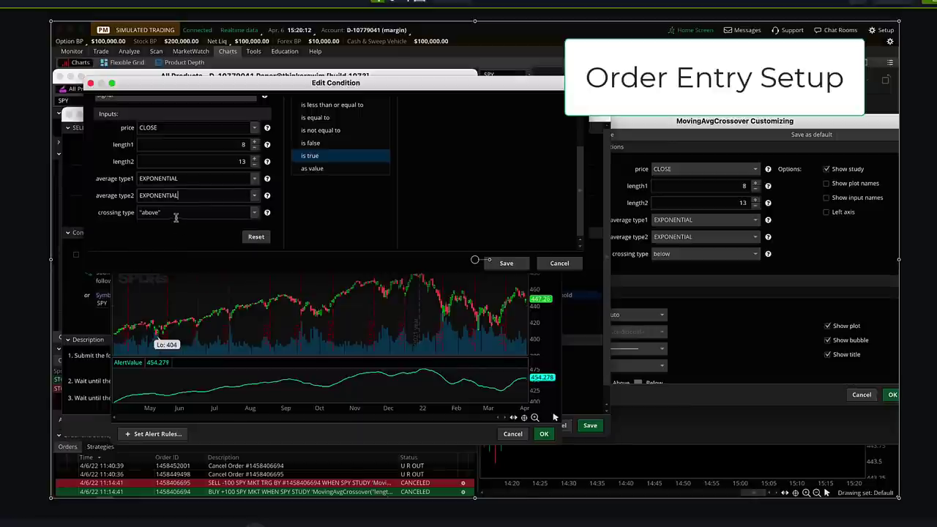
- Set the sell condition's crossing type to below and save the edited condition
{"action": "left_click", "coordinate": [254, 212]}
{"action": "left_click", "coordinate": [256, 214]}
{"action": "left_click", "coordinate": [256, 214]}
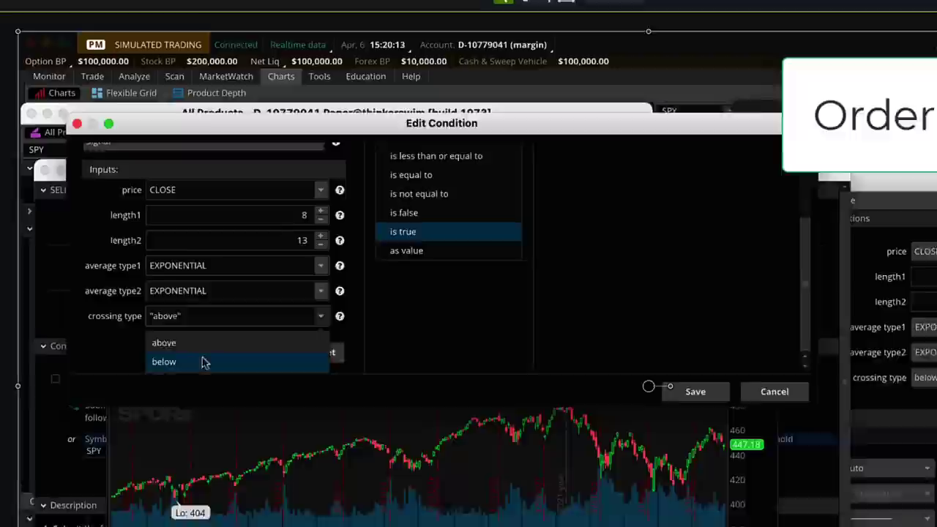
{"action": "left_click", "coordinate": [168, 238]}
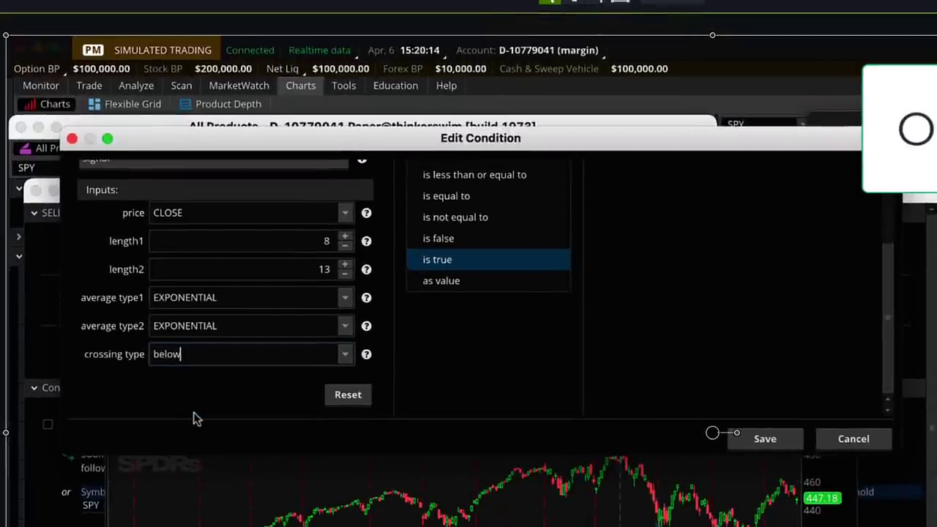
{"action": "left_click", "coordinate": [765, 438]}
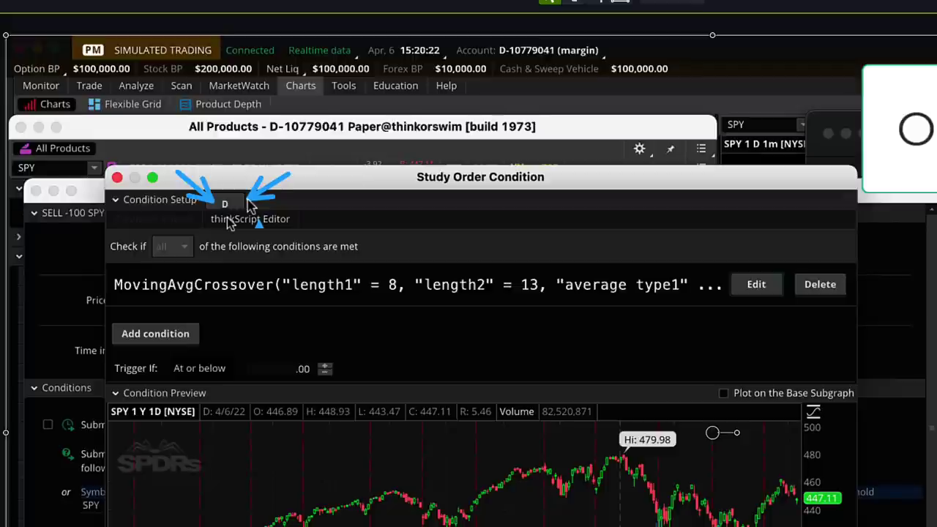
- Set the sell condition's aggregation to 1 minute, exclude the extended-hours trading session, and save it
{"action": "left_click", "coordinate": [226, 205]}
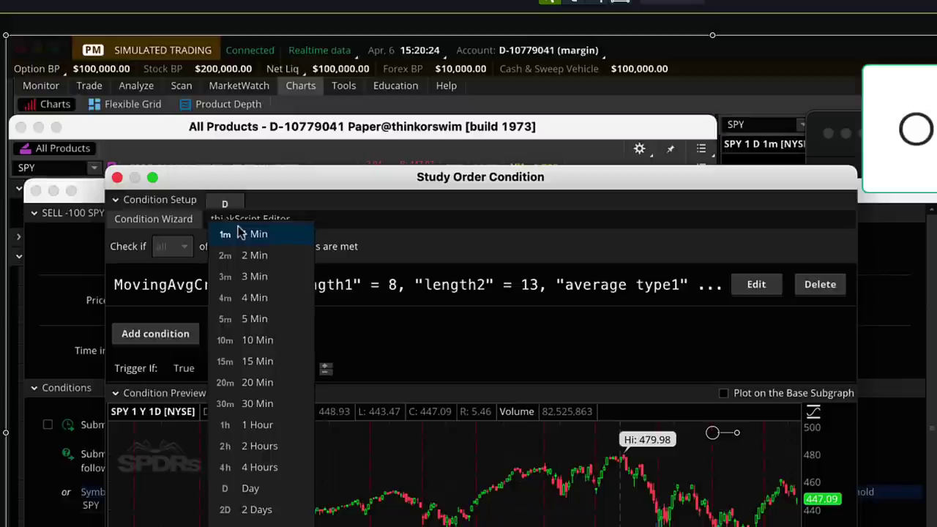
{"action": "left_click", "coordinate": [240, 233]}
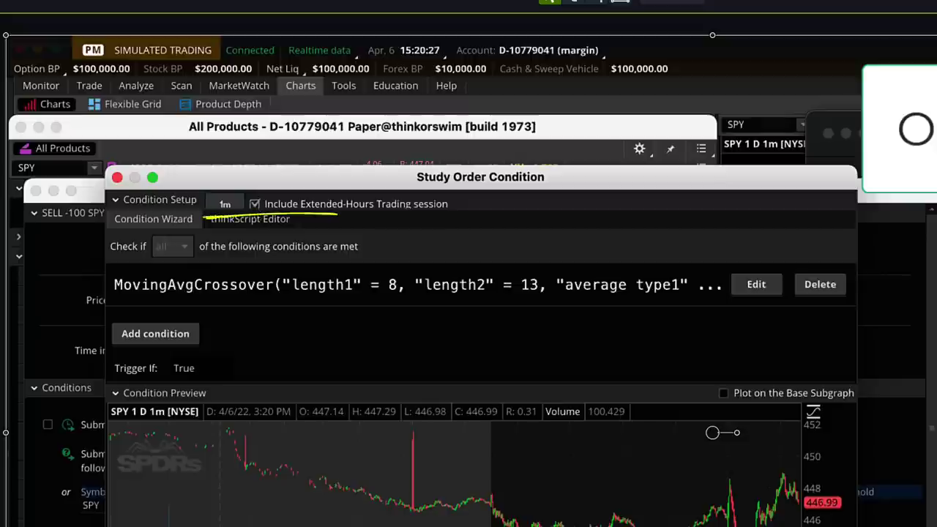
{"action": "left_click", "coordinate": [254, 204]}
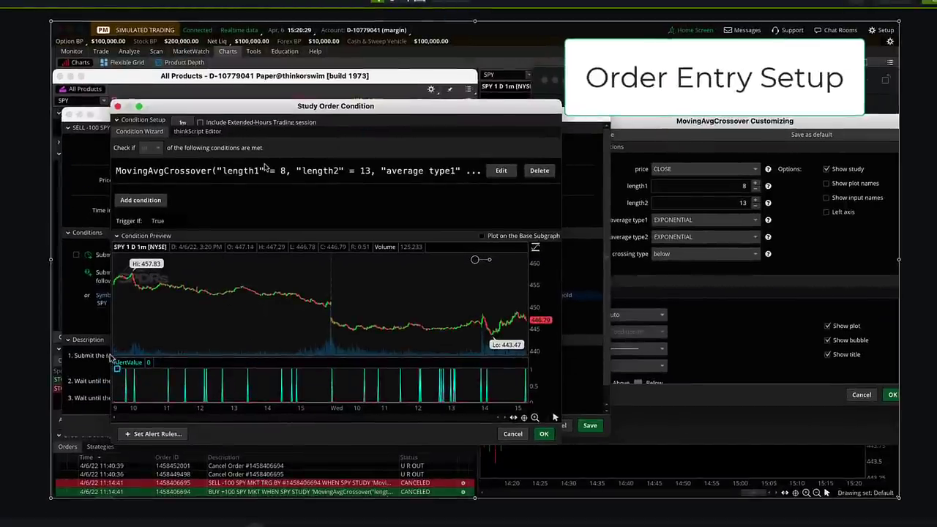
{"action": "mouse_move", "coordinate": [111, 356]}
{"action": "left_mouse_down"}
{"action": "mouse_move", "coordinate": [317, 420]}
{"action": "mouse_move", "coordinate": [560, 420]}
{"action": "left_mouse_up"}
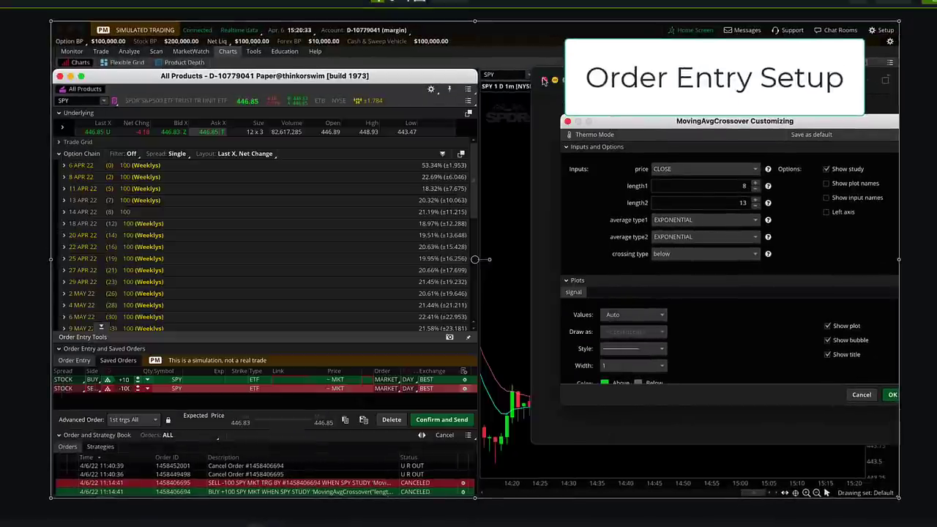
{"action": "left_click", "coordinate": [544, 79]}
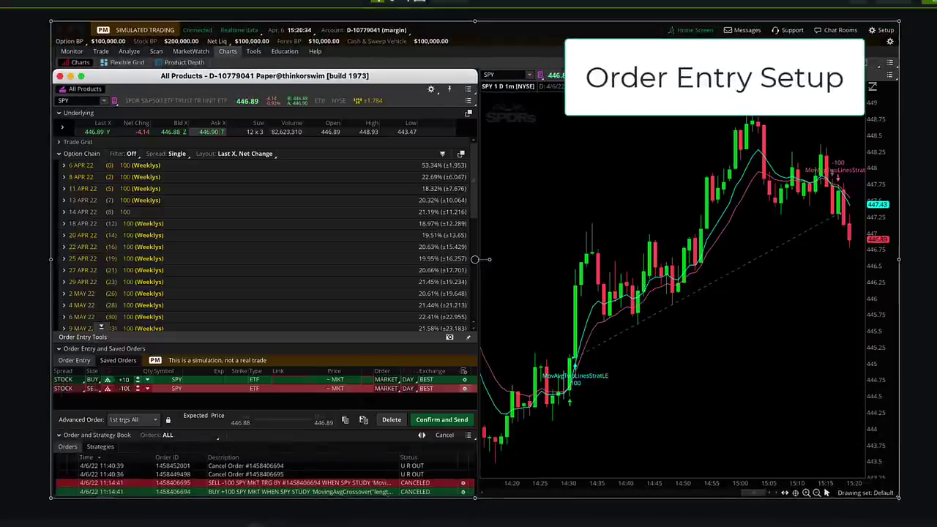
- Check the extended-hours trading session setting for equities in the 1-minute SPY chart's settings
{"action": "right_click", "coordinate": [660, 118]}
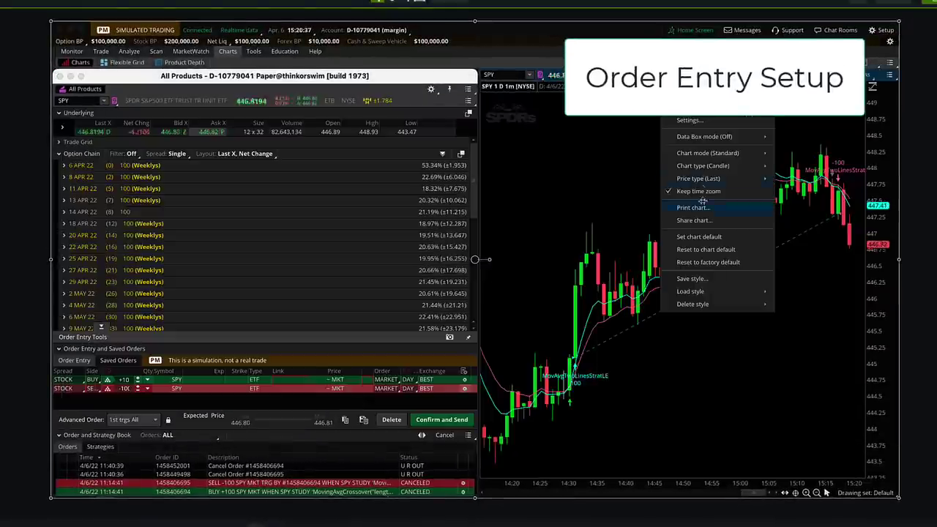
{"action": "left_click", "coordinate": [688, 120]}
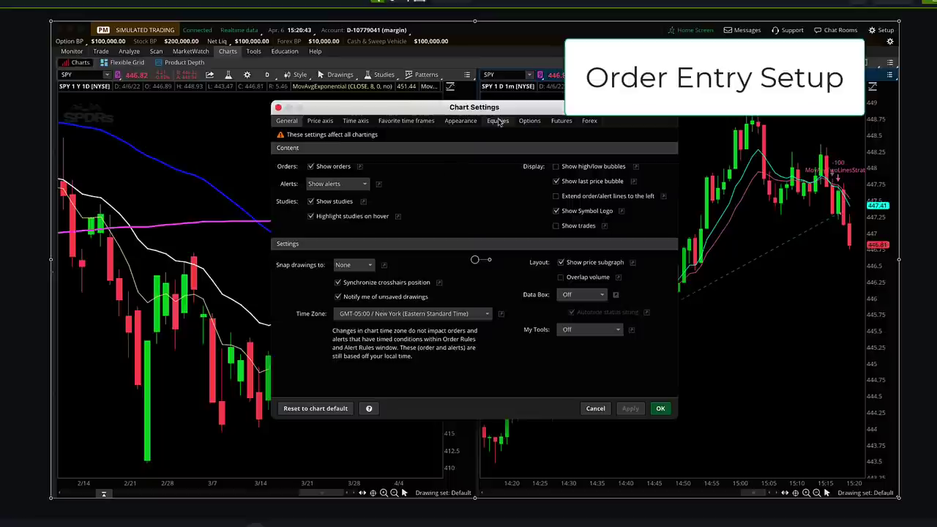
{"action": "left_click", "coordinate": [497, 121]}
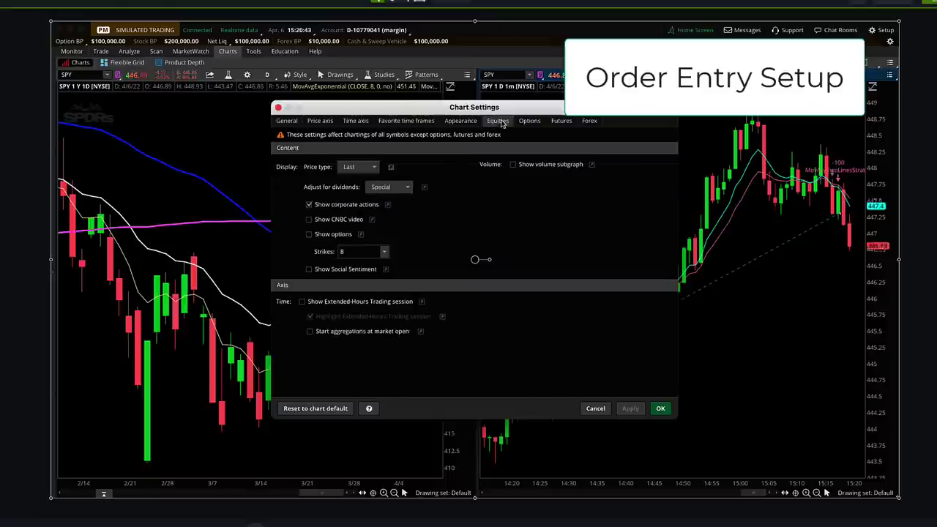
{"action": "left_click", "coordinate": [594, 408]}
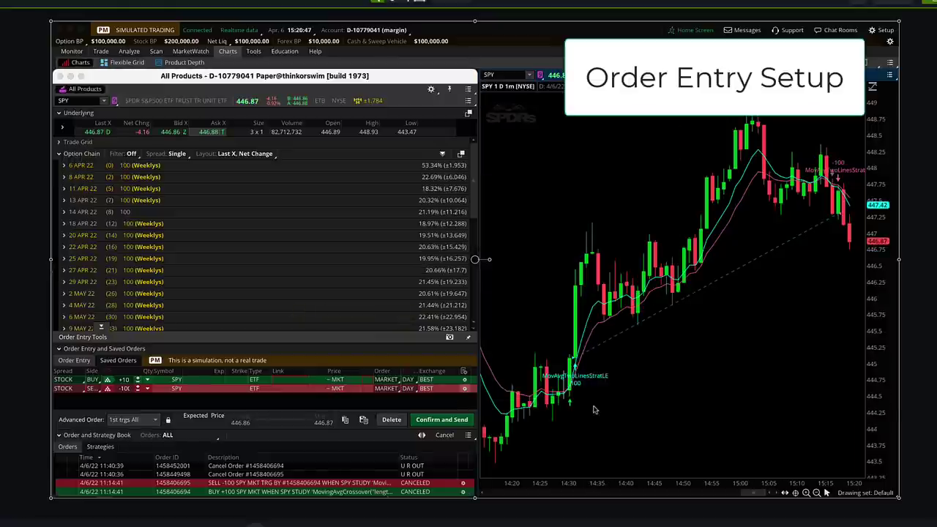
{"action": "left_click", "coordinate": [597, 414]}
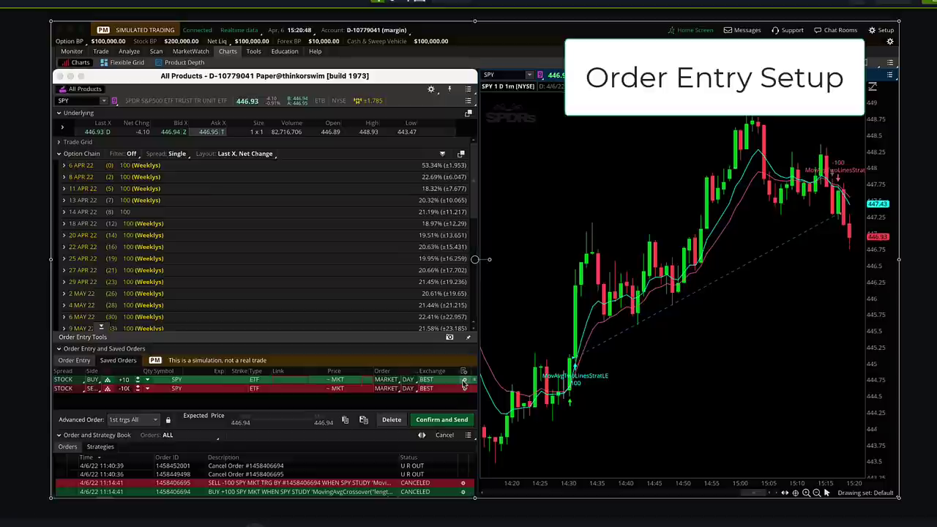
- Set the buy order's study condition to 1-minute aggregation without the extended-hours session and save it
{"action": "left_click", "coordinate": [463, 383]}
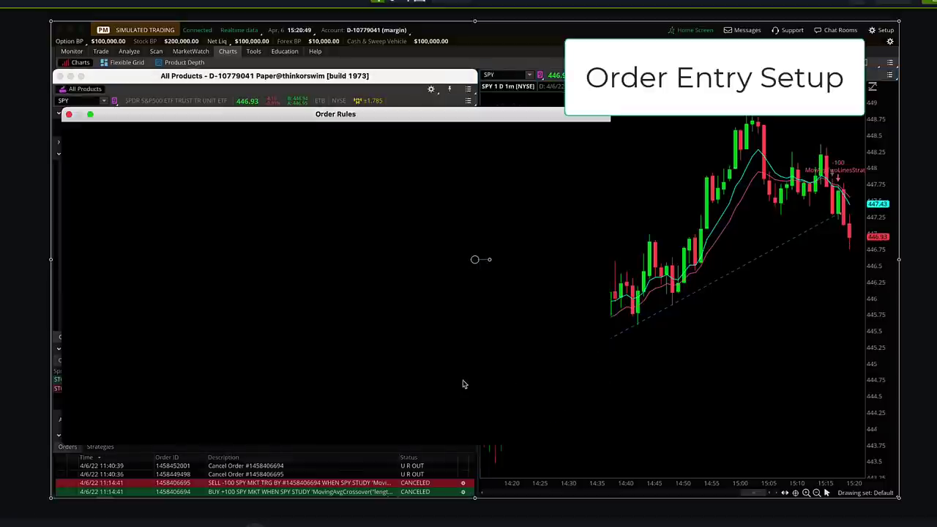
{"action": "left_click", "coordinate": [168, 303]}
{"action": "mouse_move", "coordinate": [190, 419]}
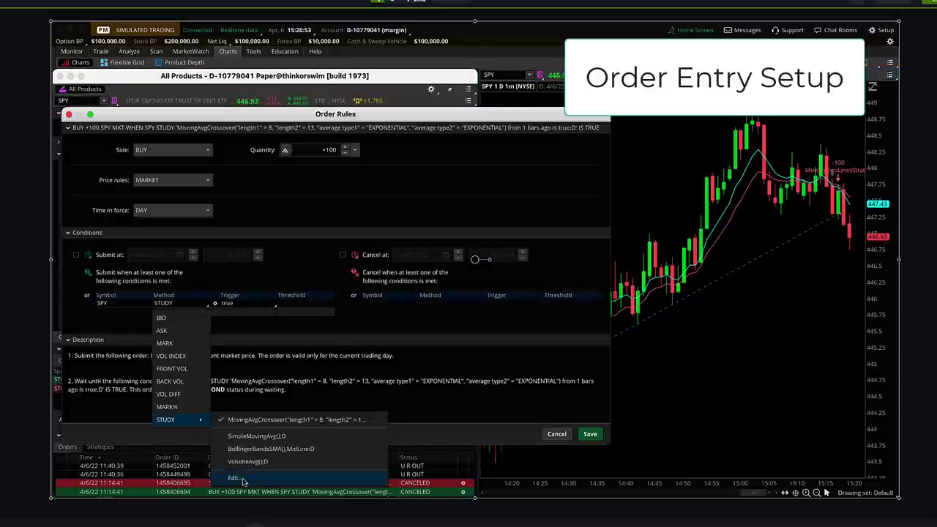
{"action": "left_click", "coordinate": [242, 479]}
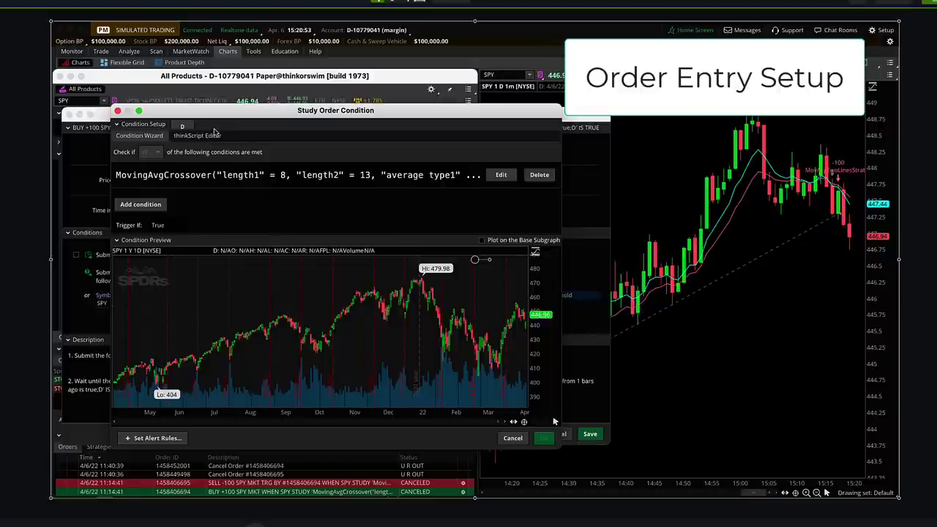
{"action": "left_click", "coordinate": [182, 126]}
{"action": "left_click", "coordinate": [199, 145]}
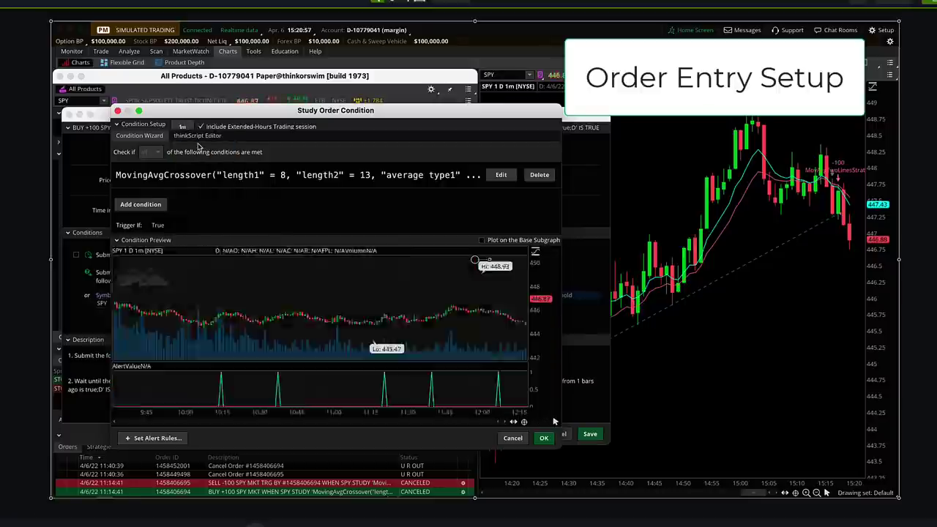
{"action": "left_click", "coordinate": [543, 437]}
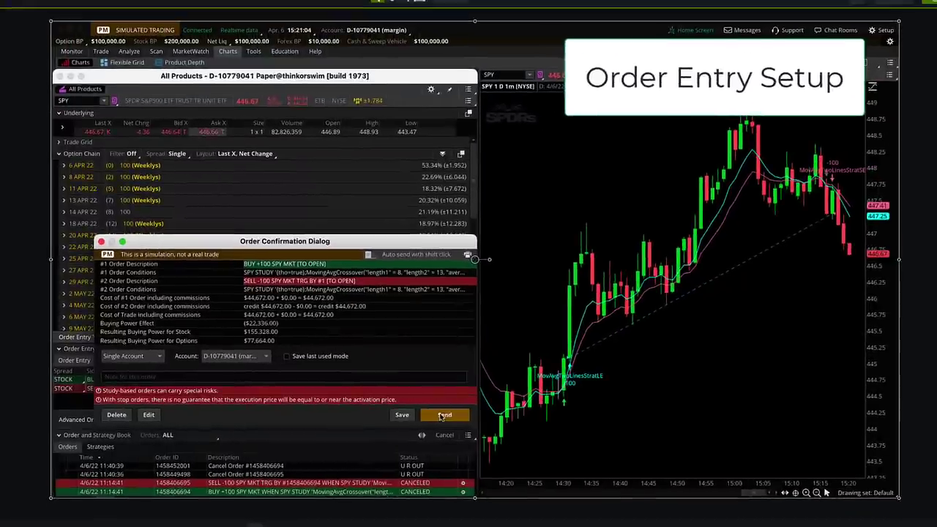
- Send the conditional SPY buy order for 100 shares together with its triggered sell order
{"action": "left_click", "coordinate": [442, 415]}
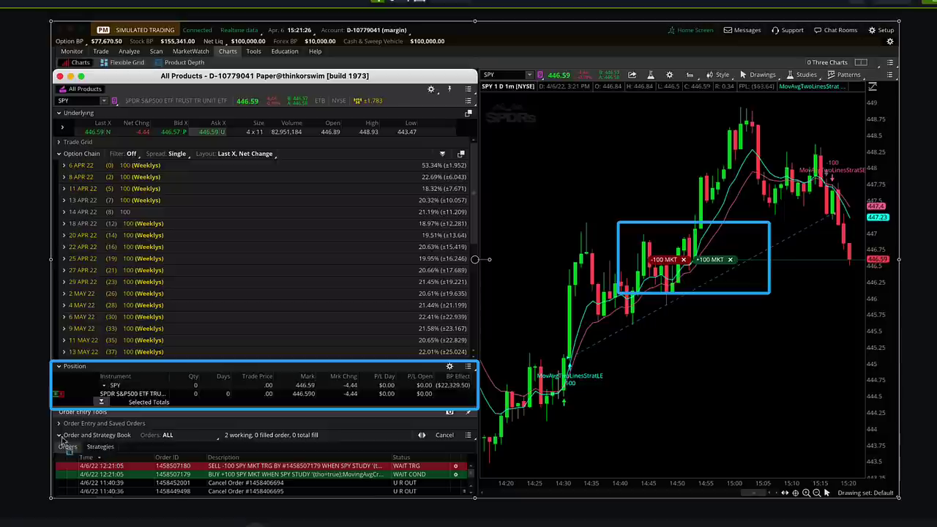
{"action": "mouse_move", "coordinate": [55, 431]}
{"action": "left_mouse_down"}
{"action": "mouse_move", "coordinate": [483, 508]}
{"action": "mouse_move", "coordinate": [475, 501]}
{"action": "left_mouse_up"}
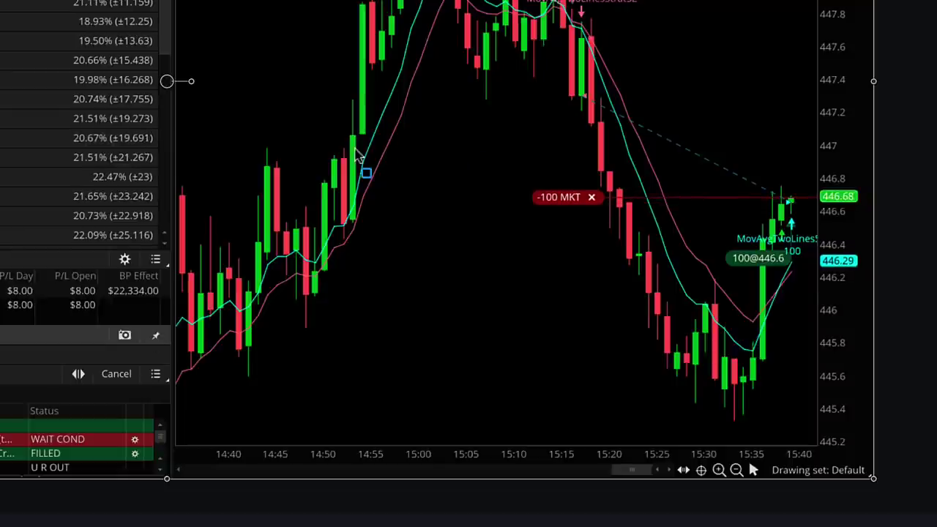
{"action": "left_click_drag", "start_coordinate": [502, 132], "coordinate": [868, 252]}
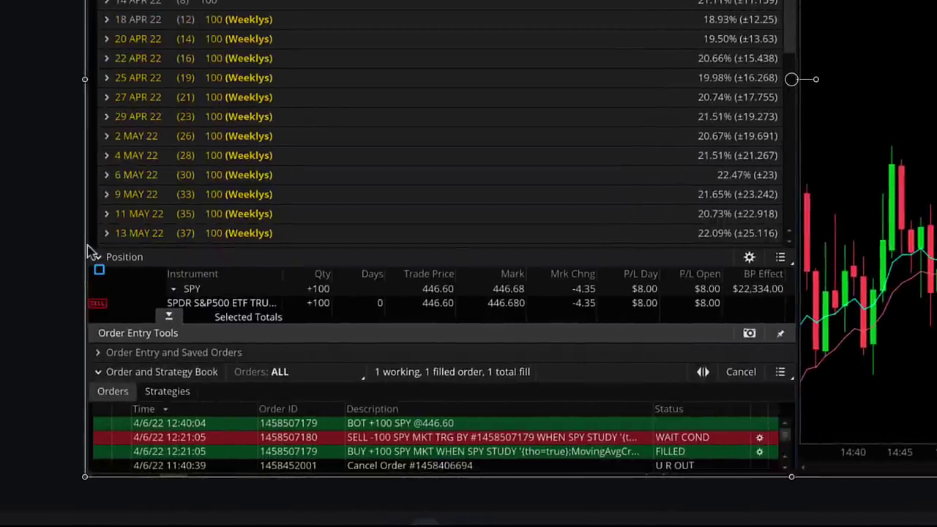
{"action": "mouse_move", "coordinate": [87, 247]}
{"action": "left_mouse_down"}
{"action": "mouse_move", "coordinate": [627, 326]}
{"action": "mouse_move", "coordinate": [799, 331]}
{"action": "left_mouse_up"}
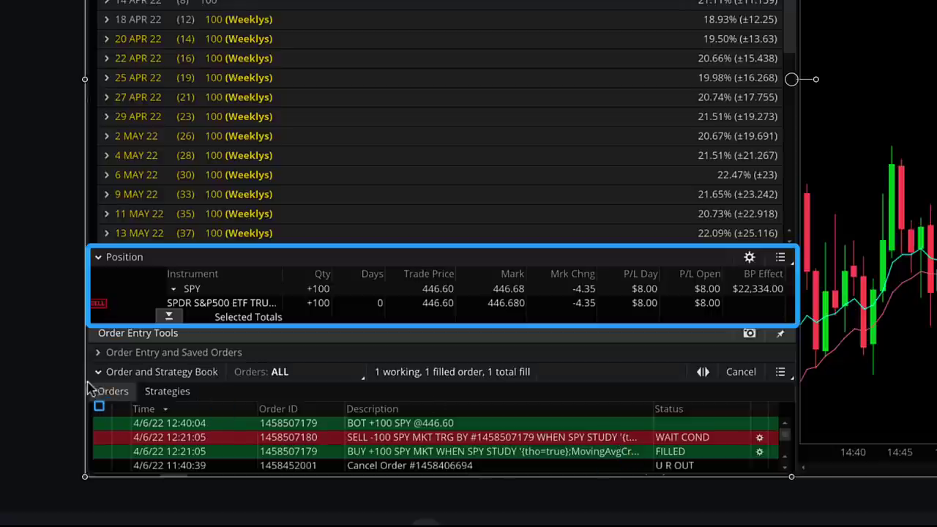
{"action": "mouse_move", "coordinate": [85, 378]}
{"action": "left_mouse_down"}
{"action": "mouse_move", "coordinate": [561, 471]}
{"action": "mouse_move", "coordinate": [802, 474]}
{"action": "left_mouse_up"}
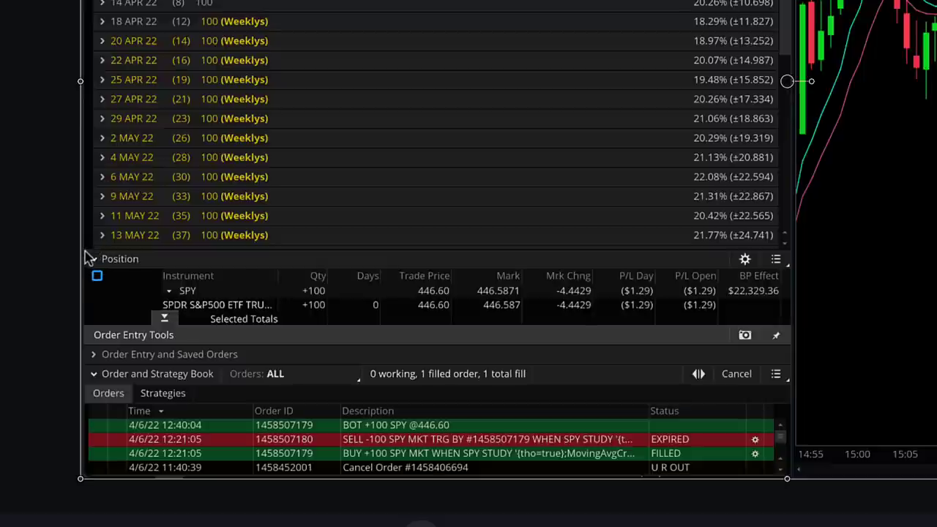
{"action": "left_click_drag", "start_coordinate": [88, 258], "coordinate": [790, 481]}
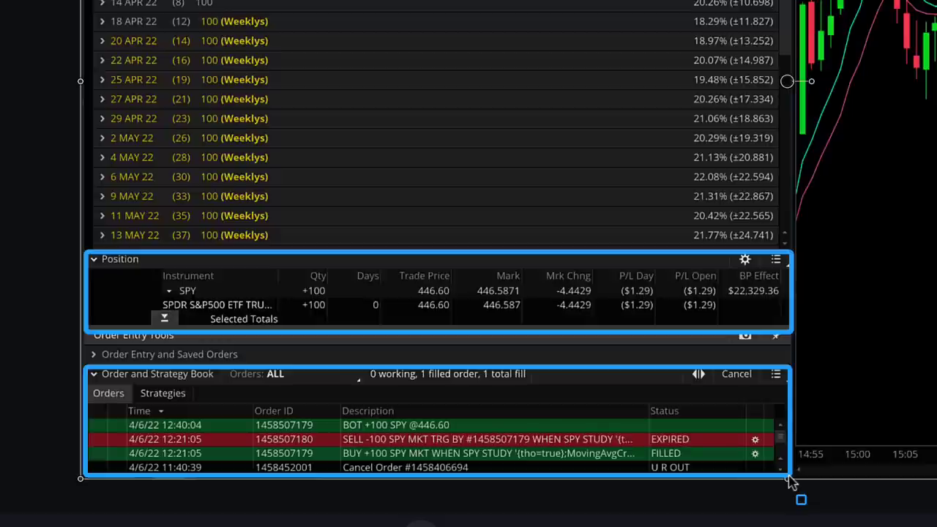
{"action": "left_click_drag", "start_coordinate": [790, 481], "coordinate": [790, 480]}
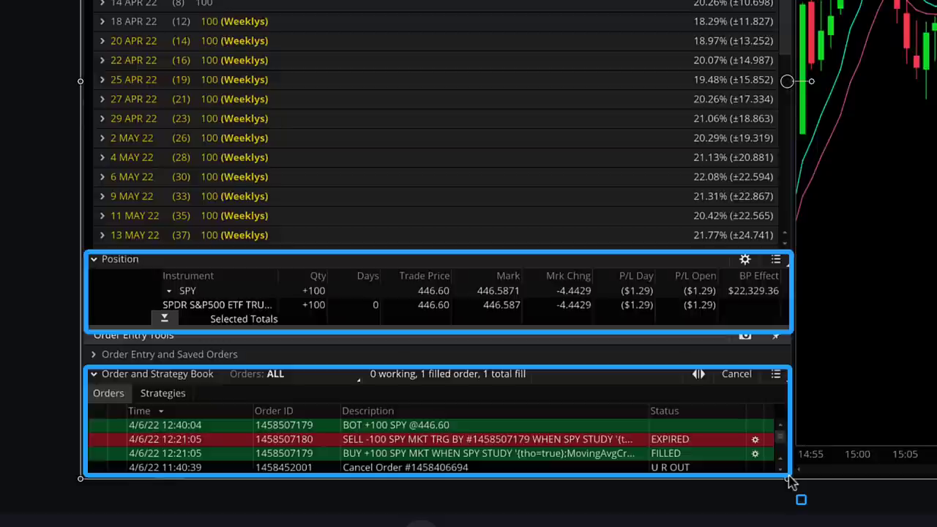
{"action": "left_click_drag", "start_coordinate": [790, 480], "coordinate": [790, 480]}
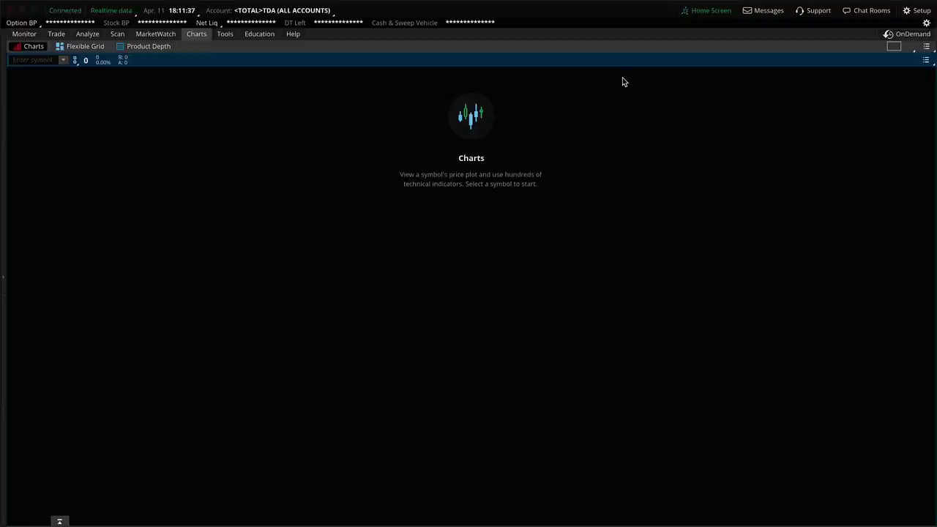
- Load the saved _three charts grid and reduce it to two charts side by side
{"action": "left_click", "coordinate": [898, 49]}
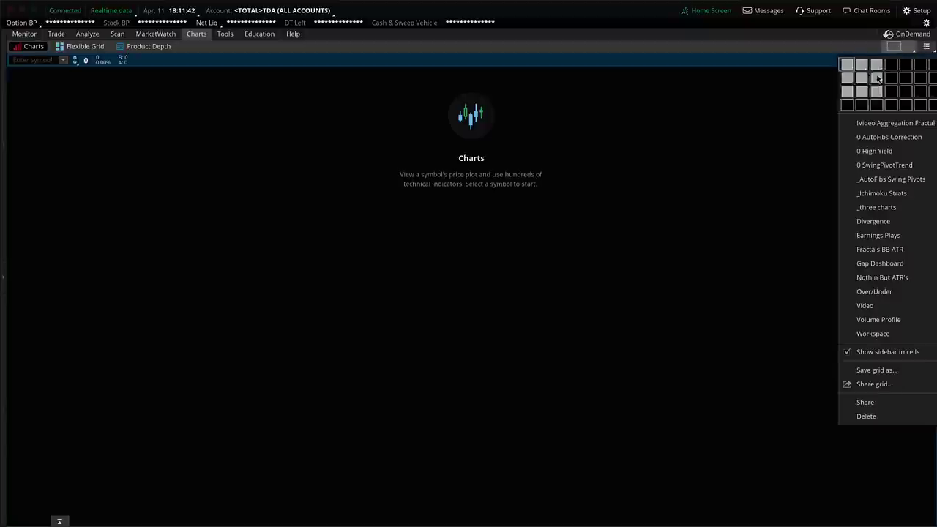
{"action": "left_click", "coordinate": [867, 209]}
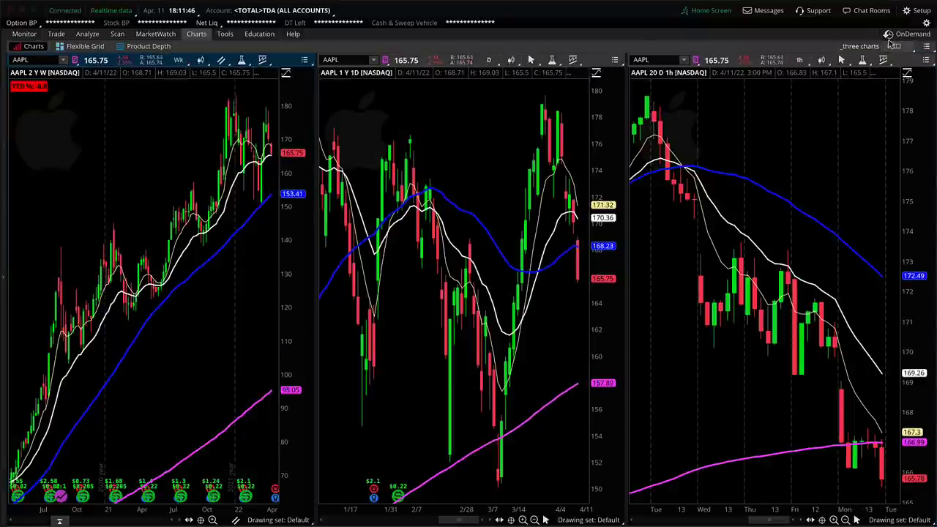
{"action": "left_click", "coordinate": [893, 45]}
{"action": "left_click", "coordinate": [865, 64]}
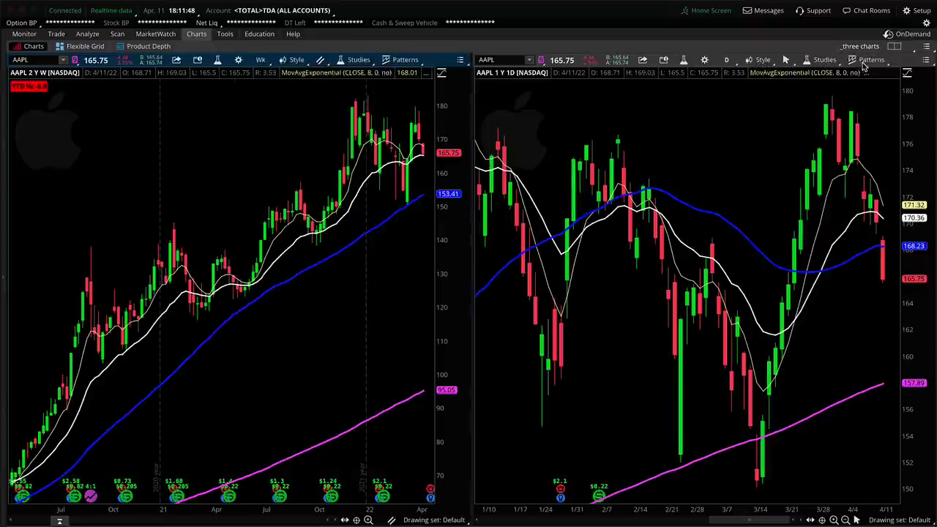
- Remove all moving average studies from the daily AAPL chart and apply the change
{"action": "left_click", "coordinate": [823, 60]}
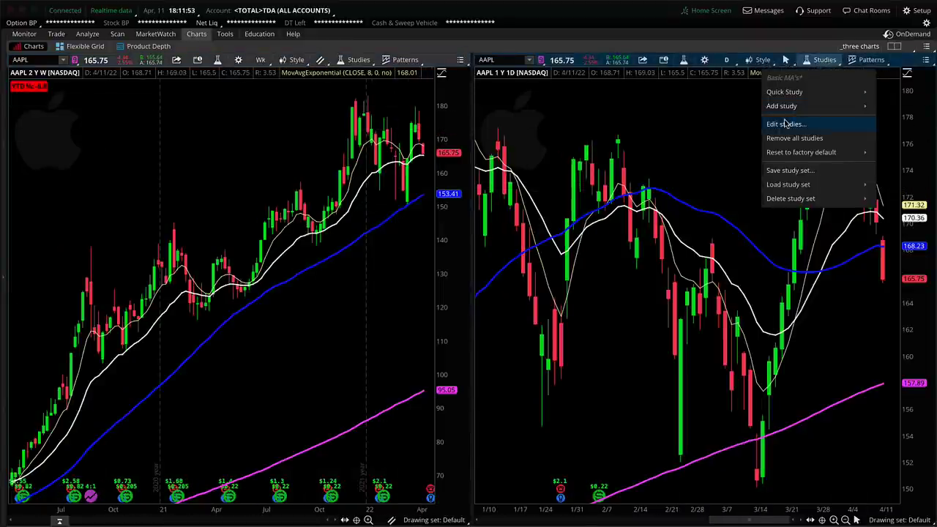
{"action": "left_click", "coordinate": [784, 124]}
{"action": "left_click", "coordinate": [692, 184]}
{"action": "left_click", "coordinate": [692, 177]}
{"action": "left_click", "coordinate": [692, 173]}
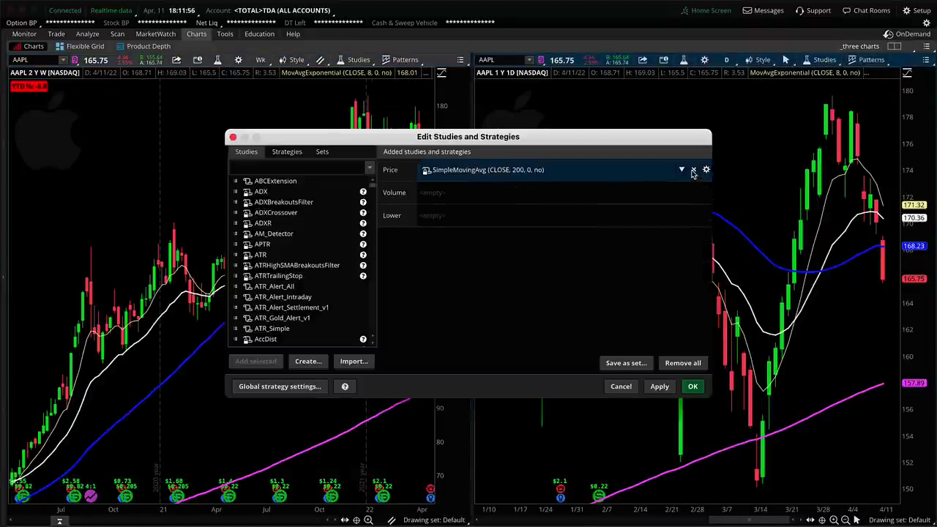
{"action": "left_click", "coordinate": [692, 170]}
{"action": "left_click", "coordinate": [659, 386]}
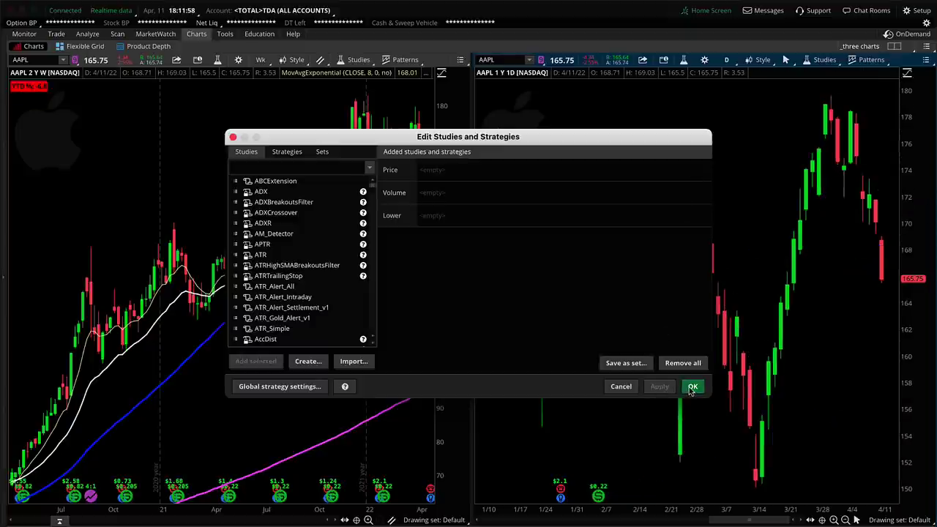
{"action": "left_click", "coordinate": [692, 388]}
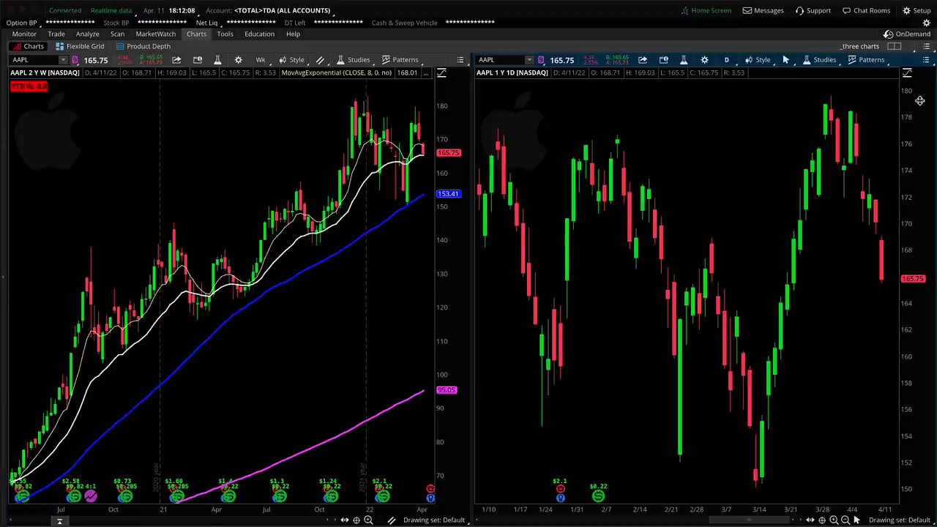
- Detach the All Products trade page into its own window and pin that window
{"action": "left_click", "coordinate": [57, 35]}
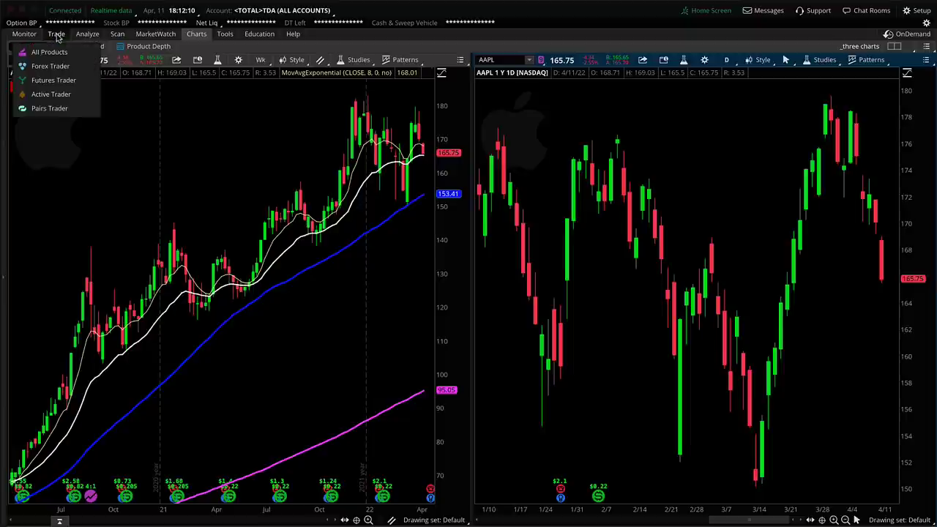
{"action": "left_click", "coordinate": [56, 35]}
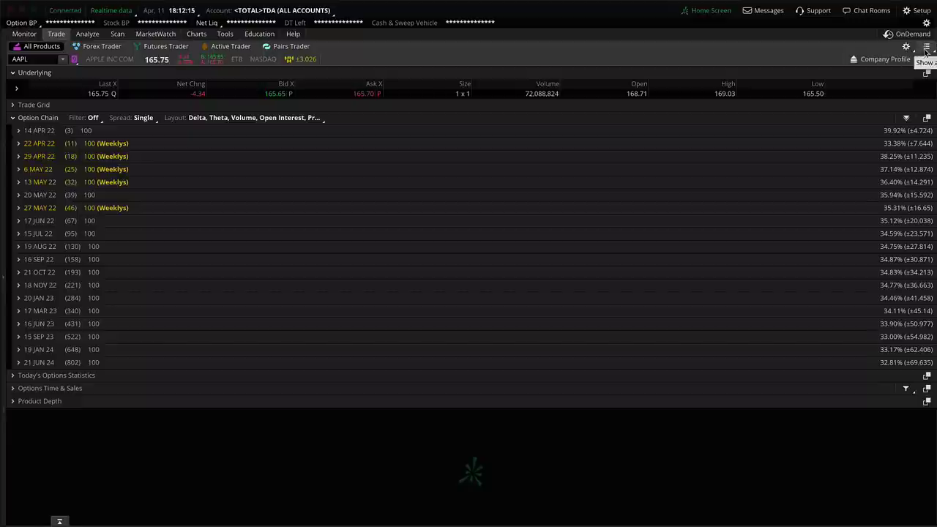
{"action": "left_click", "coordinate": [925, 47]}
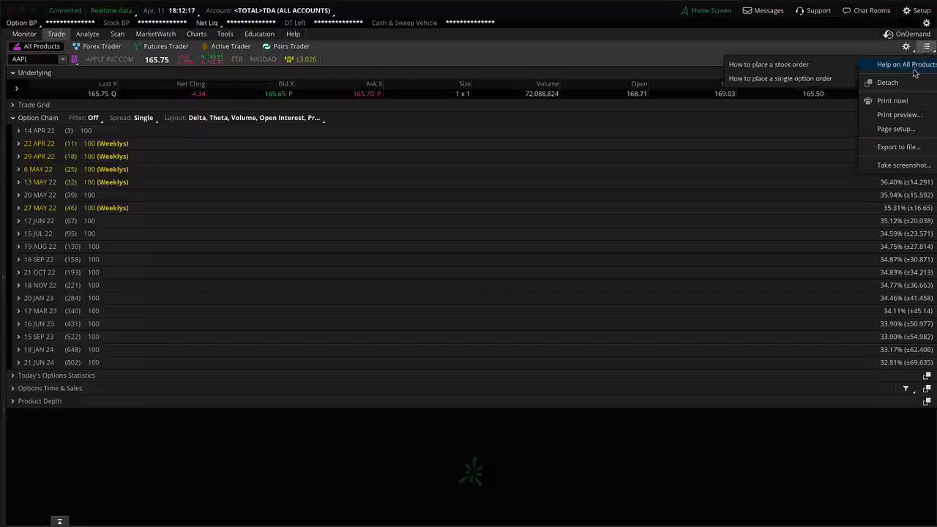
{"action": "left_click", "coordinate": [886, 84]}
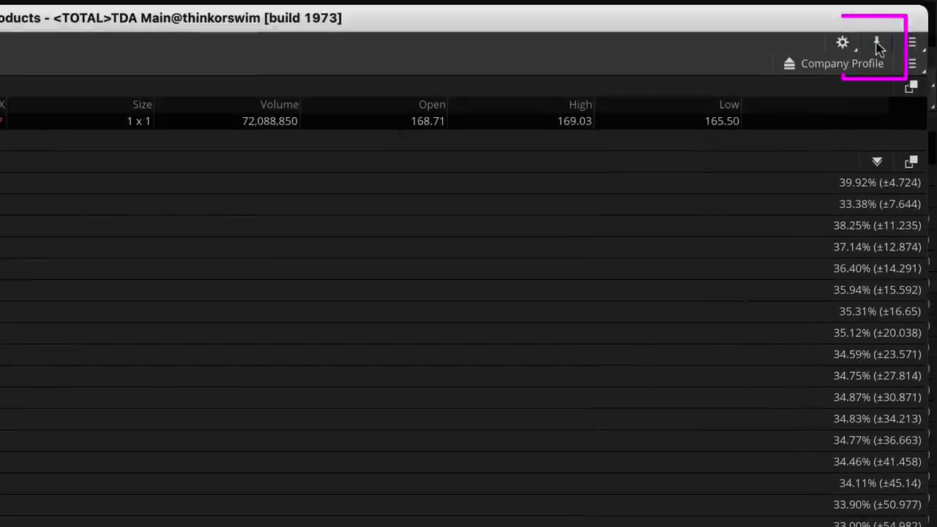
{"action": "left_click", "coordinate": [877, 44]}
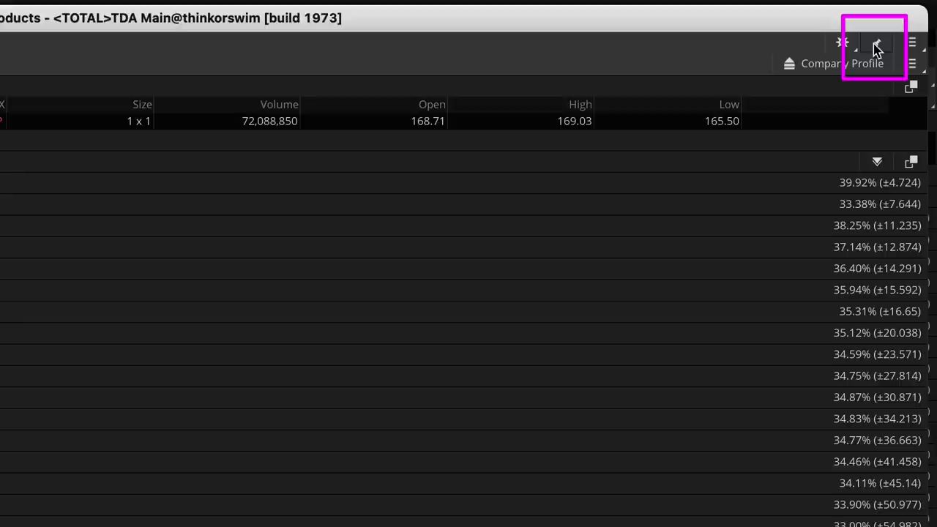
- Narrow the pinned All Products window to about half the screen width and move it clear of the main page tabs
{"action": "left_click", "coordinate": [876, 46]}
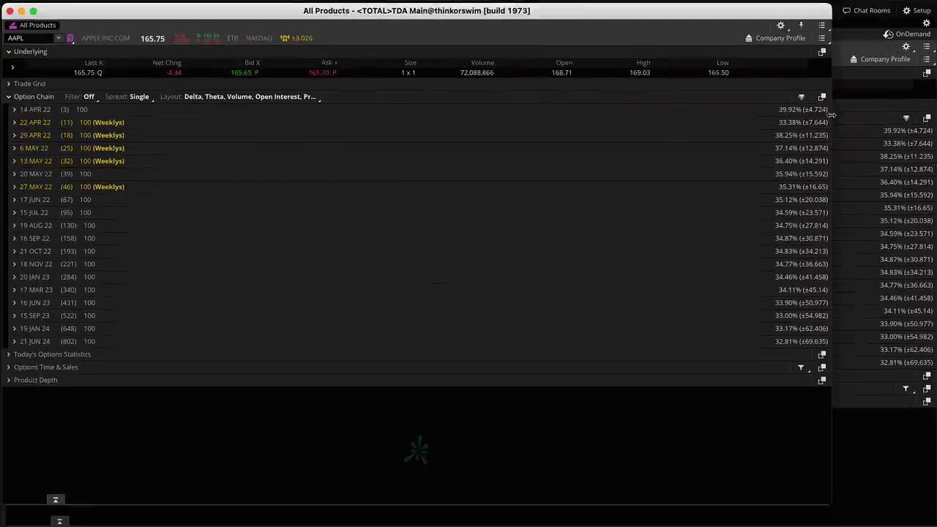
{"action": "left_click_drag", "start_coordinate": [831, 115], "coordinate": [494, 114]}
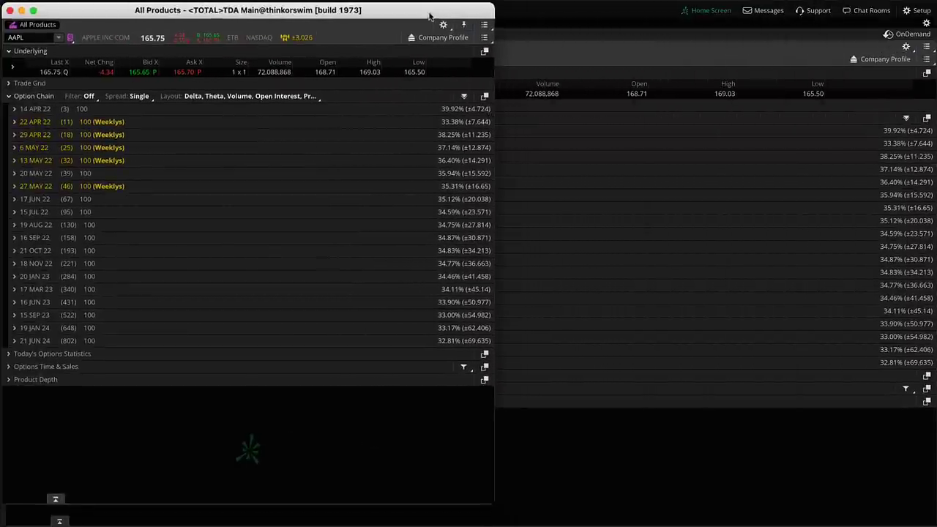
{"action": "left_click_drag", "start_coordinate": [430, 14], "coordinate": [429, 31]}
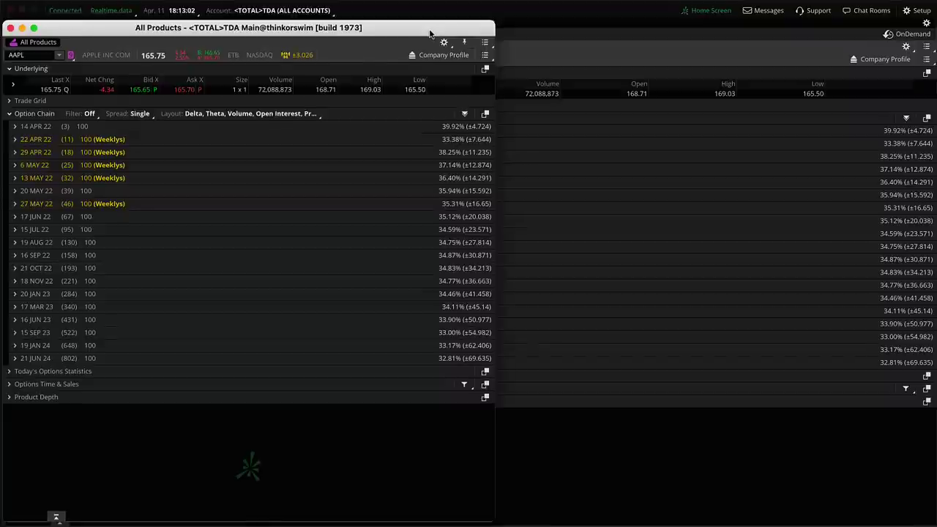
{"action": "left_click", "coordinate": [545, 26]}
{"action": "left_click_drag", "start_coordinate": [366, 34], "coordinate": [588, 37]}
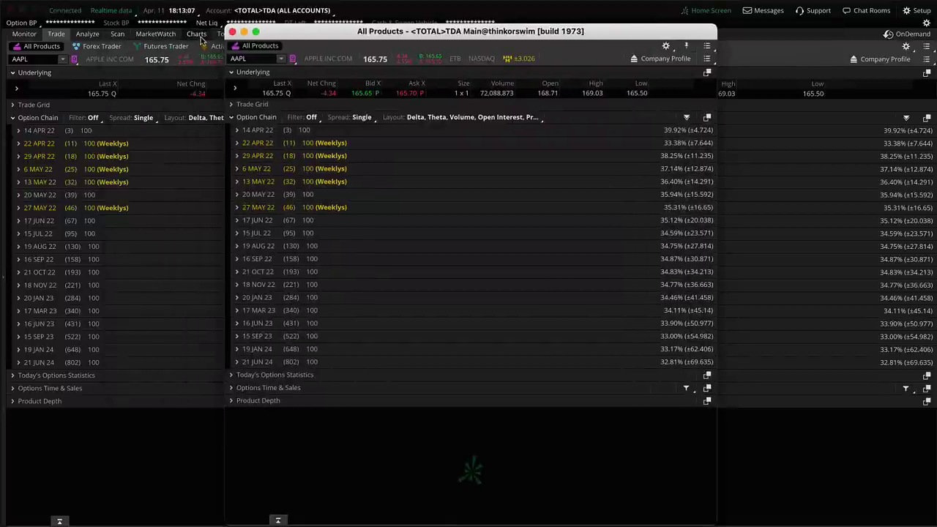
- Place the All Products window over the weekly chart on the Charts page and expand its order entry tools
{"action": "left_click", "coordinate": [201, 34]}
{"action": "left_click_drag", "start_coordinate": [484, 32], "coordinate": [260, 33]}
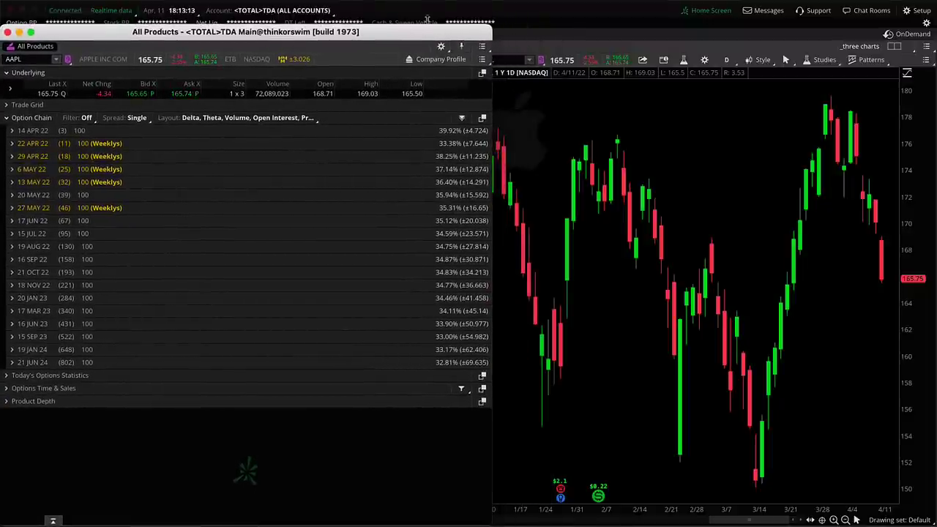
{"action": "left_click_drag", "start_coordinate": [491, 23], "coordinate": [470, 54]}
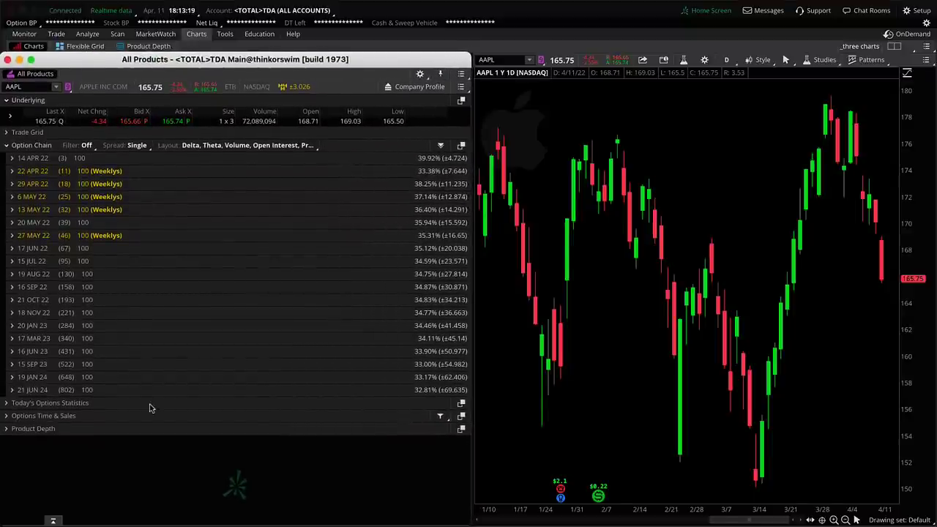
{"action": "left_click", "coordinate": [52, 520]}
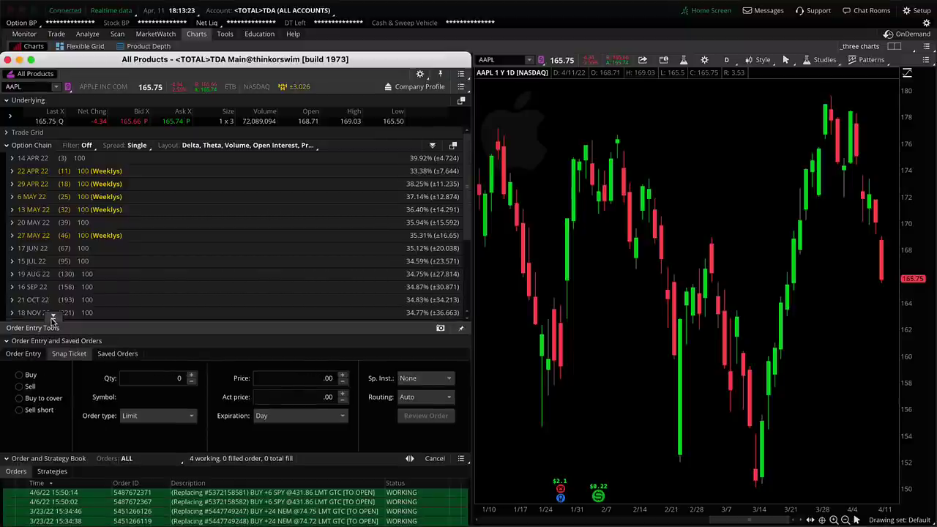
- Add the MovAvgTwoLinesStrat strategy to the daily AAPL chart
{"action": "left_click", "coordinate": [819, 59]}
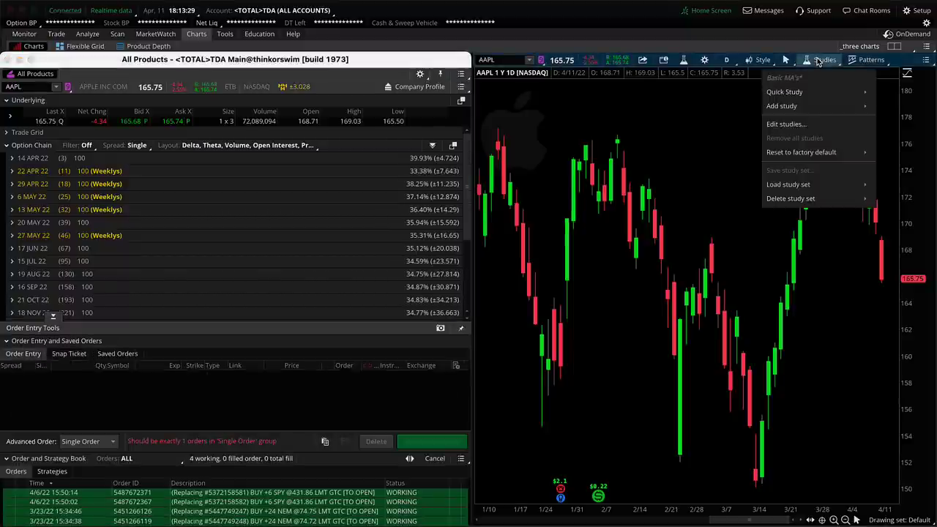
{"action": "left_click", "coordinate": [784, 124]}
{"action": "left_click", "coordinate": [294, 154]}
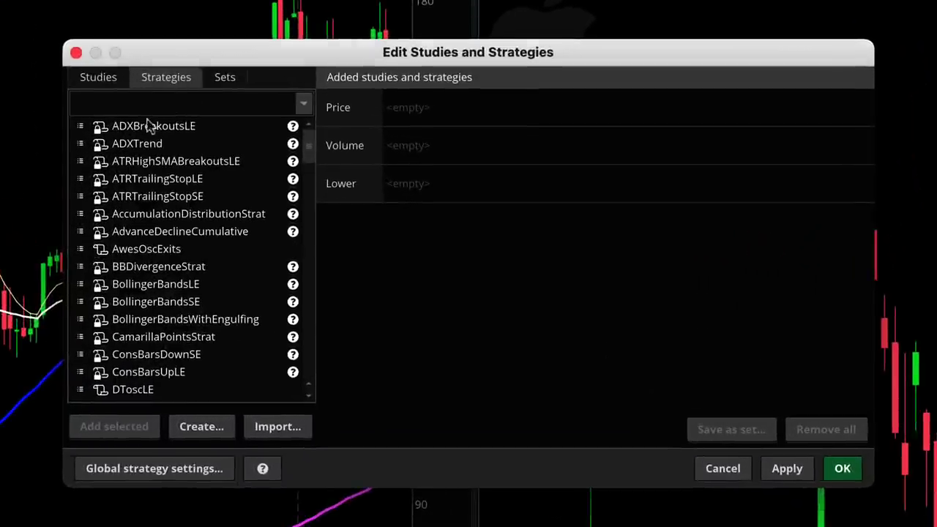
{"action": "left_click", "coordinate": [151, 109]}
{"action": "type", "text": "movin"}
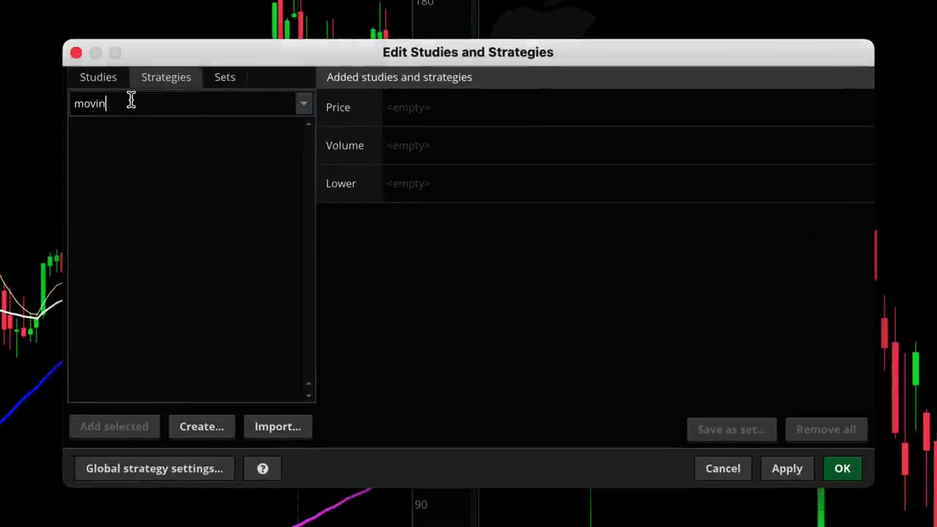
{"action": "key", "text": "BackSpace"}
{"action": "key", "text": "BackSpace"}
{"action": "left_click", "coordinate": [131, 127]}
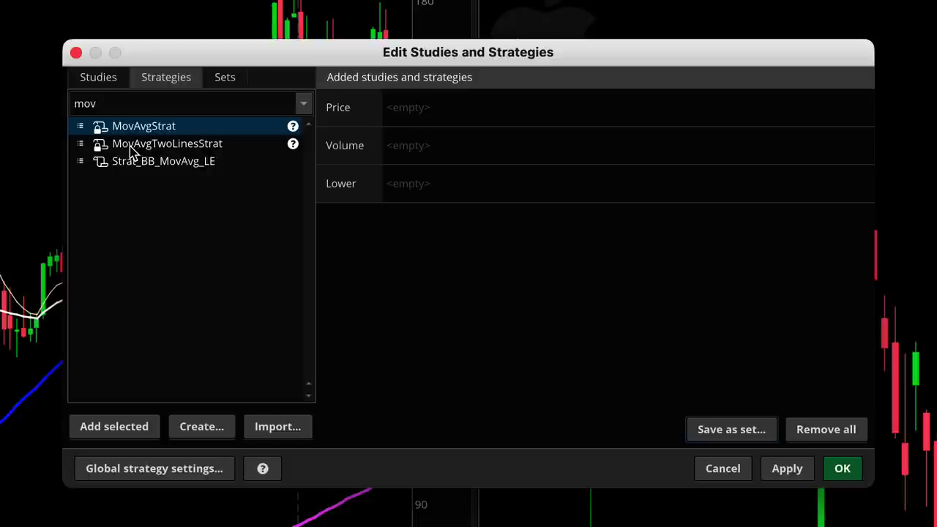
{"action": "double_click", "coordinate": [131, 146]}
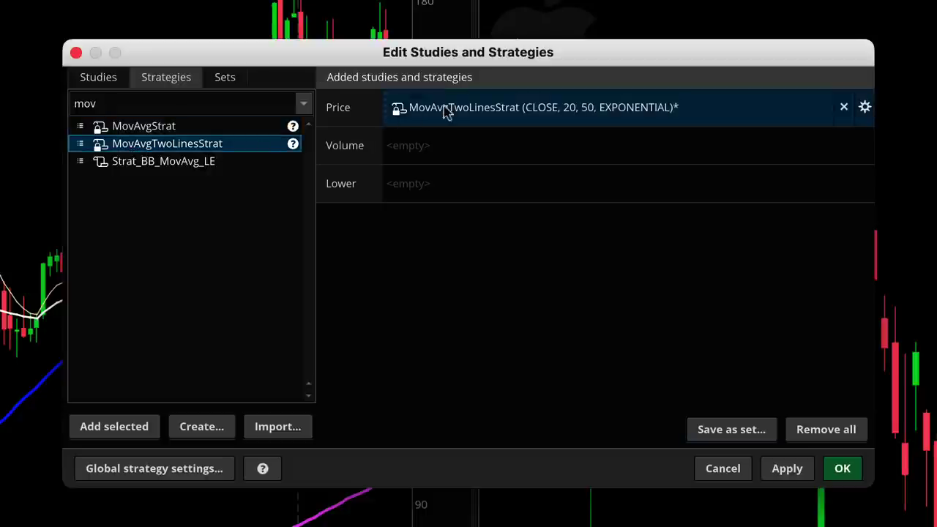
- Set the MovAvgTwoLinesStrat fast length to 8 and slow length to 13
{"action": "left_click", "coordinate": [864, 108]}
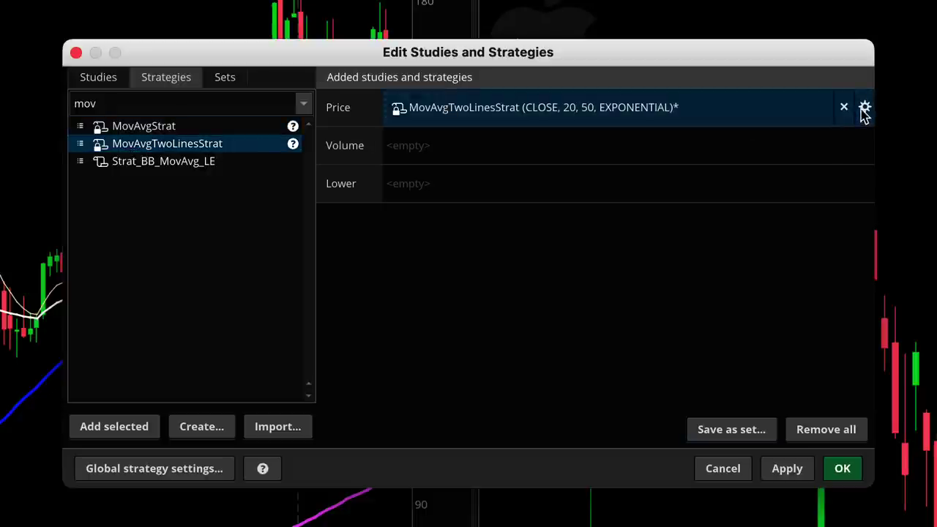
{"action": "left_click_drag", "start_coordinate": [478, 131], "coordinate": [565, 136]}
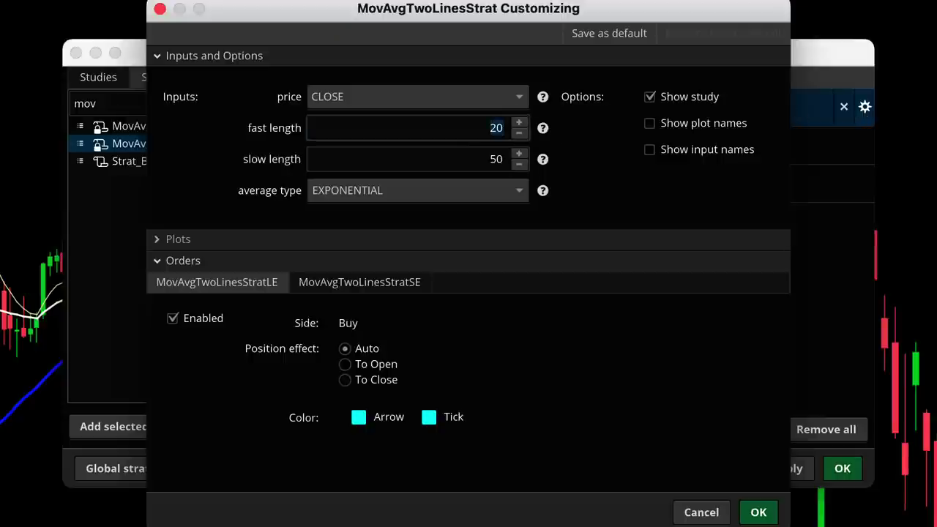
{"action": "type", "text": "8"}
{"action": "left_click_drag", "start_coordinate": [483, 158], "coordinate": [540, 159]}
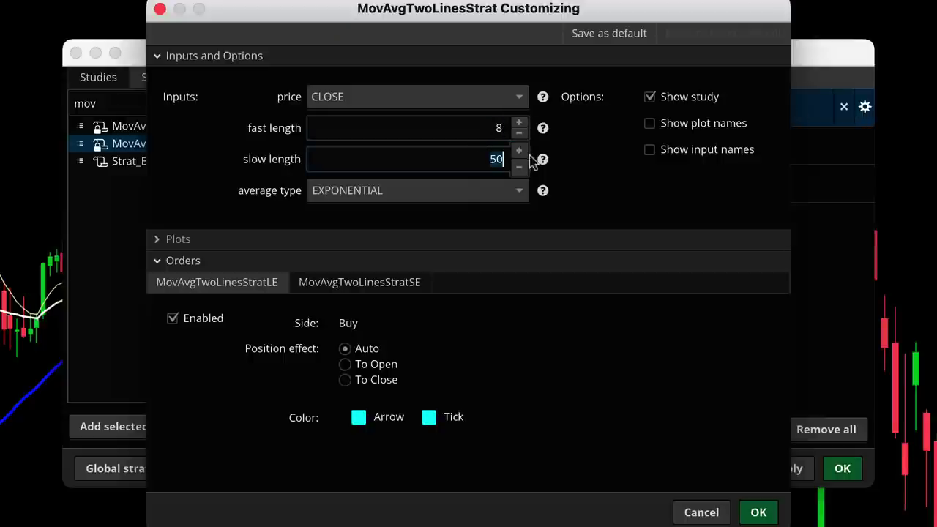
{"action": "type", "text": "13"}
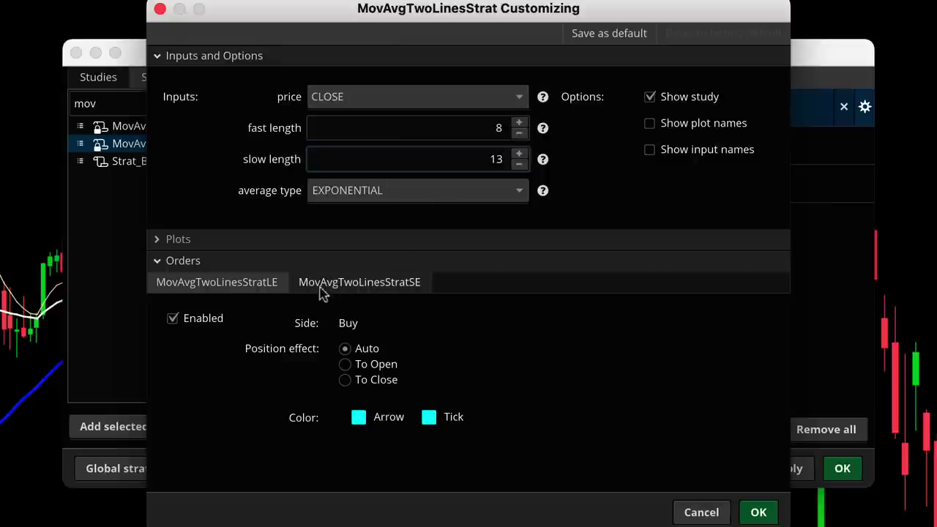
{"action": "left_click", "coordinate": [758, 513]}
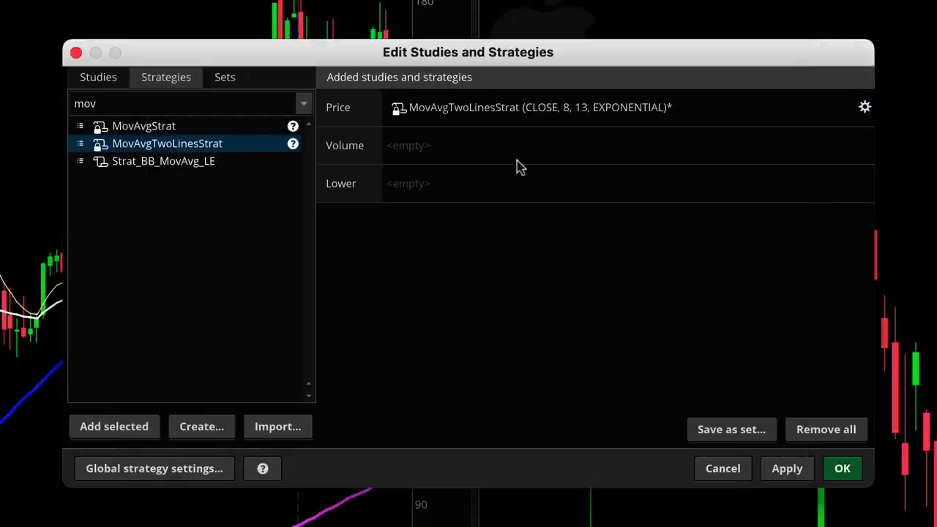
- Add the MovingAvgCrossover study twice to the daily chart's price studies
{"action": "left_click", "coordinate": [102, 84]}
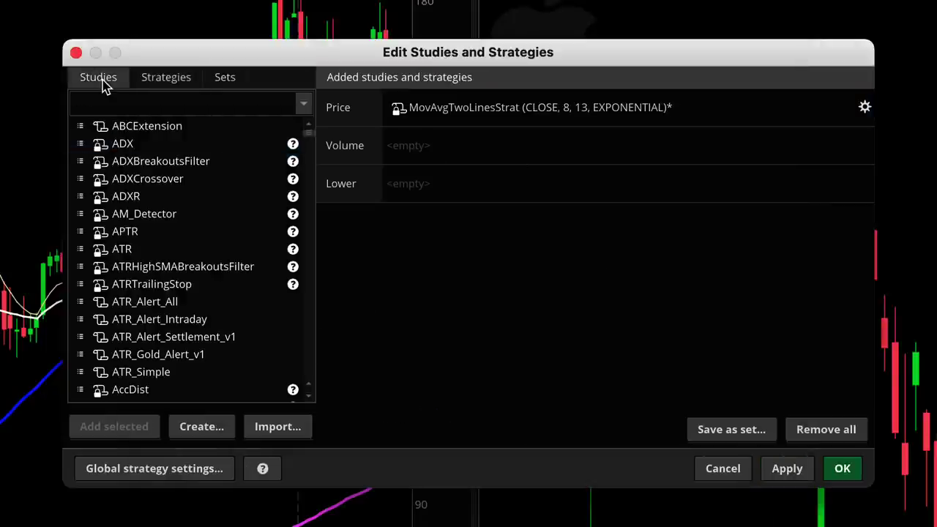
{"action": "type", "text": "movinga"}
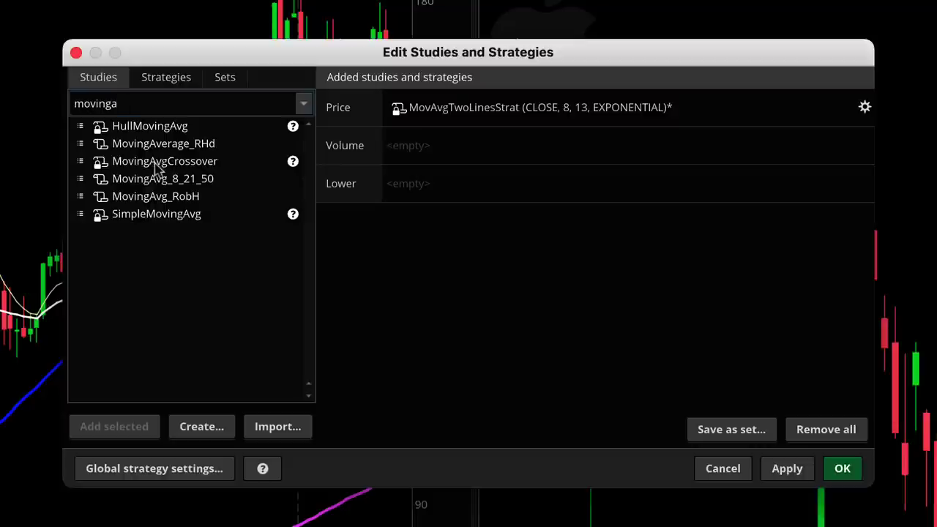
{"action": "left_click", "coordinate": [156, 164]}
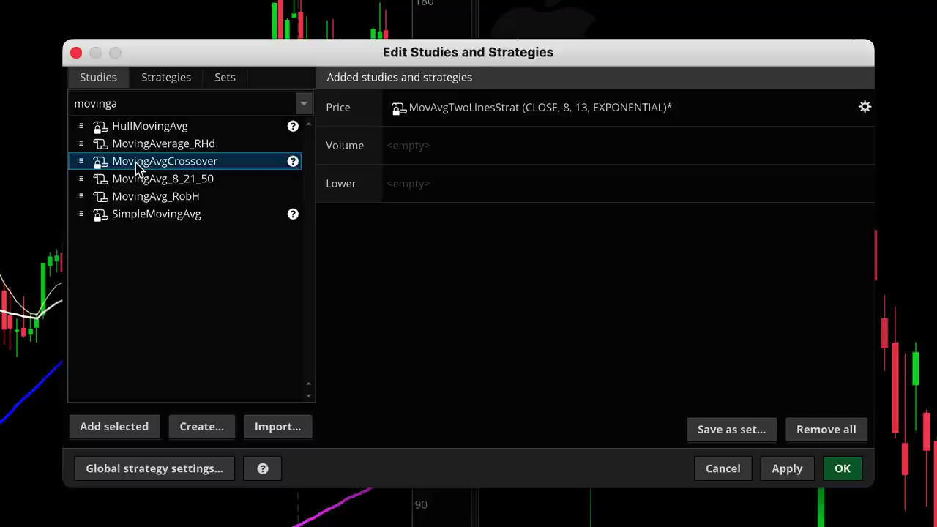
{"action": "double_click", "coordinate": [137, 167]}
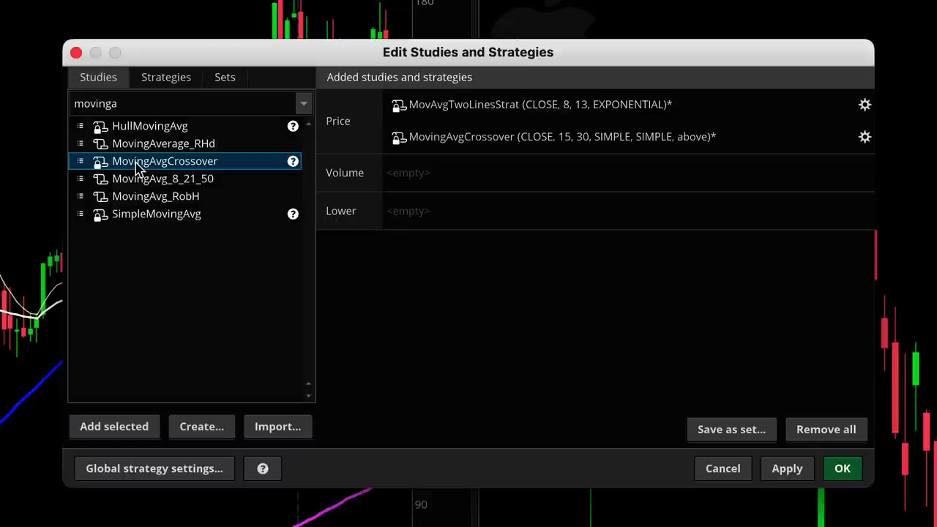
{"action": "double_click", "coordinate": [137, 167]}
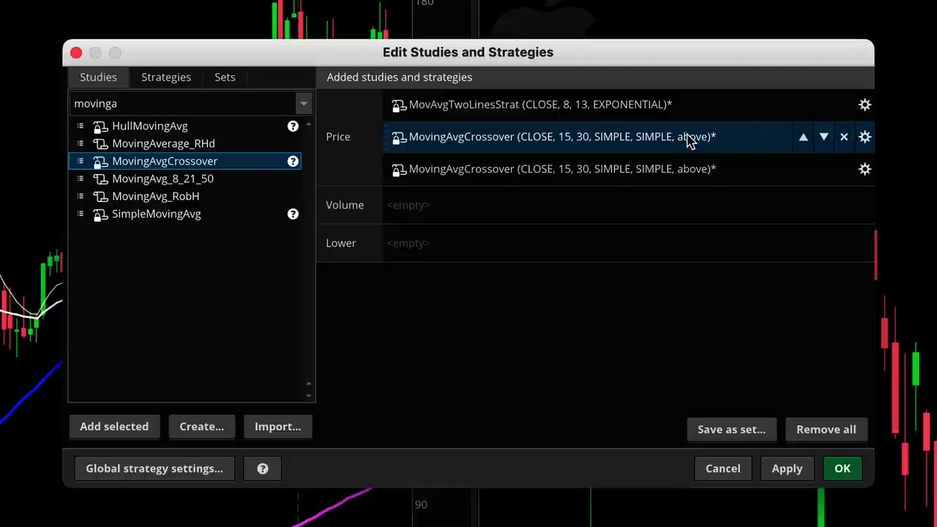
- Configure the first MovingAvgCrossover with lengths 8 and 13, both average types EXPONENTIAL, and crossing type above
{"action": "left_click", "coordinate": [864, 137]}
{"action": "double_click", "coordinate": [482, 128]}
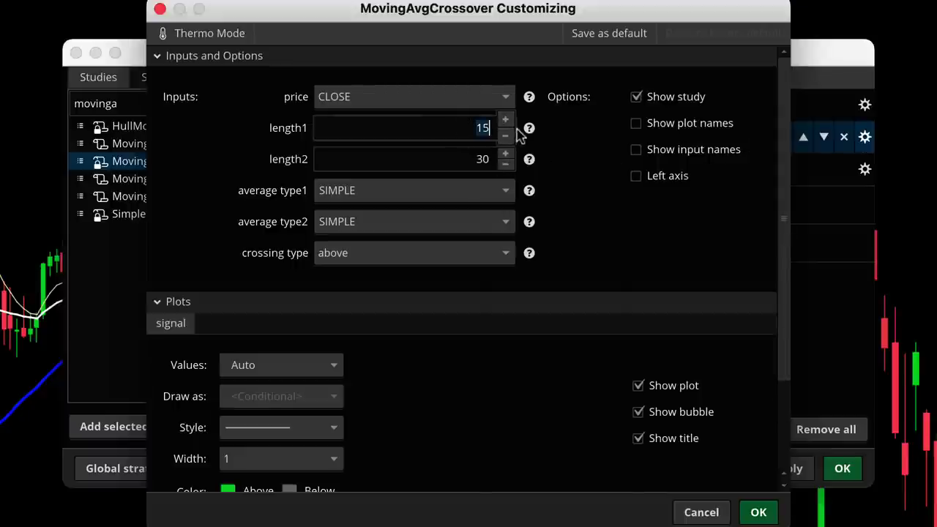
{"action": "type", "text": "8"}
{"action": "key", "text": "Tab"}
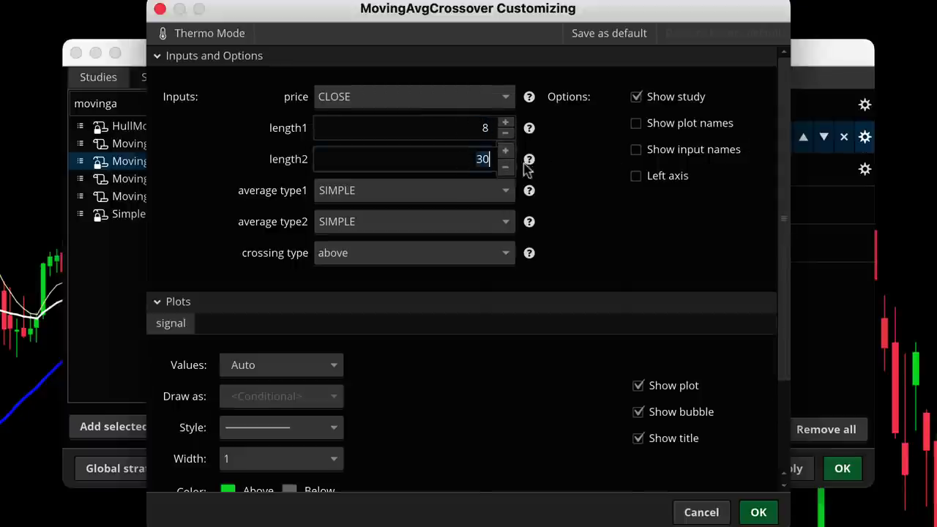
{"action": "type", "text": "13"}
{"action": "left_click", "coordinate": [440, 194]}
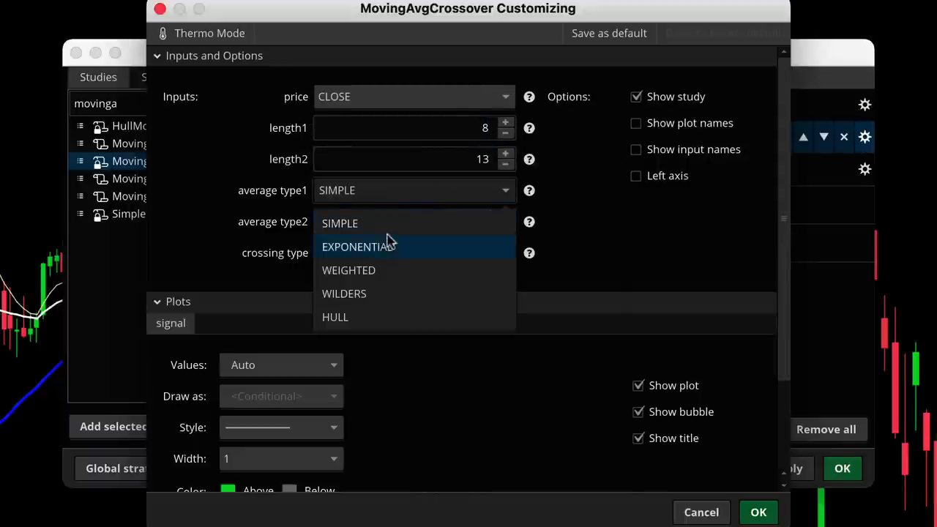
{"action": "left_click", "coordinate": [387, 241]}
{"action": "left_click", "coordinate": [385, 223]}
{"action": "left_click", "coordinate": [376, 278]}
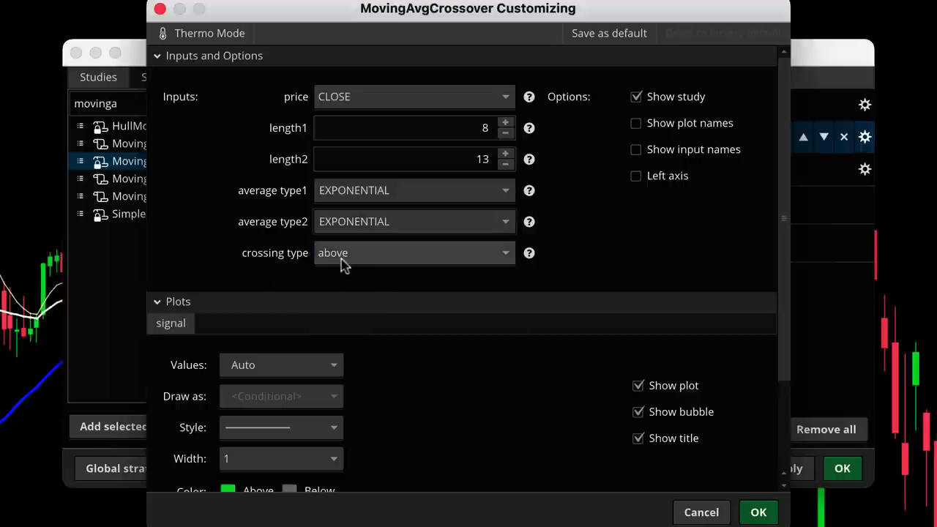
{"action": "left_click", "coordinate": [350, 258]}
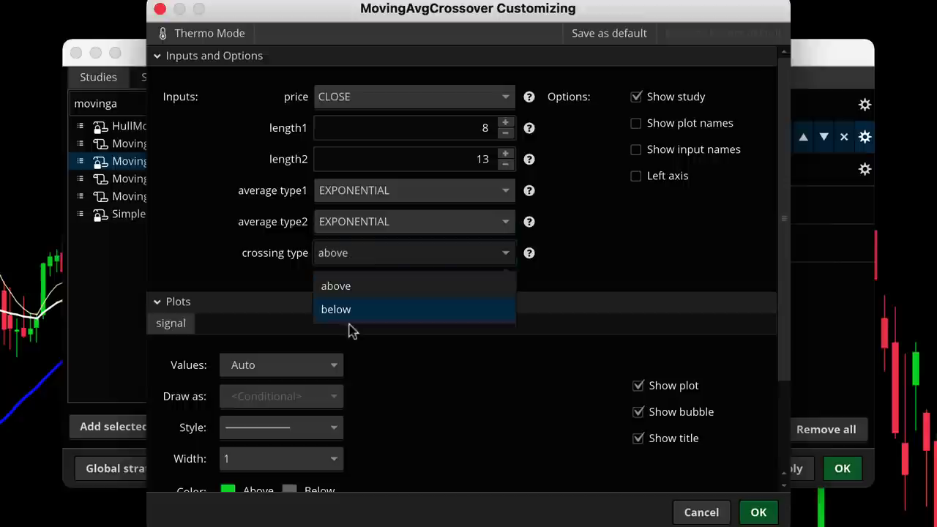
{"action": "left_click", "coordinate": [269, 262]}
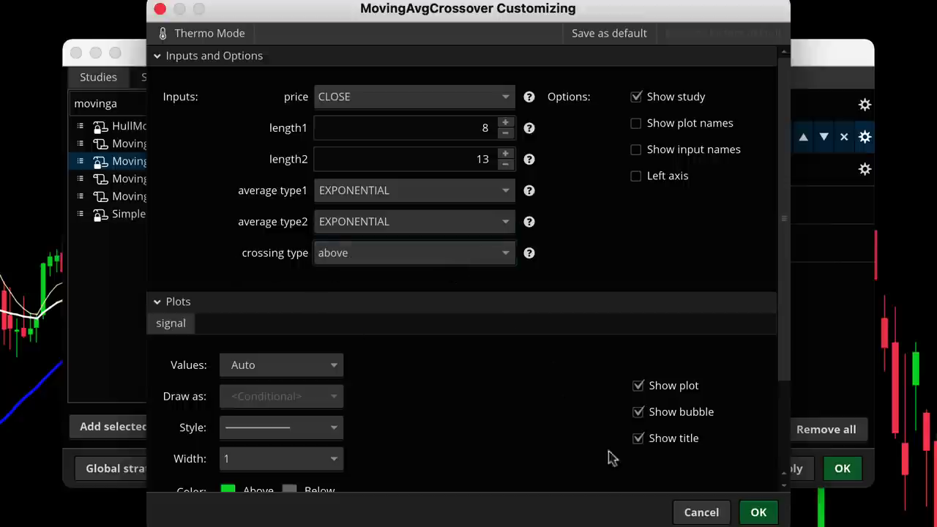
{"action": "left_click", "coordinate": [754, 511]}
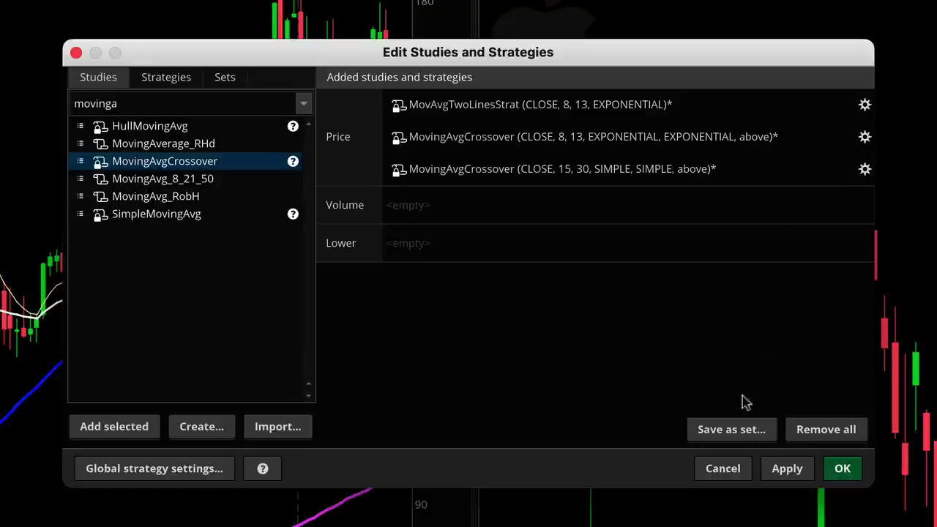
- Configure the second MovingAvgCrossover with lengths 8 and 13, both average types EXPONENTIAL, and crossing type below, and apply the studies to the chart
{"action": "left_click", "coordinate": [864, 170]}
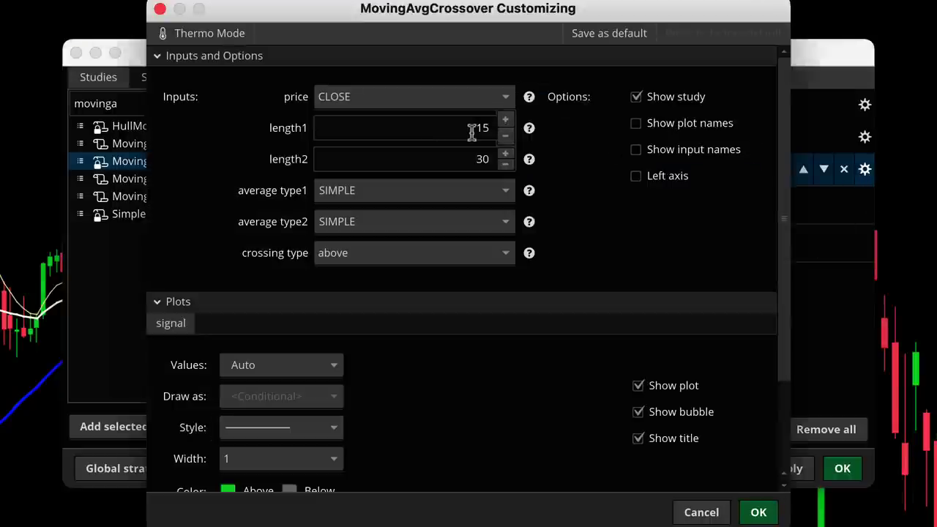
{"action": "left_click", "coordinate": [479, 128]}
{"action": "key", "text": "BackSpace"}
{"action": "key", "text": "BackSpace"}
{"action": "type", "text": "8"}
{"action": "key", "text": "Tab"}
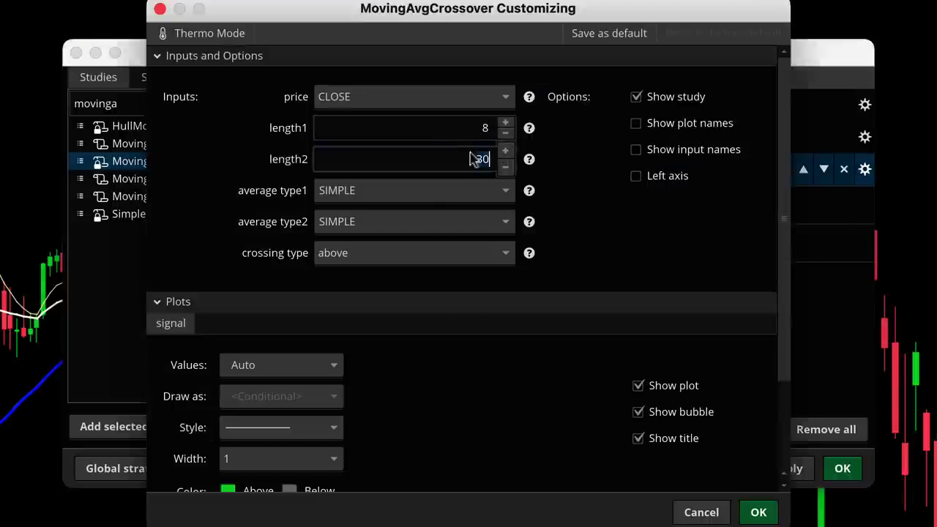
{"action": "type", "text": "13"}
{"action": "left_click", "coordinate": [408, 193]}
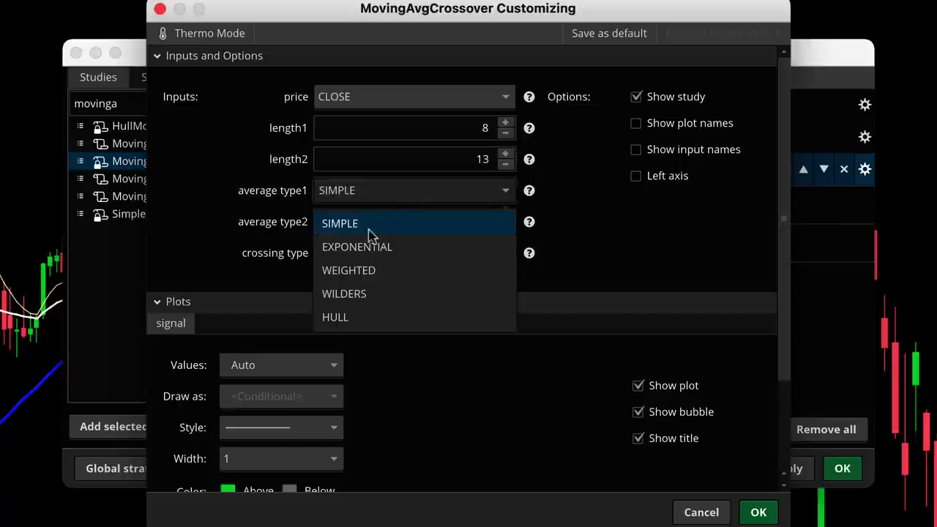
{"action": "left_click", "coordinate": [370, 246]}
{"action": "left_click", "coordinate": [368, 222]}
{"action": "left_click", "coordinate": [371, 276]}
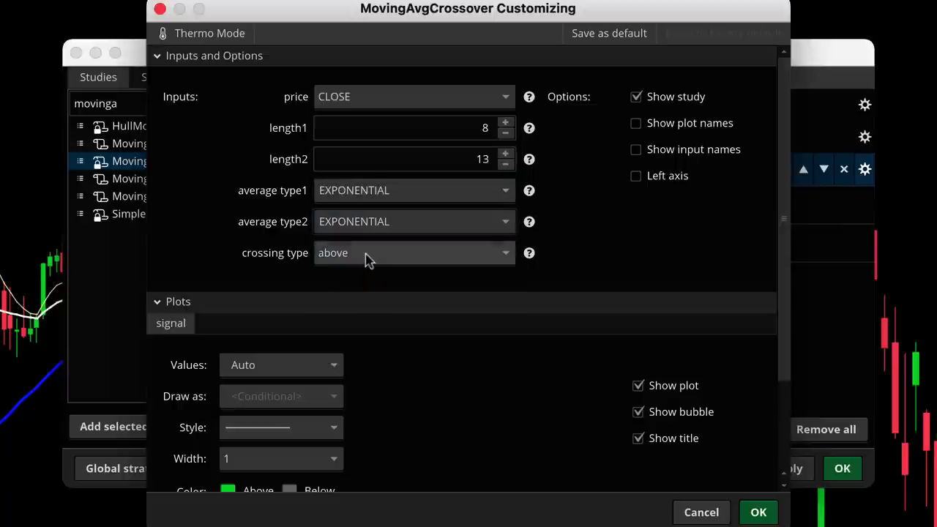
{"action": "left_click", "coordinate": [368, 256]}
{"action": "left_click", "coordinate": [359, 310]}
{"action": "left_click", "coordinate": [757, 511]}
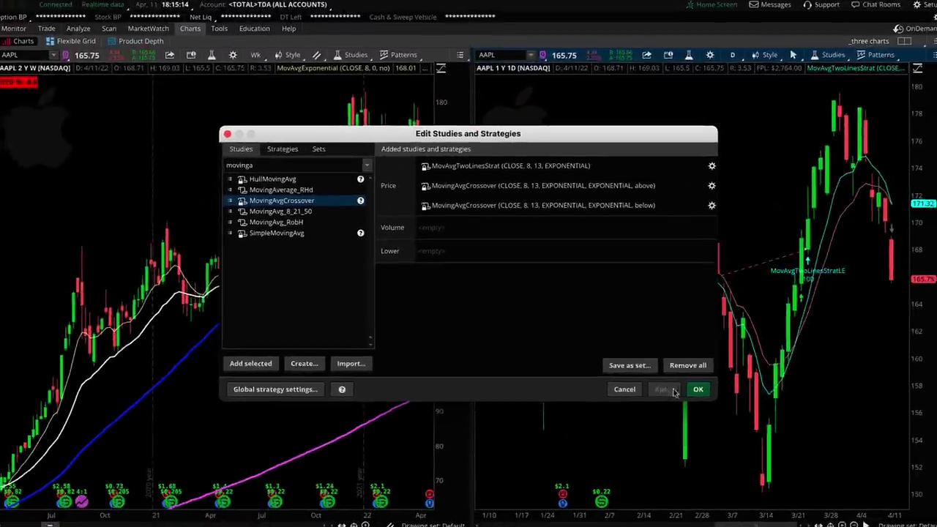
{"action": "left_click", "coordinate": [798, 447]}
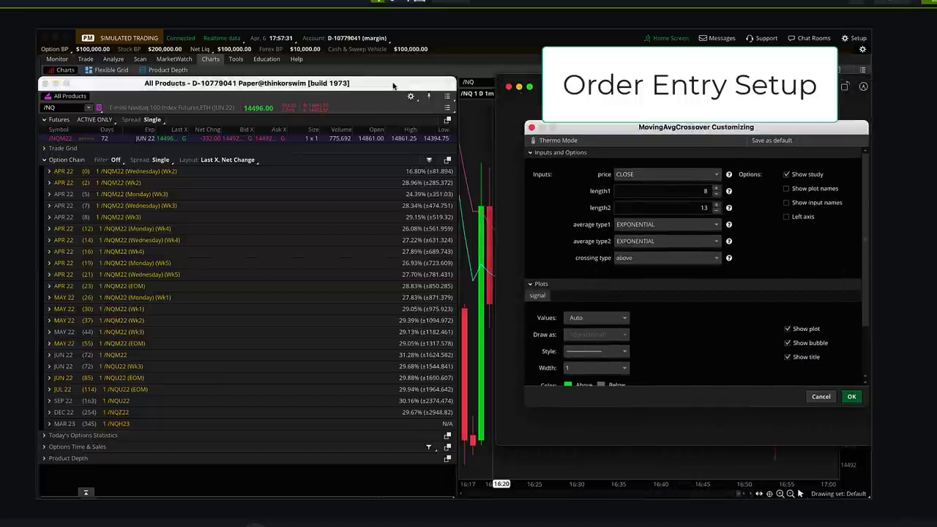
- Create a custom buy order with STOP for the /NQM22 future from the All Products window
{"action": "left_click", "coordinate": [311, 87]}
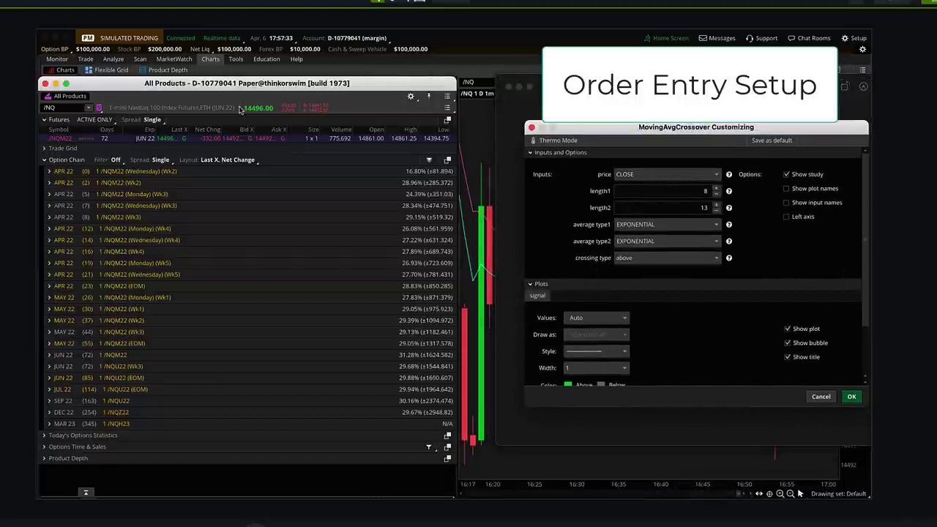
{"action": "right_click", "coordinate": [215, 140]}
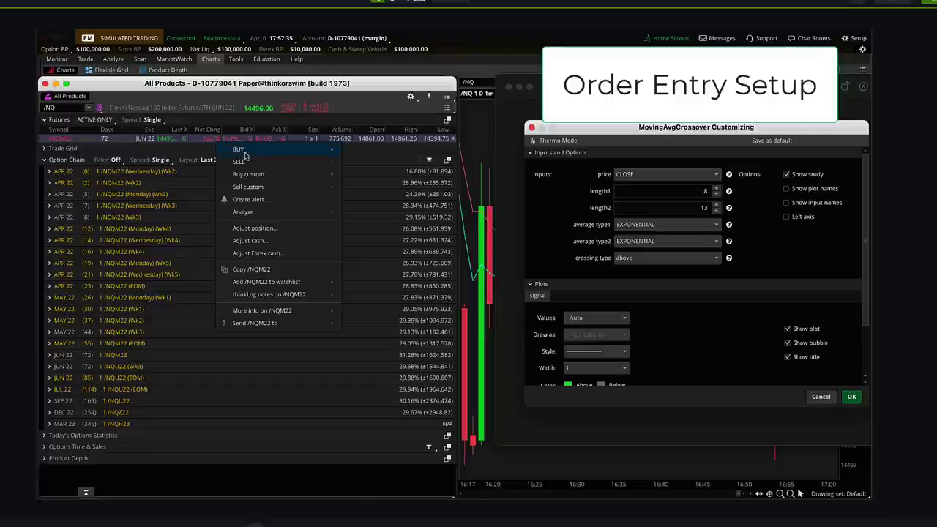
{"action": "mouse_move", "coordinate": [272, 176]}
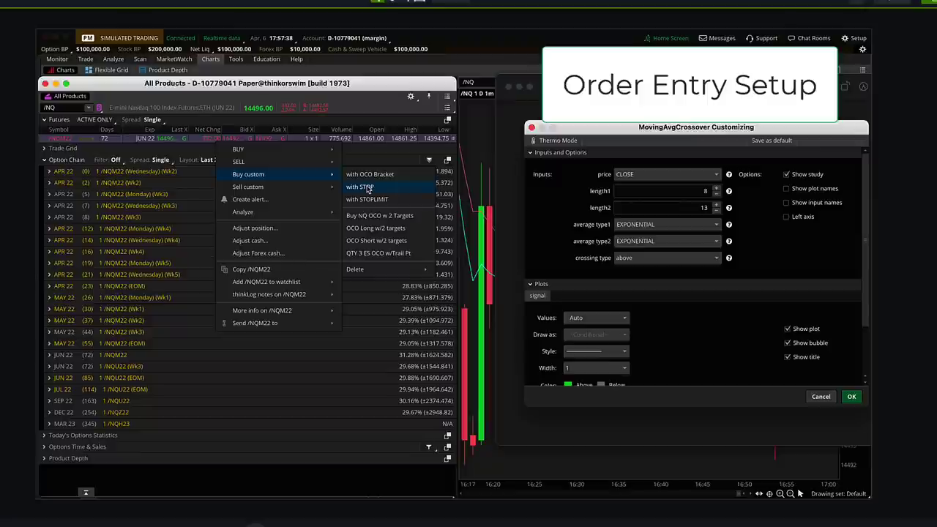
{"action": "left_click", "coordinate": [368, 189]}
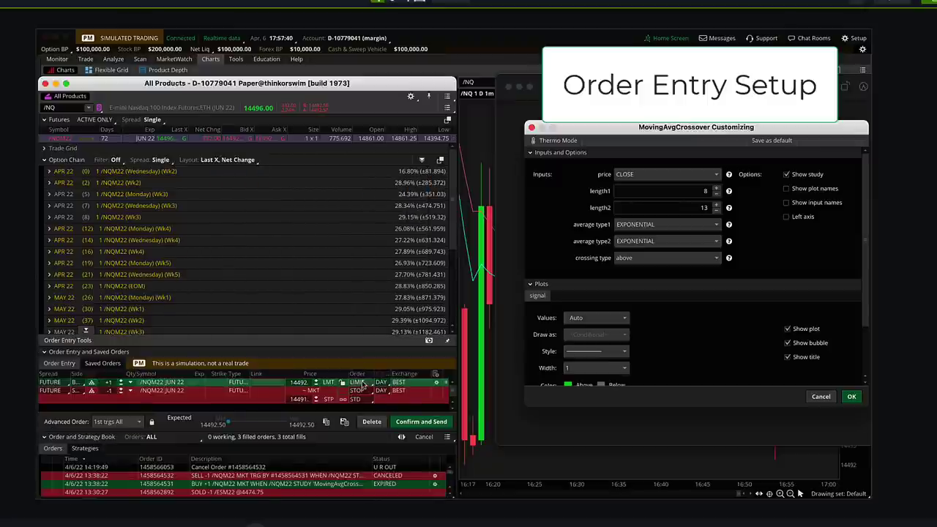
- Change the order type of both the buy line and the sell line to MARKET
{"action": "left_click", "coordinate": [362, 383]}
{"action": "left_click", "coordinate": [345, 400]}
{"action": "left_click", "coordinate": [358, 391]}
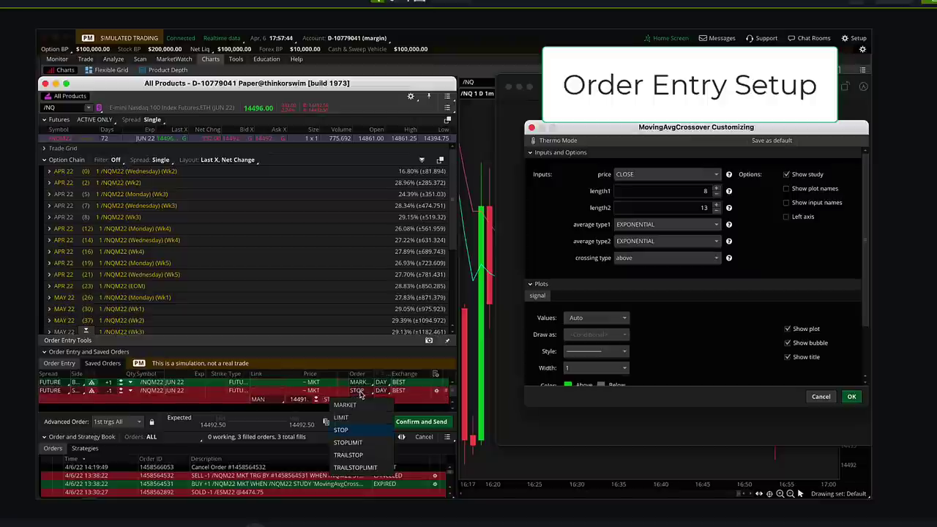
{"action": "left_click", "coordinate": [346, 404]}
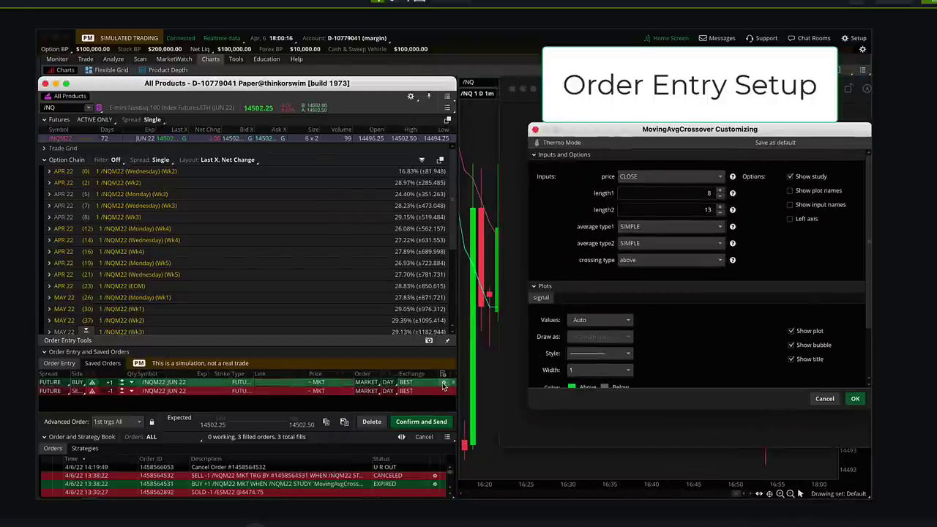
- Add a STUDY submit condition for /NQM22 to the buy order's rules and set its aggregation to 1 minute
{"action": "left_click", "coordinate": [442, 386]}
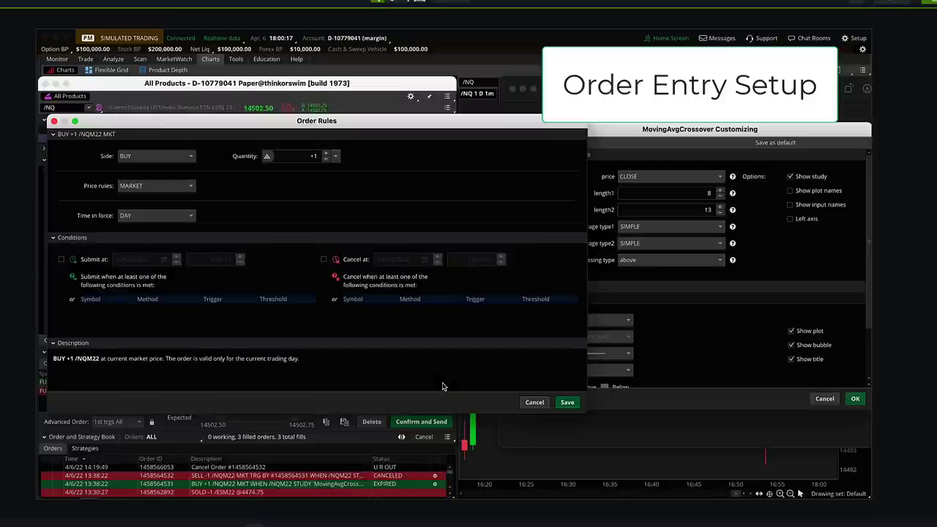
{"action": "left_click", "coordinate": [118, 315]}
{"action": "left_click", "coordinate": [155, 307]}
{"action": "mouse_move", "coordinate": [174, 360]}
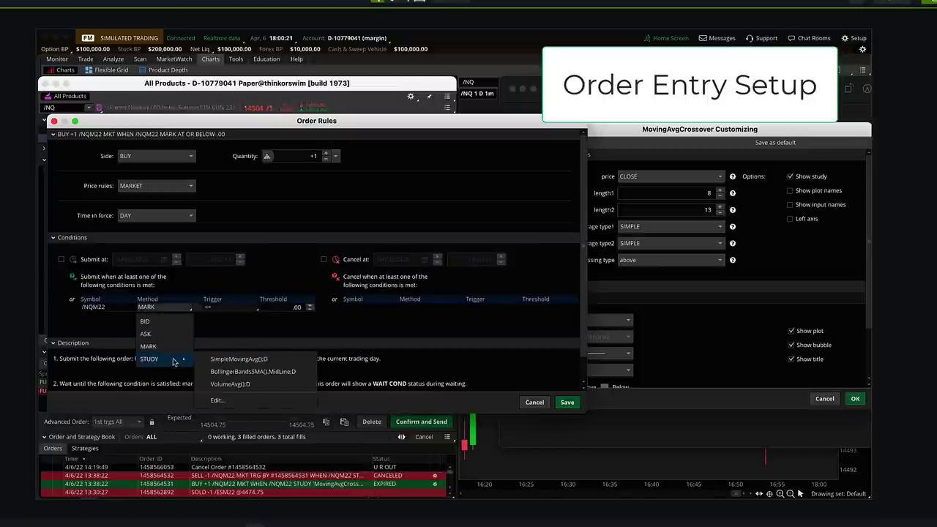
{"action": "left_click", "coordinate": [216, 400]}
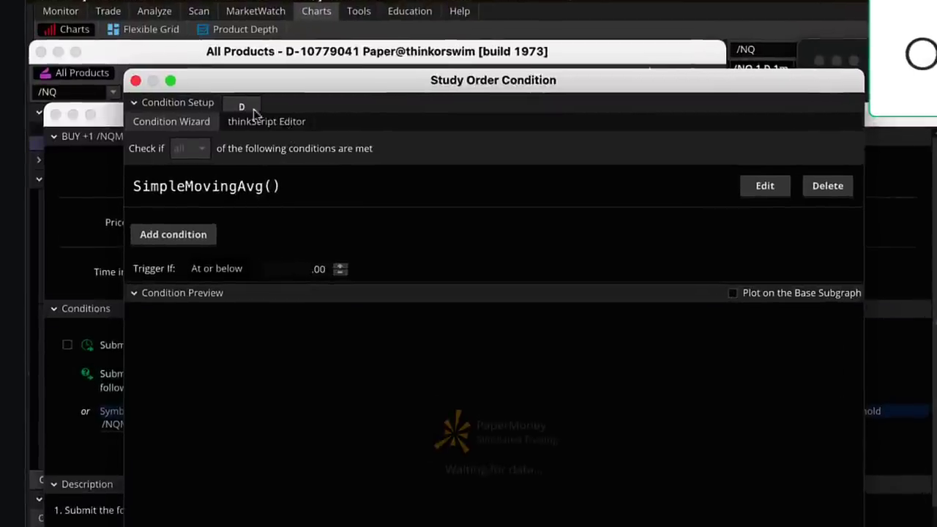
{"action": "left_click", "coordinate": [235, 107]}
{"action": "key", "text": "Return"}
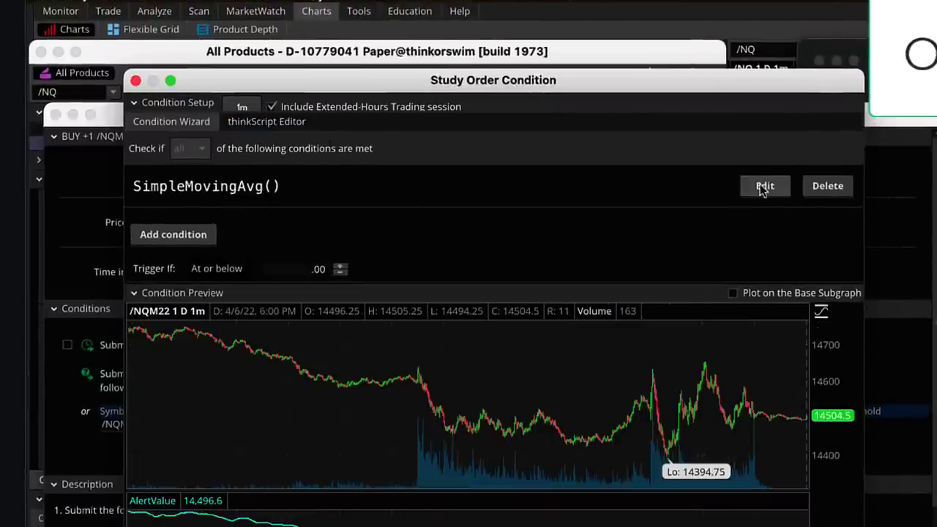
- Replace SimpleMovingAvg with the MovingAvgCrossover study in the buy order's condition
{"action": "left_click", "coordinate": [765, 185]}
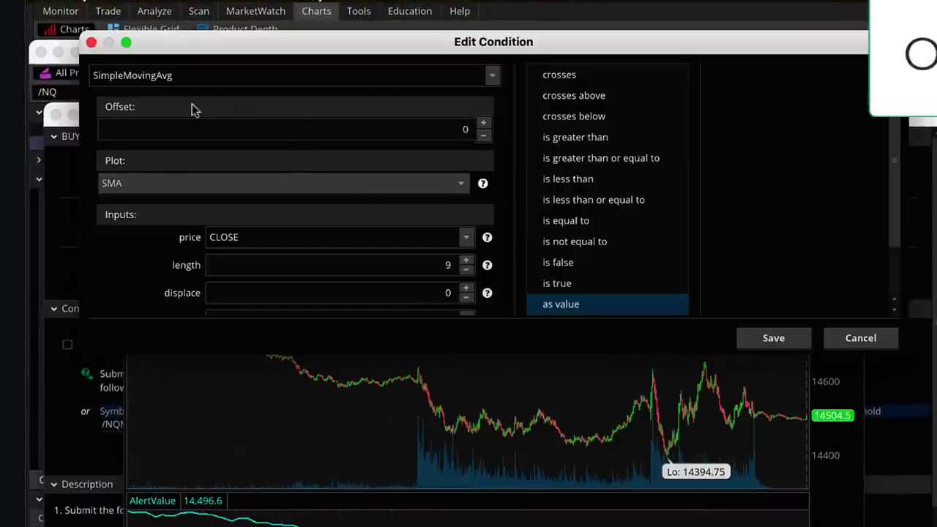
{"action": "left_click", "coordinate": [150, 76]}
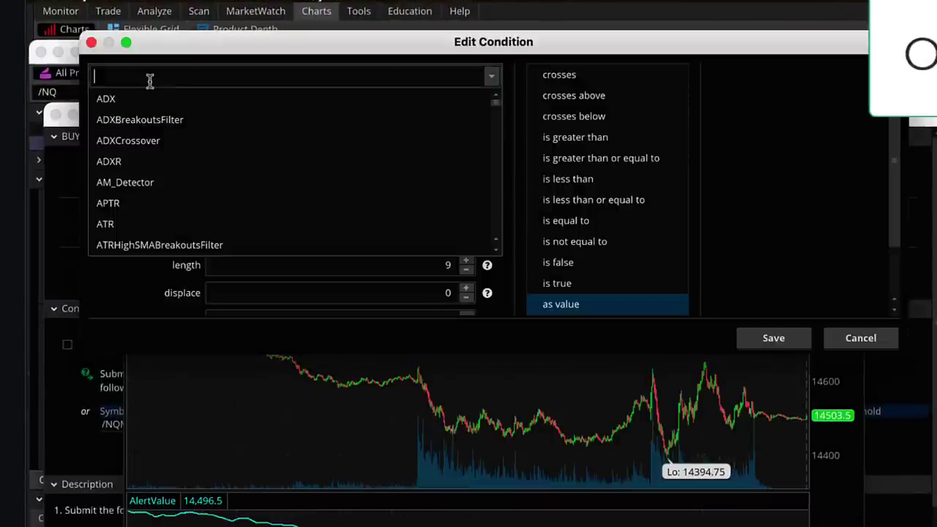
{"action": "type", "text": "moving av"}
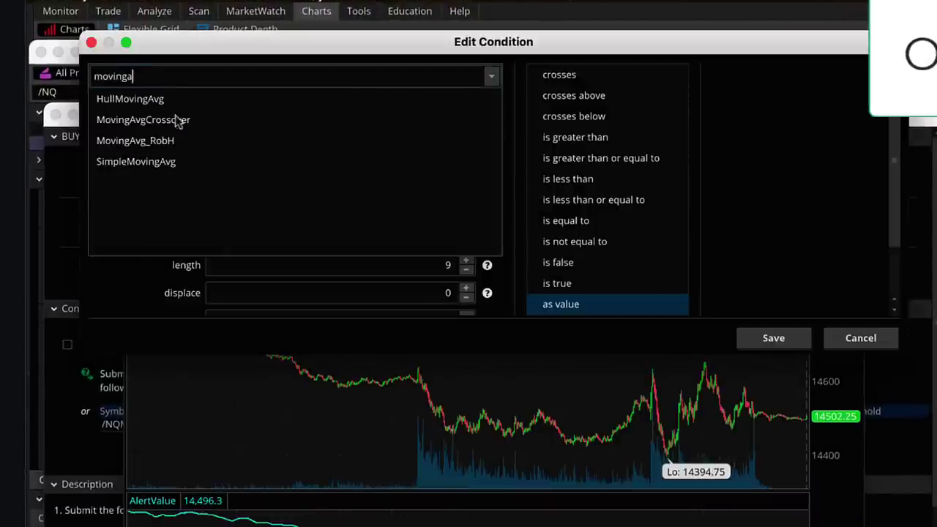
{"action": "left_click", "coordinate": [175, 119]}
- Set the buy condition's length1 to 8 and length2 to 13 with "is true" and crossing type above, and save it
{"action": "double_click", "coordinate": [336, 264]}
{"action": "type", "text": "8"}
{"action": "key", "text": "Tab"}
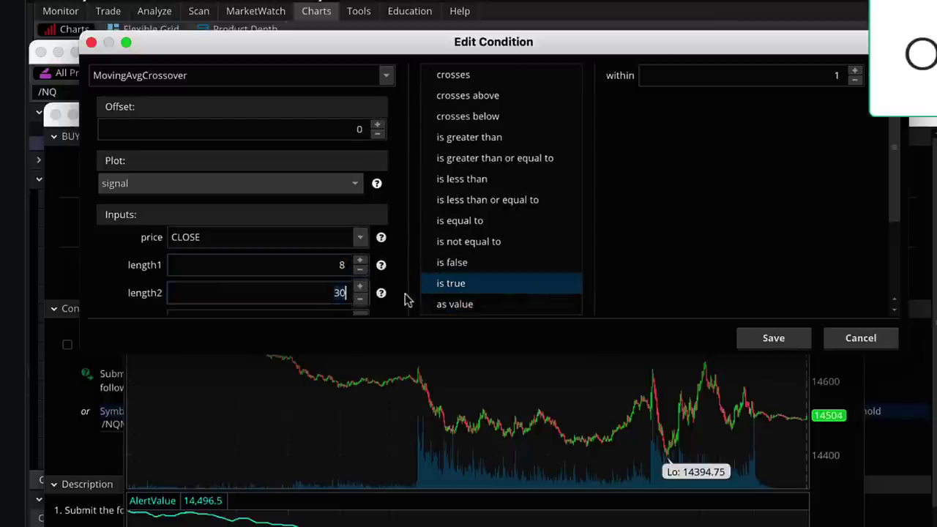
{"action": "type", "text": "13"}
{"action": "scroll", "coordinate": [891, 267], "scroll_direction": "down", "scroll_amount": 2}
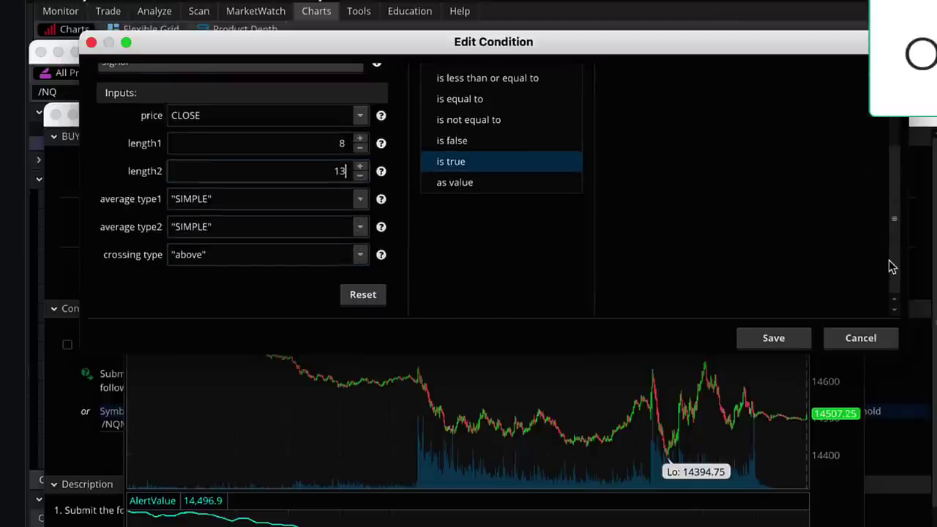
{"action": "scroll", "coordinate": [888, 260], "scroll_direction": "up", "scroll_amount": 2}
{"action": "left_click", "coordinate": [780, 341]}
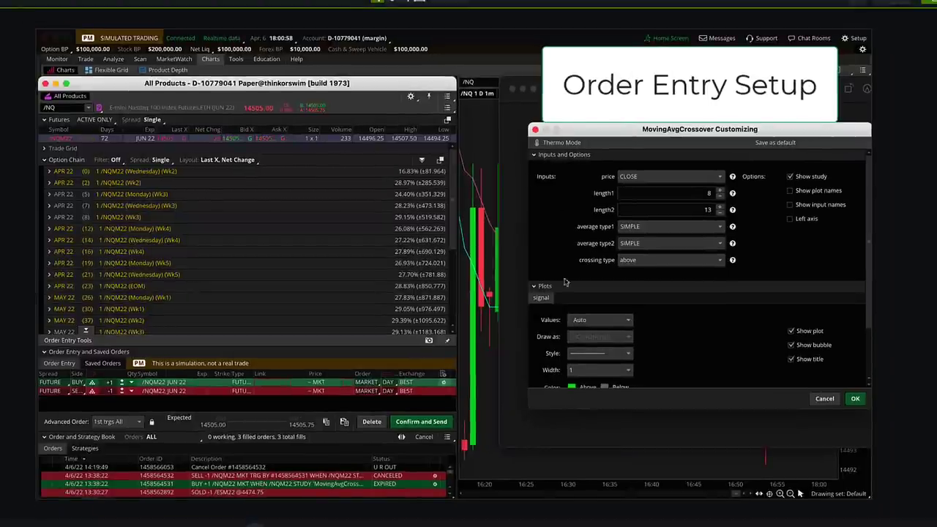
- Bring up the chart's below-crossing MovingAvgCrossover settings for reference and add a 1-minute STUDY submit condition to the sell order's rules
{"action": "left_click", "coordinate": [854, 398]}
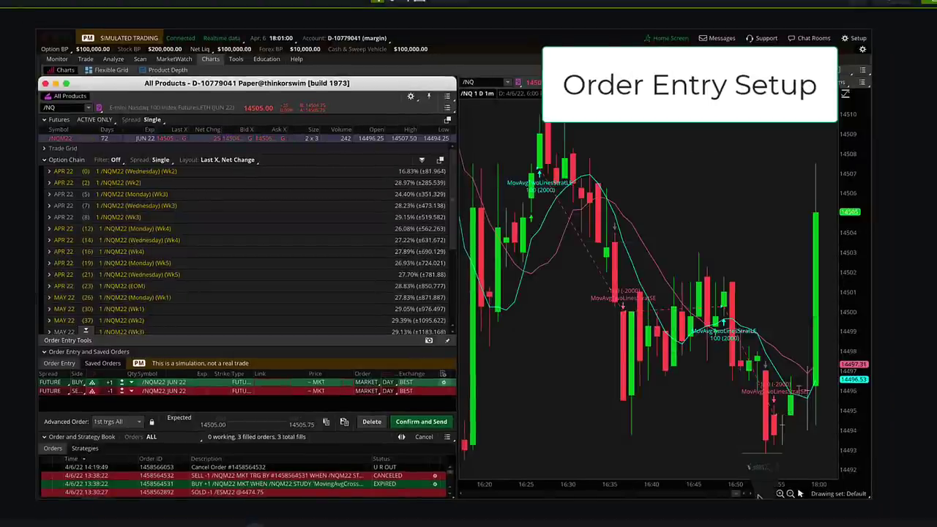
{"action": "left_click", "coordinate": [745, 458]}
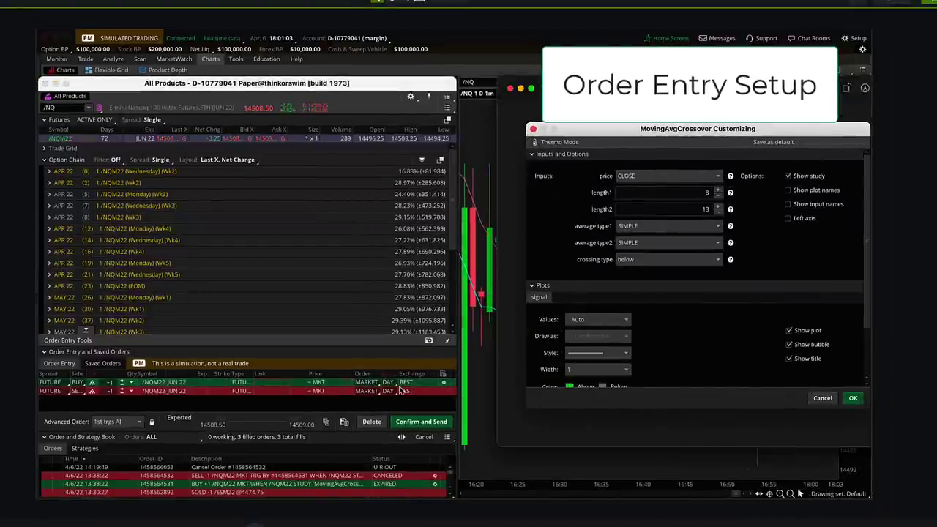
{"action": "left_click", "coordinate": [444, 392]}
{"action": "left_click", "coordinate": [443, 392]}
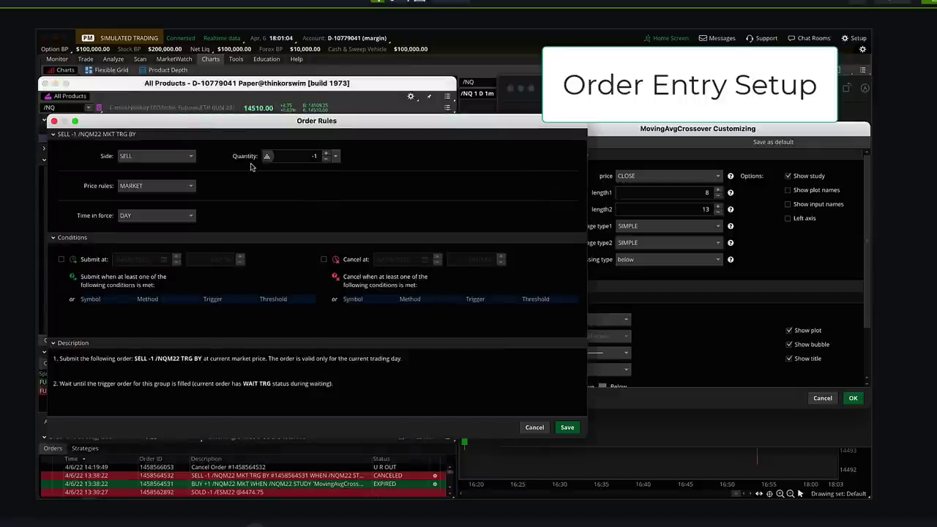
{"action": "left_click", "coordinate": [95, 306]}
{"action": "left_click", "coordinate": [157, 307]}
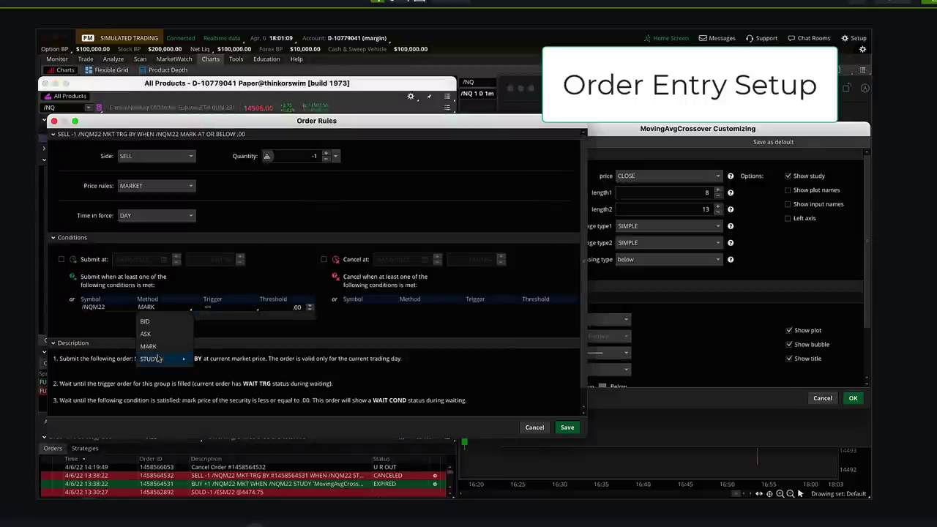
{"action": "mouse_move", "coordinate": [154, 358]}
{"action": "left_click", "coordinate": [214, 400]}
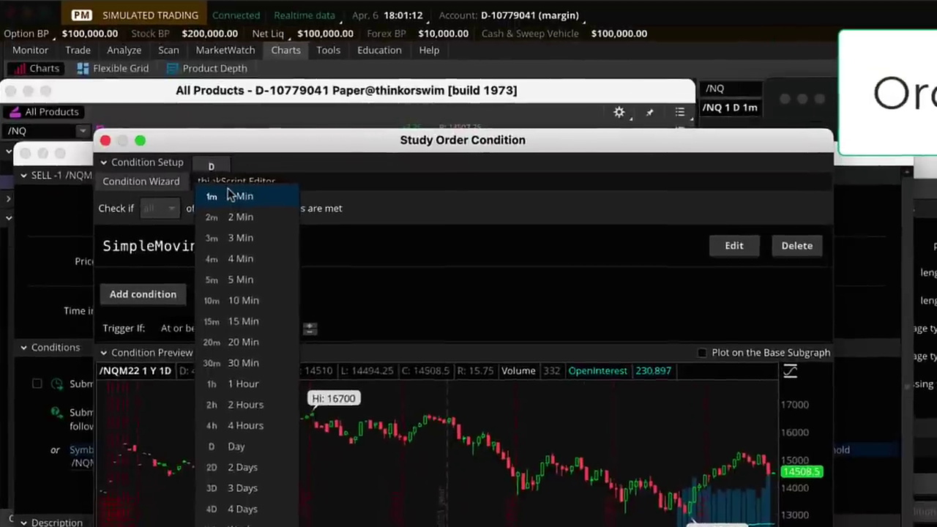
- Replace SimpleMovingAvg with MovingAvgCrossover in the sell order's condition and set the comparison to "is true"
{"action": "left_click", "coordinate": [733, 249]}
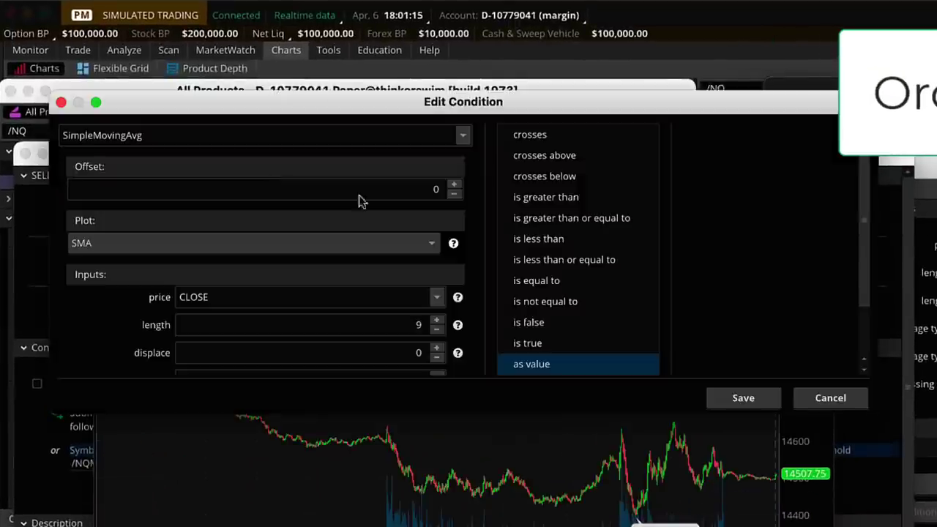
{"action": "left_click", "coordinate": [138, 138]}
{"action": "type", "text": "a"}
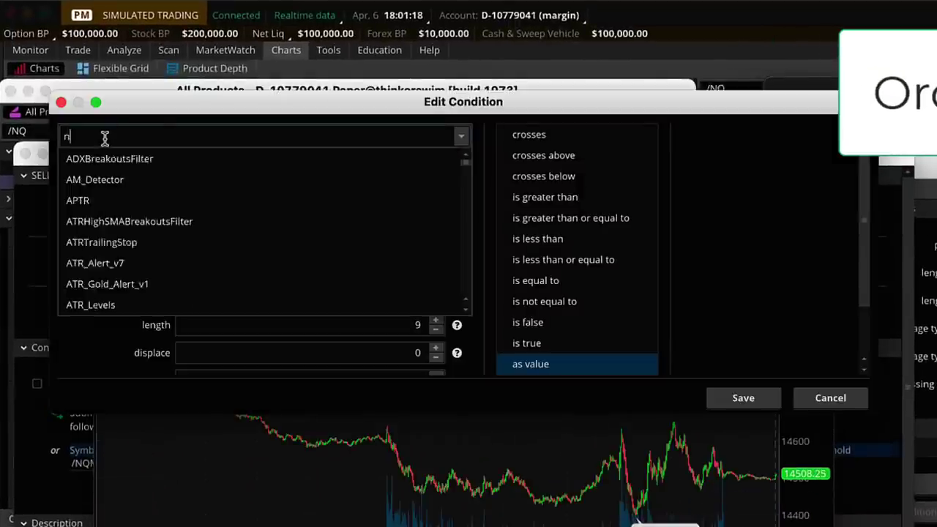
{"action": "key", "text": "BackSpace"}
{"action": "type", "text": "movinga"}
{"action": "left_click", "coordinate": [113, 179]}
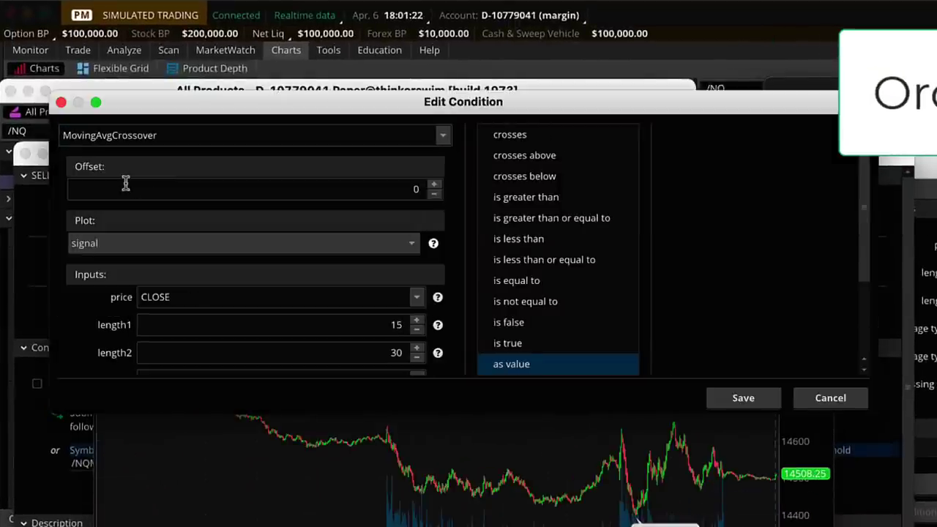
{"action": "left_click", "coordinate": [512, 349]}
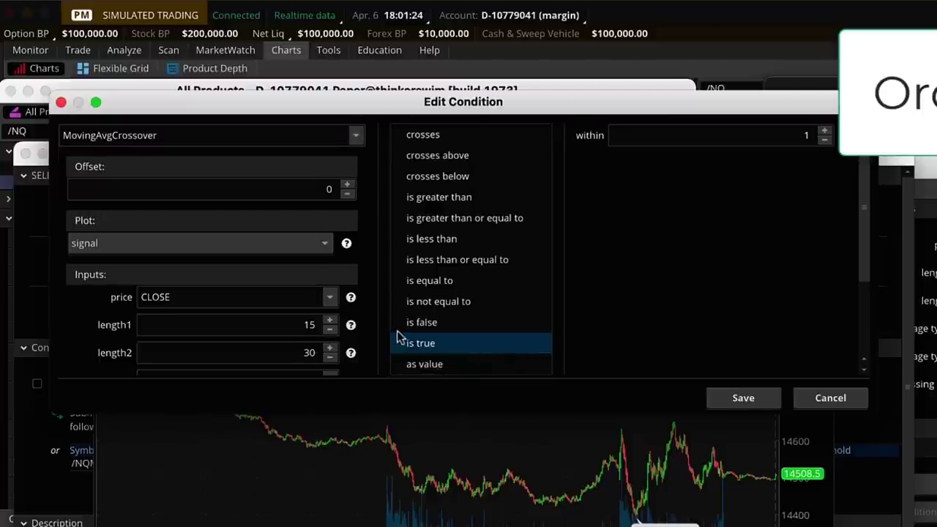
- Set the sell condition's length1 to 8, length2 to 13 and crossing type to below, and save the condition and order rules
{"action": "left_click", "coordinate": [289, 325]}
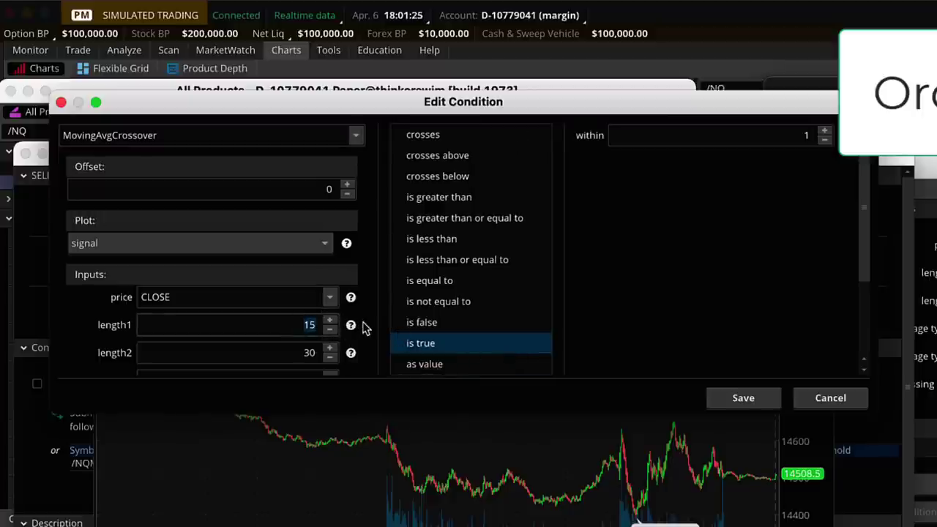
{"action": "type", "text": "8"}
{"action": "key", "text": "Tab"}
{"action": "type", "text": "13"}
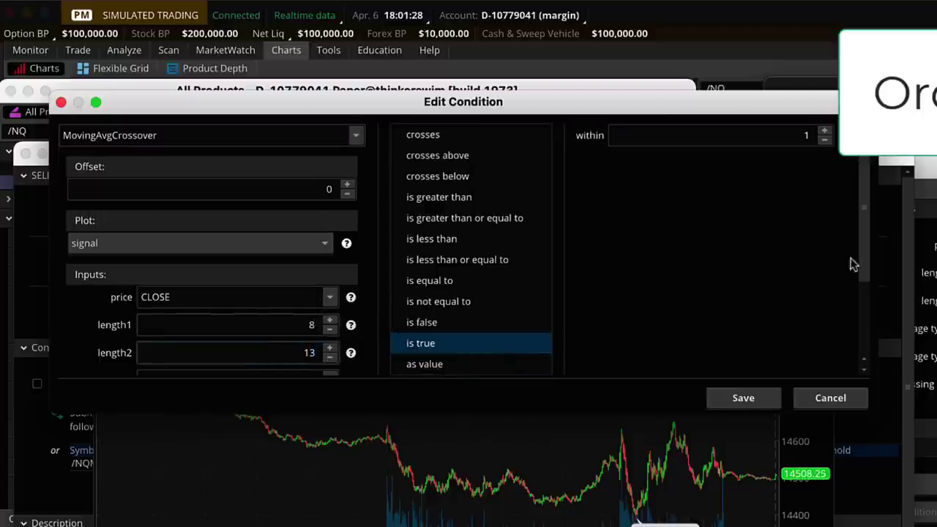
{"action": "scroll", "coordinate": [848, 263], "scroll_direction": "down", "scroll_amount": 3}
{"action": "left_click", "coordinate": [329, 331]}
{"action": "left_click", "coordinate": [196, 378]}
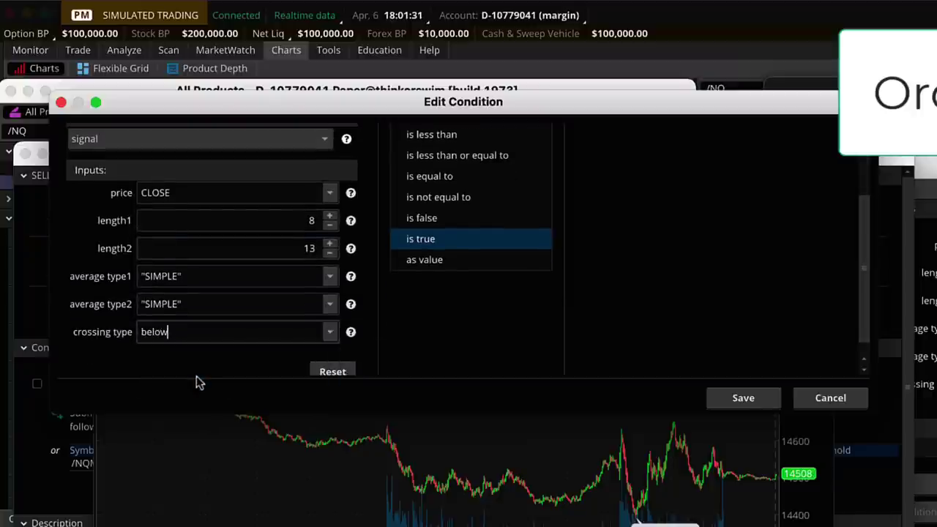
{"action": "left_click", "coordinate": [738, 404]}
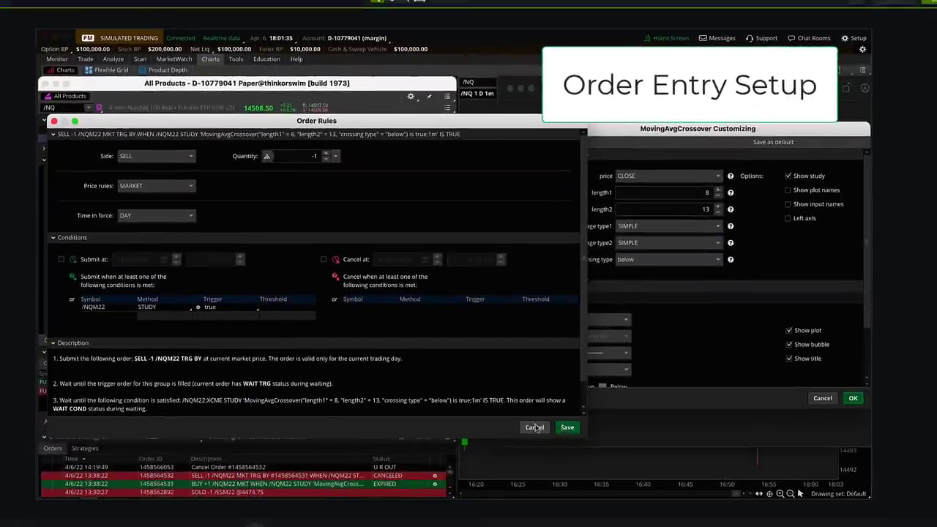
{"action": "left_click", "coordinate": [566, 427]}
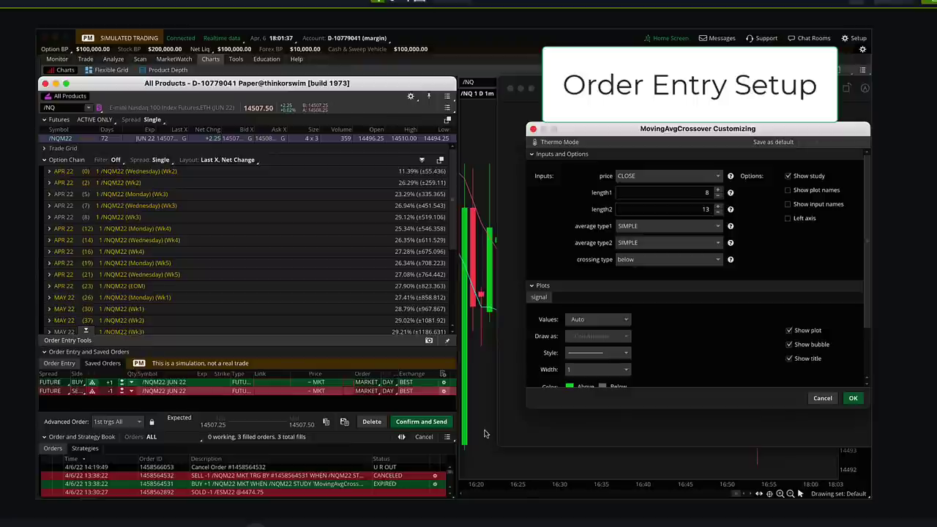
- Close the chart's study settings, send the conditional buy and sell orders, and expand the order book to show them
{"action": "left_click", "coordinate": [535, 130]}
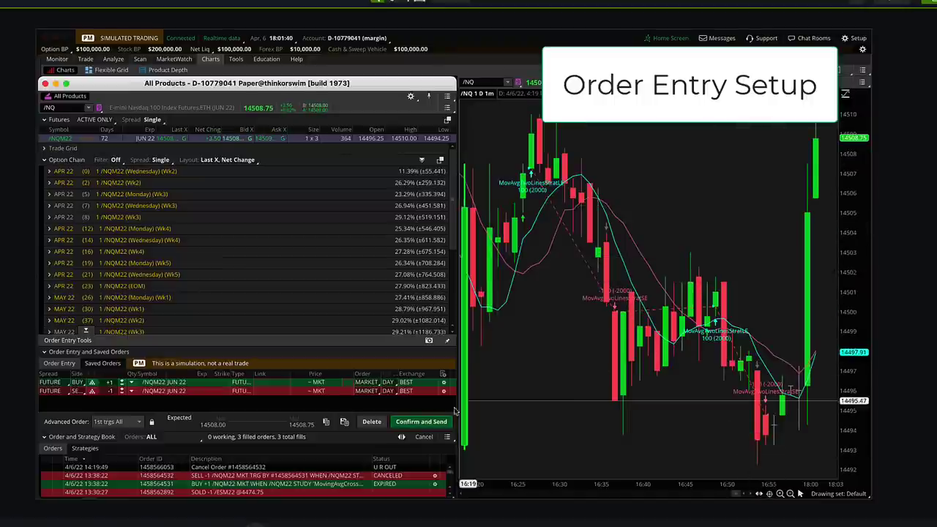
{"action": "left_click", "coordinate": [413, 422]}
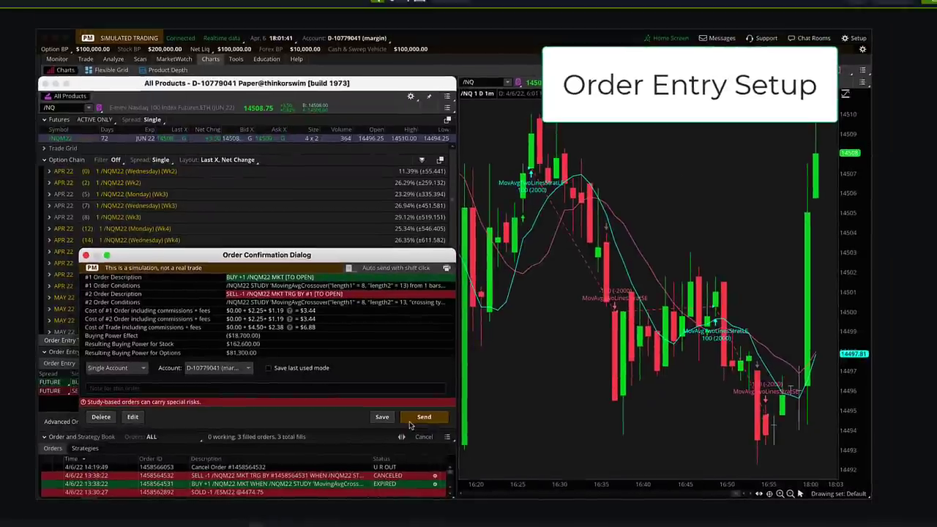
{"action": "left_click", "coordinate": [409, 420]}
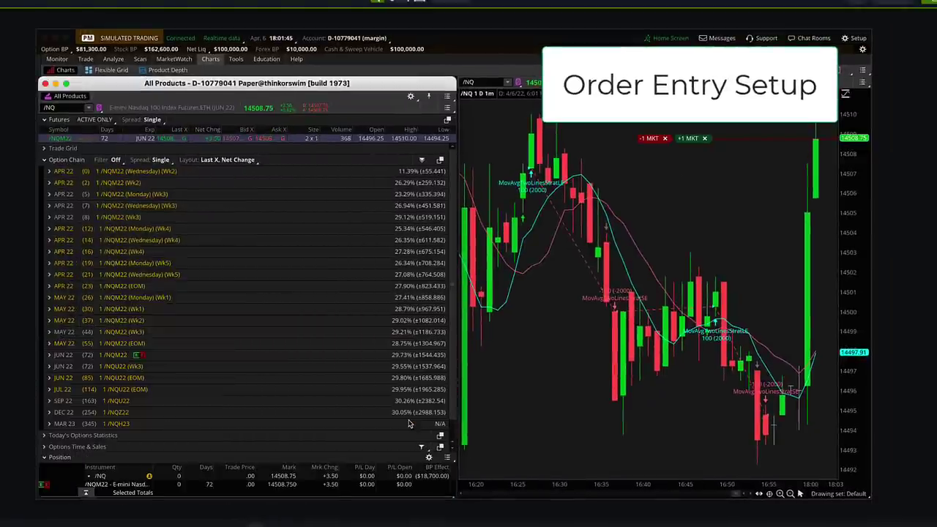
{"action": "left_click", "coordinate": [85, 493]}
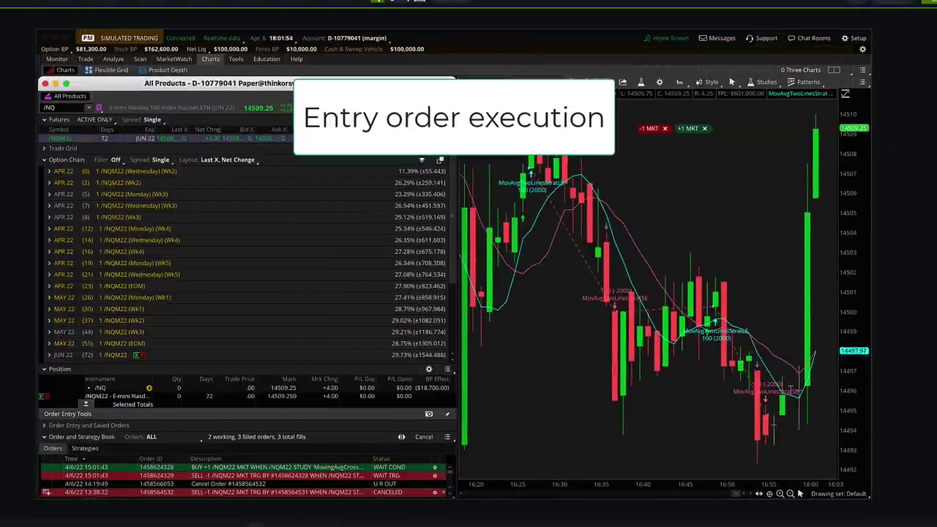
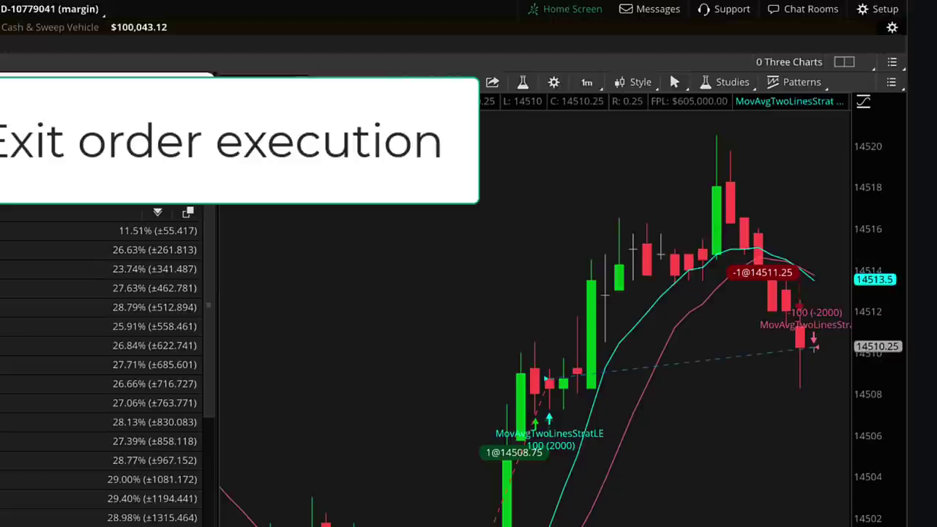
{"action": "left_click", "coordinate": [504, 1]}
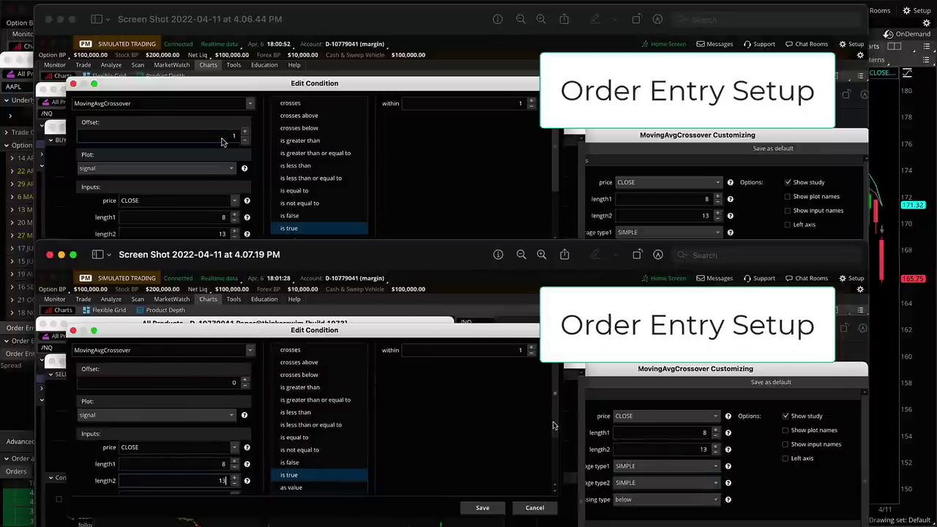
{"action": "left_click_drag", "start_coordinate": [95, 395], "coordinate": [220, 383]}
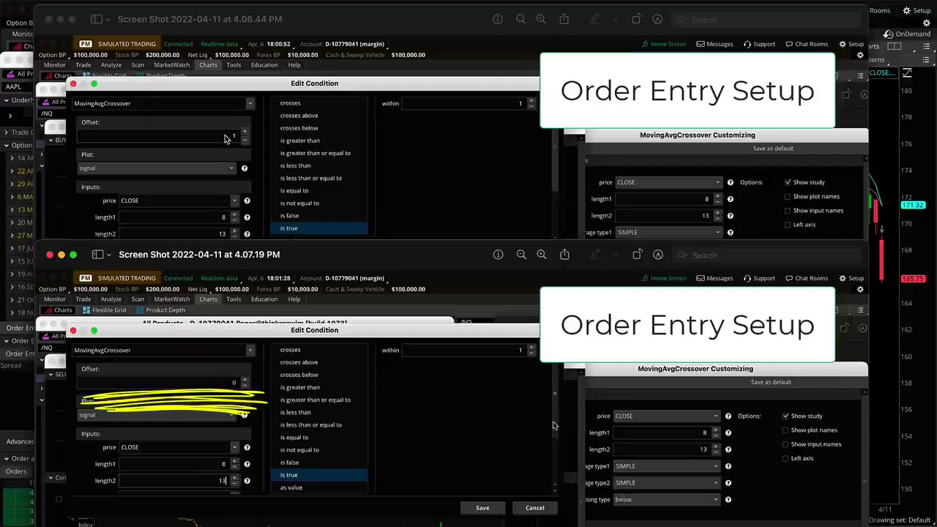
{"action": "mouse_move", "coordinate": [95, 155]}
{"action": "left_mouse_down"}
{"action": "mouse_move", "coordinate": [267, 152]}
{"action": "mouse_move", "coordinate": [101, 165]}
{"action": "mouse_move", "coordinate": [249, 167]}
{"action": "left_mouse_up"}
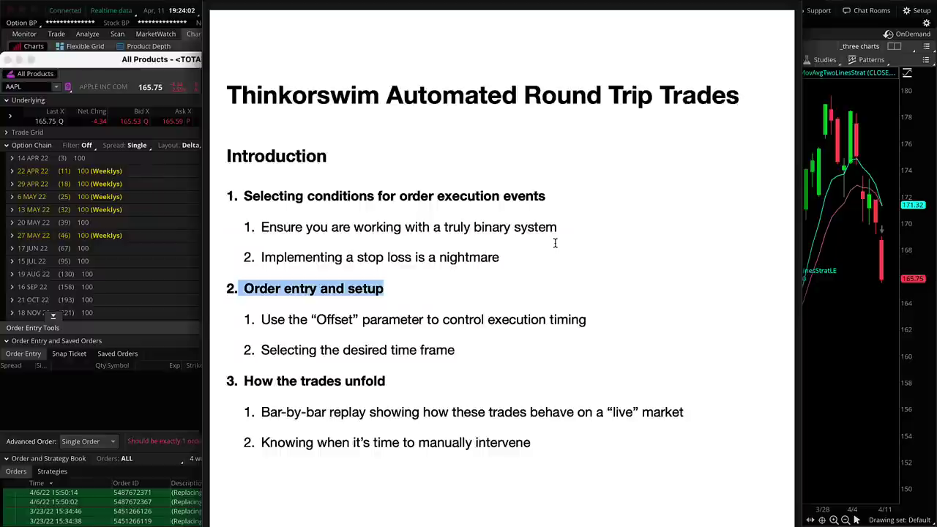
- Review the outline's "How the trades unfold" section, highlighting its heading and both sub-points
{"action": "scroll", "coordinate": [556, 220], "scroll_direction": "down", "scroll_amount": 2}
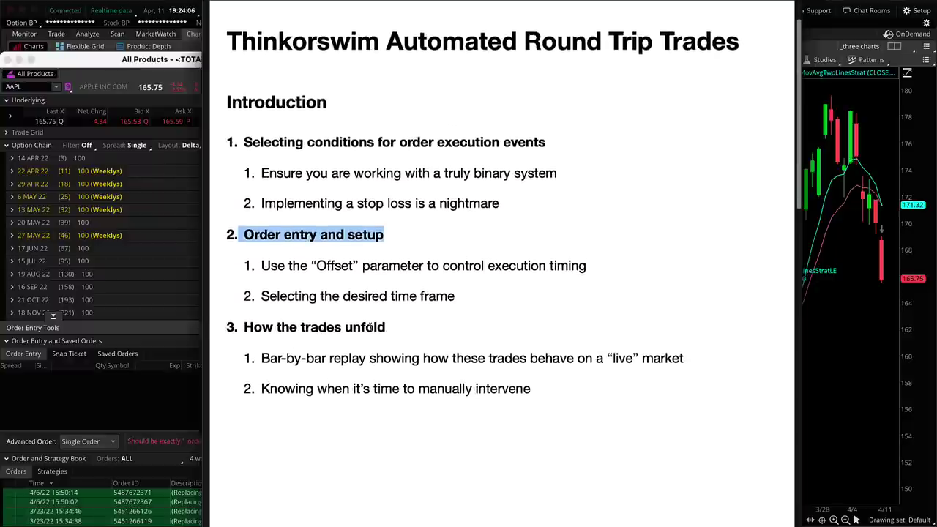
{"action": "left_click_drag", "start_coordinate": [432, 330], "coordinate": [241, 327]}
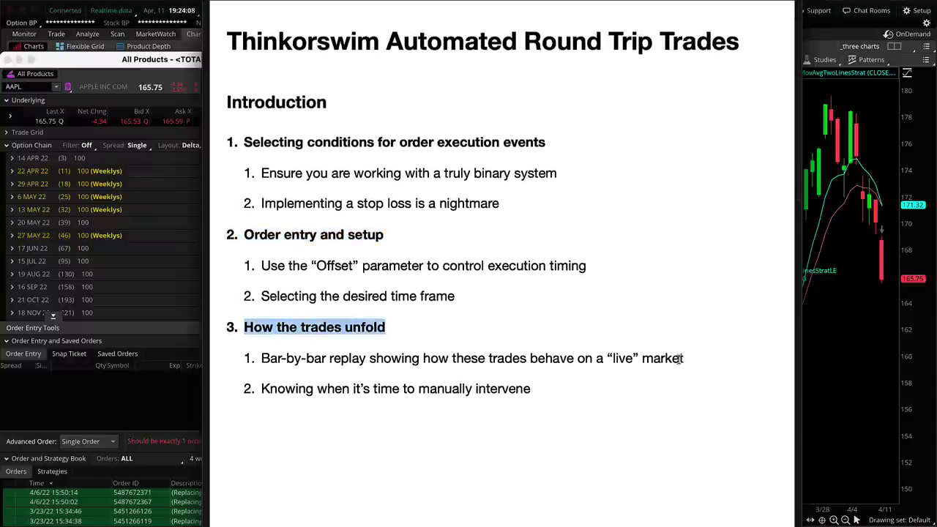
{"action": "left_click_drag", "start_coordinate": [688, 358], "coordinate": [254, 360]}
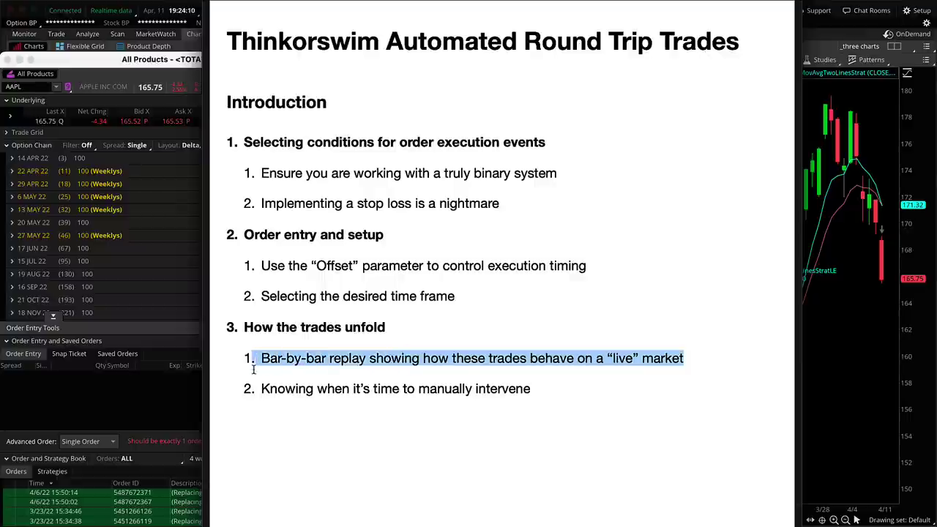
{"action": "left_click", "coordinate": [524, 389]}
{"action": "left_click_drag", "start_coordinate": [365, 399], "coordinate": [262, 389]}
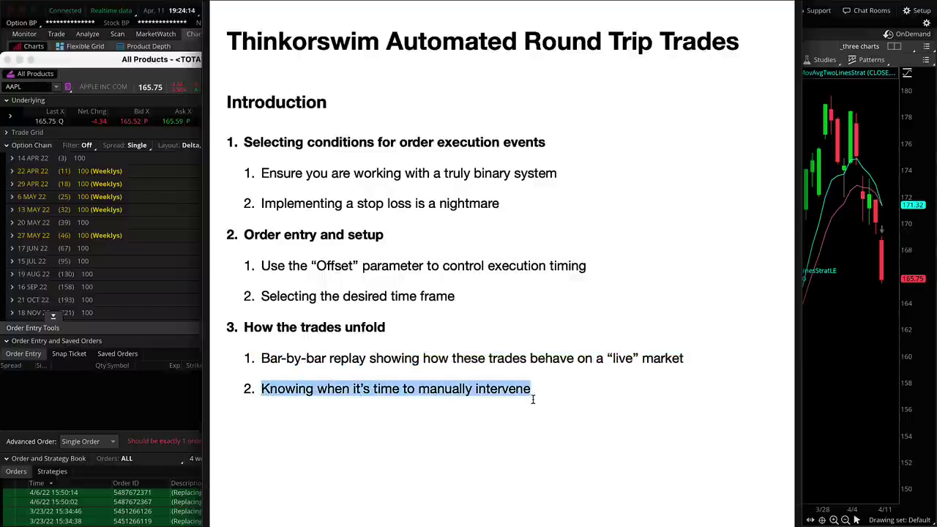
{"action": "scroll", "coordinate": [533, 399], "scroll_direction": "down", "scroll_amount": 5}
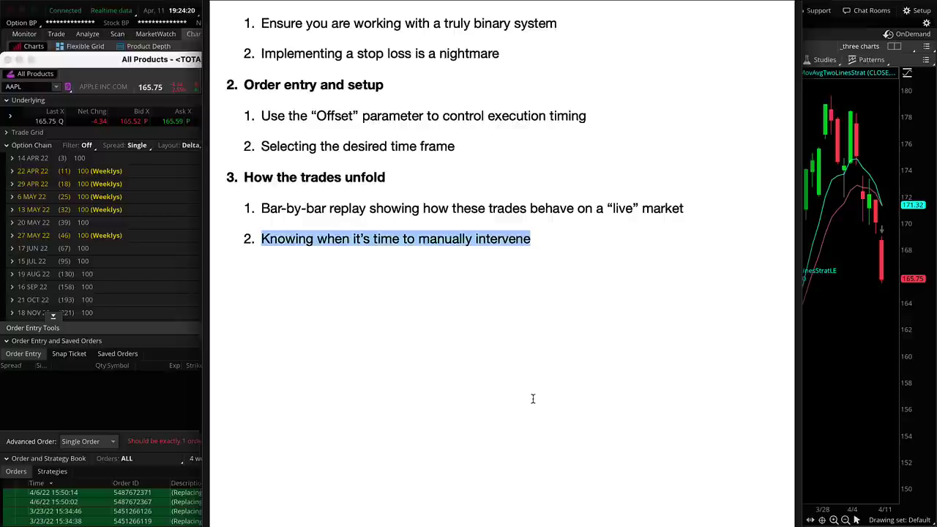
- Review the Advanced Topics page, highlighting saving order templates, custom scripts, and the server side versus client side item
{"action": "scroll", "coordinate": [532, 398], "scroll_direction": "down", "scroll_amount": 10}
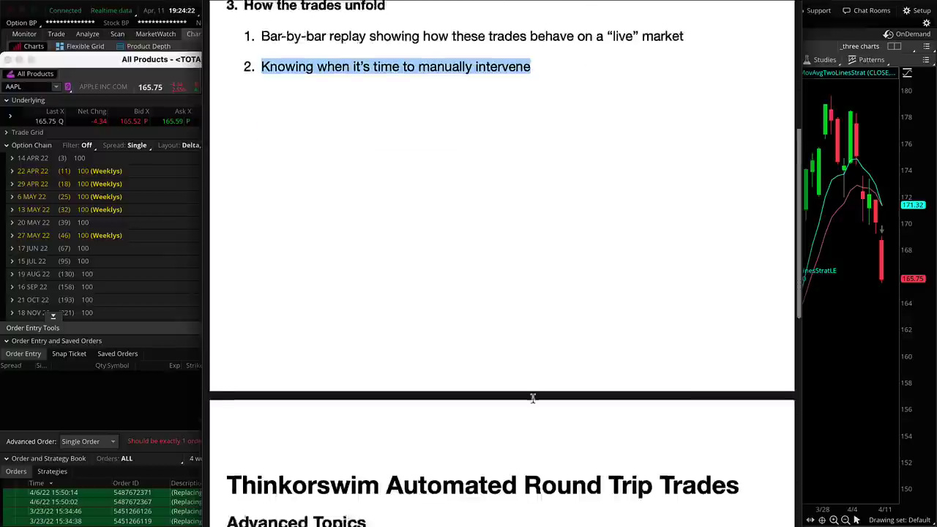
{"action": "scroll", "coordinate": [532, 399], "scroll_direction": "down", "scroll_amount": 4}
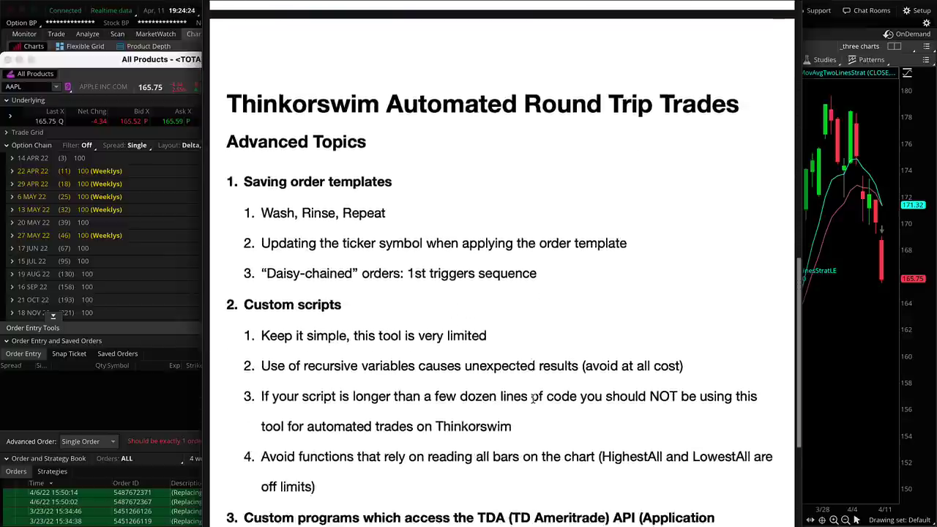
{"action": "scroll", "coordinate": [533, 399], "scroll_direction": "down", "scroll_amount": 1}
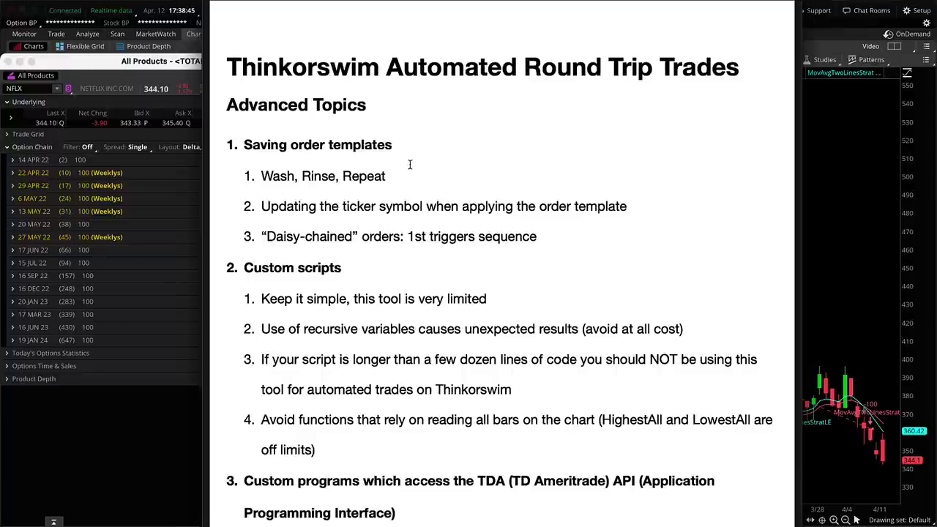
{"action": "left_click_drag", "start_coordinate": [396, 144], "coordinate": [242, 146]}
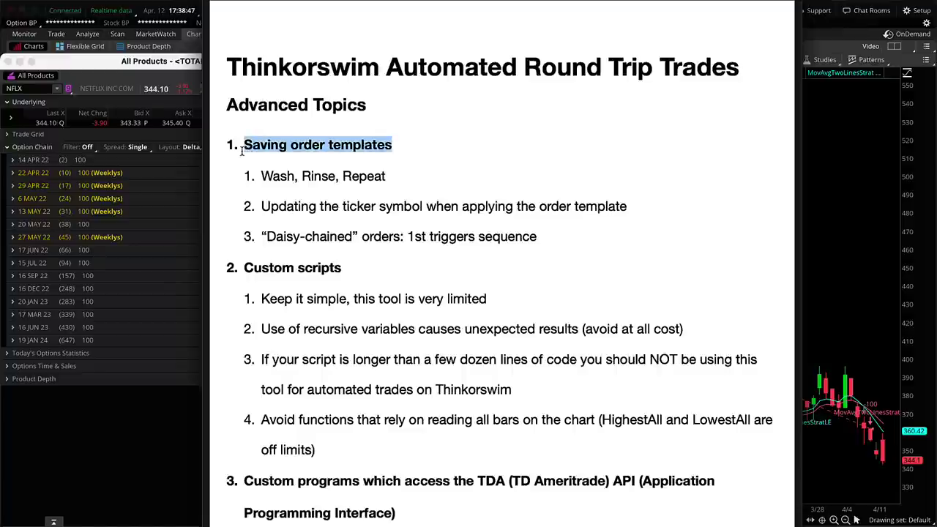
{"action": "left_click_drag", "start_coordinate": [348, 269], "coordinate": [243, 268]}
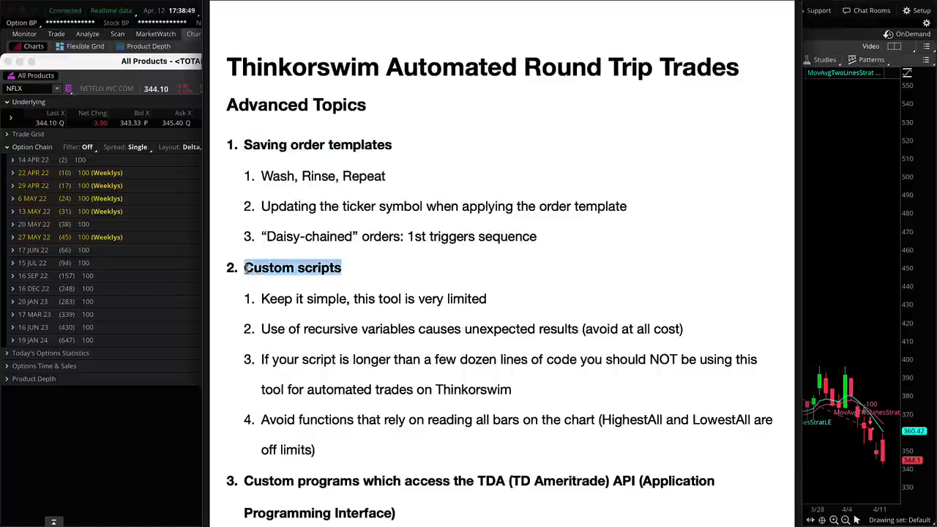
{"action": "scroll", "coordinate": [352, 269], "scroll_direction": "down", "scroll_amount": 5}
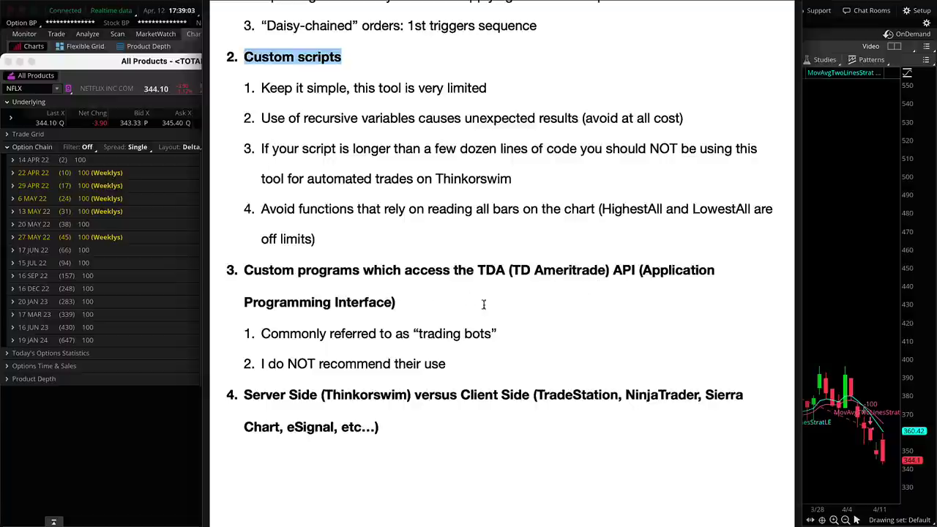
{"action": "left_click_drag", "start_coordinate": [395, 433], "coordinate": [211, 390]}
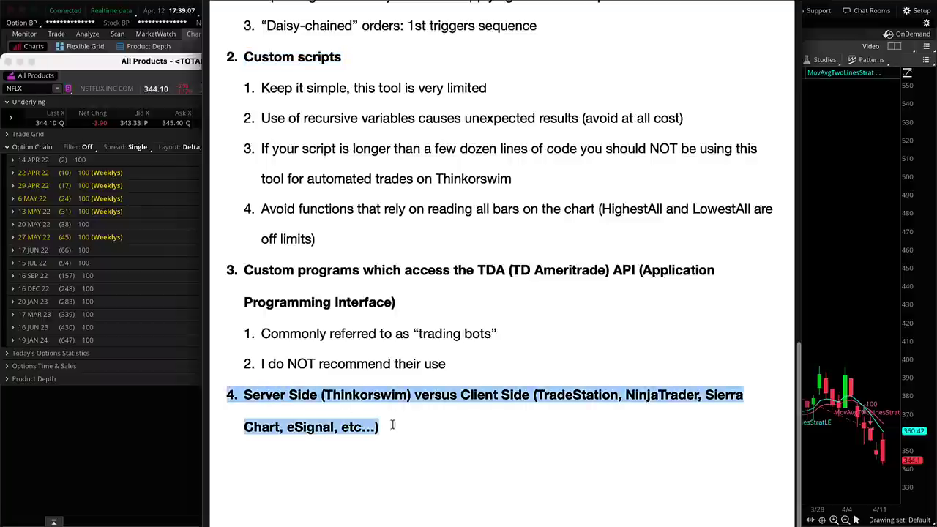
{"action": "left_click", "coordinate": [420, 419]}
{"action": "scroll", "coordinate": [420, 419], "scroll_direction": "up", "scroll_amount": 5}
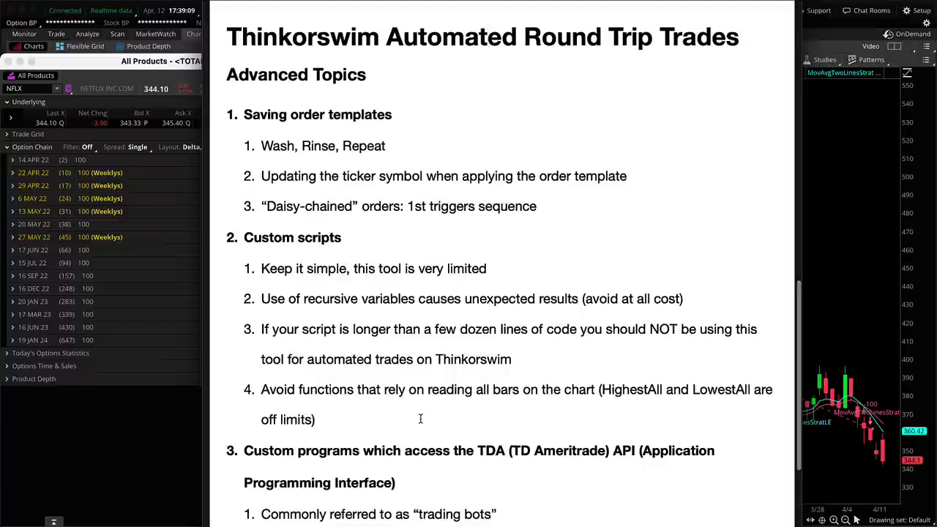
- Close the detached All Products window and show the main window's Trade page for NFLX
{"action": "left_click", "coordinate": [101, 71]}
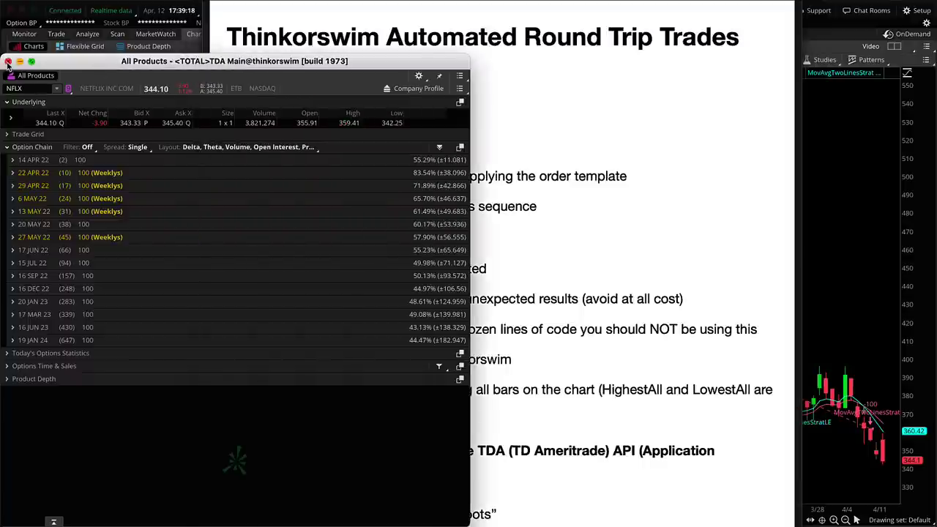
{"action": "left_click", "coordinate": [7, 62]}
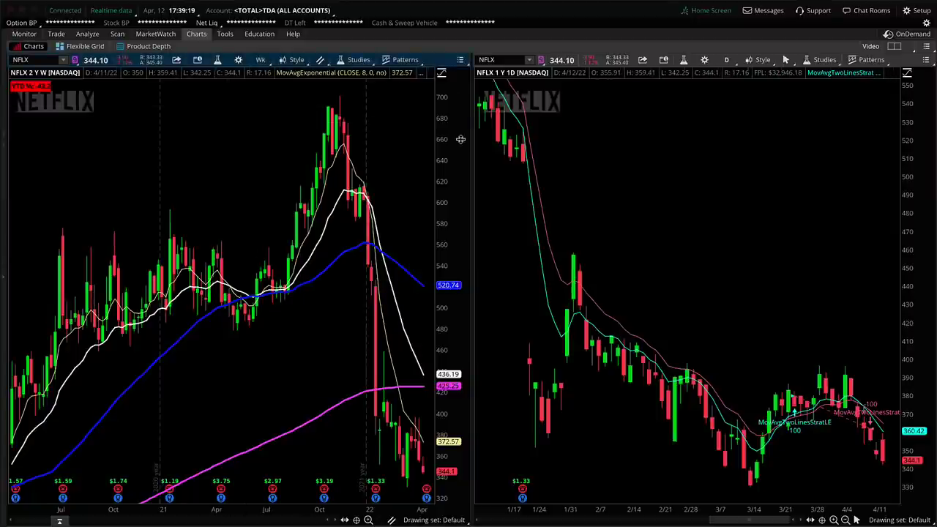
{"action": "left_click", "coordinate": [55, 36]}
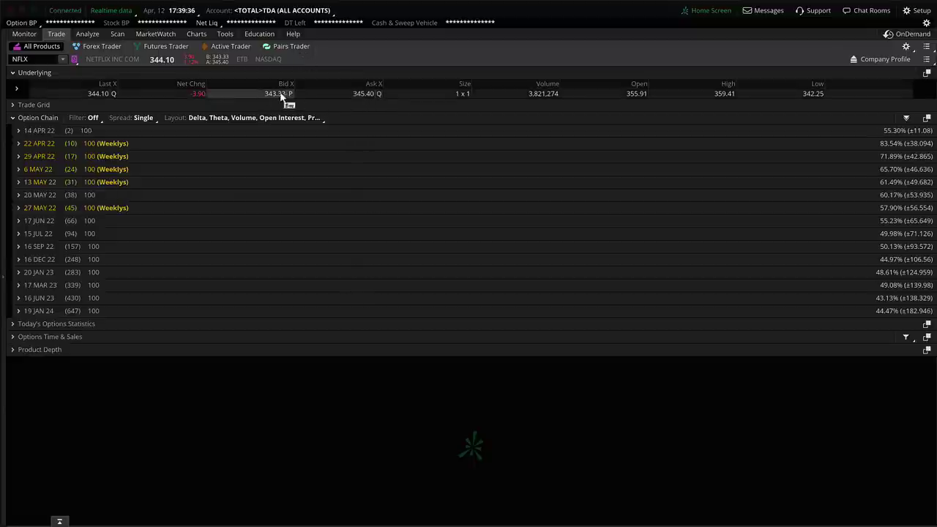
- Create a custom NFLX buy order with a STOP from the ask price
{"action": "right_click", "coordinate": [347, 97]}
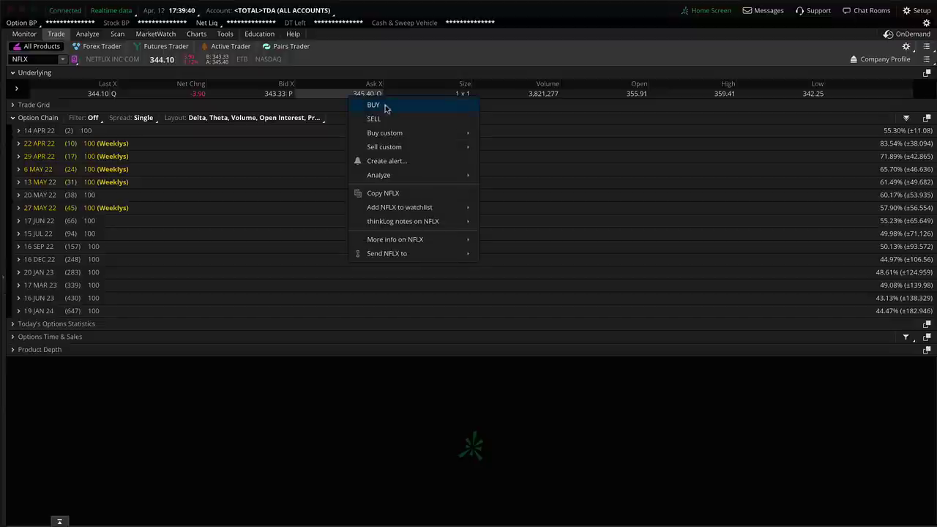
{"action": "mouse_move", "coordinate": [427, 136]}
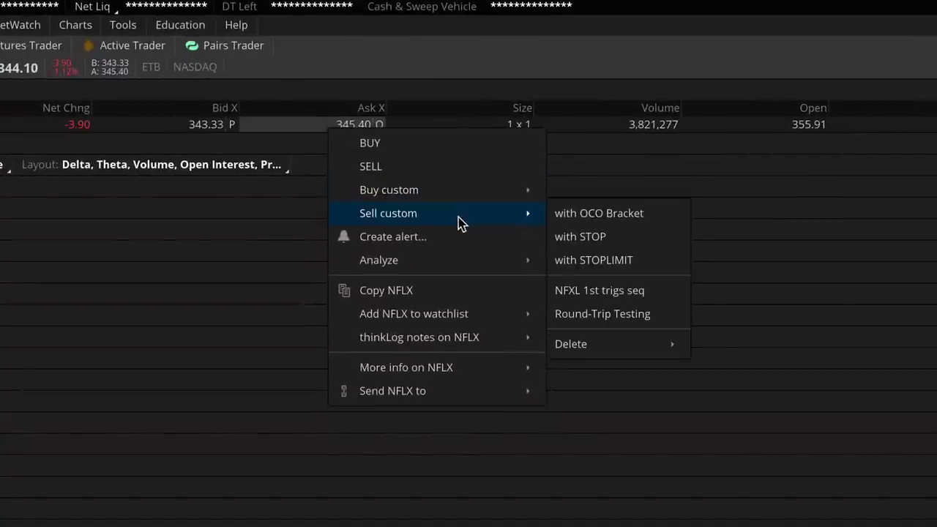
{"action": "mouse_move", "coordinate": [462, 199]}
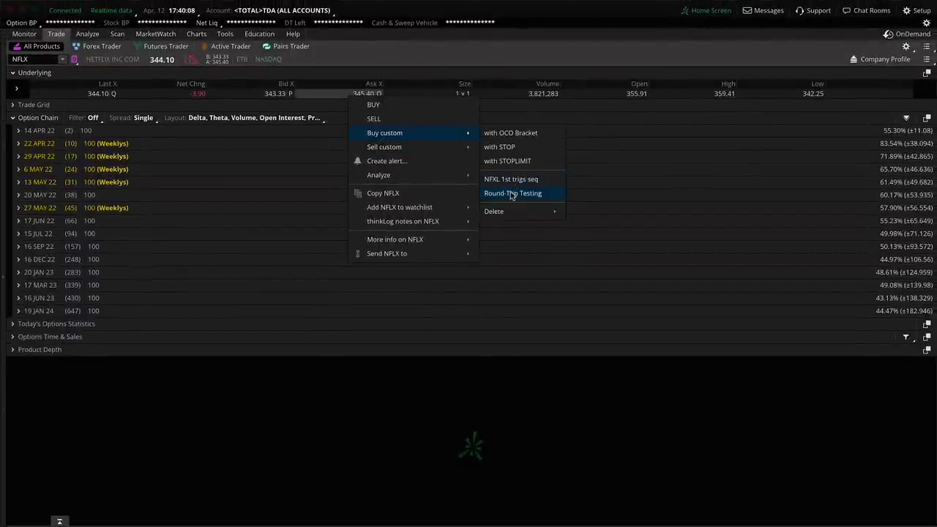
{"action": "mouse_move", "coordinate": [412, 138]}
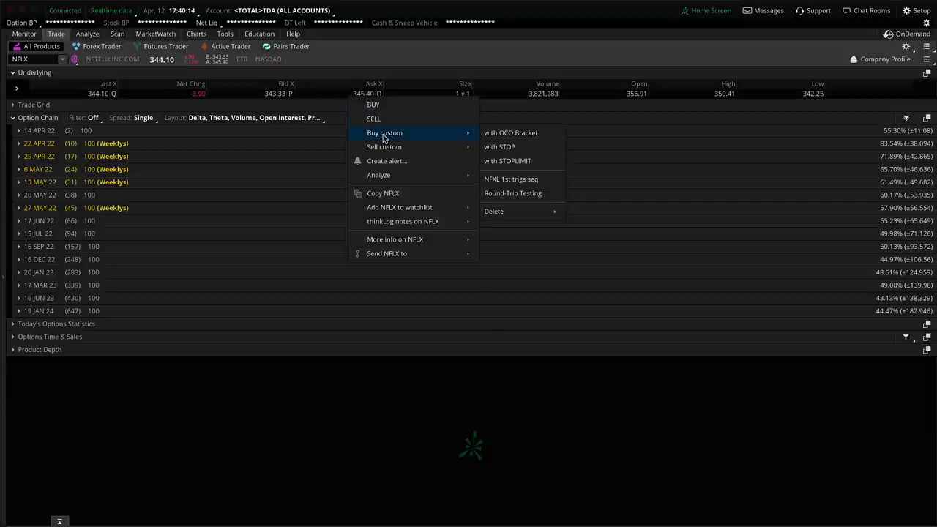
{"action": "left_click", "coordinate": [501, 150]}
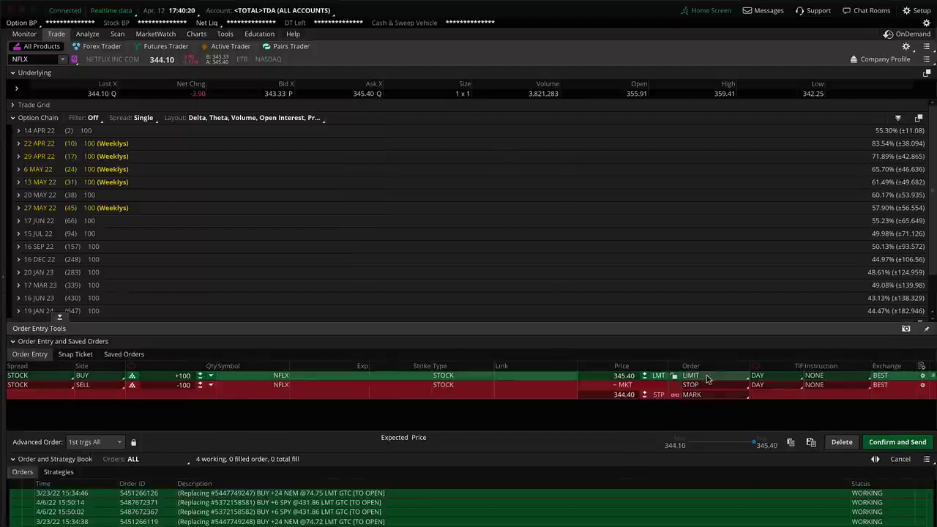
- Set the order type of both the NFLX buy and sell orders to MARKET
{"action": "left_click", "coordinate": [706, 378]}
{"action": "left_click", "coordinate": [706, 390]}
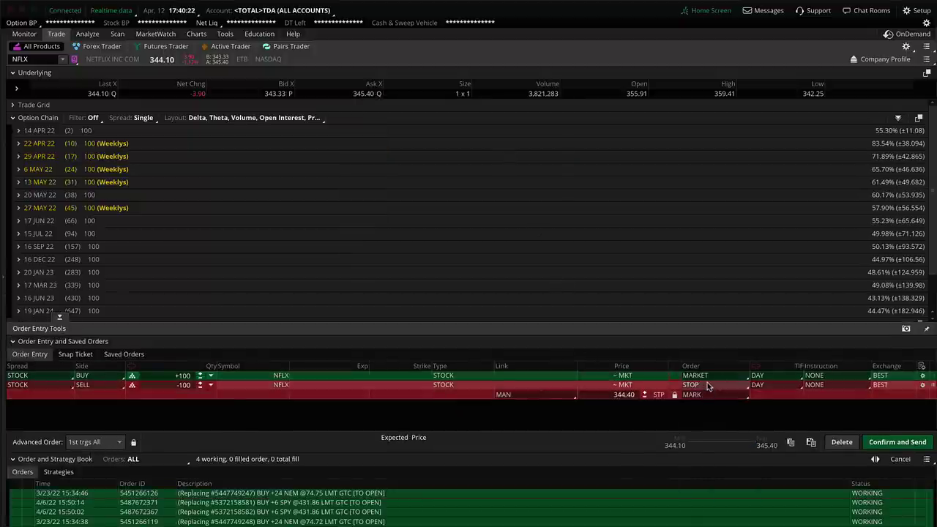
{"action": "left_click", "coordinate": [707, 384]}
{"action": "left_click", "coordinate": [704, 401]}
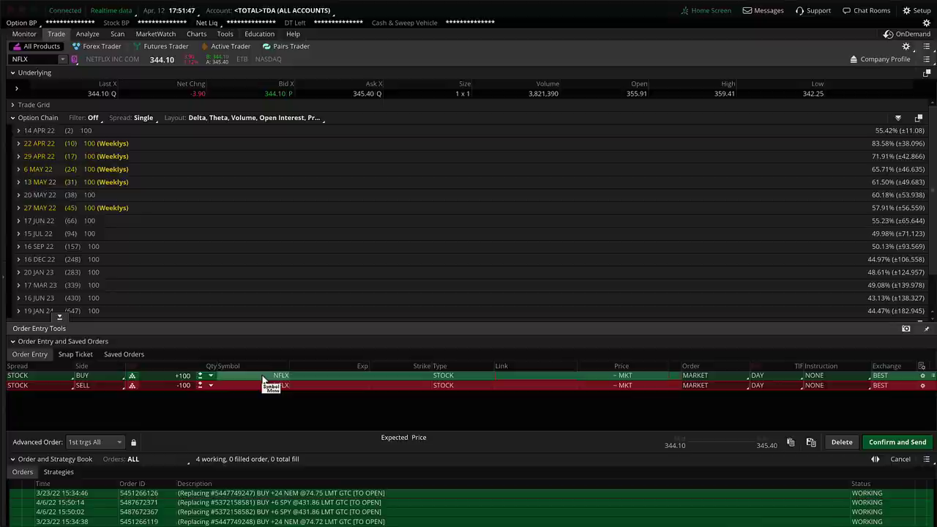
- Open the buy order's rules and add a submit condition for the symbol NFLX
{"action": "left_click", "coordinate": [922, 376]}
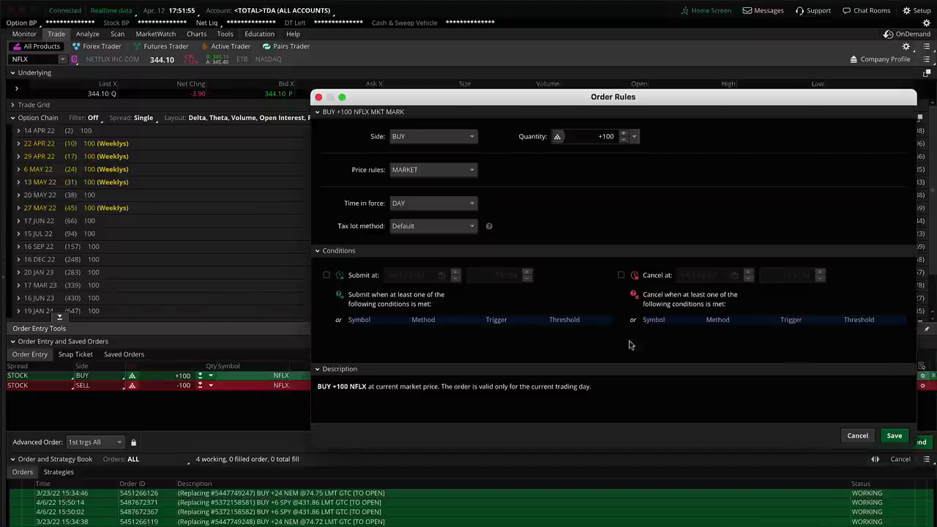
{"action": "left_click", "coordinate": [373, 331]}
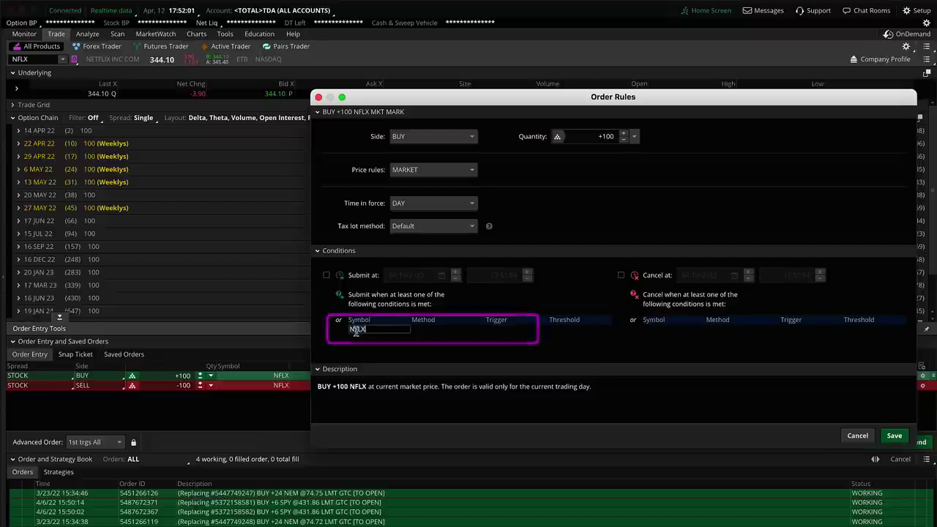
{"action": "left_click_drag", "start_coordinate": [379, 329], "coordinate": [341, 333]}
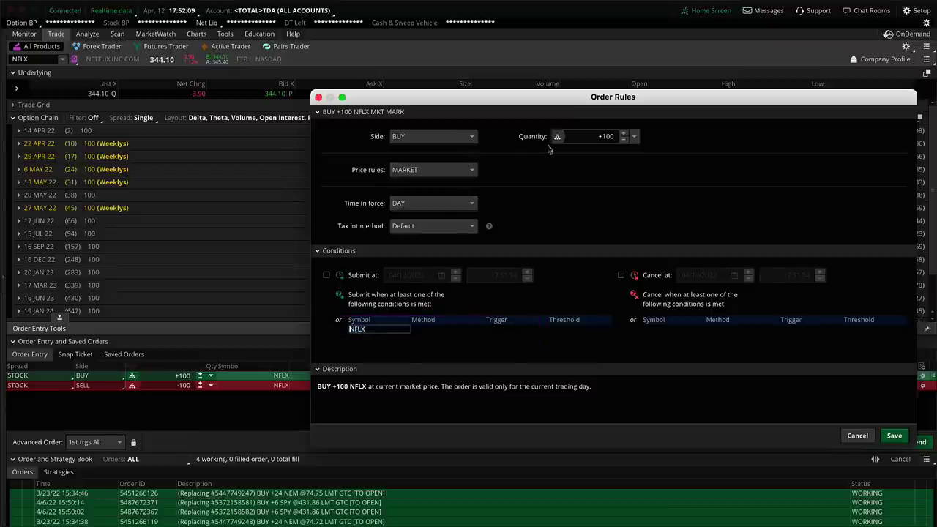
{"action": "left_click", "coordinate": [591, 136]}
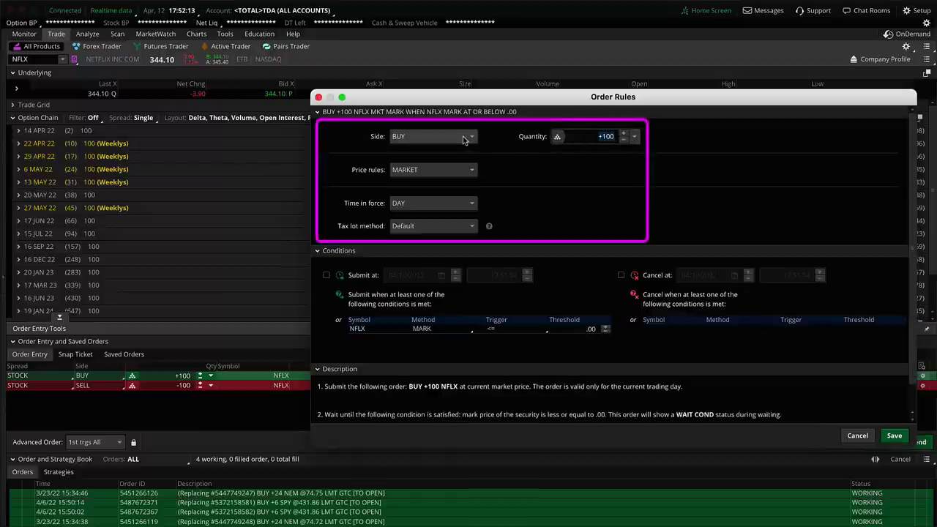
- Examine the available Side, Price rules and Time in force options in the buy order's rules
{"action": "left_click", "coordinate": [424, 136]}
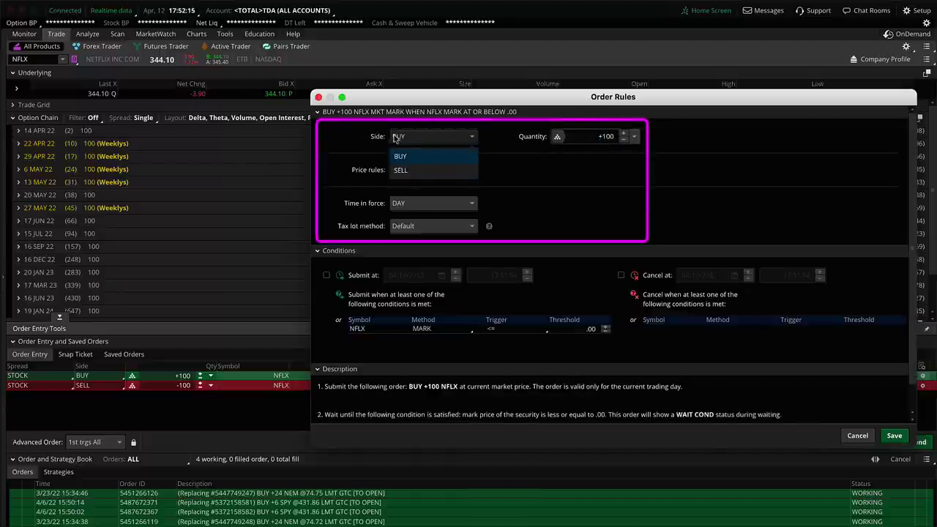
{"action": "left_click", "coordinate": [515, 182]}
{"action": "left_click", "coordinate": [471, 171]}
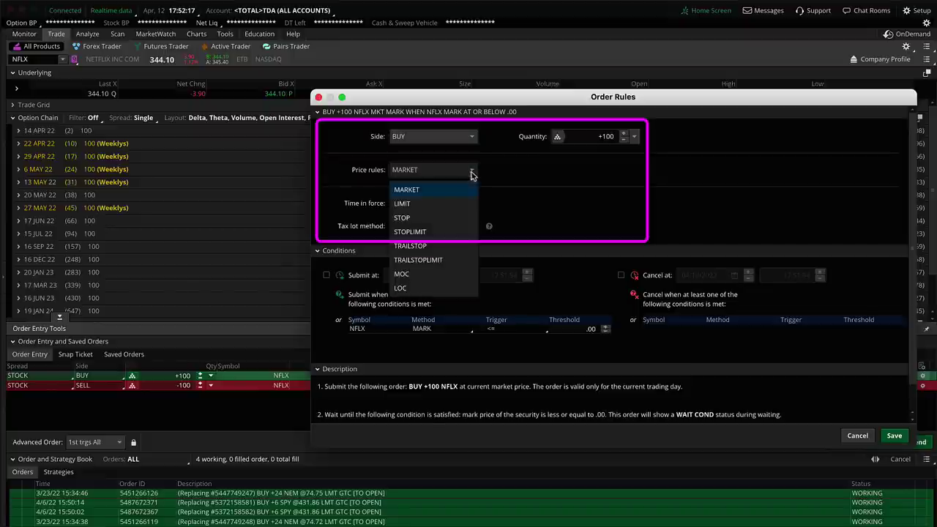
{"action": "left_click", "coordinate": [532, 204]}
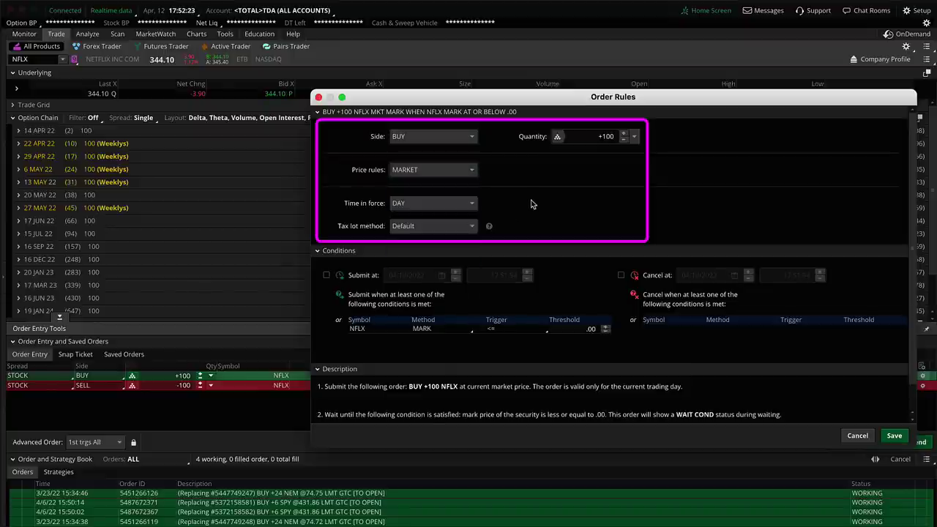
{"action": "left_click", "coordinate": [450, 207]}
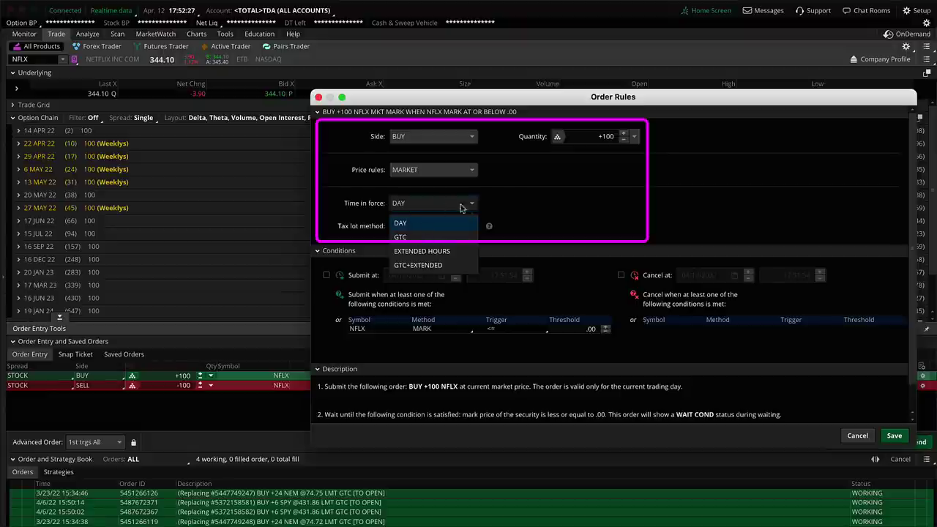
{"action": "left_click", "coordinate": [519, 200]}
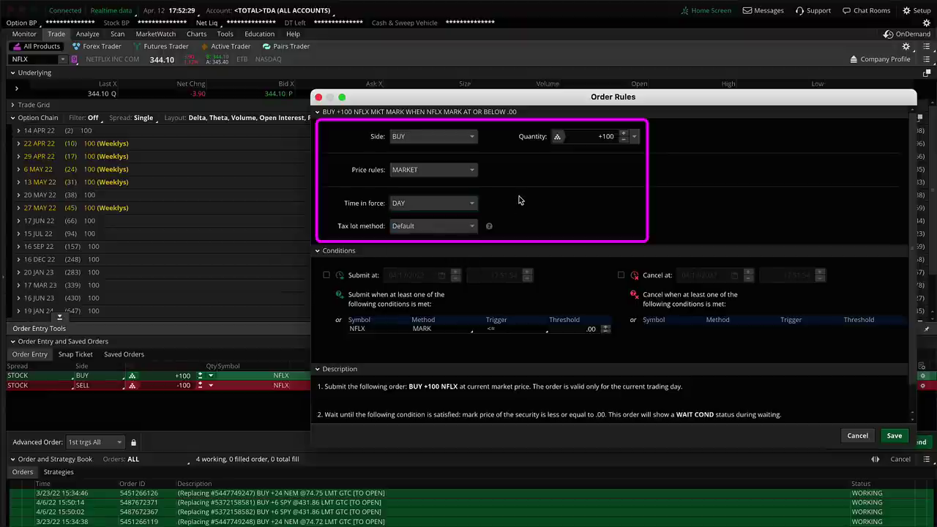
- Base the buy order's NFLX submit condition on a custom study and set its aggregation period to 15 Min
{"action": "left_click", "coordinate": [428, 328]}
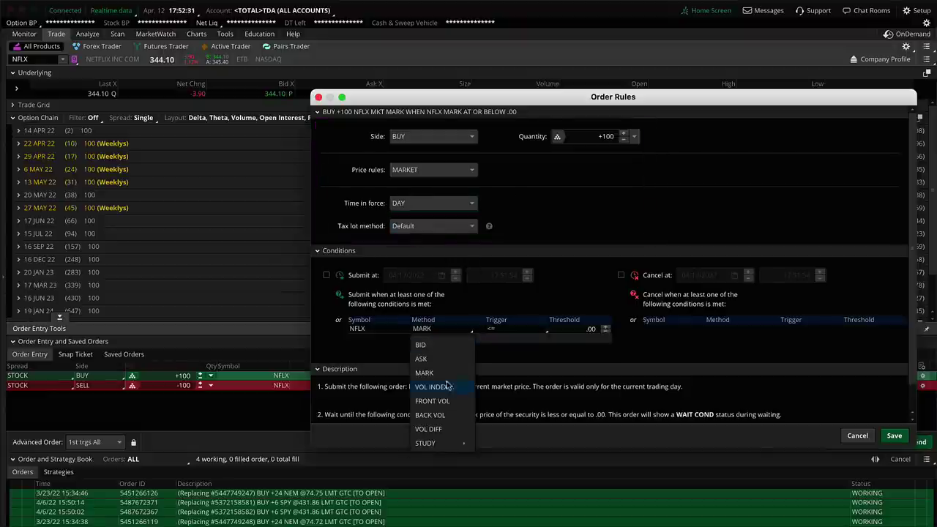
{"action": "mouse_move", "coordinate": [440, 445]}
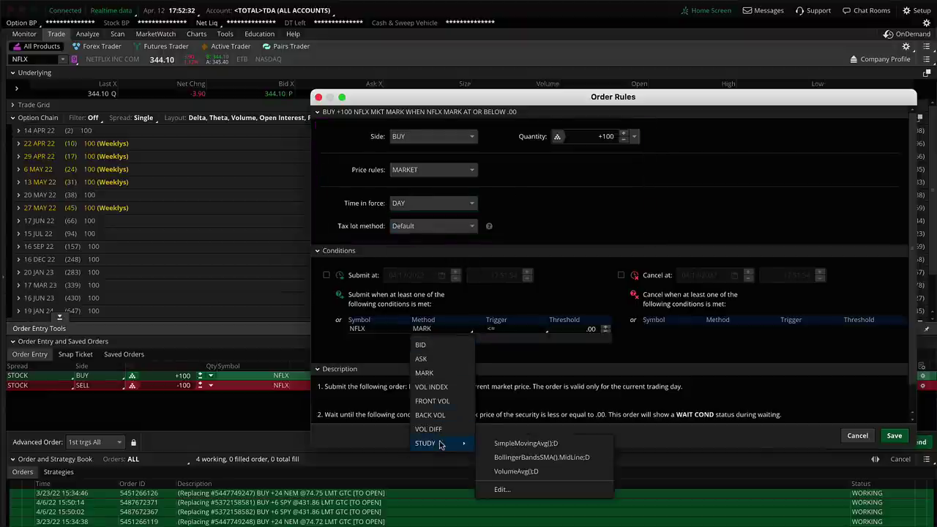
{"action": "left_click", "coordinate": [501, 488]}
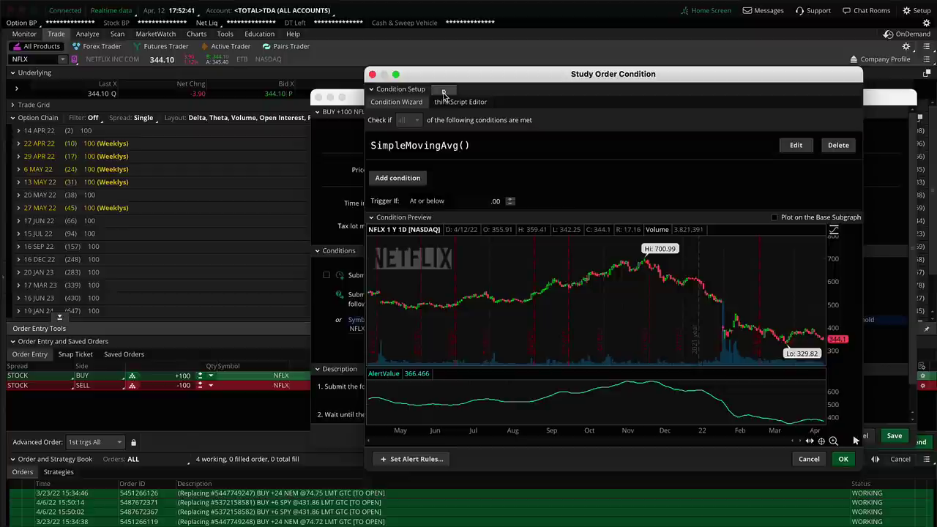
{"action": "left_click", "coordinate": [443, 92]}
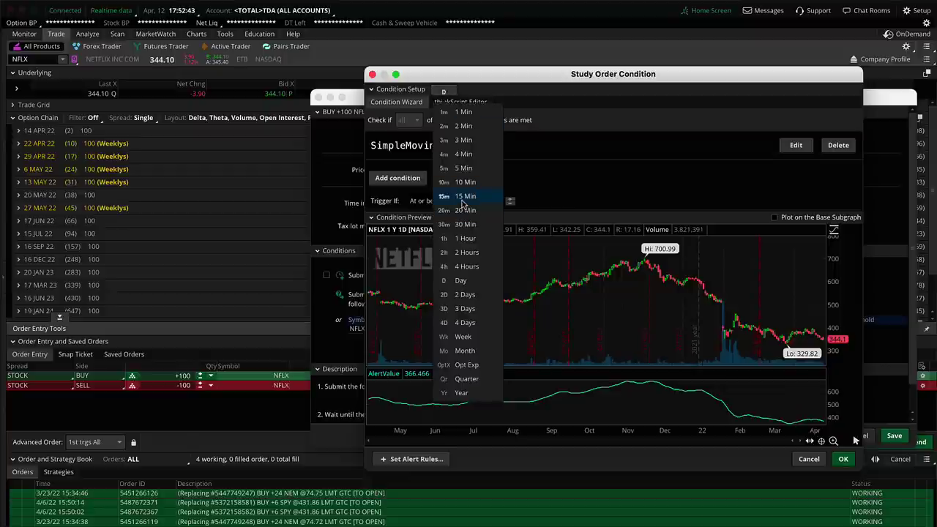
{"action": "left_click", "coordinate": [463, 196]}
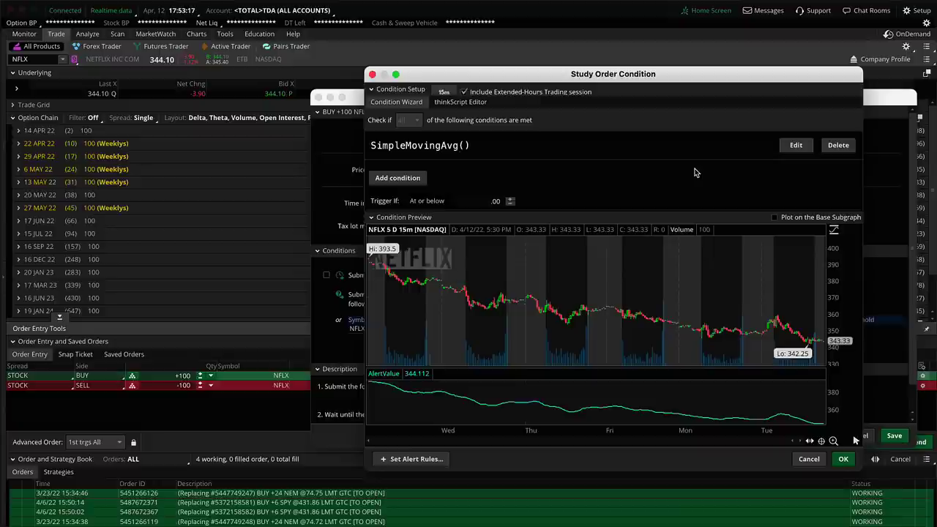
- Edit the buy order's study condition to use MovingAvgCrossover in place of SimpleMovingAvg
{"action": "left_click", "coordinate": [796, 145]}
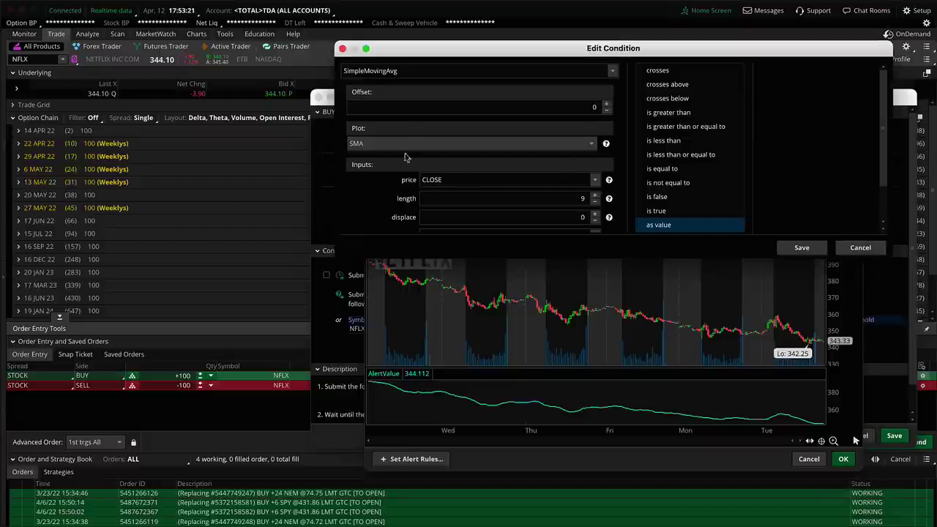
{"action": "left_click", "coordinate": [378, 76]}
{"action": "left_click", "coordinate": [368, 106]}
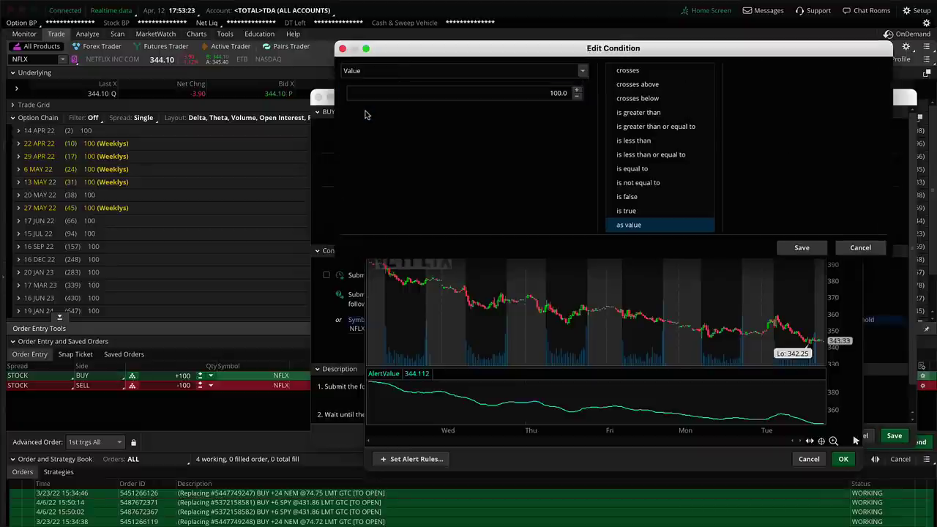
{"action": "left_click", "coordinate": [371, 71]}
{"action": "left_click", "coordinate": [367, 106]}
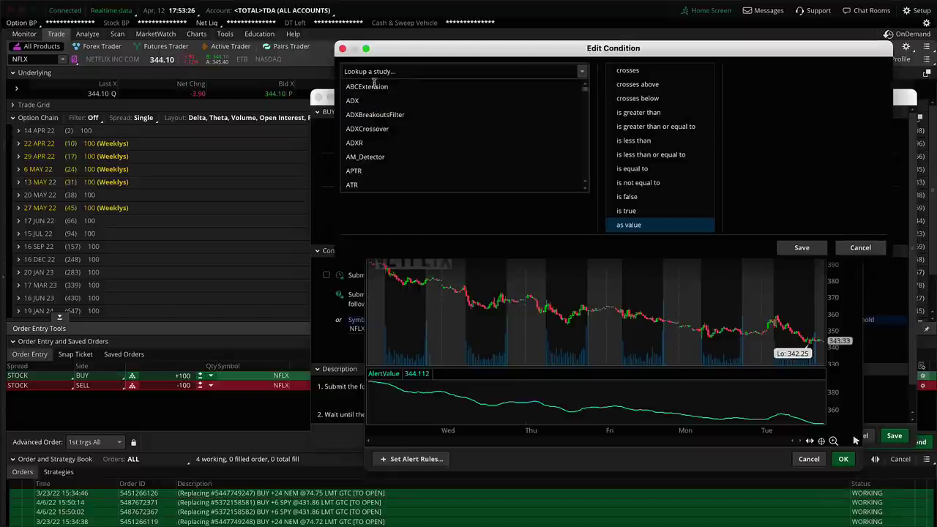
{"action": "type", "text": "movingavg"}
{"action": "left_click", "coordinate": [392, 116]}
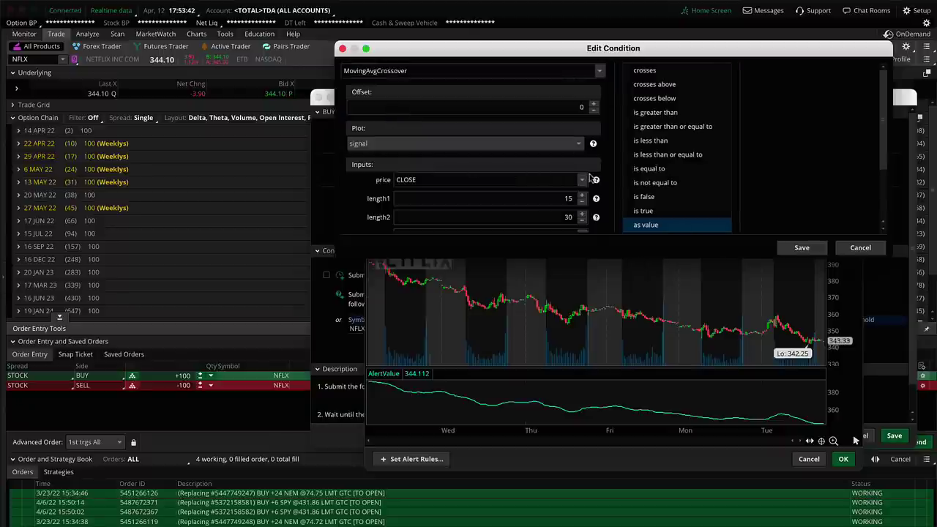
- Set the crossover's length1 to 8 and length2 to 13, with the comparison "is true"
{"action": "left_click", "coordinate": [553, 199]}
{"action": "key", "text": "BackSpace"}
{"action": "key", "text": "BackSpace"}
{"action": "type", "text": "8"}
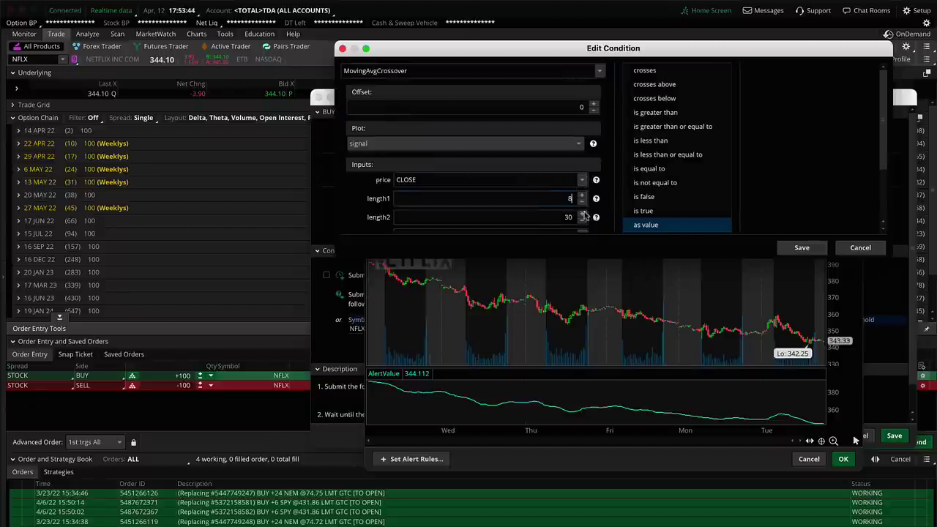
{"action": "key", "text": "Tab"}
{"action": "type", "text": "13"}
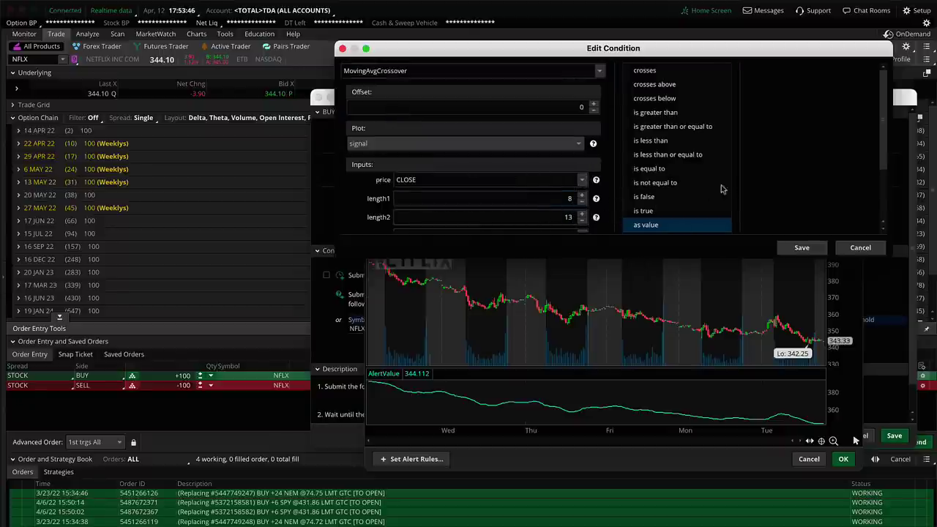
{"action": "left_click", "coordinate": [651, 212]}
- Set both average type1 and average type2 of the buy condition's crossover to EXPONENTIAL
{"action": "scroll", "coordinate": [512, 161], "scroll_direction": "down", "scroll_amount": 3}
{"action": "left_click", "coordinate": [523, 154]}
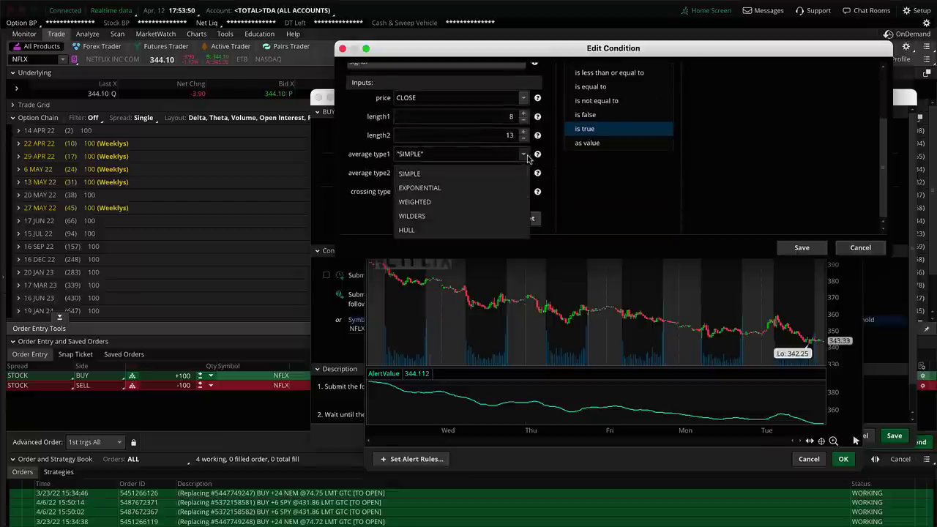
{"action": "left_click", "coordinate": [453, 188]}
{"action": "left_click", "coordinate": [524, 173]}
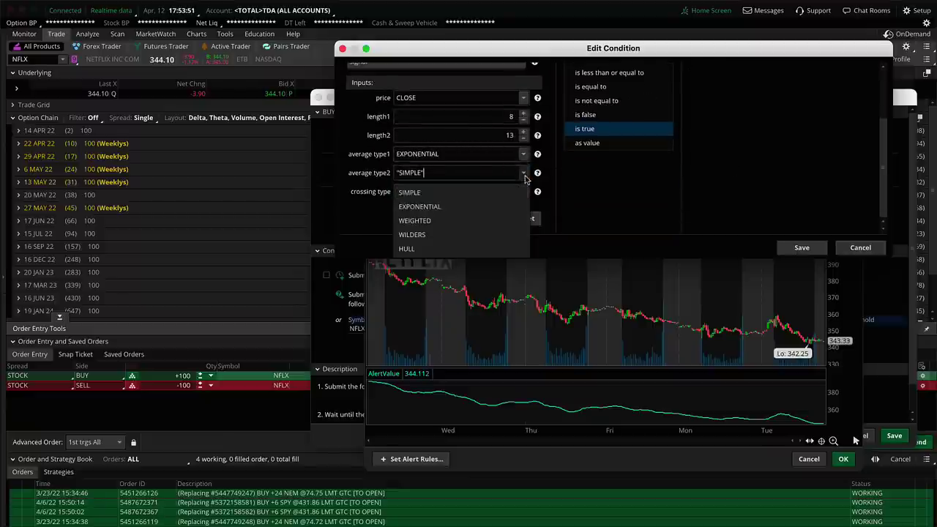
{"action": "left_click", "coordinate": [459, 207]}
- Set the crossover's offset to 1, then save the study condition and the buy order's rules
{"action": "scroll", "coordinate": [594, 154], "scroll_direction": "up", "scroll_amount": 3}
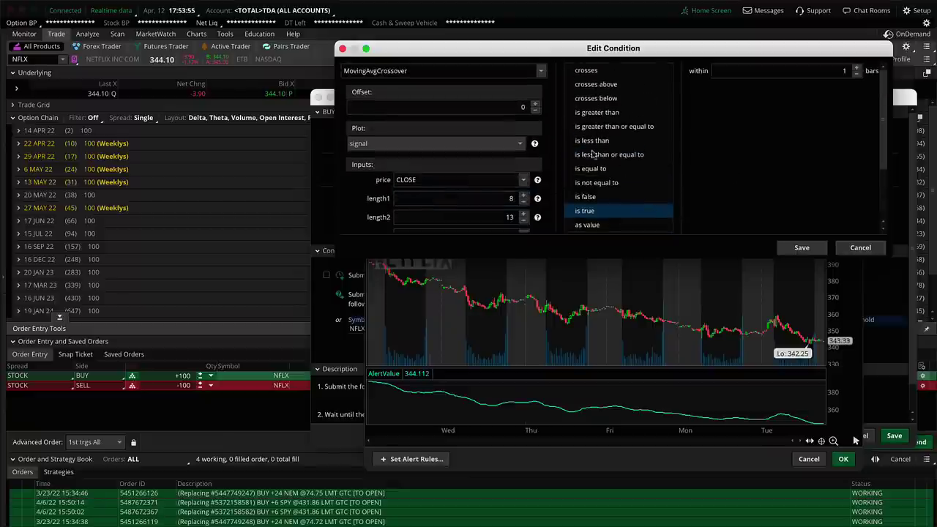
{"action": "left_click", "coordinate": [535, 104]}
{"action": "left_click", "coordinate": [800, 248]}
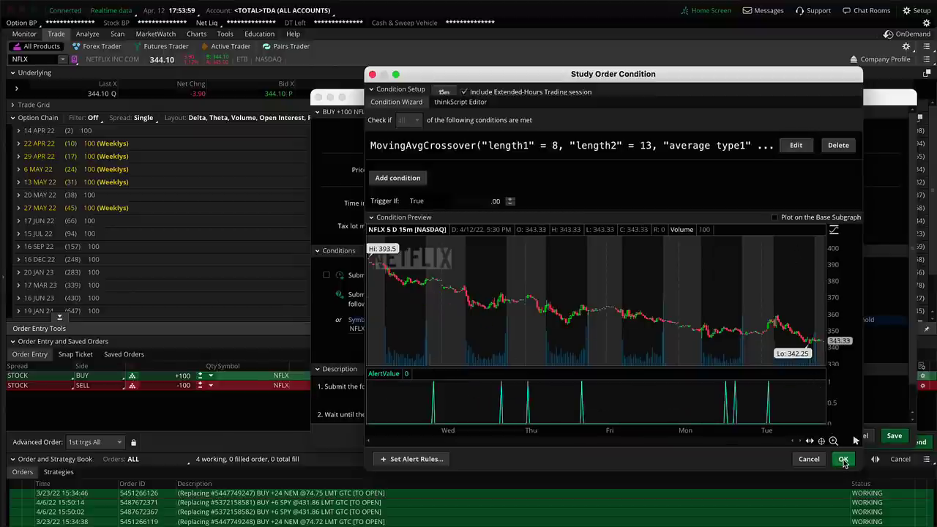
{"action": "left_click", "coordinate": [843, 459]}
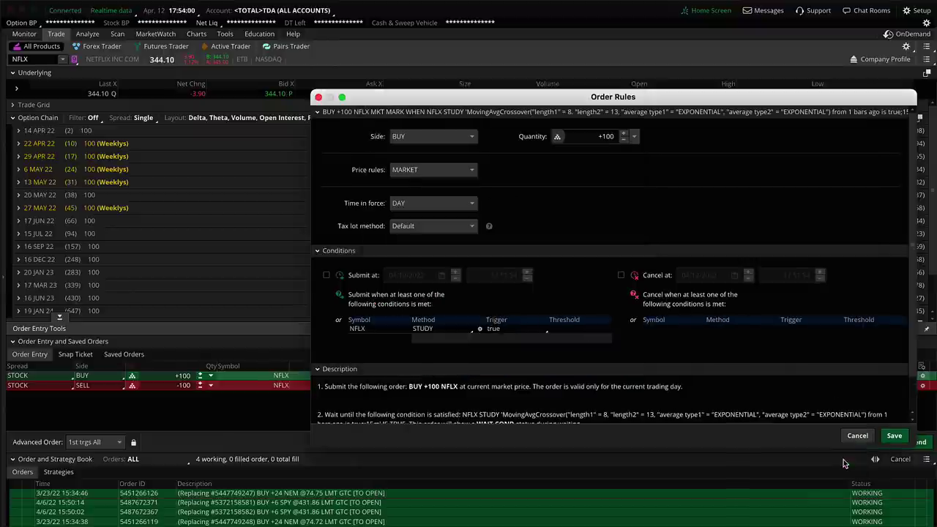
{"action": "left_click", "coordinate": [893, 436]}
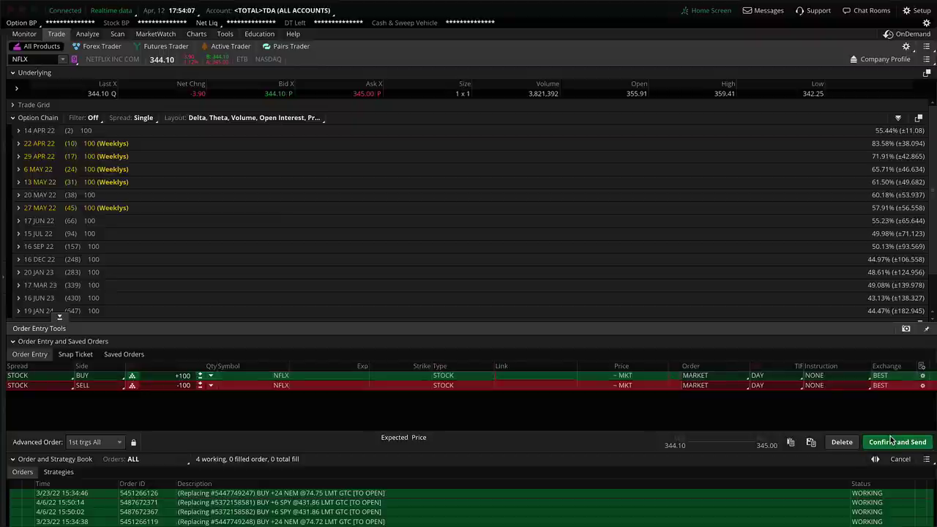
- Add an NFLX submit condition to the sell order's rules, based on a custom study with 15 Min aggregation
{"action": "left_click", "coordinate": [923, 387]}
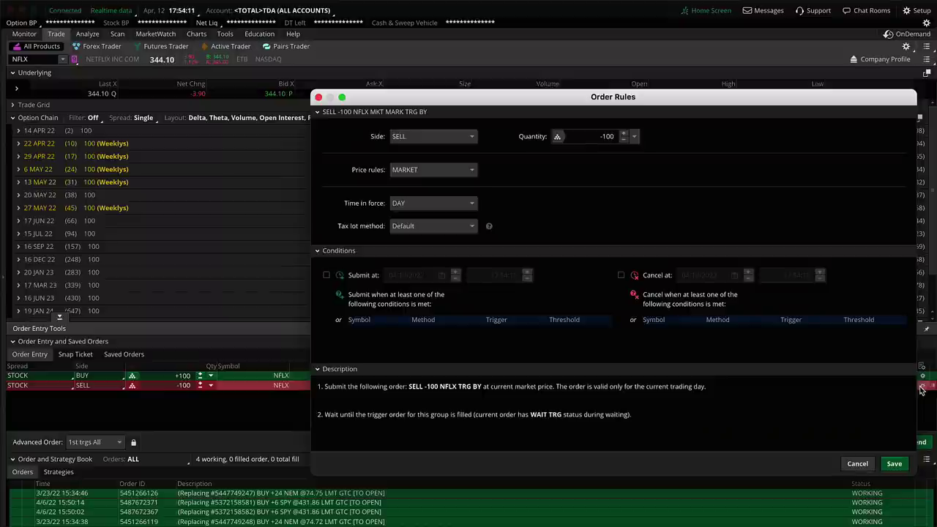
{"action": "left_click", "coordinate": [386, 329]}
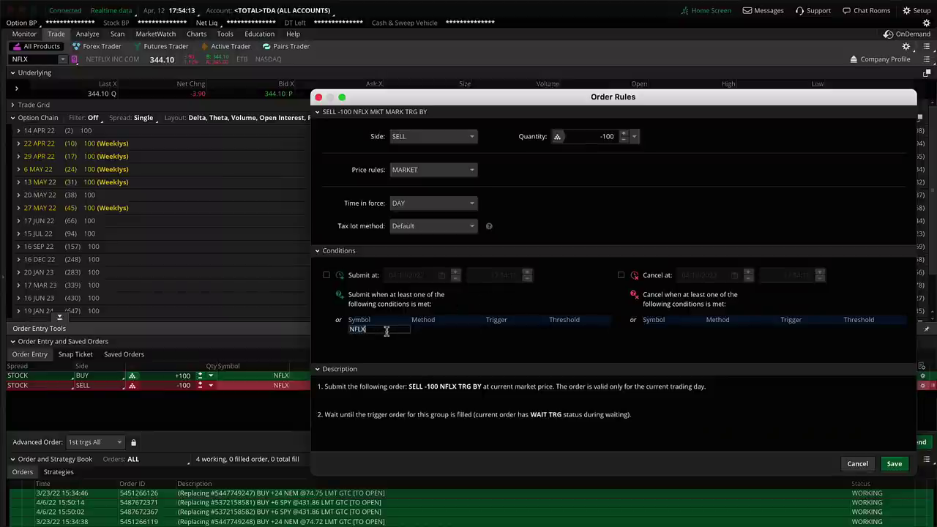
{"action": "left_click", "coordinate": [432, 331]}
{"action": "mouse_move", "coordinate": [449, 443]}
{"action": "left_click", "coordinate": [502, 488]}
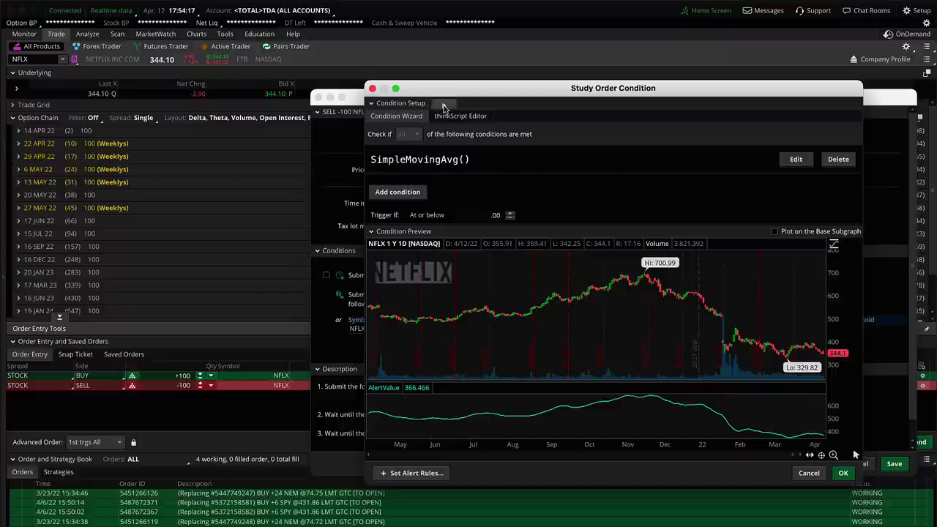
{"action": "left_click", "coordinate": [444, 106]}
{"action": "left_click", "coordinate": [454, 213]}
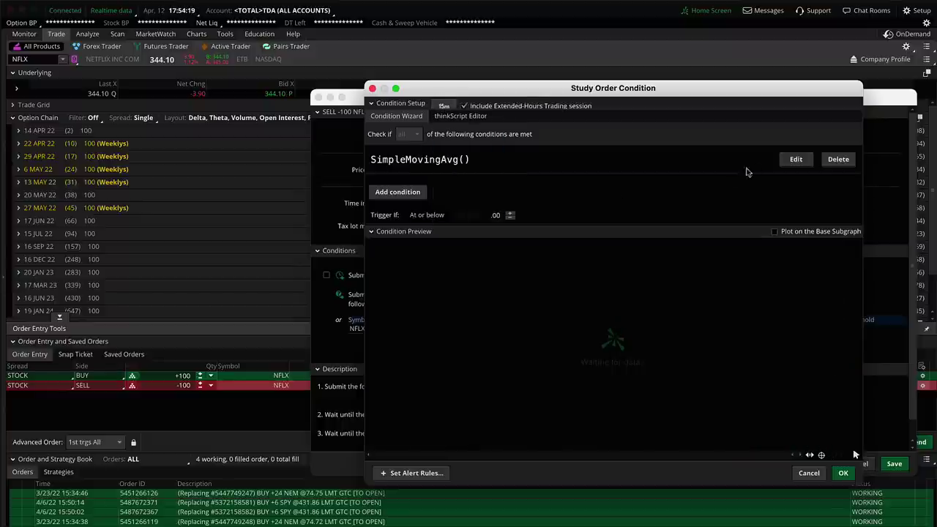
- Replace SimpleMovingAvg with MovingAvgCrossover in the sell order's study condition
{"action": "left_click", "coordinate": [795, 158]}
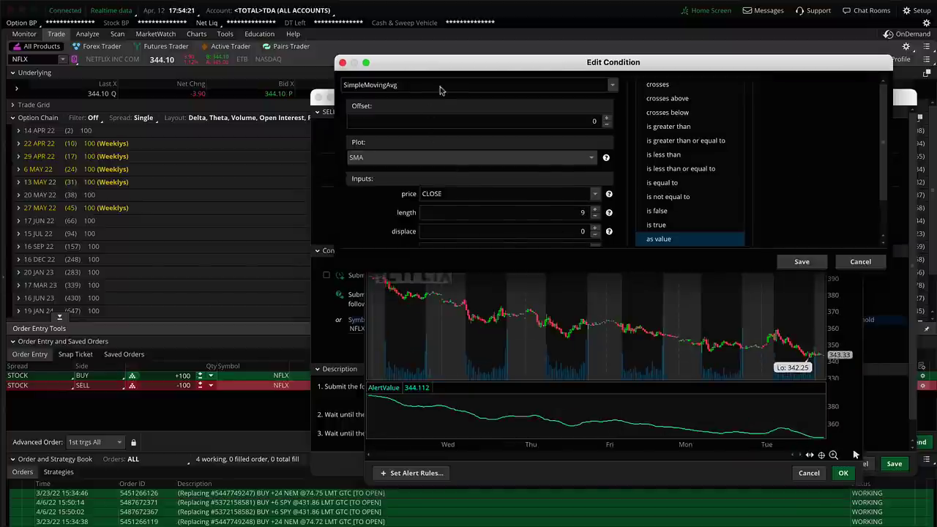
{"action": "left_click", "coordinate": [468, 85]}
{"action": "left_click", "coordinate": [371, 132]}
{"action": "left_click", "coordinate": [370, 85]}
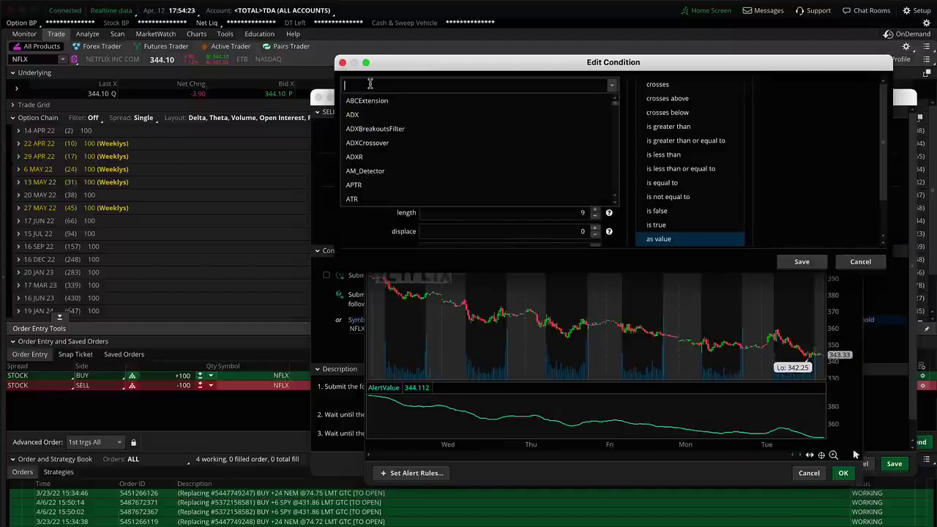
{"action": "type", "text": "movinb"}
{"action": "key", "text": "BackSpace"}
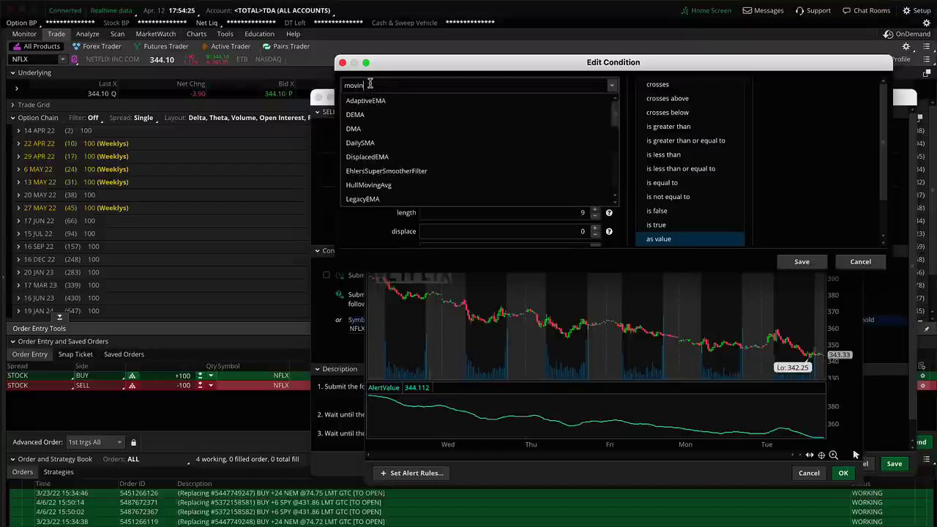
{"action": "type", "text": "ga"}
{"action": "left_click", "coordinate": [393, 130]}
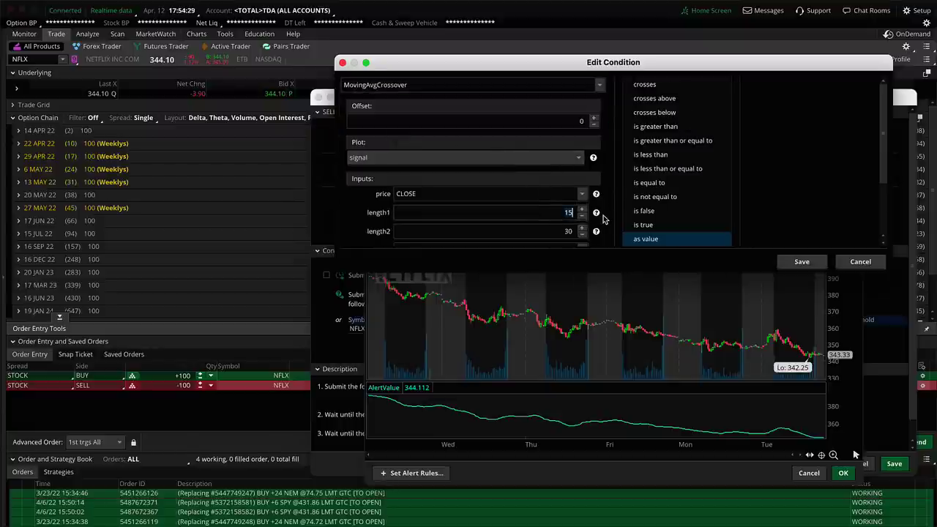
- Set the sell condition's crossover lengths to 8 and 13, with the comparison "is true"
{"action": "type", "text": "8"}
{"action": "key", "text": "Tab"}
{"action": "type", "text": "13"}
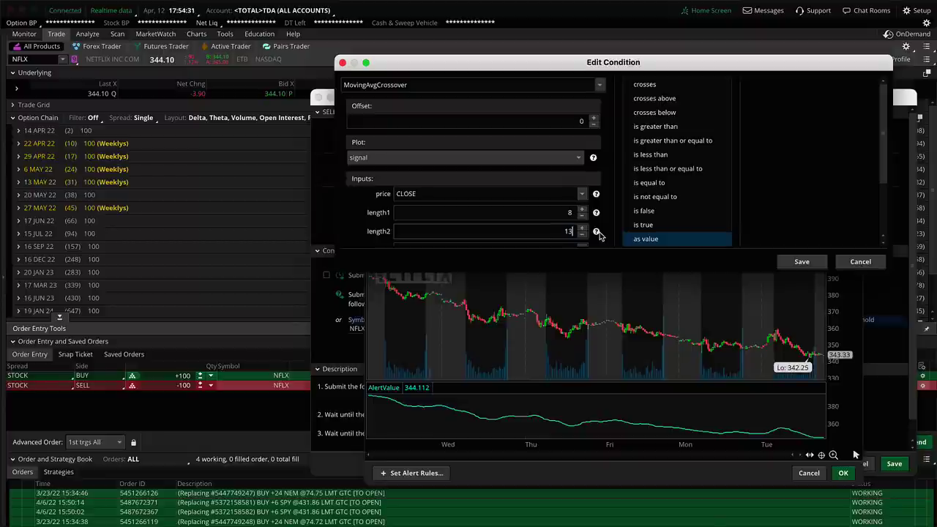
{"action": "scroll", "coordinate": [597, 232], "scroll_direction": "down", "scroll_amount": 3}
{"action": "left_click", "coordinate": [642, 146]}
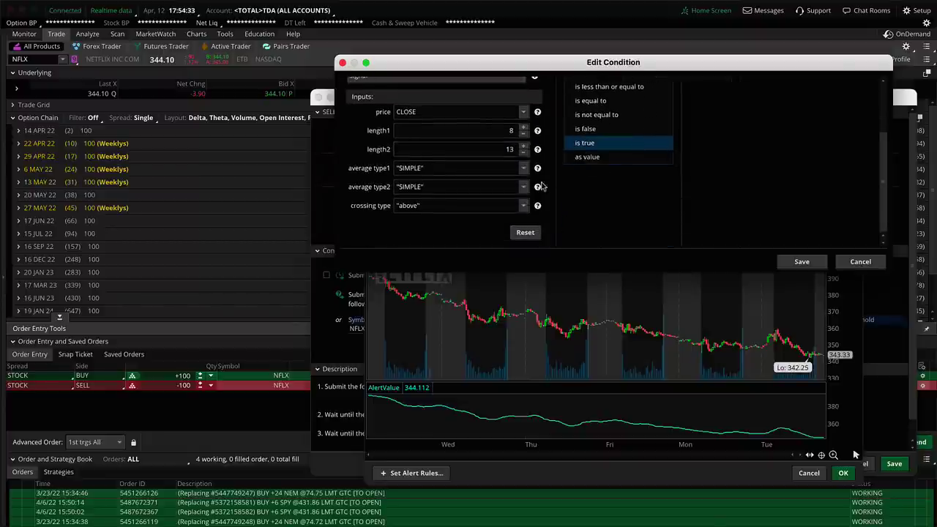
- Set both average types of the moving average crossover condition to EXPONENTIAL and its crossing type to below
{"action": "left_click", "coordinate": [522, 169]}
{"action": "left_click", "coordinate": [442, 206]}
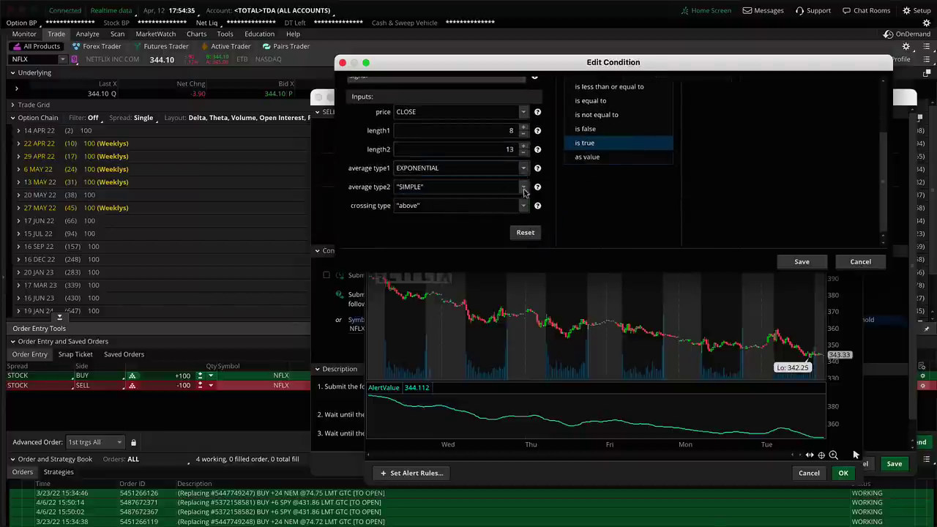
{"action": "left_click", "coordinate": [522, 188]}
{"action": "left_click", "coordinate": [446, 224]}
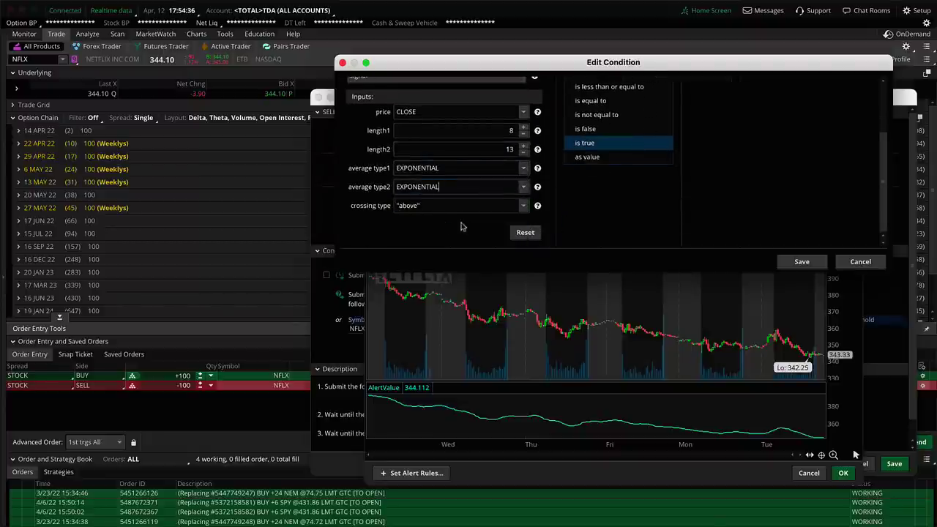
{"action": "left_click", "coordinate": [523, 206]}
{"action": "left_click", "coordinate": [421, 241]}
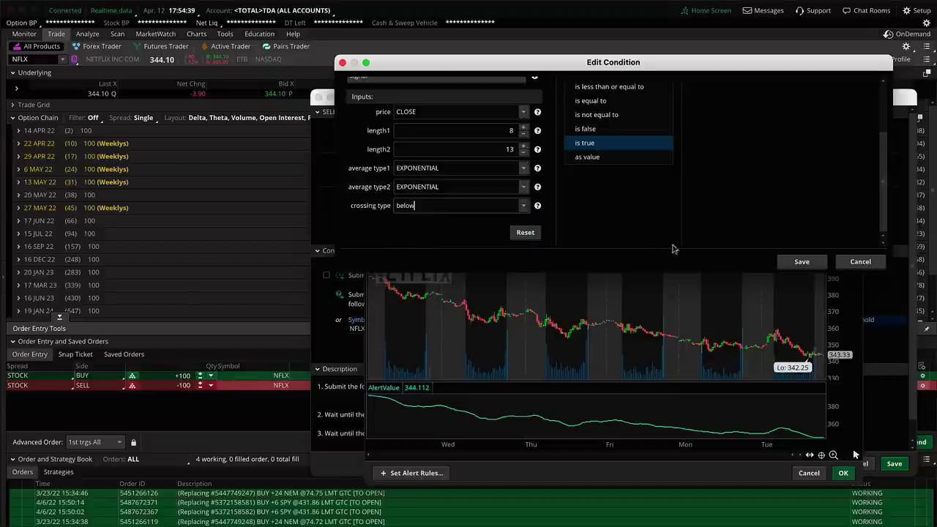
- Set the crossover condition's offset to 1 and save the condition and the NFLX sell order's rules
{"action": "scroll", "coordinate": [650, 165], "scroll_direction": "up", "scroll_amount": 3}
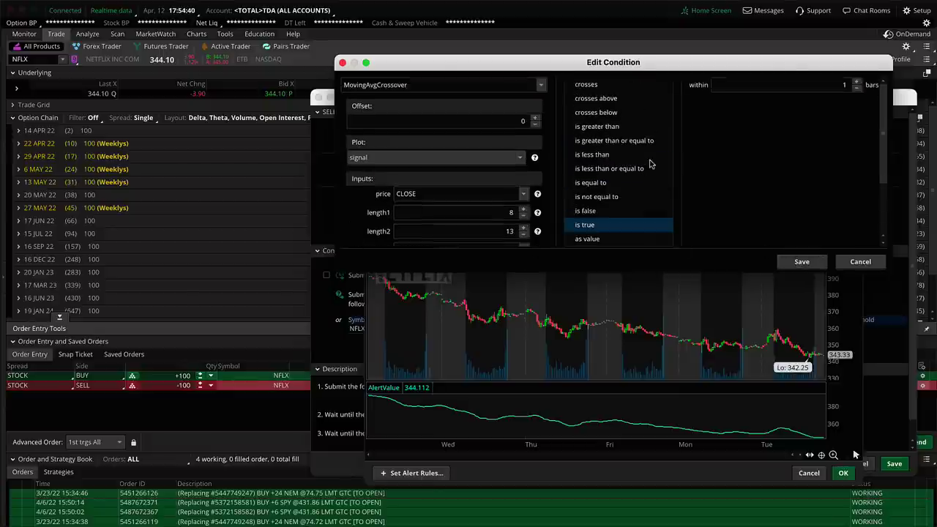
{"action": "left_click", "coordinate": [535, 118]}
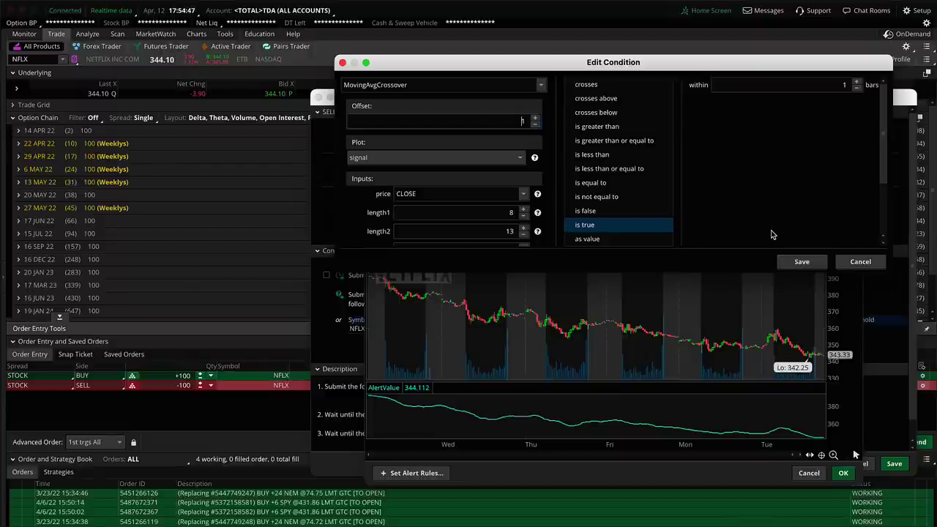
{"action": "scroll", "coordinate": [772, 234], "scroll_direction": "down", "scroll_amount": 3}
{"action": "scroll", "coordinate": [772, 234], "scroll_direction": "up", "scroll_amount": 3}
{"action": "left_click", "coordinate": [803, 262]}
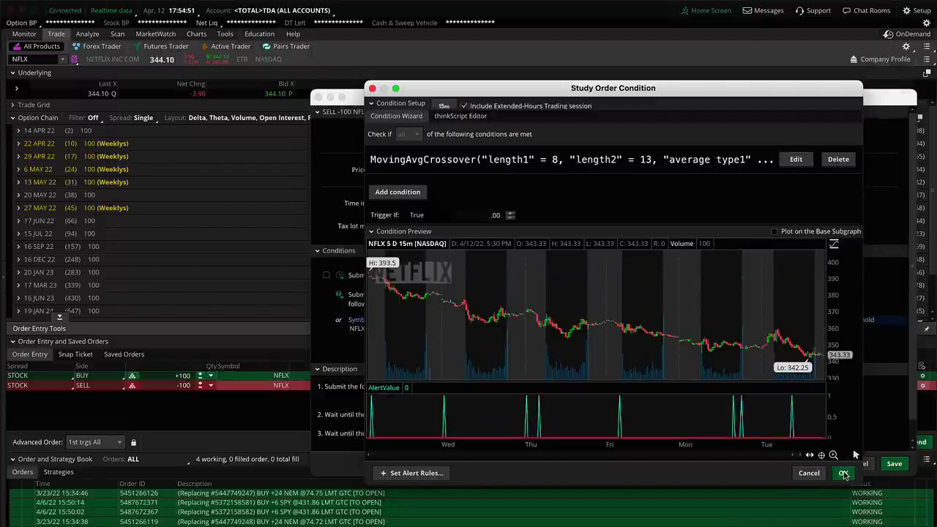
{"action": "left_click", "coordinate": [842, 474]}
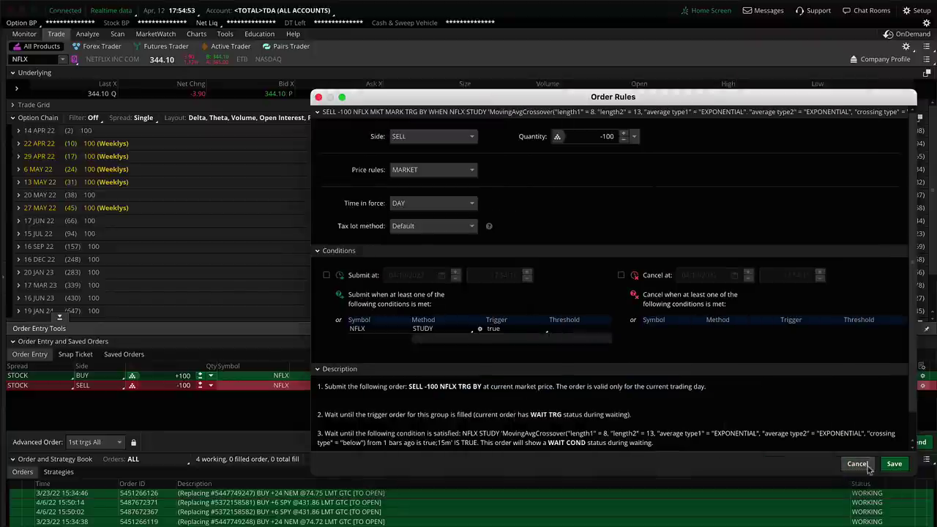
{"action": "left_click", "coordinate": [892, 463]}
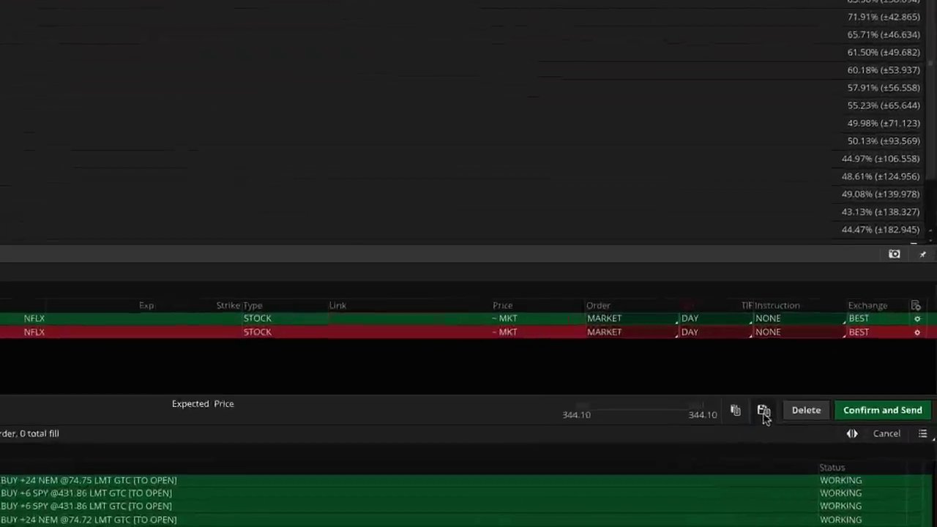
- Save the staged NFLX buy and sell orders as a custom order template named "15m NFLX MA Cross"
{"action": "left_click", "coordinate": [810, 444]}
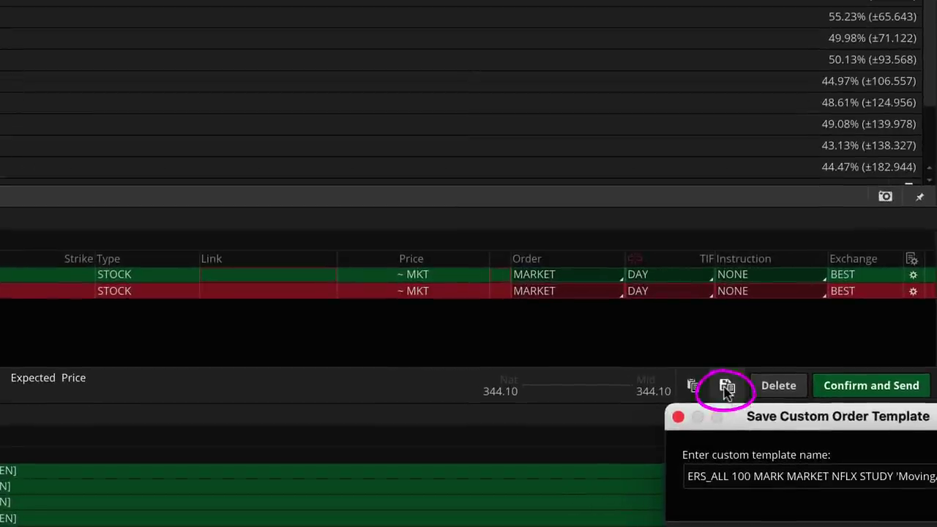
{"action": "left_click_drag", "start_coordinate": [811, 418], "coordinate": [613, 360]}
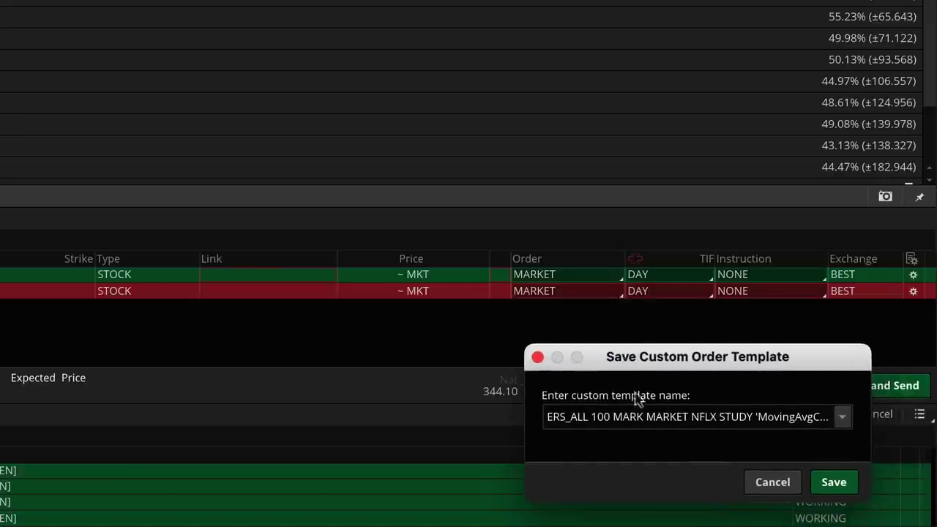
{"action": "left_click", "coordinate": [658, 415]}
{"action": "key", "text": "super+a"}
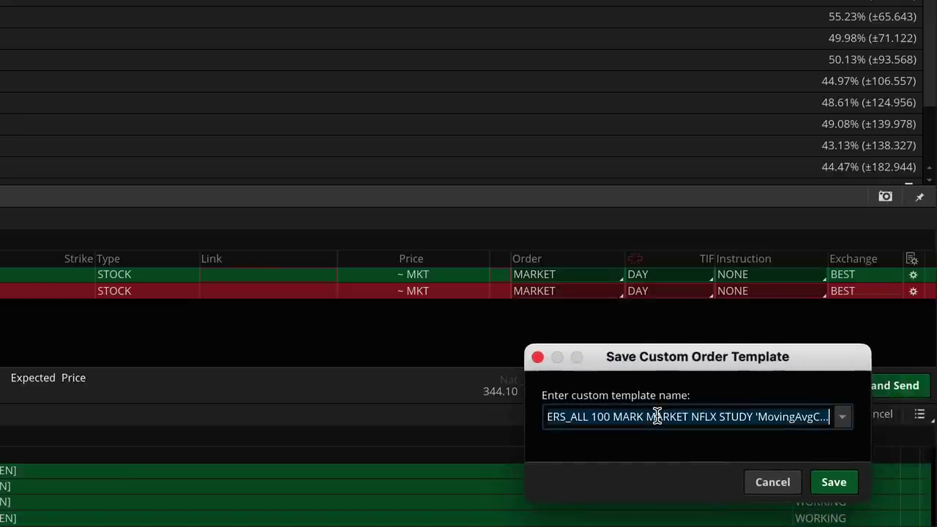
{"action": "key", "text": "BackSpace"}
{"action": "type", "text": "15m"}
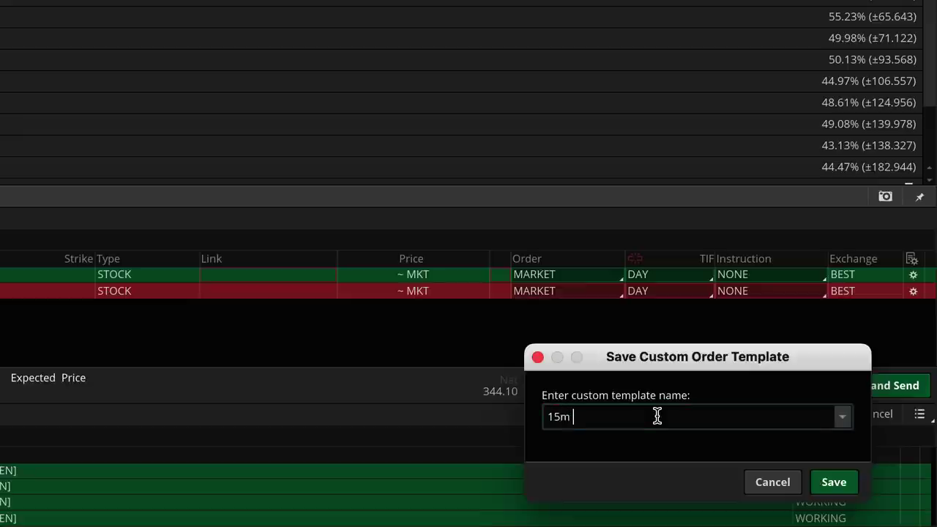
{"action": "type", "text": " NFLF MA Cross"}
{"action": "triple_click", "coordinate": [598, 407]}
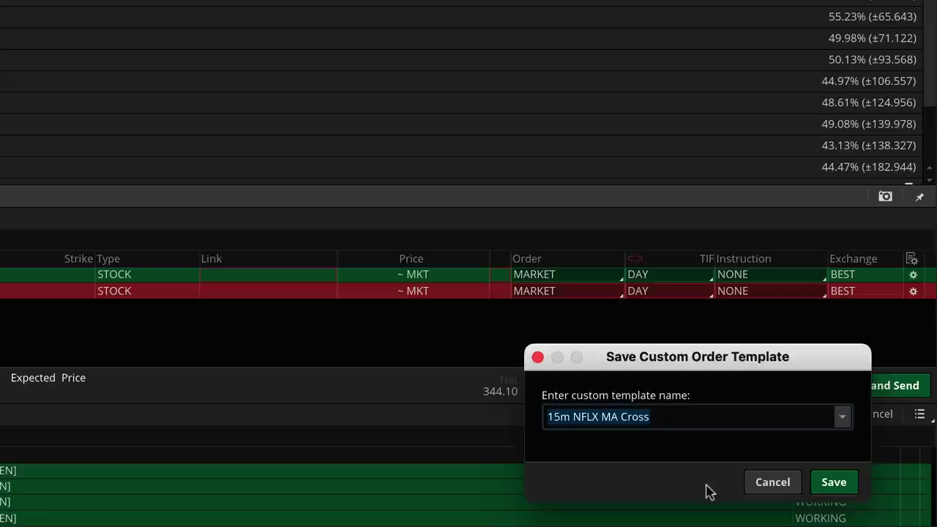
{"action": "left_click", "coordinate": [823, 486]}
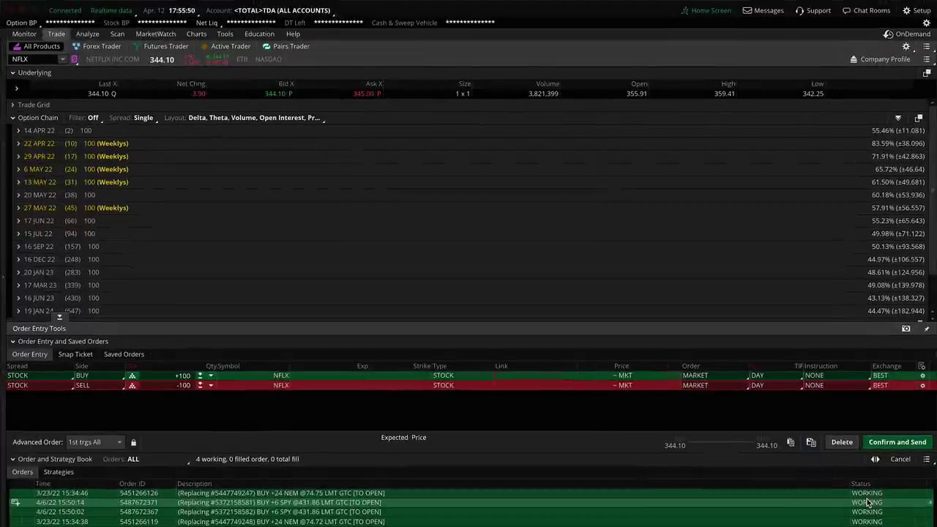
- Delete the staged NFLX orders and display the custom buy order templates available for NFLX
{"action": "left_click", "coordinate": [835, 443]}
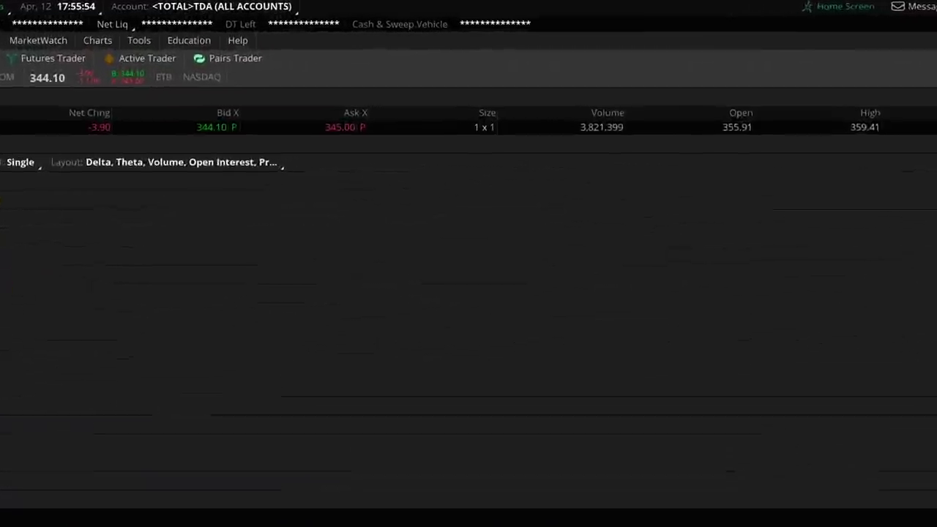
{"action": "right_click", "coordinate": [337, 122]}
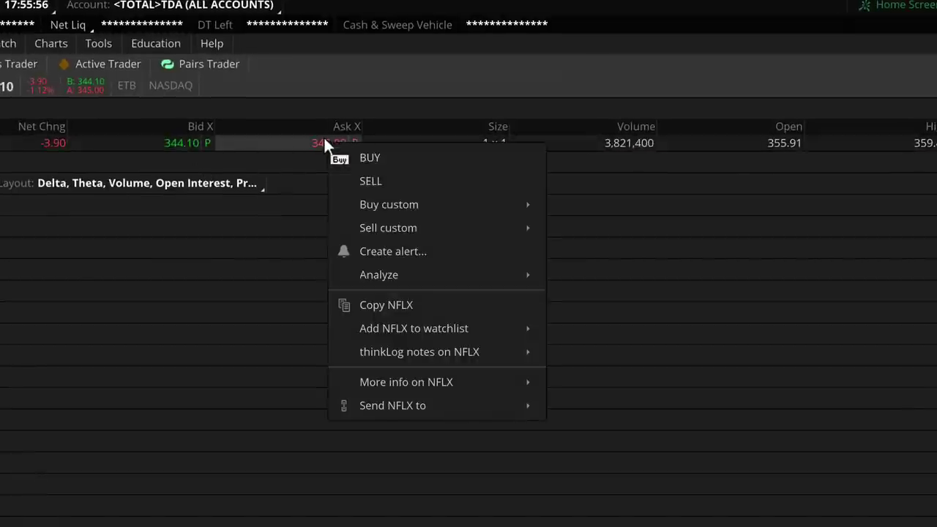
{"action": "mouse_move", "coordinate": [477, 205]}
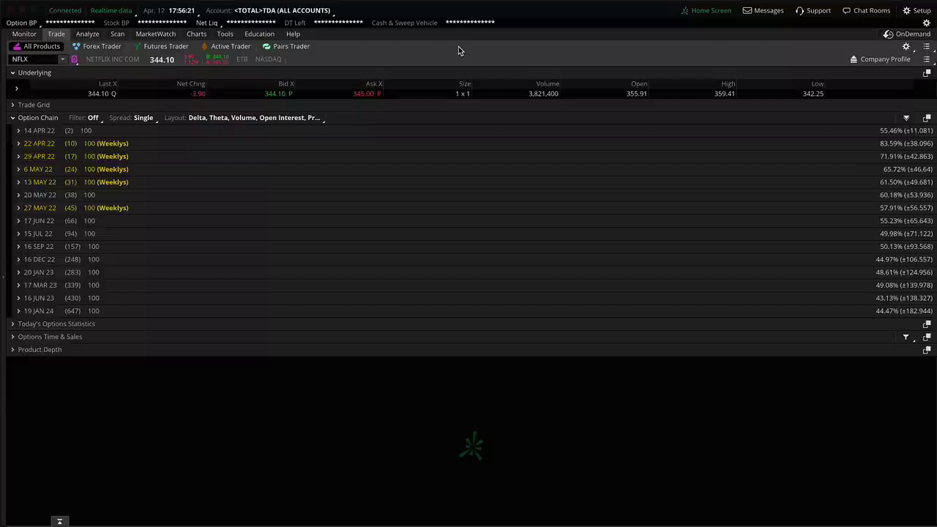
- Load the symbol AAPL and stage a custom buy order using the "15m NFLX MA Cross" template
{"action": "left_click", "coordinate": [33, 59]}
{"action": "type", "text": "AAPL"}
{"action": "key", "text": "Return"}
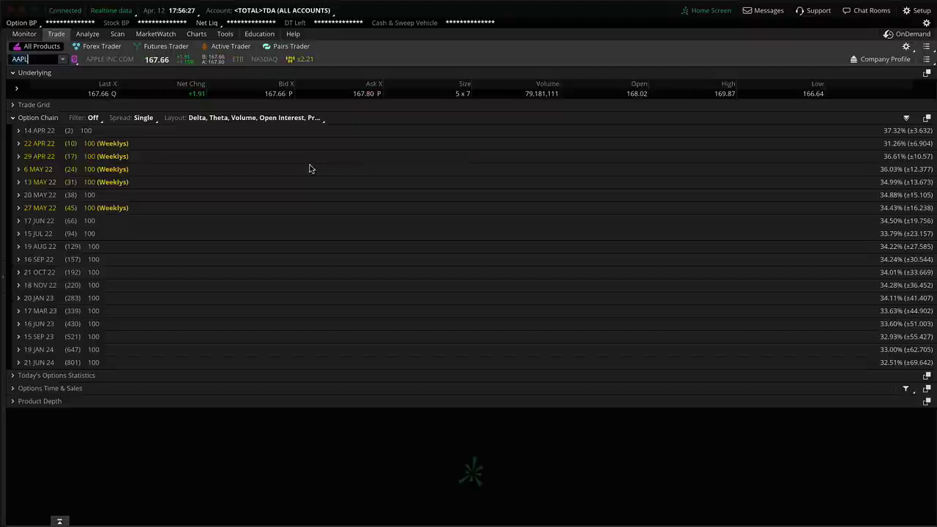
{"action": "left_click", "coordinate": [27, 61]}
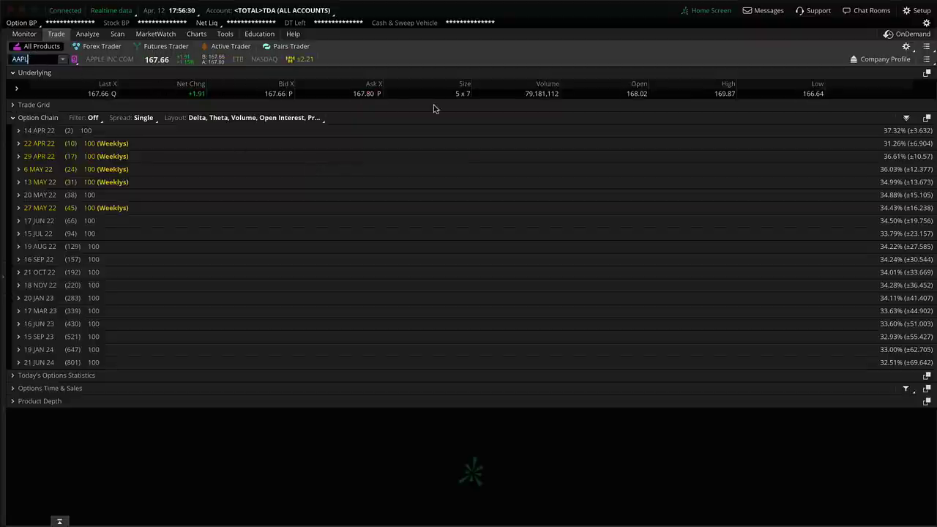
{"action": "left_click", "coordinate": [351, 99]}
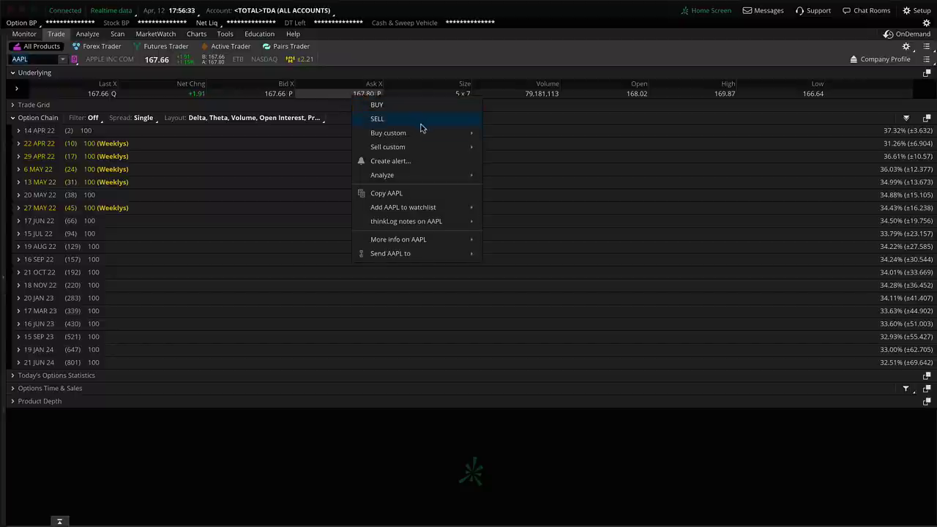
{"action": "mouse_move", "coordinate": [433, 136]}
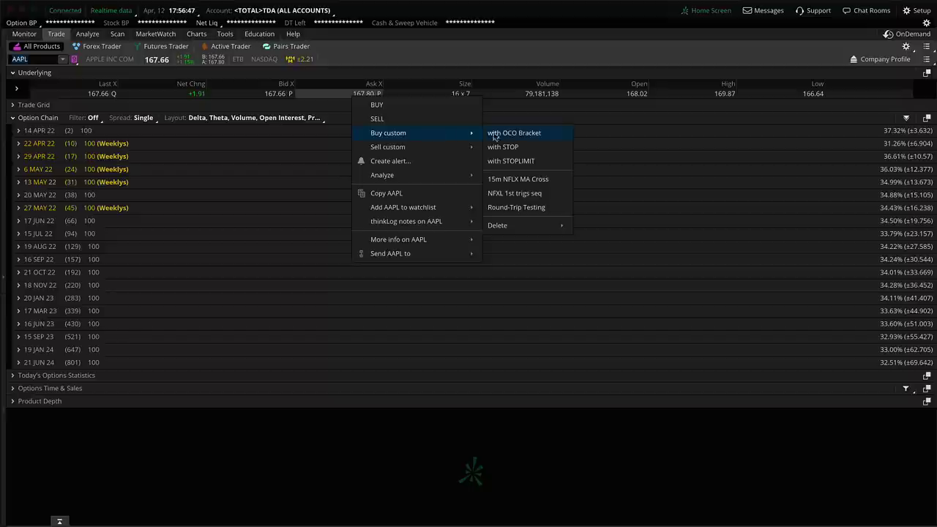
{"action": "left_click", "coordinate": [521, 183]}
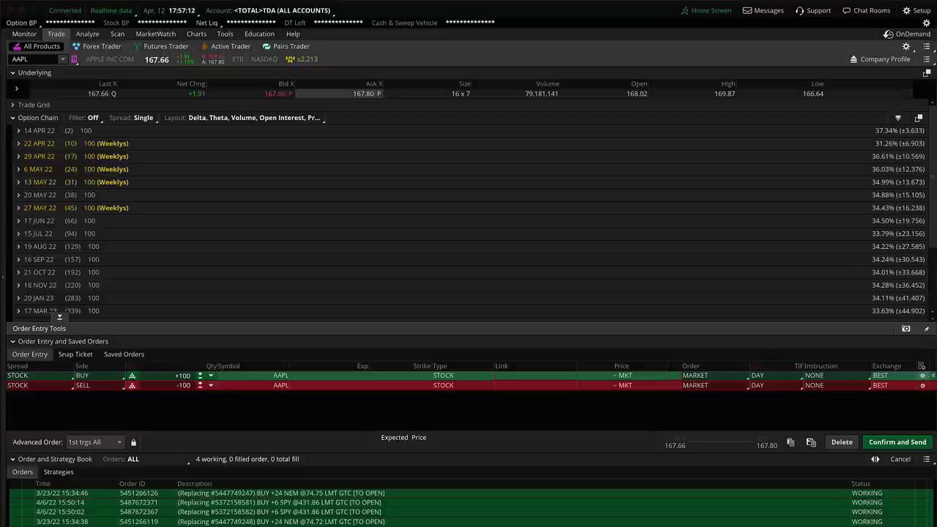
- Open the order rules of the AAPL buy order and set its submit condition's symbol to AAPL
{"action": "left_click", "coordinate": [922, 376]}
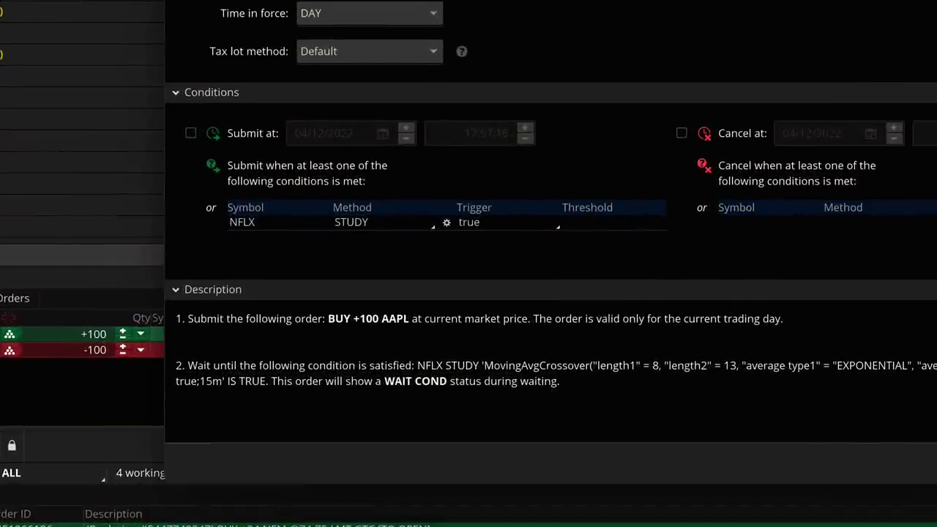
{"action": "left_click", "coordinate": [278, 226]}
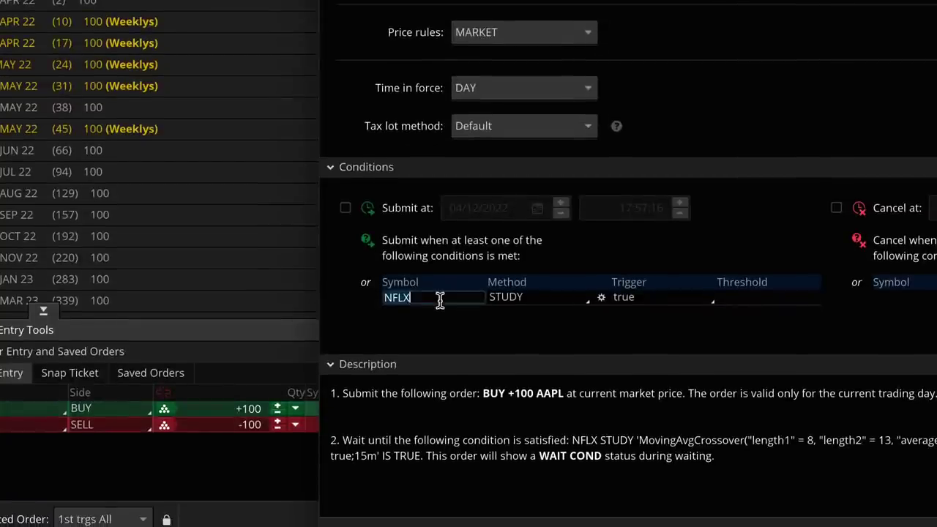
{"action": "type", "text": "AAPL"}
{"action": "key", "text": "Return"}
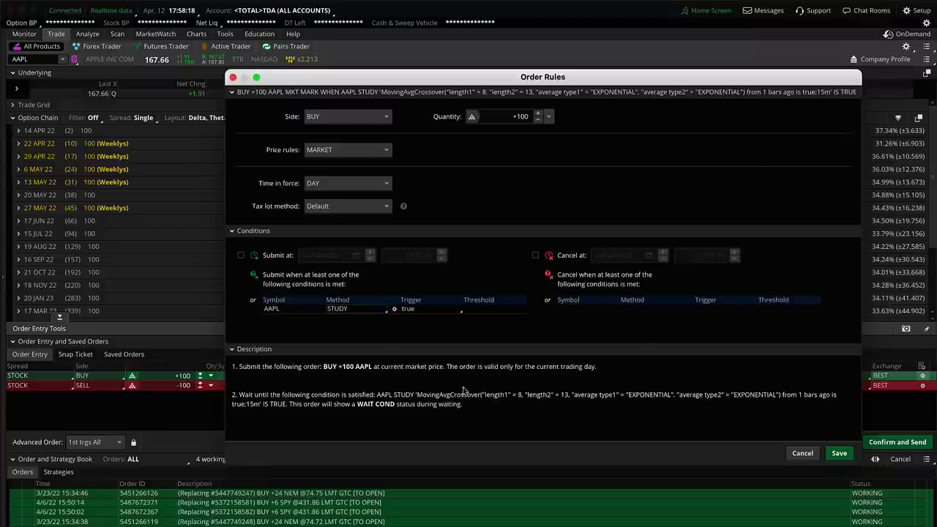
- Open the AAPL buy order's study condition and check its aggregation period and the available alternatives
{"action": "left_click", "coordinate": [358, 309]}
{"action": "mouse_move", "coordinate": [372, 438]}
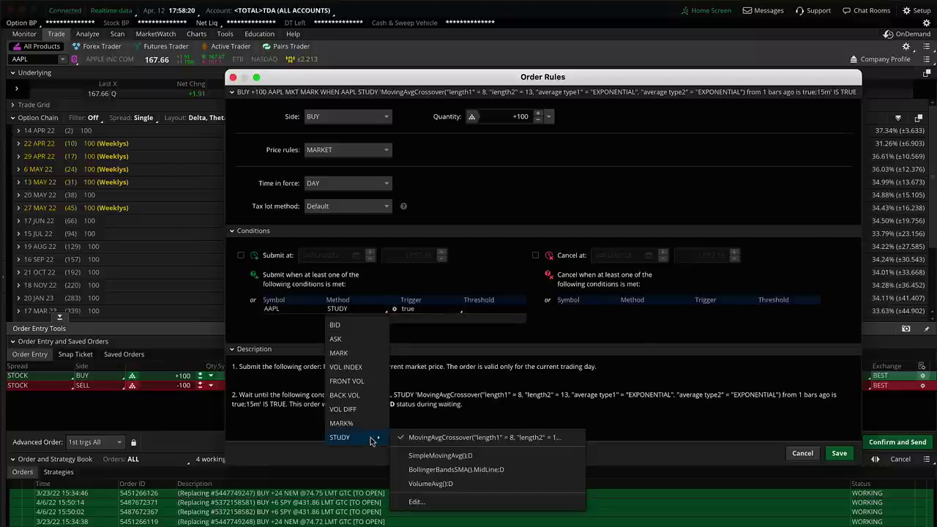
{"action": "left_click", "coordinate": [415, 503]}
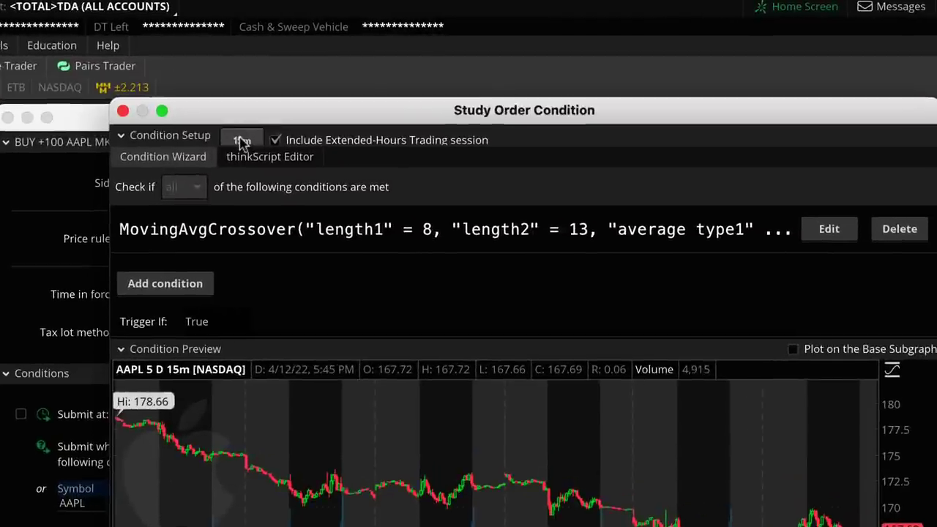
{"action": "left_click", "coordinate": [242, 141]}
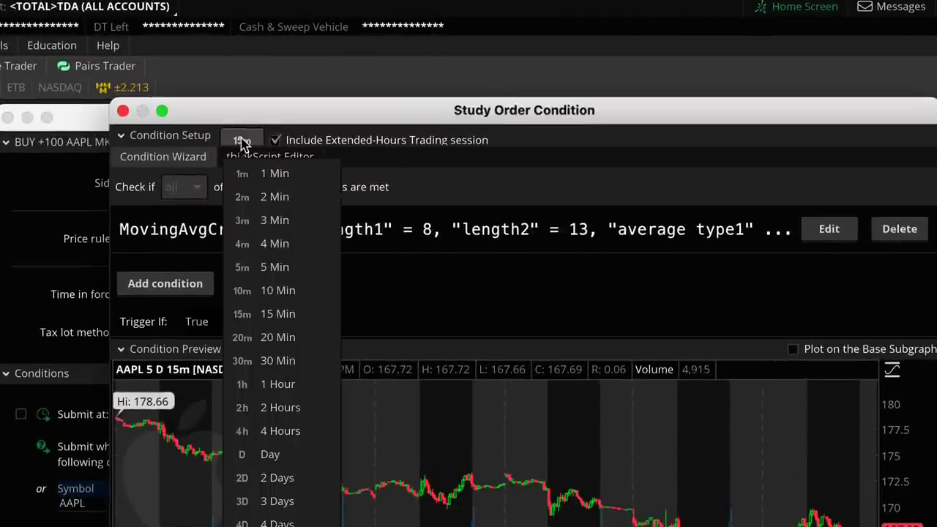
{"action": "left_click", "coordinate": [341, 131]}
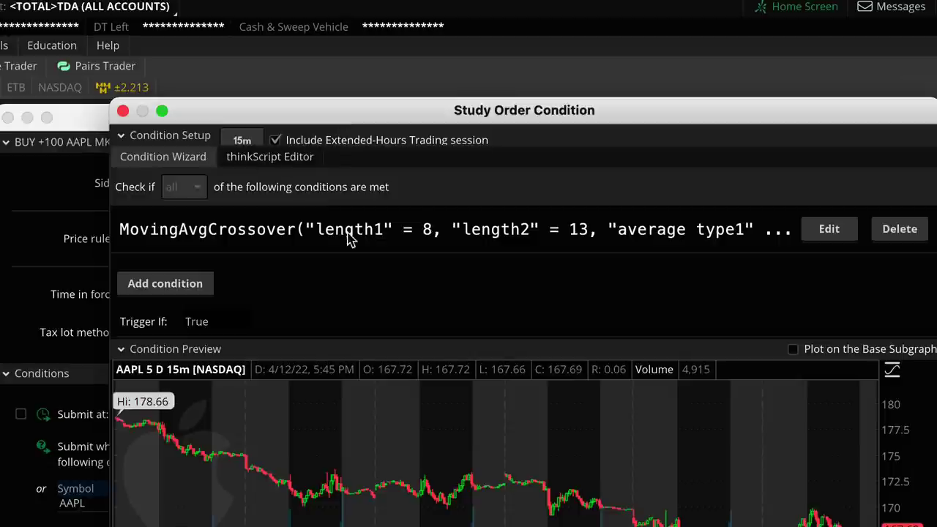
- Review the MovingAvgCrossover condition's inputs and save the condition together with the AAPL buy order's rules
{"action": "left_click", "coordinate": [819, 237]}
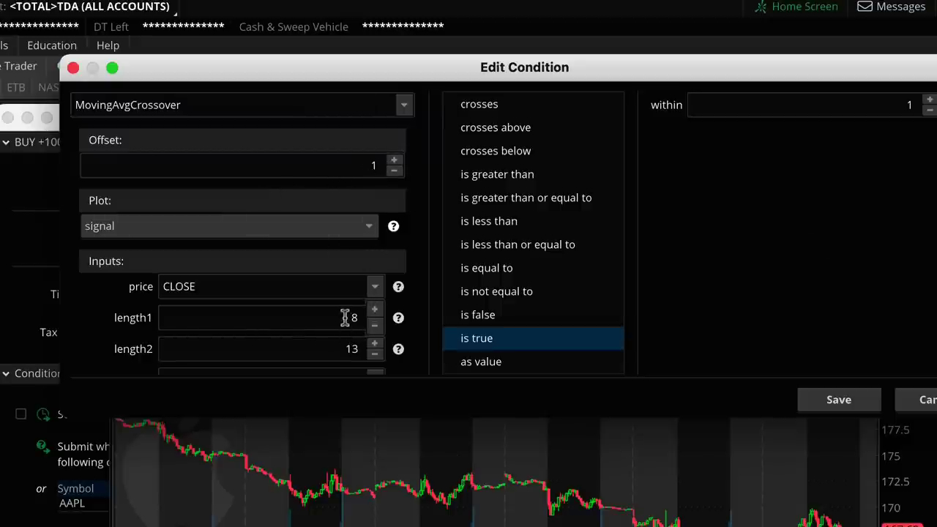
{"action": "scroll", "coordinate": [728, 294], "scroll_direction": "down", "scroll_amount": 4}
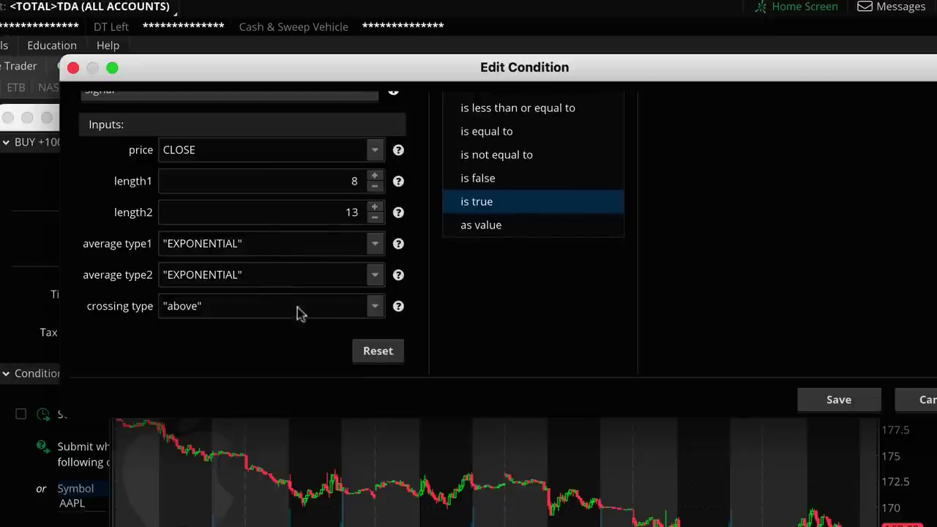
{"action": "scroll", "coordinate": [539, 314], "scroll_direction": "up", "scroll_amount": 4}
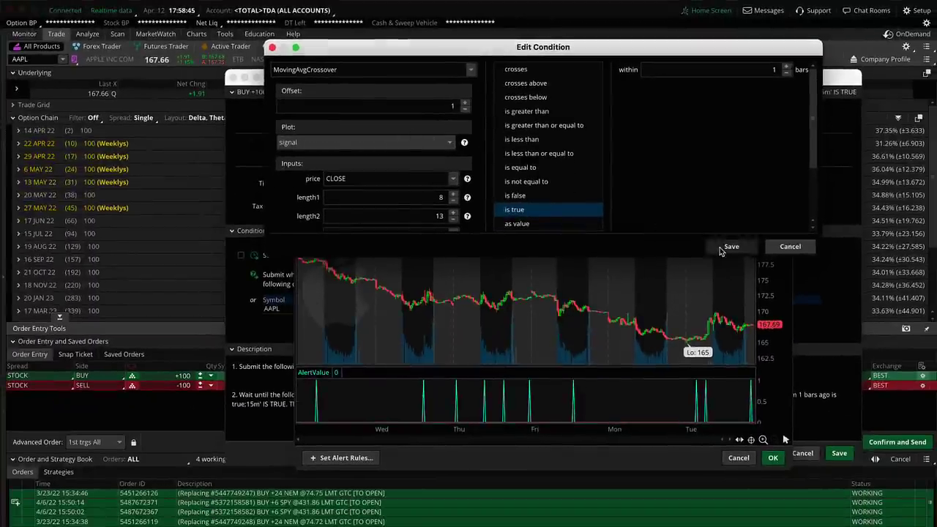
{"action": "left_click", "coordinate": [721, 250]}
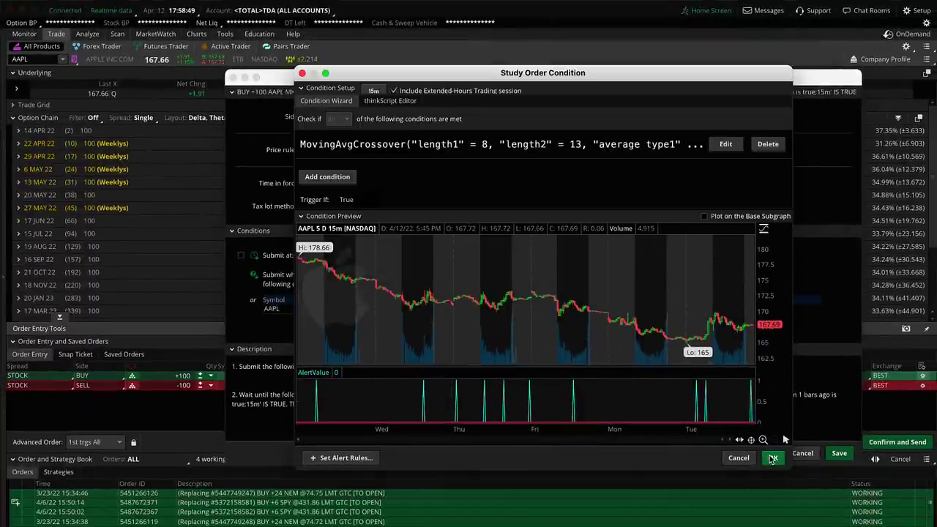
{"action": "left_click", "coordinate": [773, 458]}
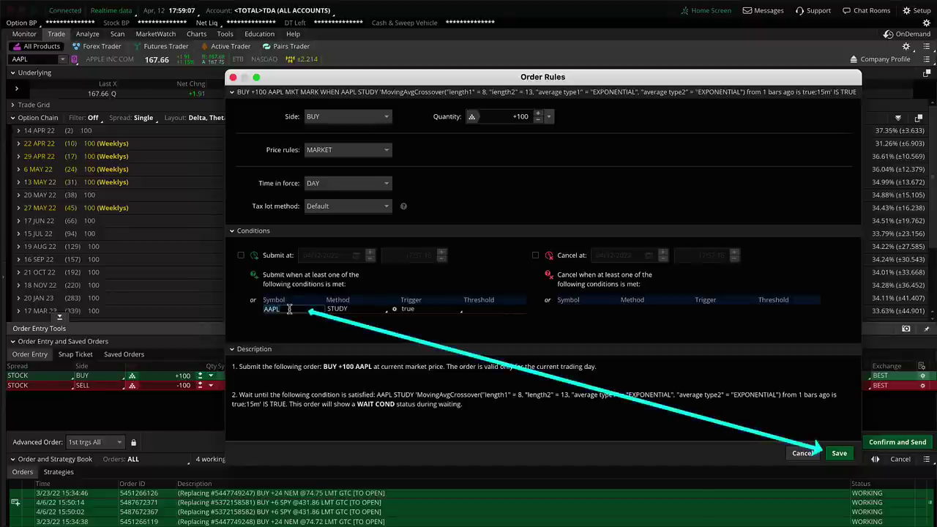
{"action": "left_click", "coordinate": [838, 453]}
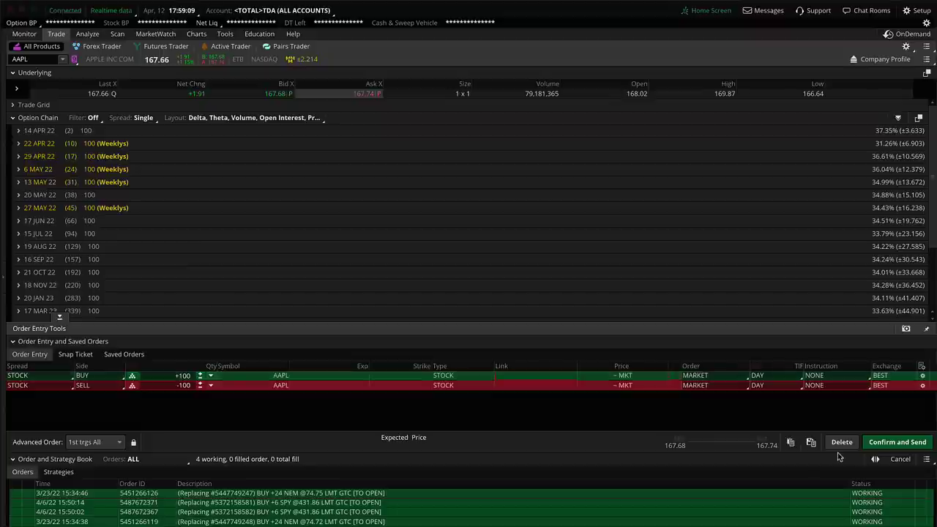
- Open the order rules of the AAPL sell order and set its submit condition's symbol to AAPL
{"action": "left_click", "coordinate": [922, 385]}
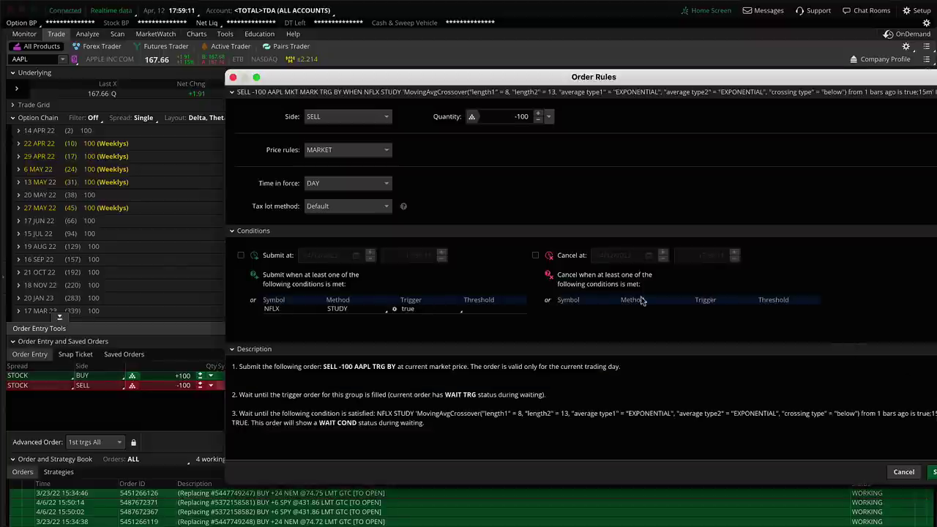
{"action": "left_click", "coordinate": [293, 309]}
{"action": "type", "text": "AAPL"}
{"action": "key", "text": "Return"}
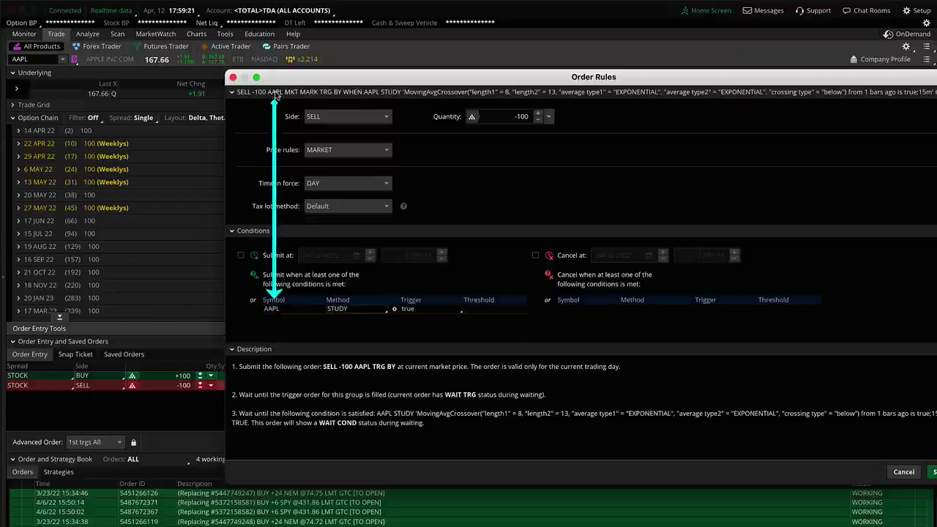
- Review the AAPL sell order's MovingAvgCrossover study condition, including its offset, lengths, average types and crossing type, and exit without saving
{"action": "left_click", "coordinate": [361, 309]}
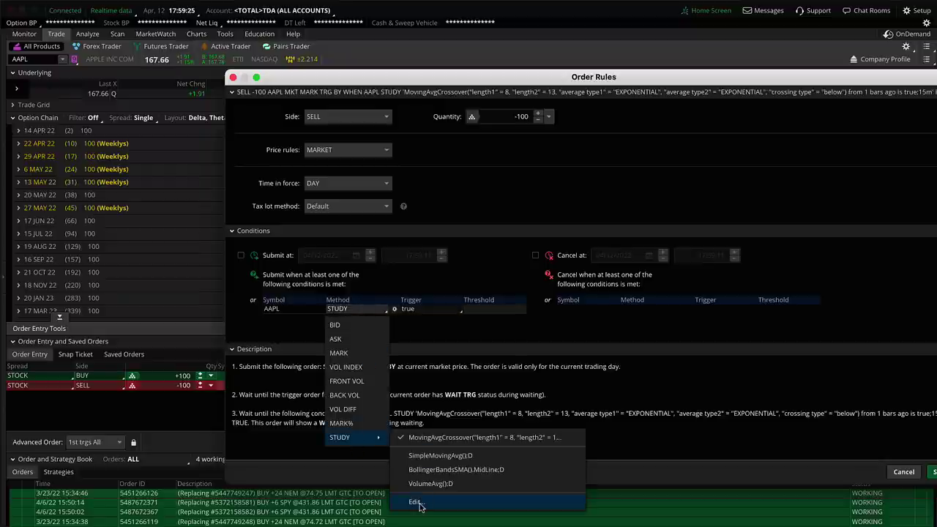
{"action": "key", "text": "Return"}
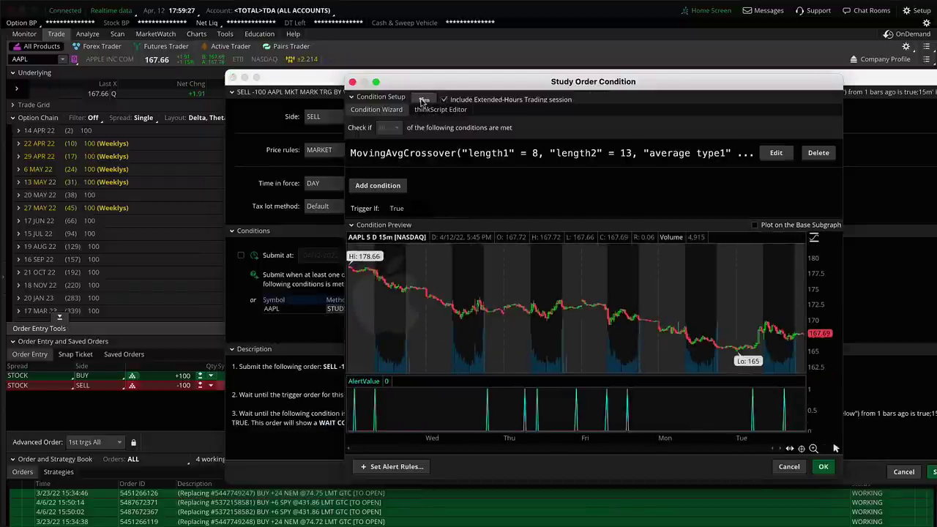
{"action": "left_click", "coordinate": [775, 153]}
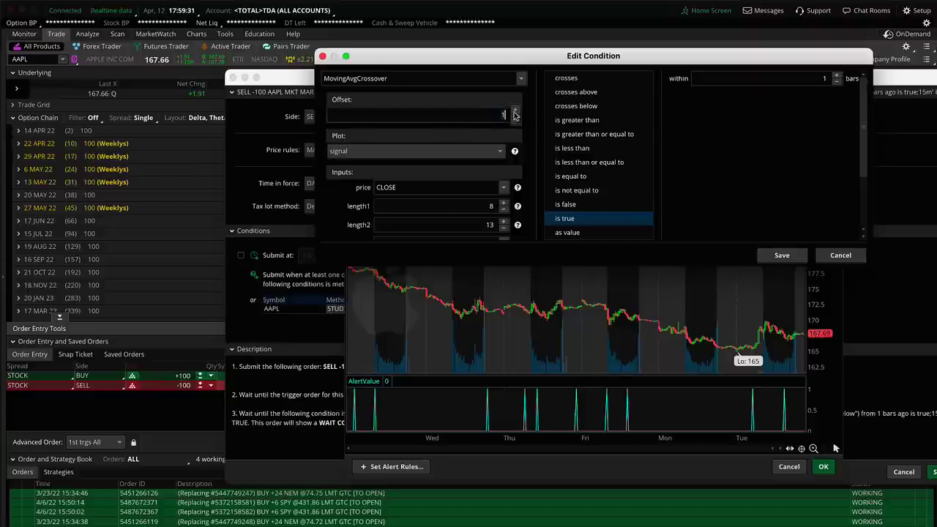
{"action": "scroll", "coordinate": [582, 174], "scroll_direction": "down", "scroll_amount": 3}
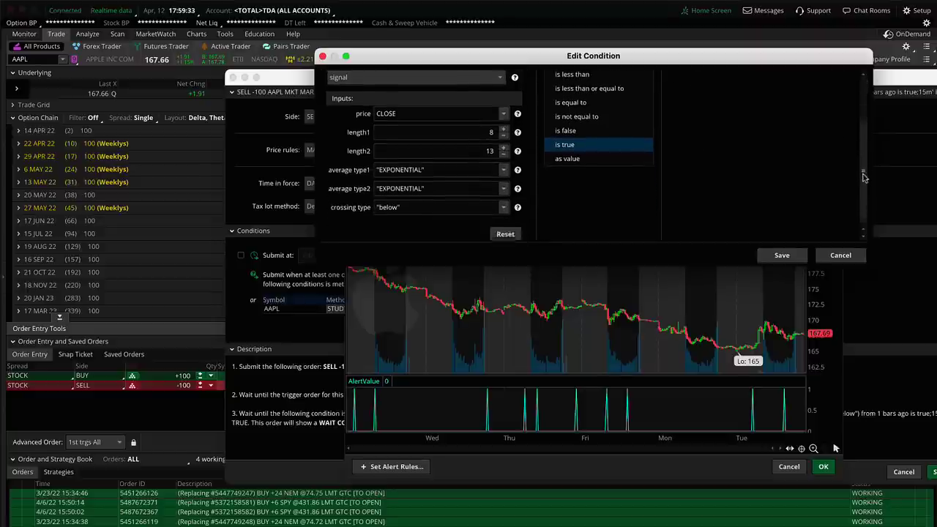
{"action": "left_click", "coordinate": [491, 142]}
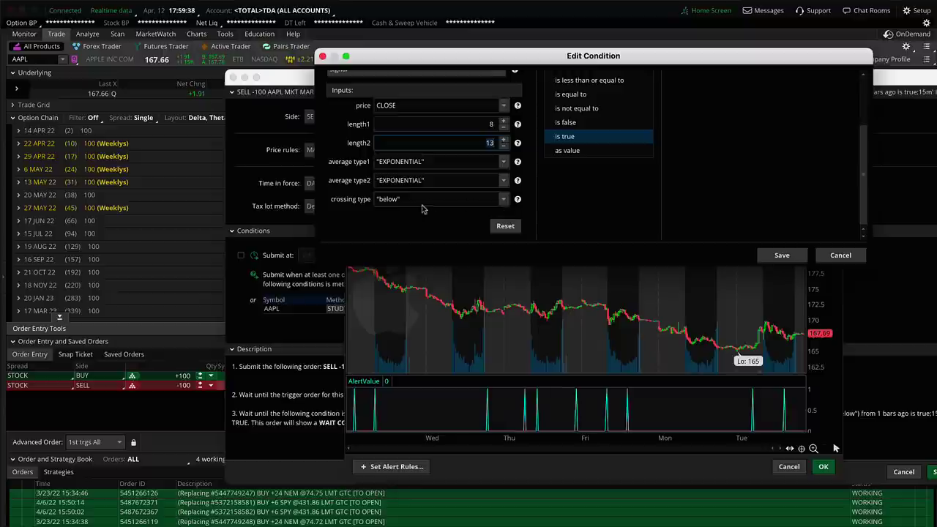
{"action": "left_click", "coordinate": [504, 200]}
{"action": "left_click", "coordinate": [505, 200]}
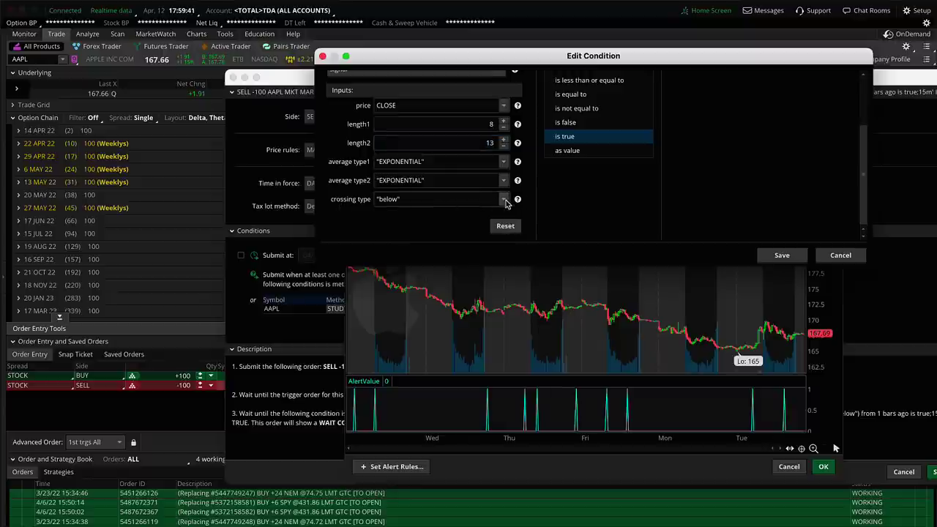
{"action": "left_click", "coordinate": [827, 252]}
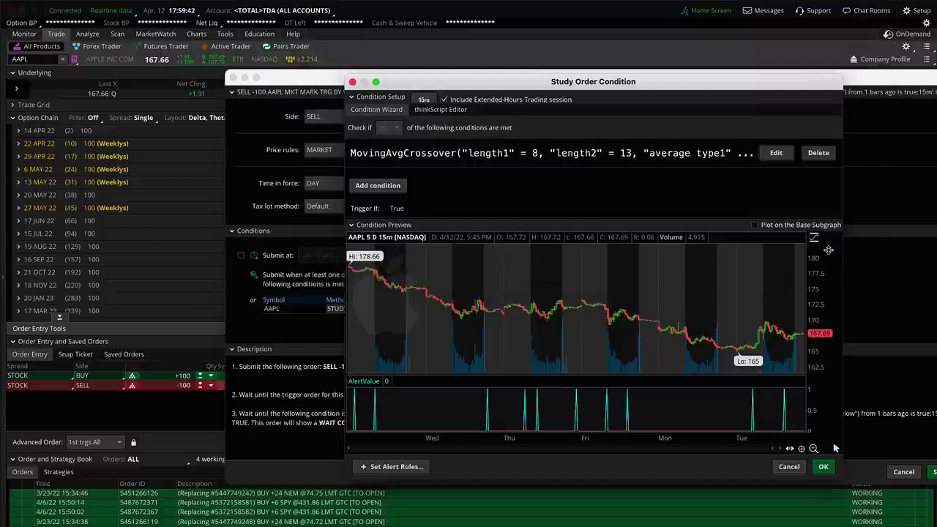
{"action": "left_click", "coordinate": [788, 466]}
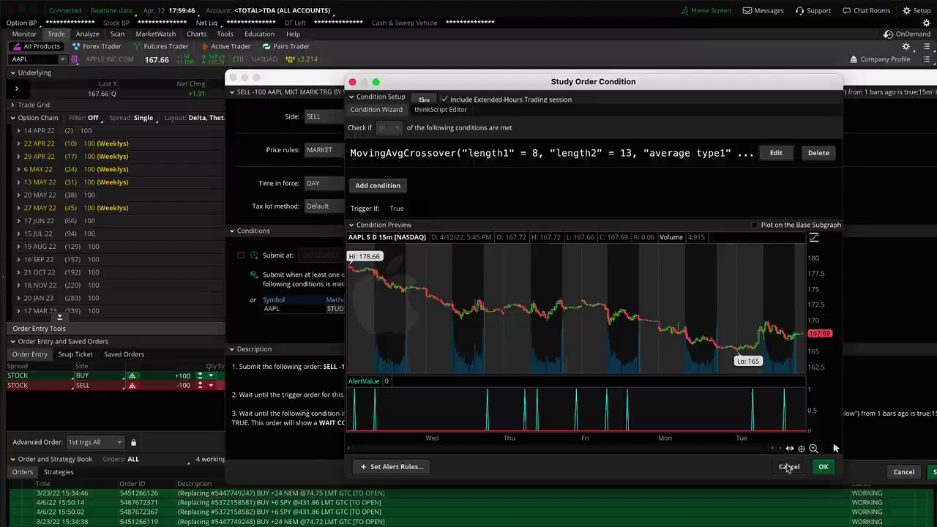
- Try VIX as the symbol of the AAPL sell order's submit condition
{"action": "left_click", "coordinate": [300, 309]}
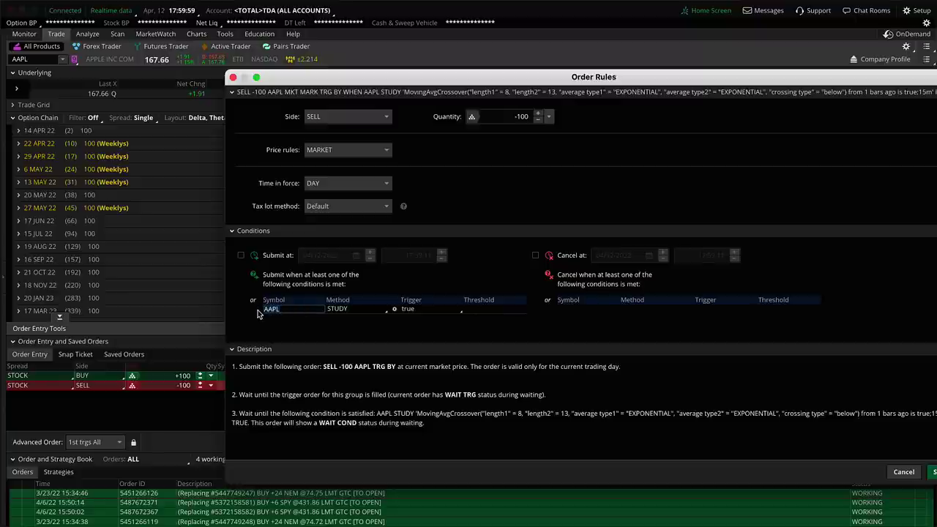
{"action": "left_click_drag", "start_coordinate": [706, 81], "coordinate": [634, 82]}
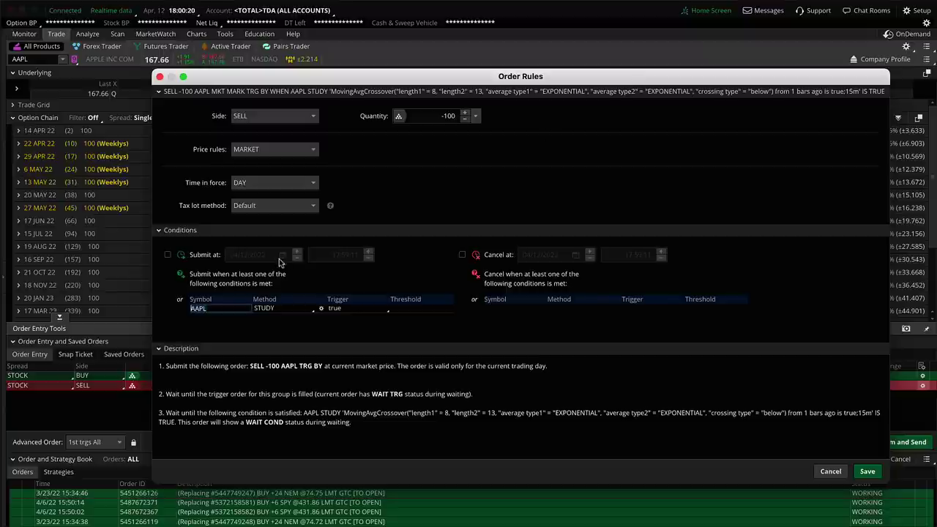
{"action": "double_click", "coordinate": [225, 308]}
{"action": "type", "text": "VIX"}
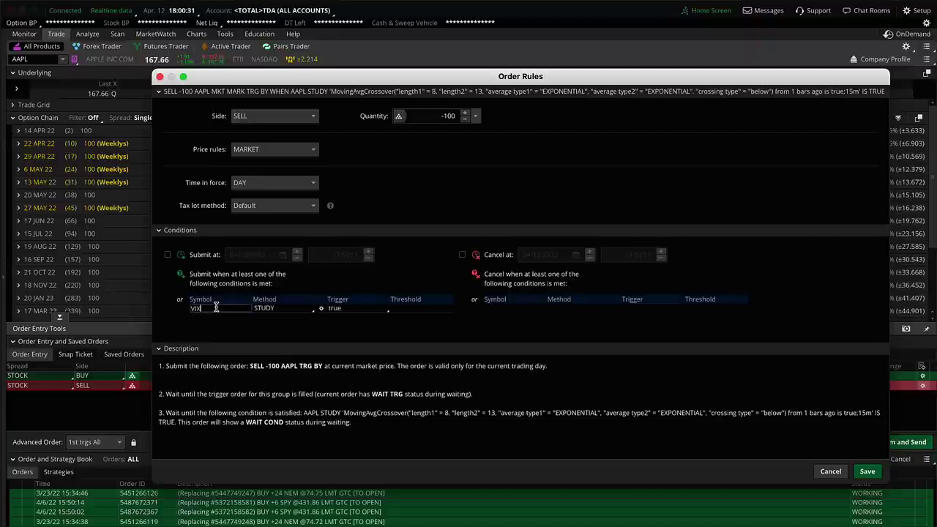
{"action": "key", "text": "Return"}
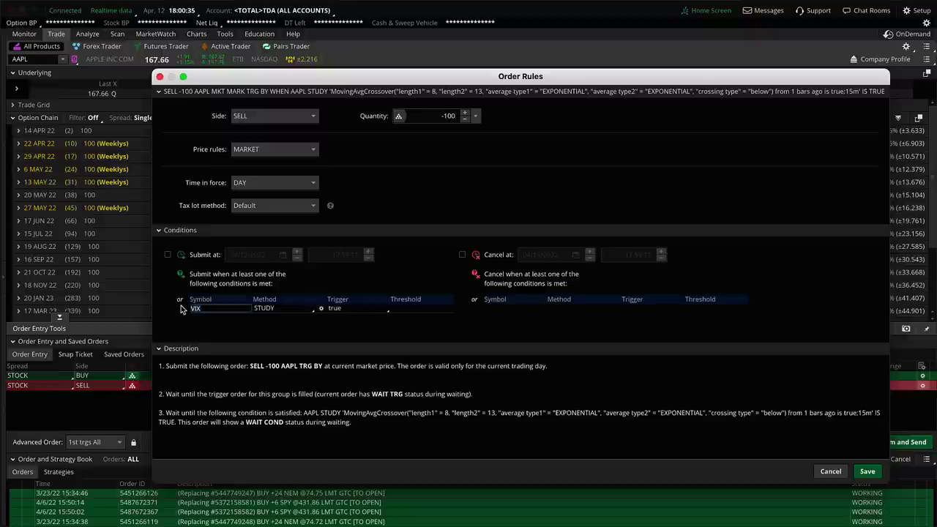
- Try $TRIN and $TICK as alternative symbols for the sell order's submit condition
{"action": "key", "text": "BackSpace"}
{"action": "key", "text": "BackSpace"}
{"action": "key", "text": "BackSpace"}
{"action": "type", "text": "$TRIN"}
{"action": "key", "text": "BackSpace"}
{"action": "key", "text": "BackSpace"}
{"action": "key", "text": "BackSpace"}
{"action": "key", "text": "BackSpace"}
{"action": "type", "text": "TICK"}
- Set the sell order's submit condition symbol back to AAPL and save the order rules
{"action": "left_click_drag", "start_coordinate": [227, 308], "coordinate": [182, 311]}
{"action": "type", "text": "AAPL"}
{"action": "key", "text": "Return"}
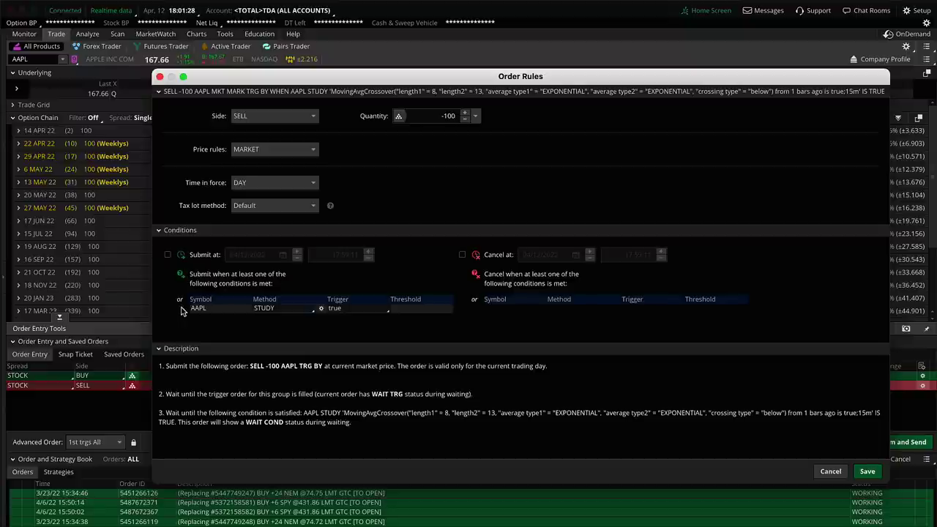
{"action": "left_click", "coordinate": [864, 472]}
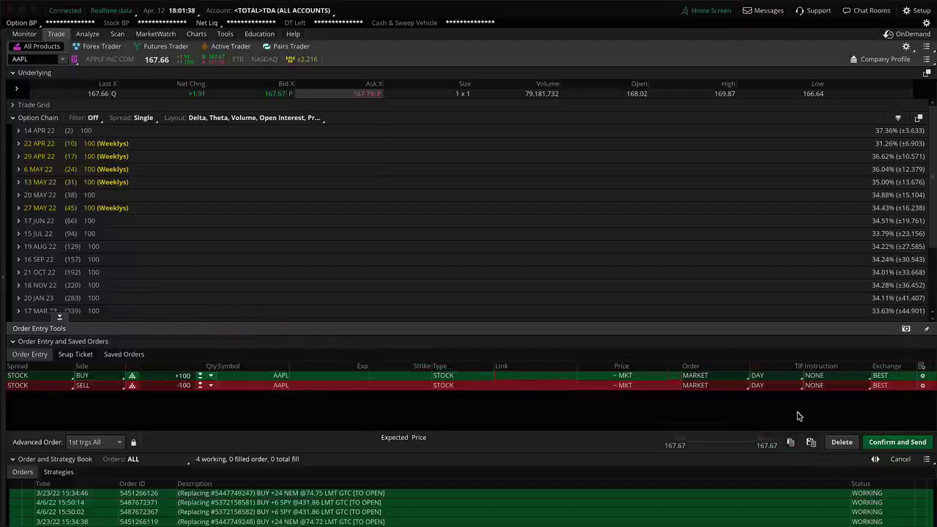
- Replace the staged AAPL orders with a custom IBM buy order based on a saved NFLX moving average crossover template
{"action": "left_click", "coordinate": [840, 442]}
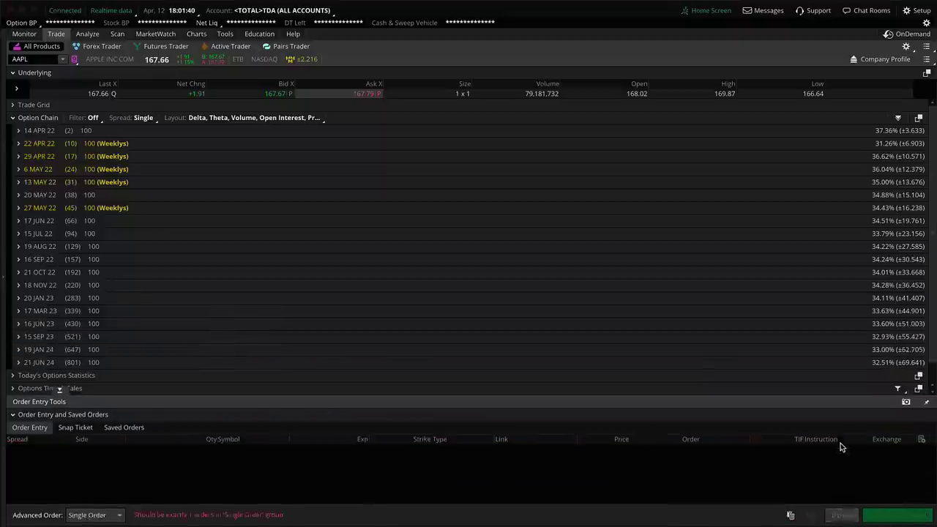
{"action": "left_click", "coordinate": [39, 60]}
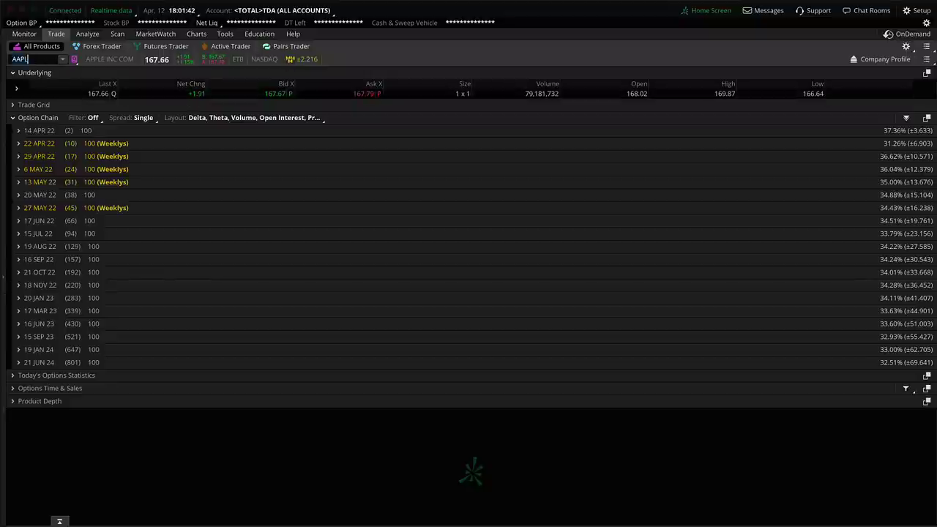
{"action": "type", "text": "IBM"}
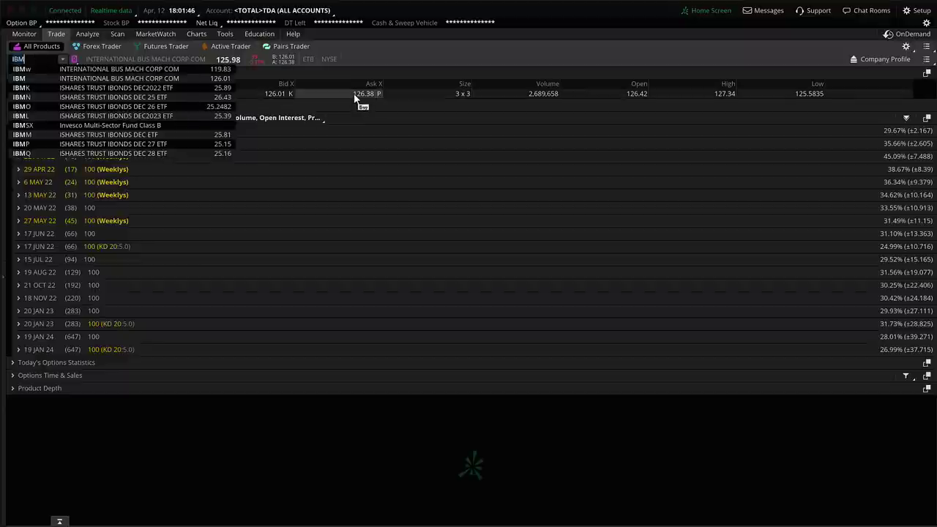
{"action": "right_click", "coordinate": [354, 96]}
{"action": "mouse_move", "coordinate": [417, 137]}
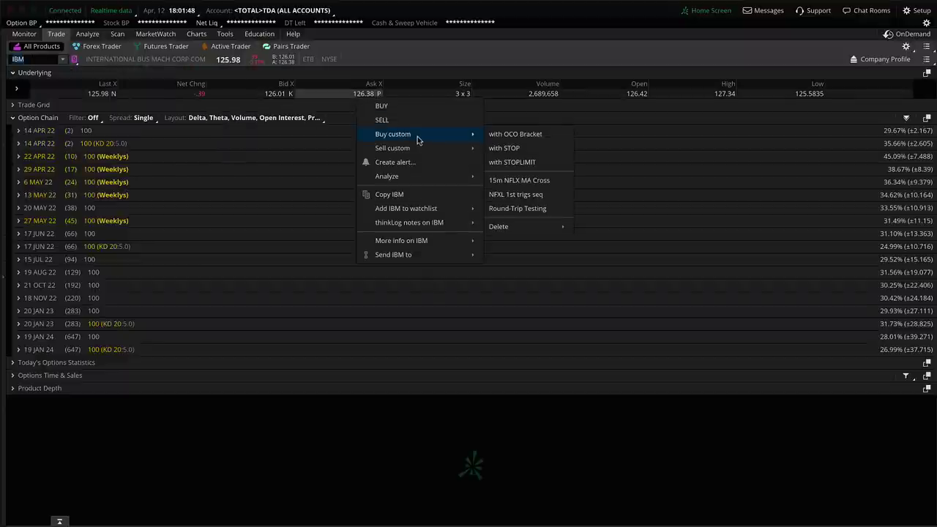
{"action": "left_click", "coordinate": [512, 194]}
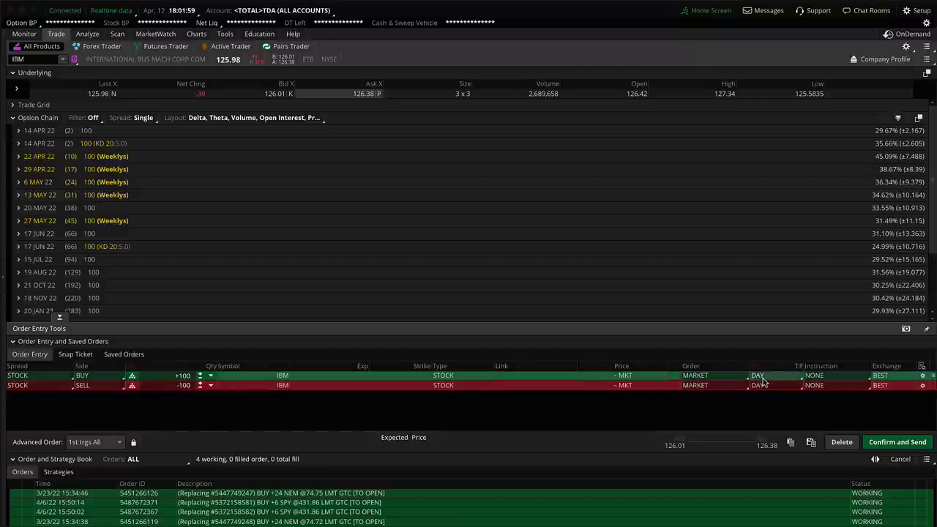
- Set the IBM buy order's submit condition symbol to IBM and save its order rules
{"action": "left_click", "coordinate": [923, 377]}
{"action": "left_click", "coordinate": [220, 308]}
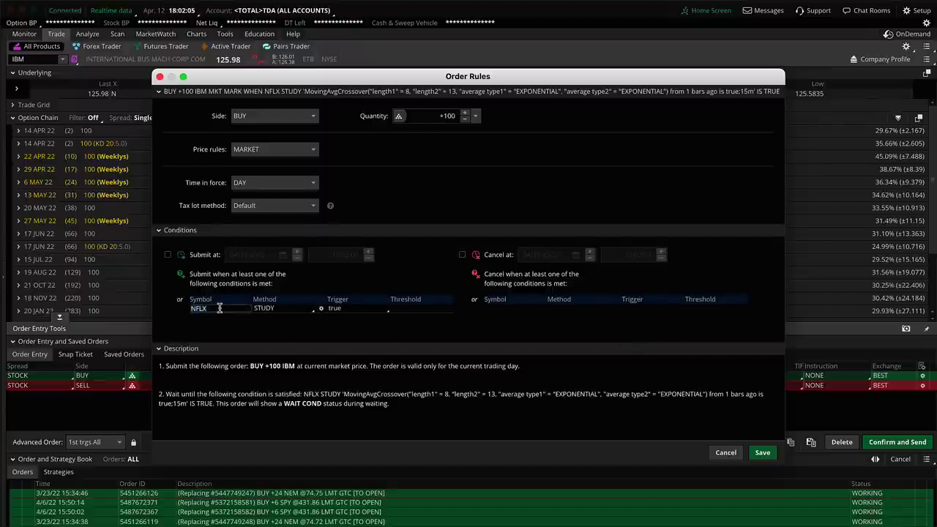
{"action": "type", "text": "IBM"}
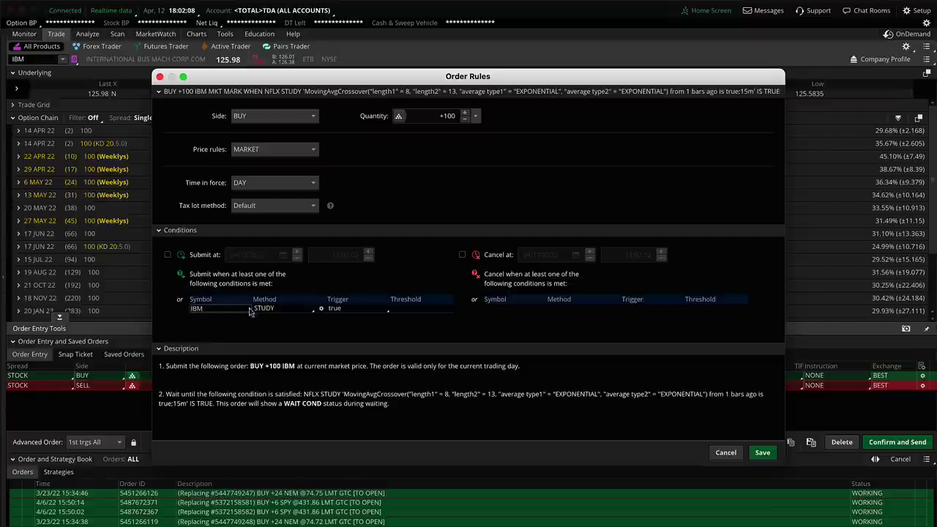
{"action": "left_click", "coordinate": [759, 453]}
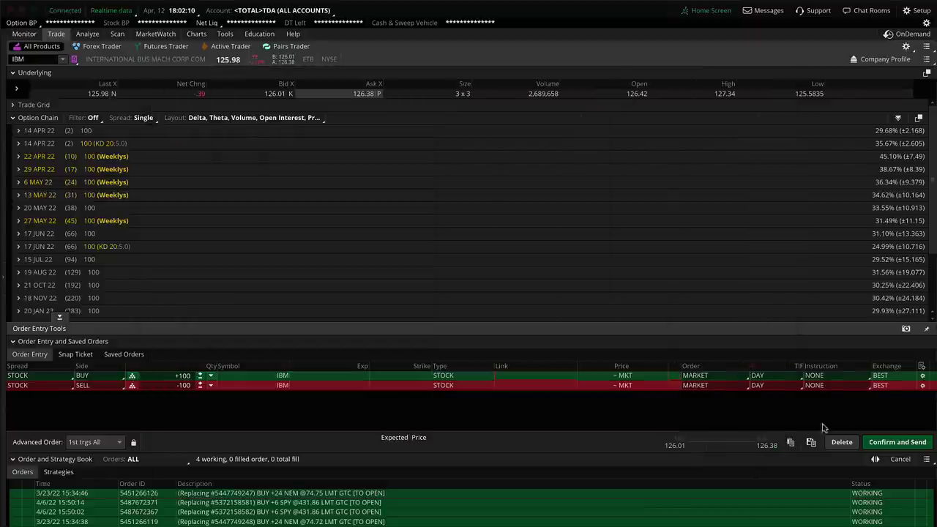
- Set the IBM sell order's submit condition symbol to IBM and save its order rules
{"action": "left_click", "coordinate": [921, 386]}
{"action": "left_click", "coordinate": [218, 308]}
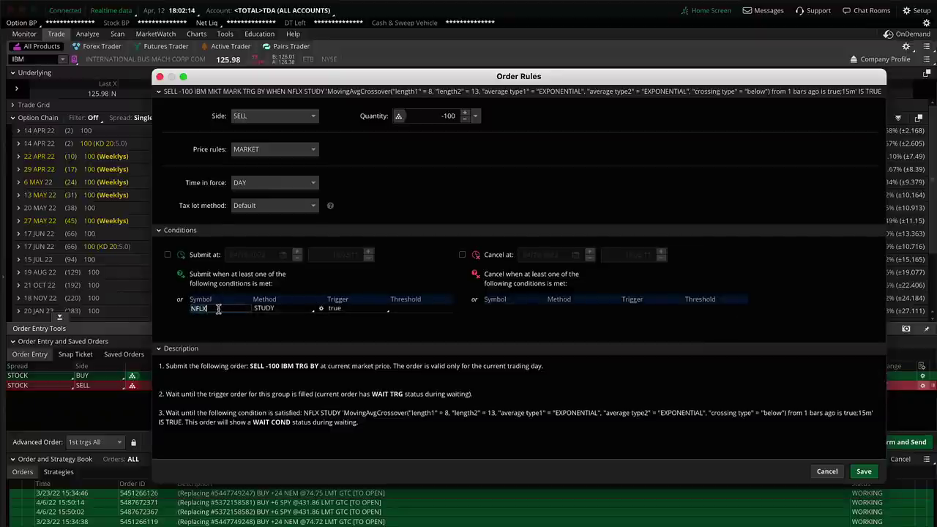
{"action": "type", "text": "IBM"}
{"action": "left_click", "coordinate": [864, 470]}
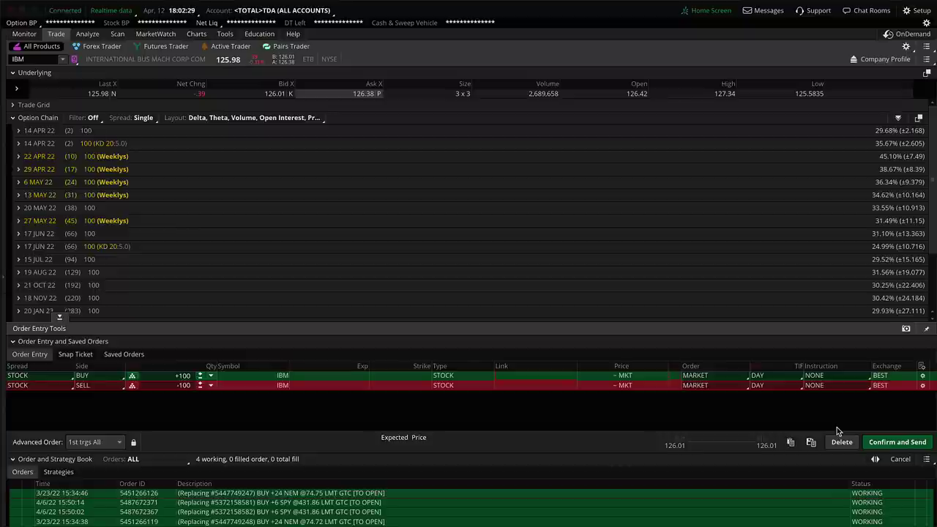
- Check the condition symbol in the IBM buy order's rules, leave them unsaved, and delete the staged IBM orders
{"action": "left_click", "coordinate": [922, 376]}
{"action": "left_click", "coordinate": [224, 308]}
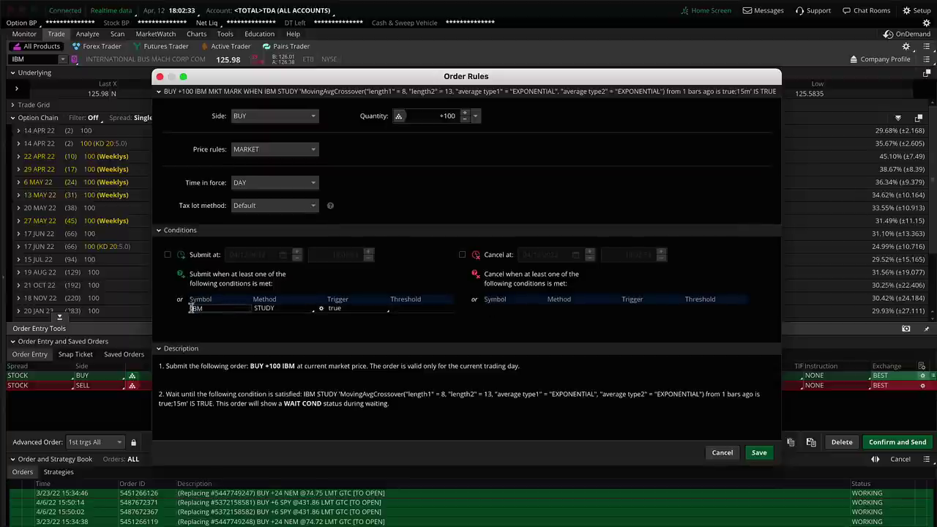
{"action": "left_click", "coordinate": [724, 454]}
{"action": "left_click", "coordinate": [841, 442]}
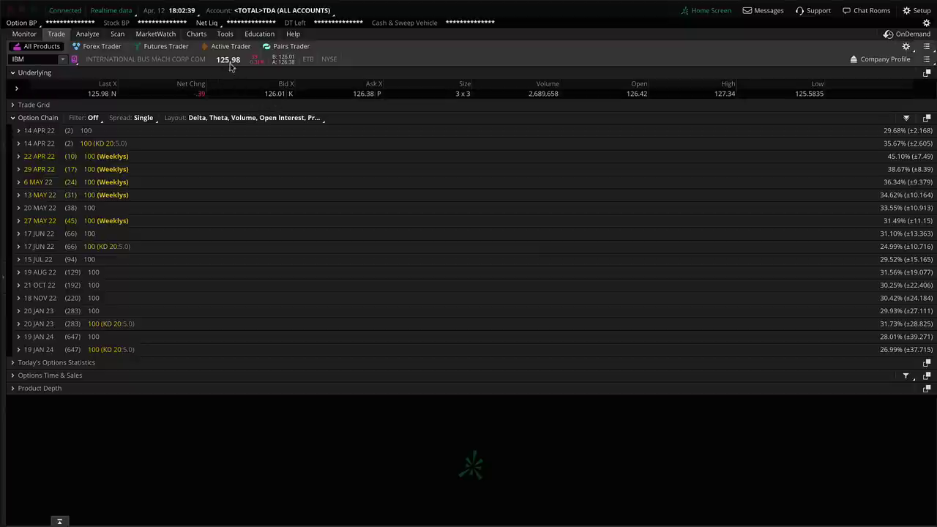
- Stage a new custom IBM buy order with a STOP order attached
{"action": "right_click", "coordinate": [359, 98]}
{"action": "mouse_move", "coordinate": [424, 134]}
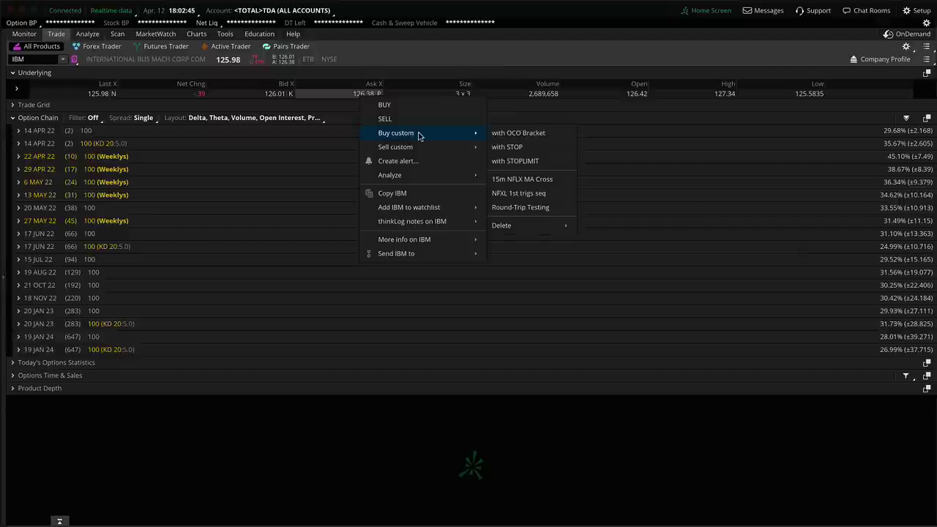
{"action": "left_click", "coordinate": [506, 146]}
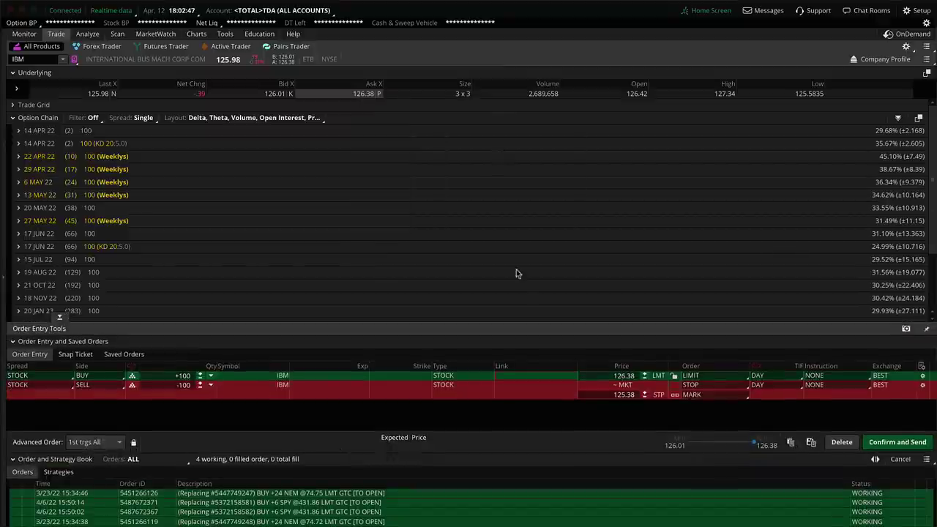
- Set both the IBM buy and sell orders to MARKET and the advanced order type to 1st trgs Seq
{"action": "left_click", "coordinate": [703, 375]}
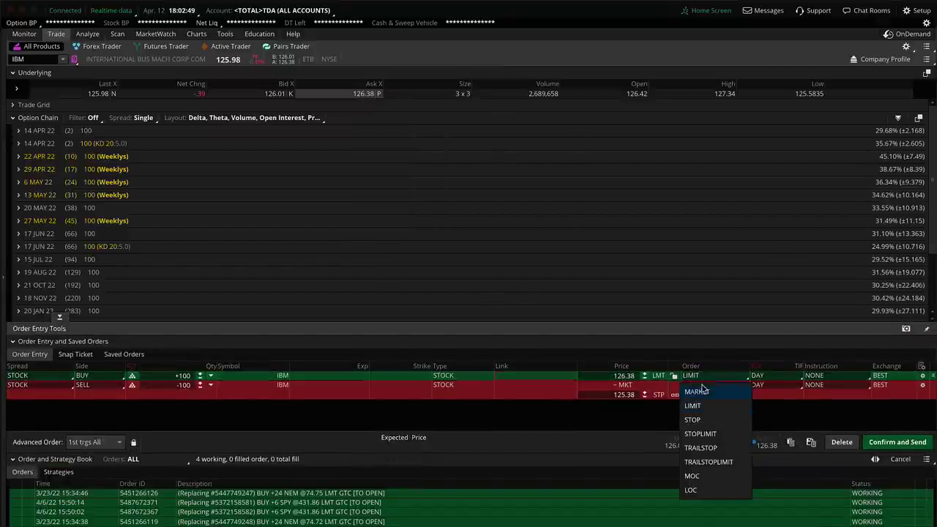
{"action": "left_click", "coordinate": [699, 389]}
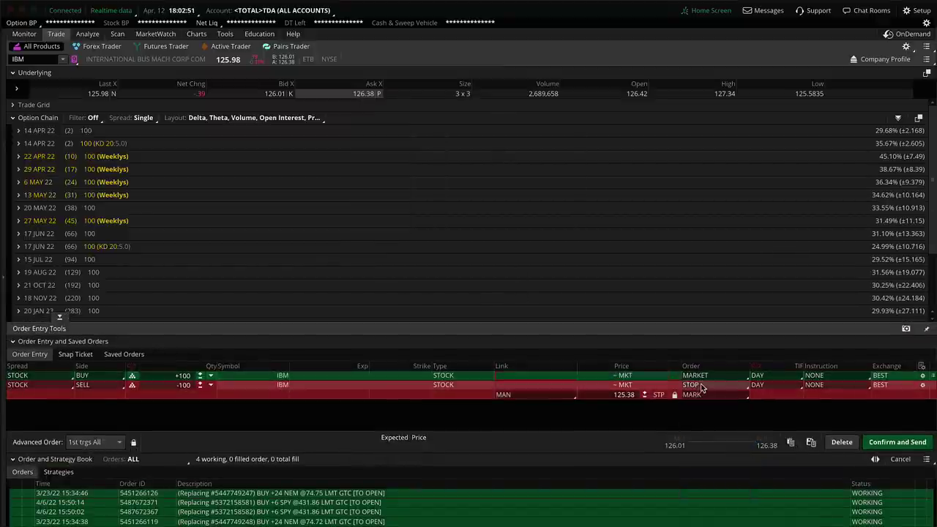
{"action": "left_click", "coordinate": [701, 386]}
{"action": "left_click", "coordinate": [697, 401]}
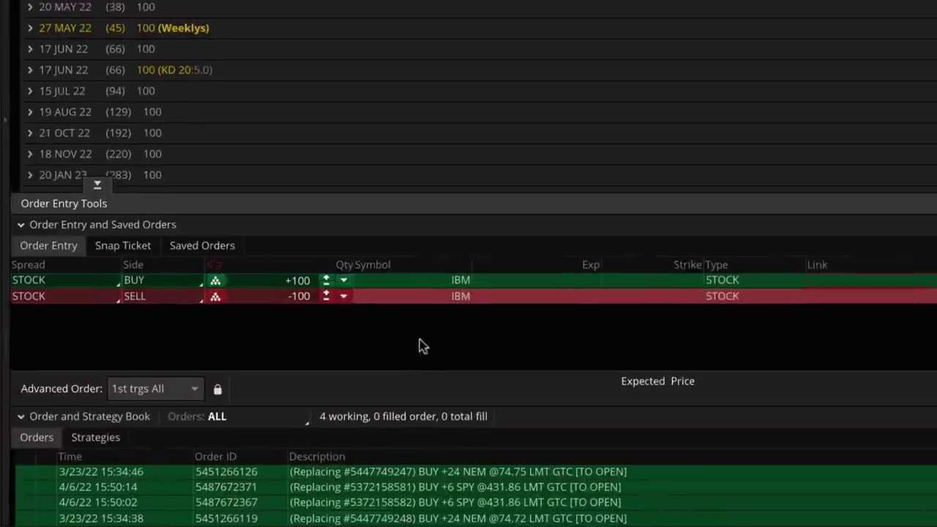
{"action": "left_click", "coordinate": [175, 388]}
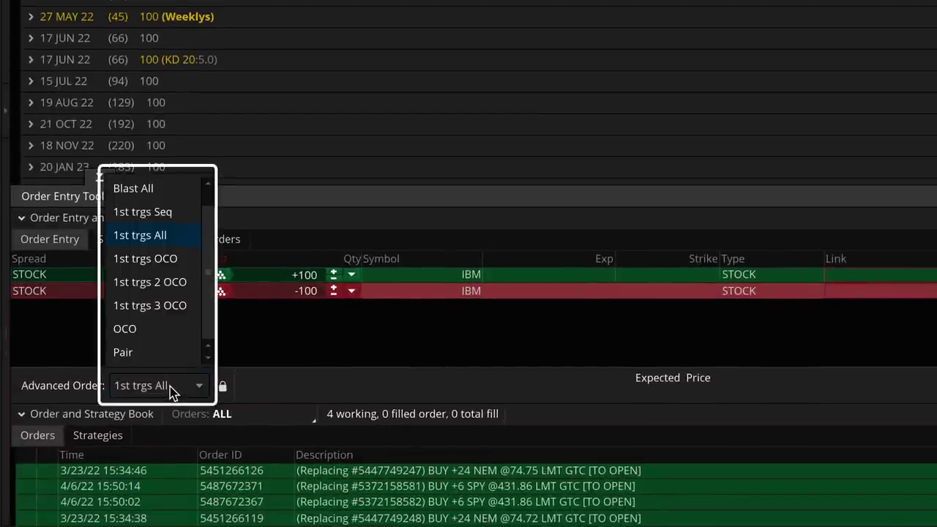
{"action": "left_click", "coordinate": [155, 213]}
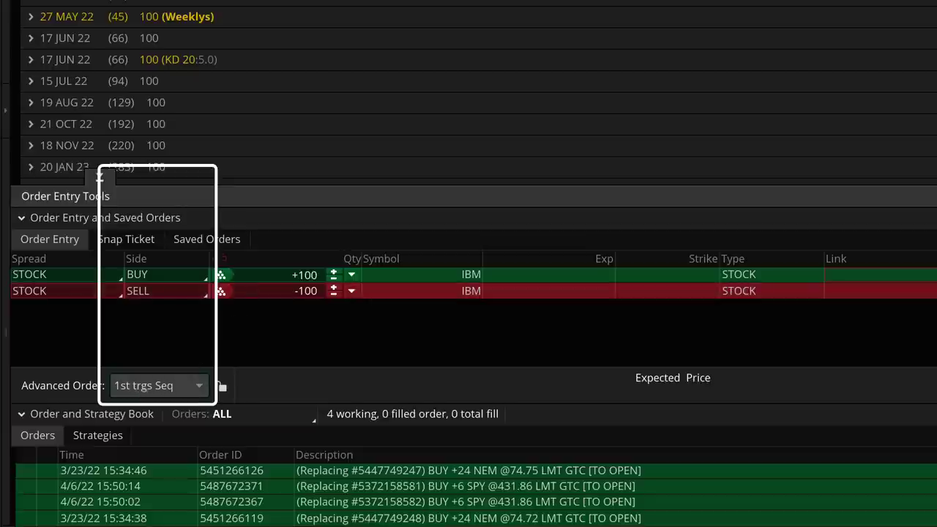
- Choose 1st trgs Seq as the advanced order type for the staged IBM buy and sell orders
{"action": "left_click", "coordinate": [145, 391]}
{"action": "left_click", "coordinate": [145, 391]}
{"action": "left_click", "coordinate": [145, 388]}
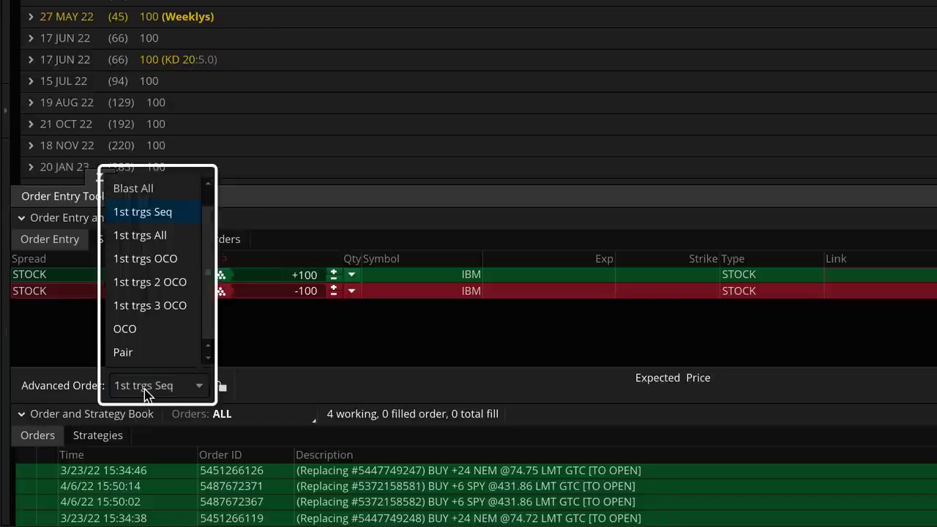
{"action": "left_click", "coordinate": [143, 213]}
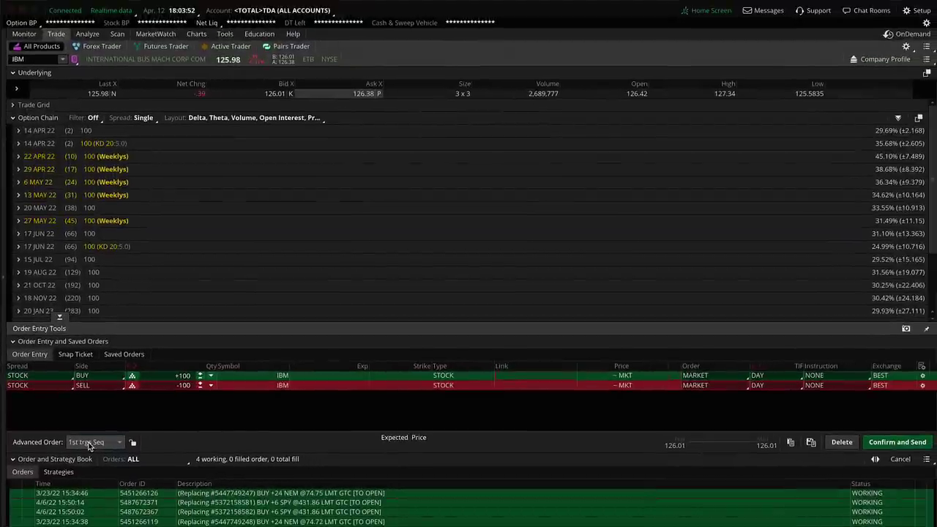
- Add a second pair of IBM buy and sell orders to the staged sequence and set both to MARKET
{"action": "mouse_move", "coordinate": [223, 109]}
{"action": "left_mouse_down"}
{"action": "mouse_move", "coordinate": [384, 115]}
{"action": "mouse_move", "coordinate": [241, 123]}
{"action": "left_mouse_up"}
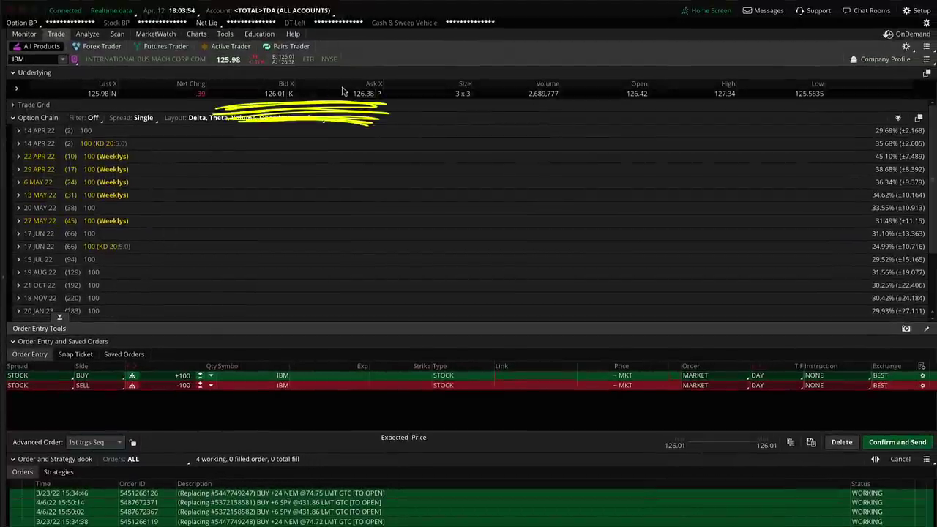
{"action": "left_click", "coordinate": [352, 99]}
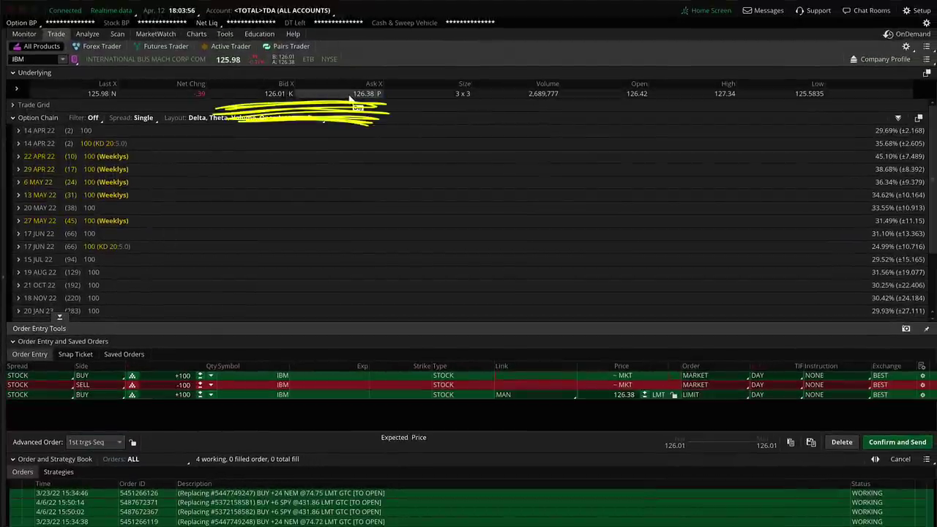
{"action": "left_click", "coordinate": [274, 97]}
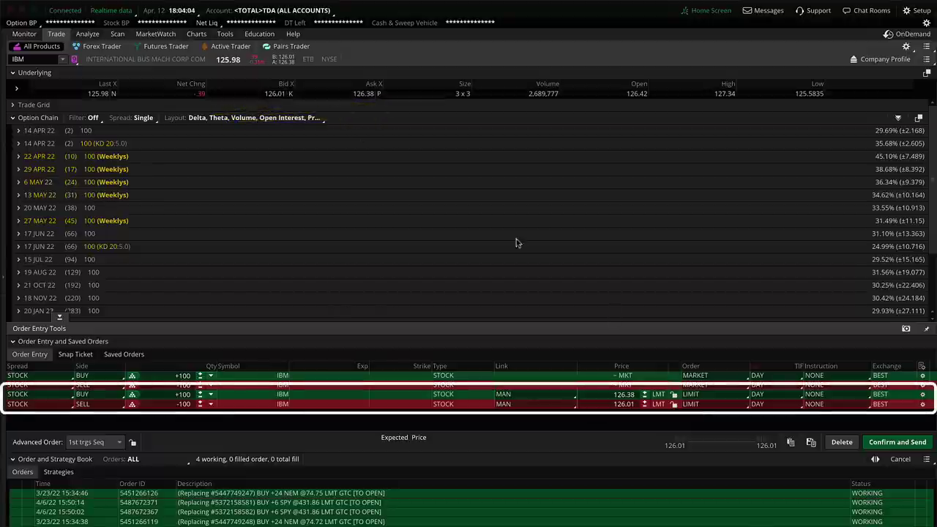
{"action": "left_click", "coordinate": [692, 395]}
{"action": "left_click", "coordinate": [695, 408]}
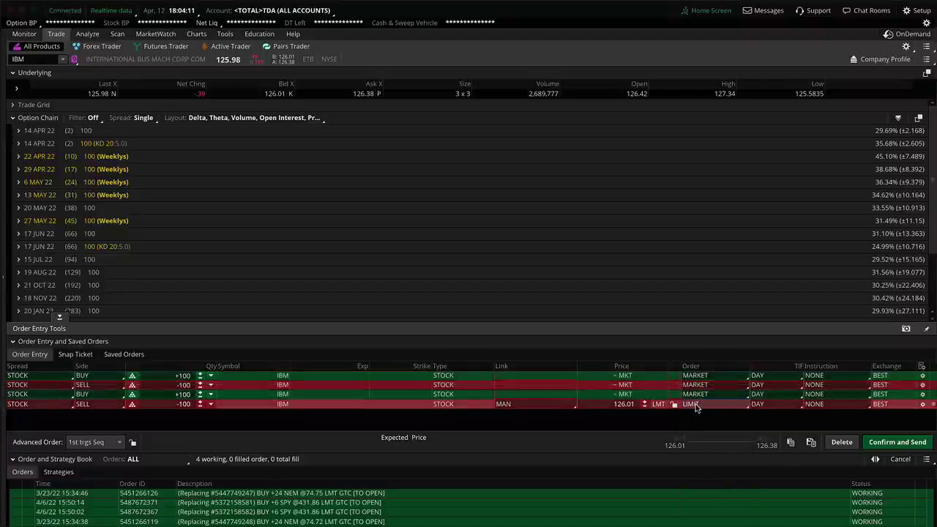
{"action": "left_click", "coordinate": [695, 407]}
{"action": "left_click", "coordinate": [695, 415]}
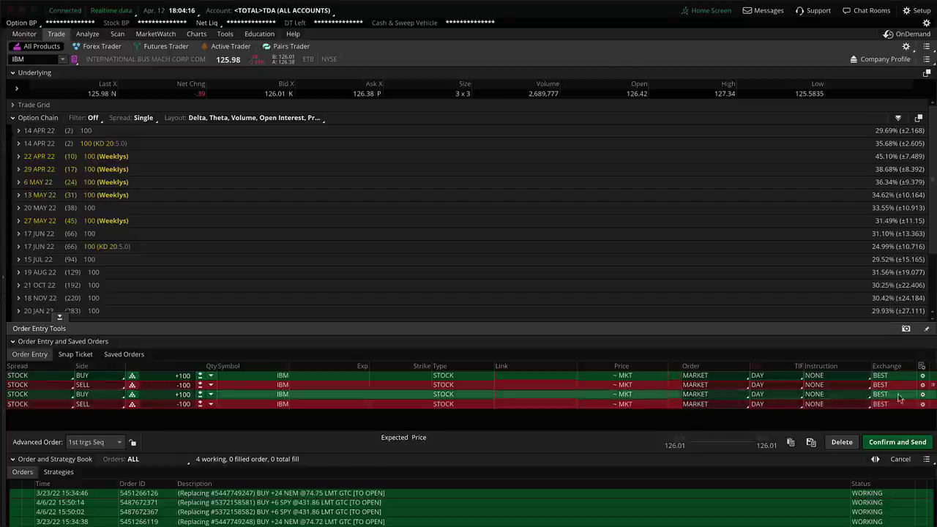
- Check the second IBM buy order's rules, leave them unsaved, and delete all the staged IBM orders
{"action": "left_click", "coordinate": [922, 395]}
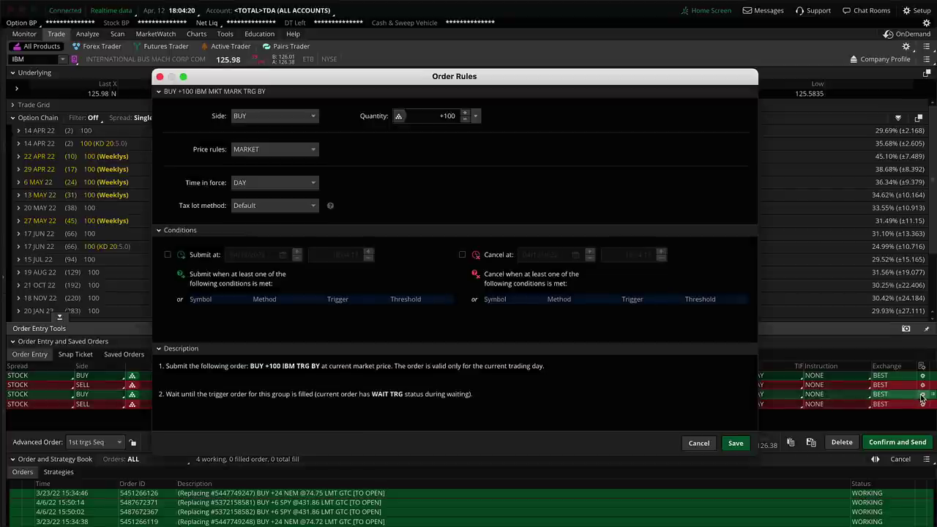
{"action": "left_click", "coordinate": [697, 443]}
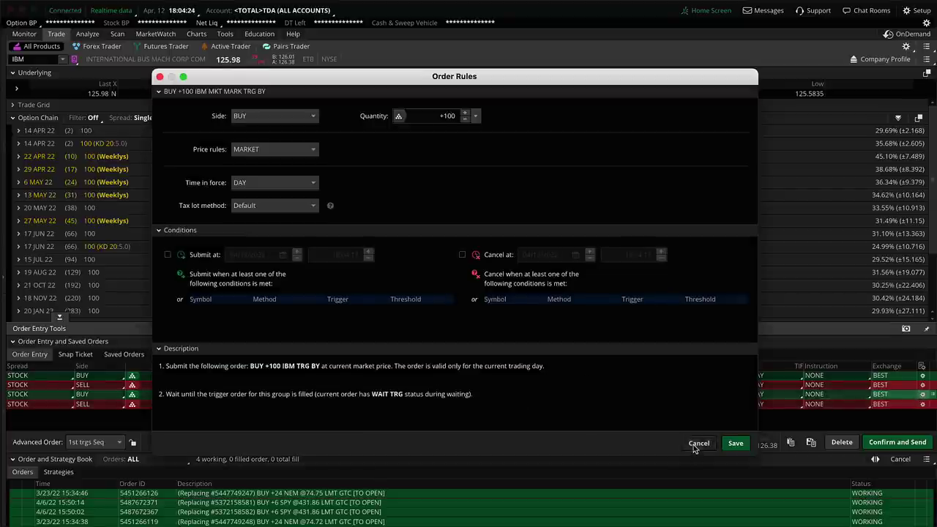
{"action": "left_click", "coordinate": [841, 442]}
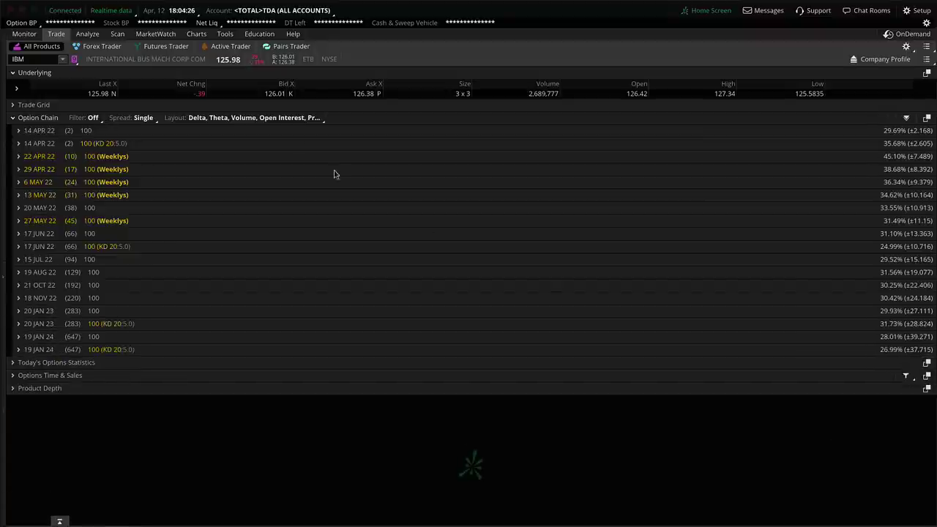
- Stage a custom IBM buy order from the saved "NFXL 1st trigs seq" template
{"action": "right_click", "coordinate": [357, 96]}
{"action": "mouse_move", "coordinate": [428, 135]}
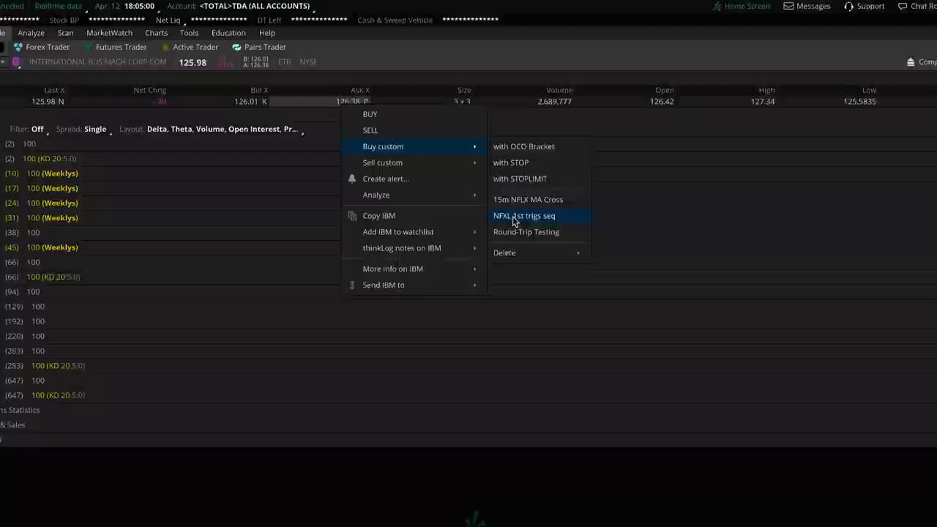
{"action": "left_click", "coordinate": [514, 220]}
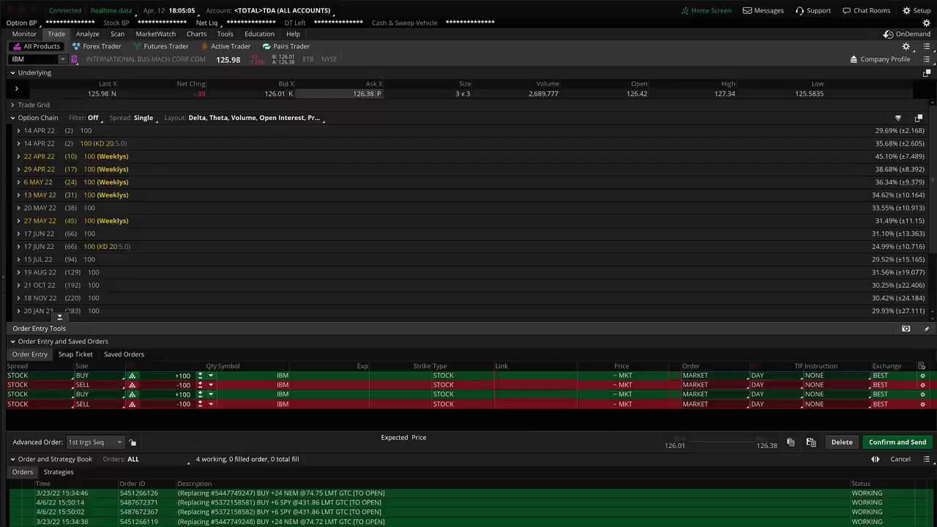
- In the first IBM buy order's rules, replace the NFLX submit condition symbol with IBM
{"action": "left_click", "coordinate": [922, 376]}
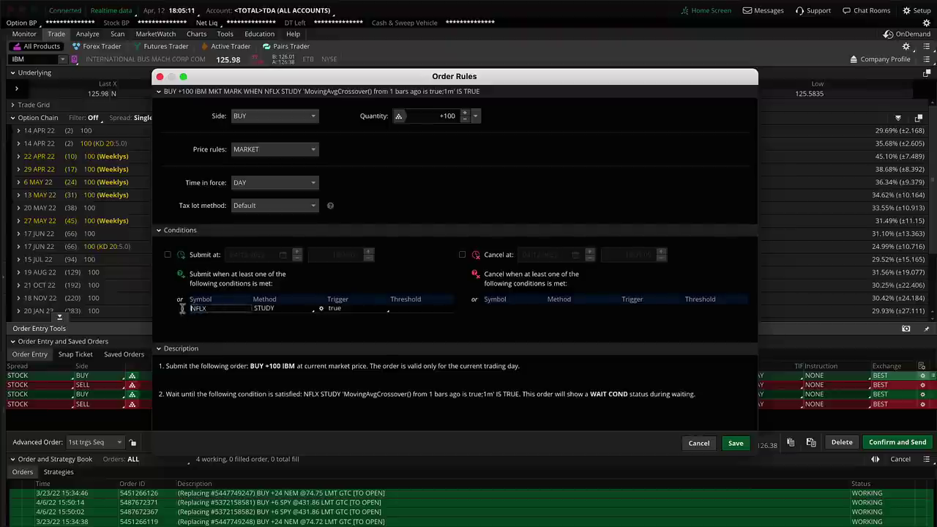
{"action": "key", "text": "BackSpace"}
- Examine the first buy order's MovingAvgCrossover study condition and its inputs, leave the study unchanged, and save the order rules
{"action": "left_click", "coordinate": [284, 307]}
{"action": "mouse_move", "coordinate": [291, 438]}
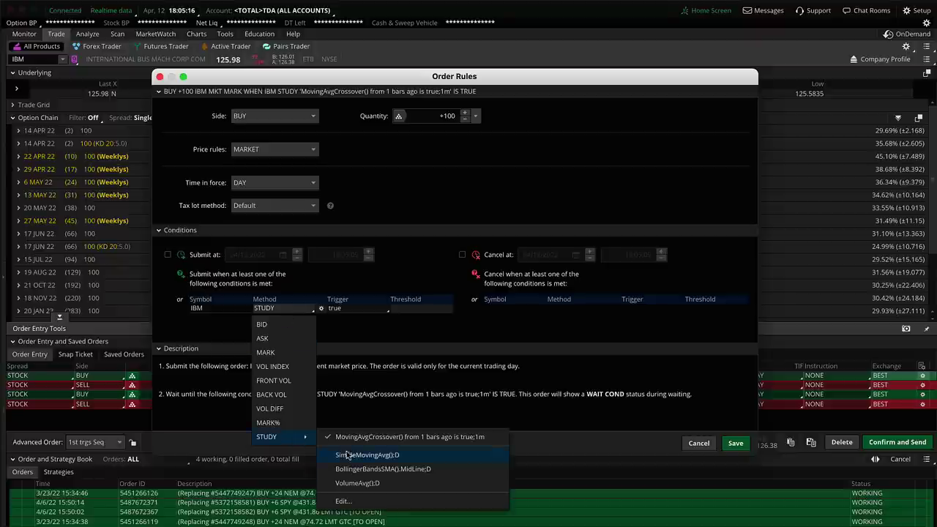
{"action": "left_click", "coordinate": [352, 497]}
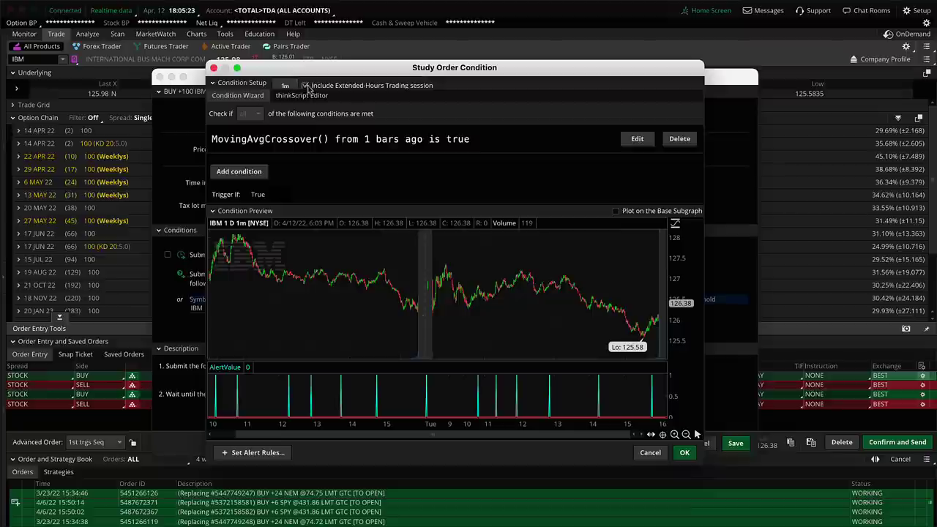
{"action": "left_click", "coordinate": [634, 140]}
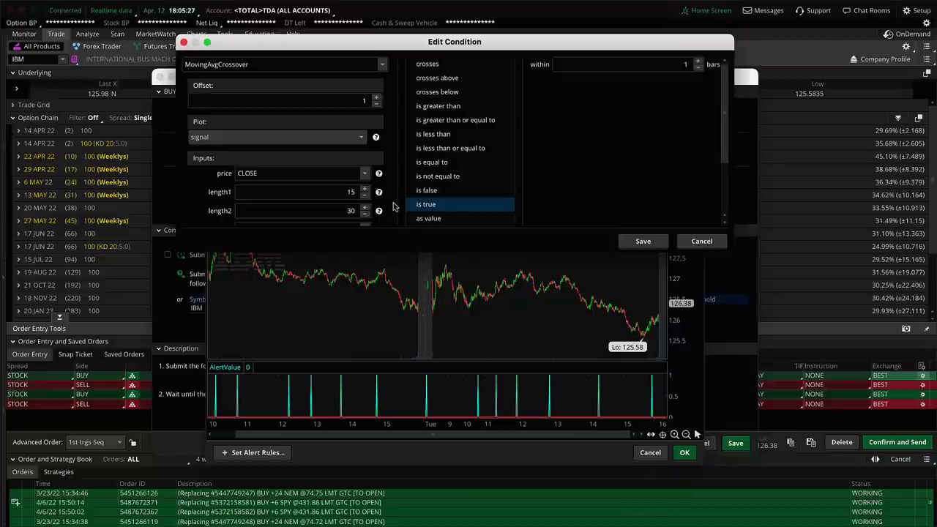
{"action": "scroll", "coordinate": [390, 203], "scroll_direction": "down", "scroll_amount": 3}
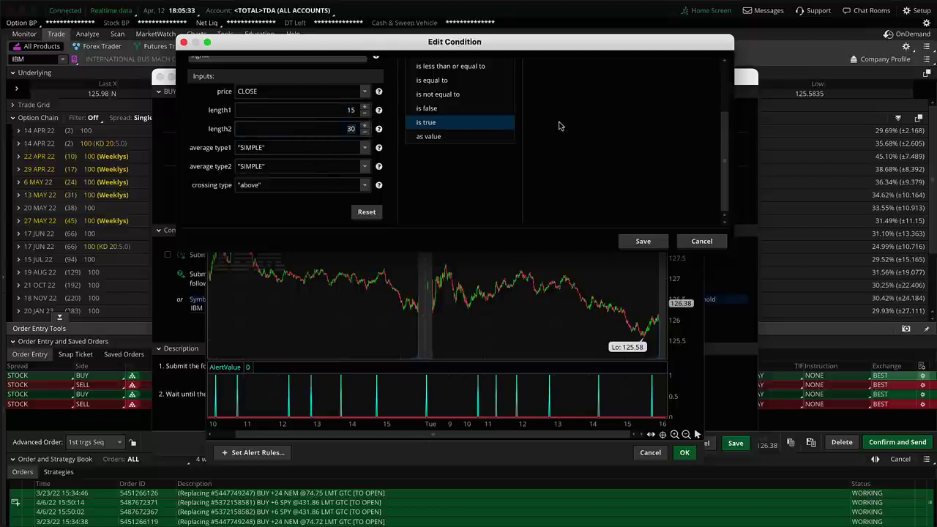
{"action": "scroll", "coordinate": [560, 126], "scroll_direction": "up", "scroll_amount": 3}
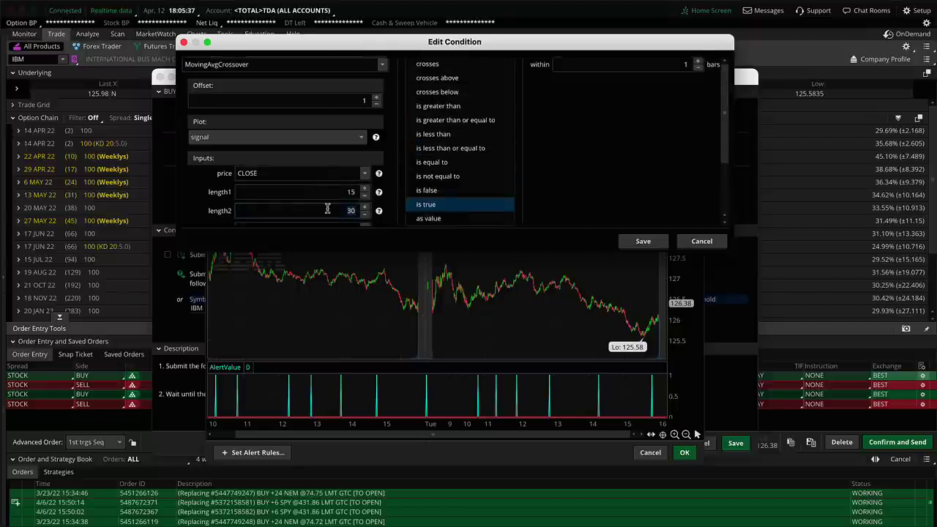
{"action": "scroll", "coordinate": [327, 196], "scroll_direction": "down", "scroll_amount": 3}
{"action": "scroll", "coordinate": [327, 196], "scroll_direction": "up", "scroll_amount": 3}
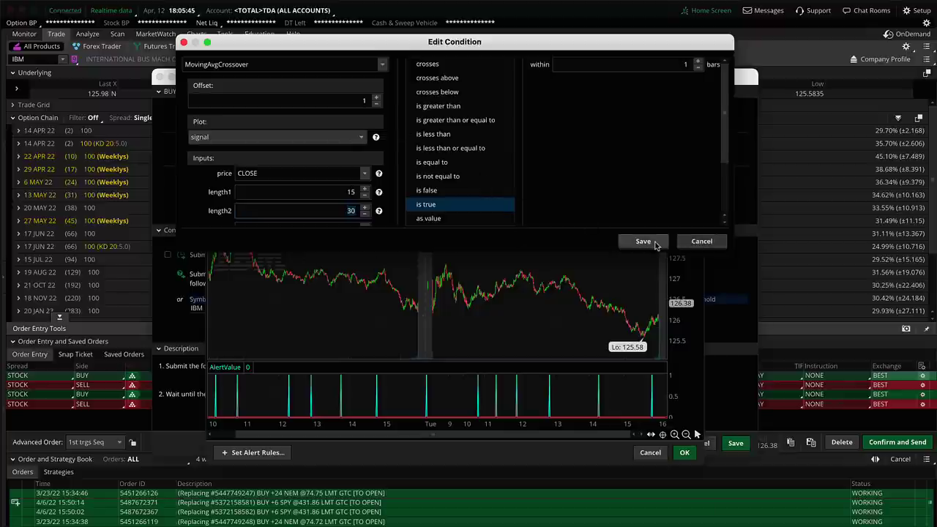
{"action": "left_click", "coordinate": [700, 242]}
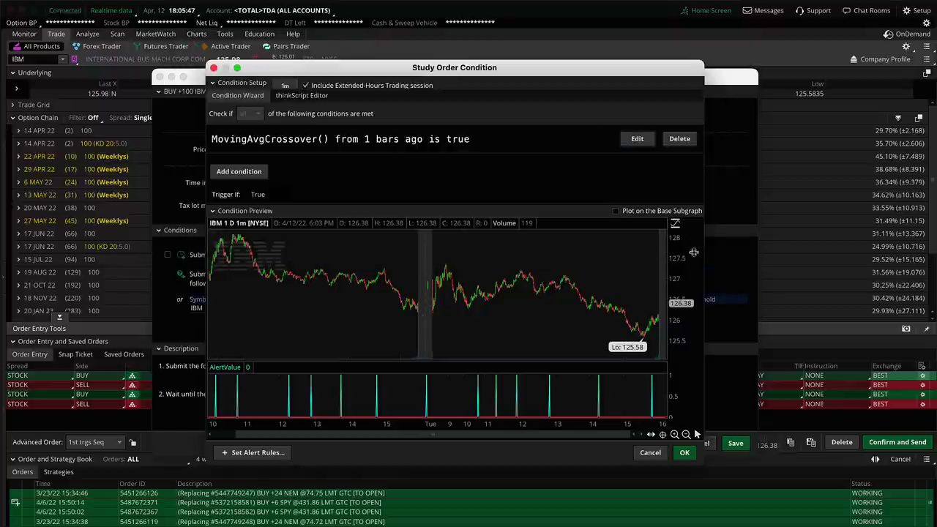
{"action": "left_click", "coordinate": [649, 452]}
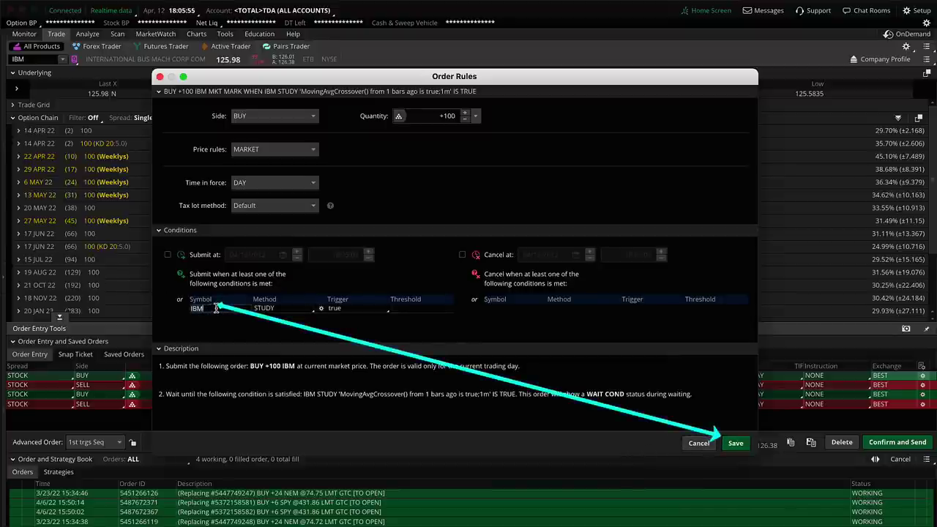
{"action": "left_click", "coordinate": [735, 443]}
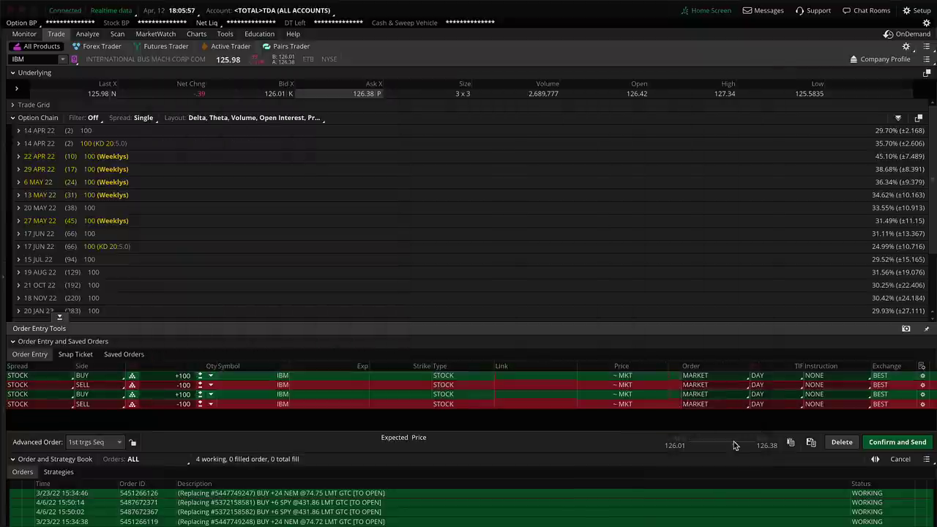
- Set the first IBM sell order's submit condition symbol to IBM and save its order rules
{"action": "left_click", "coordinate": [922, 385]}
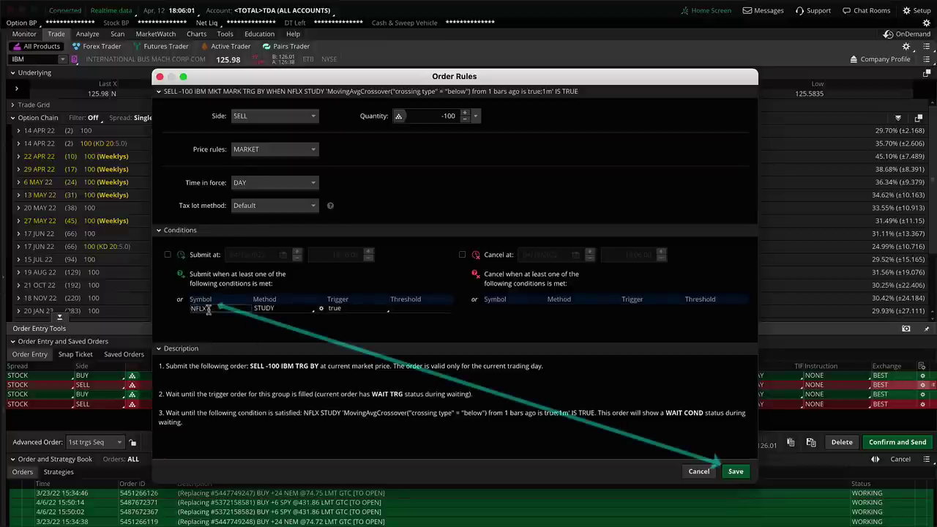
{"action": "key", "text": "BackSpace"}
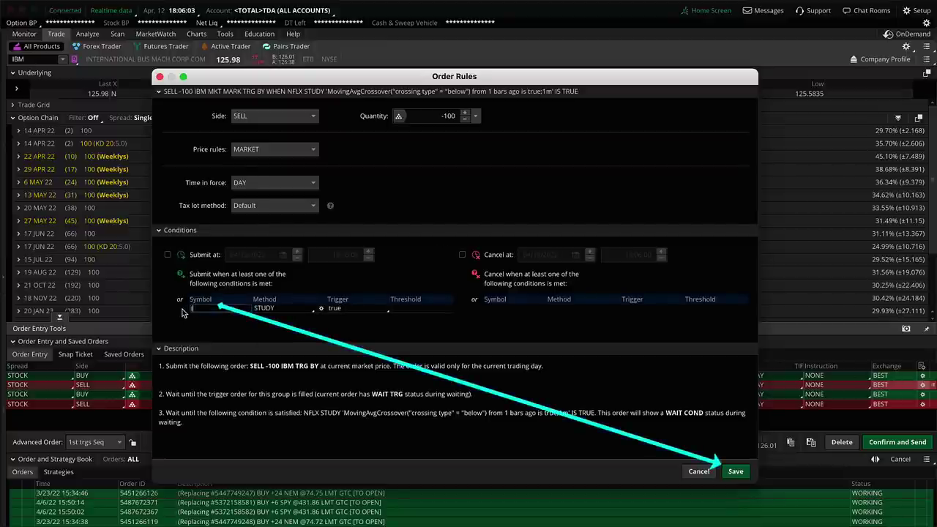
{"action": "left_click", "coordinate": [734, 472]}
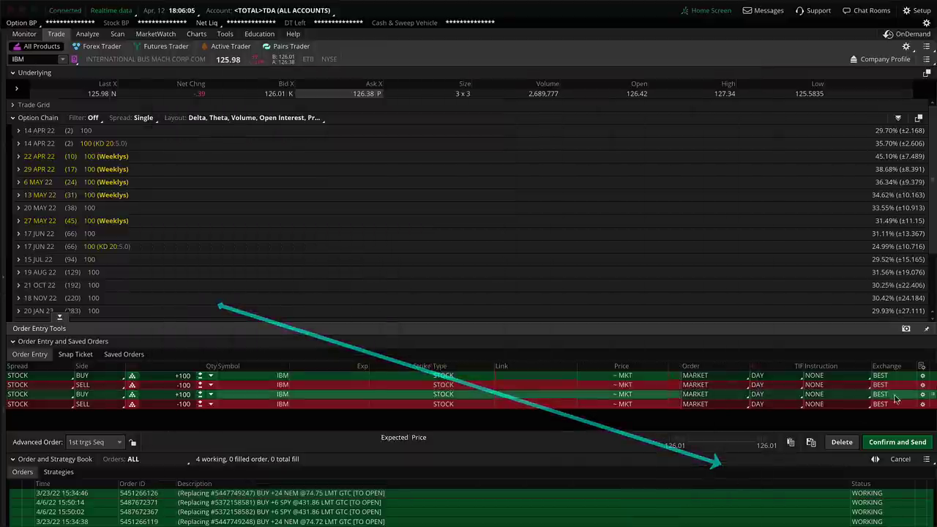
- In the second IBM buy order's rules, replace the NFLX submit condition symbol with IBM
{"action": "left_click", "coordinate": [922, 394]}
{"action": "left_click", "coordinate": [199, 309]}
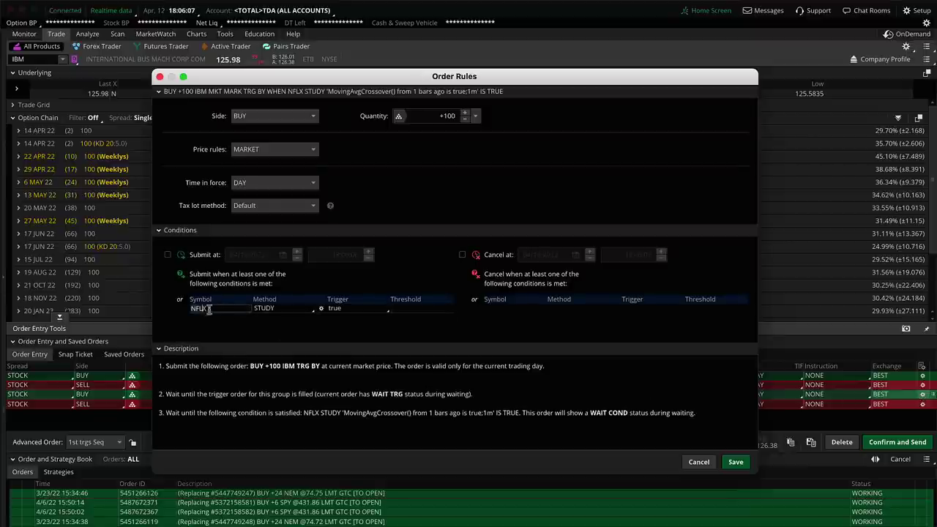
{"action": "key", "text": "BackSpace"}
{"action": "key", "text": "Return"}
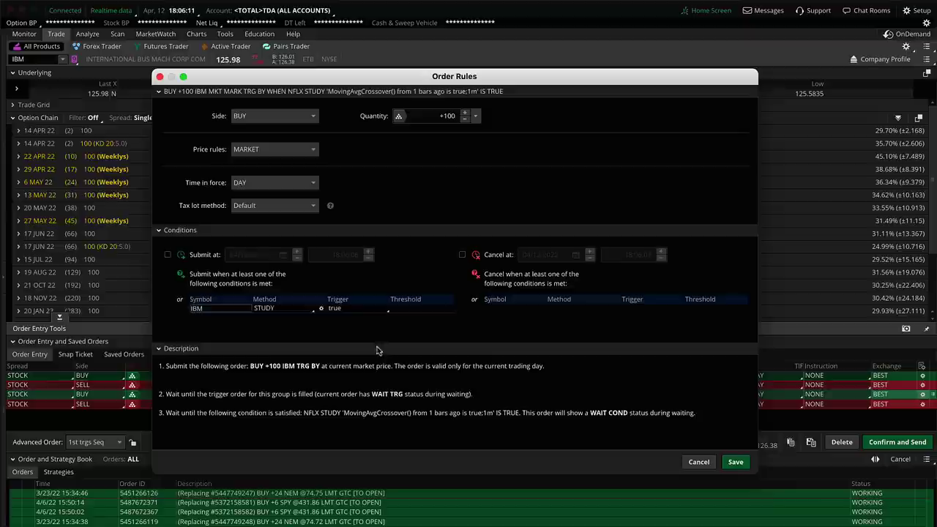
- Review the second buy order's MovingAvgCrossover condition settings, then save the condition and the order rules
{"action": "left_click", "coordinate": [285, 308]}
{"action": "mouse_move", "coordinate": [291, 442]}
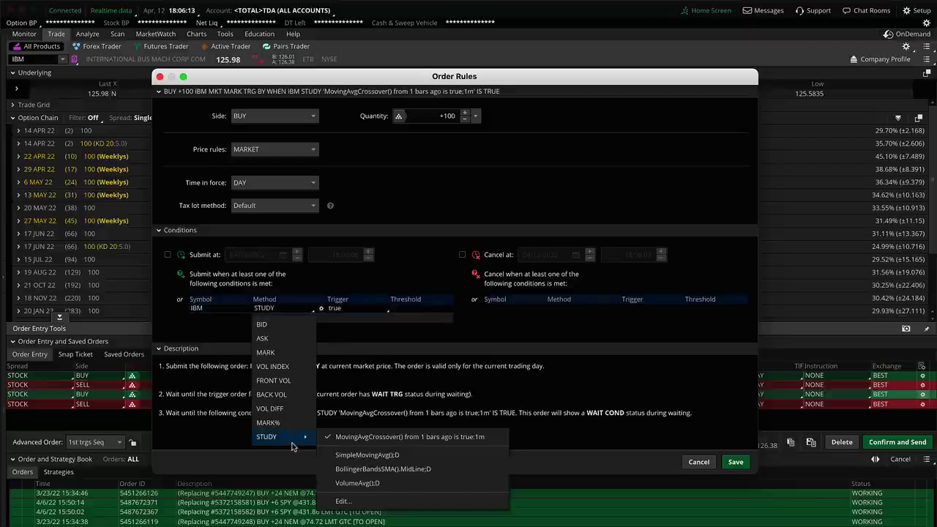
{"action": "left_click", "coordinate": [343, 500]}
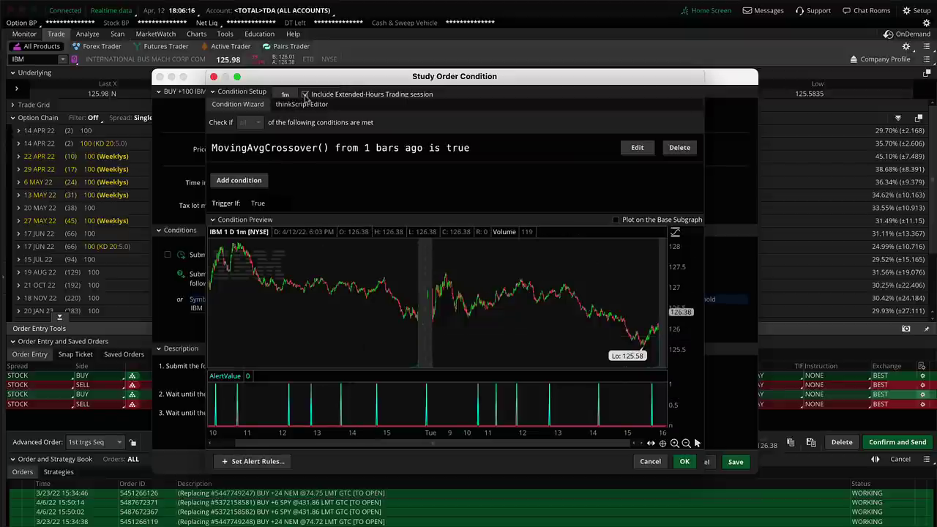
{"action": "left_click", "coordinate": [637, 147]}
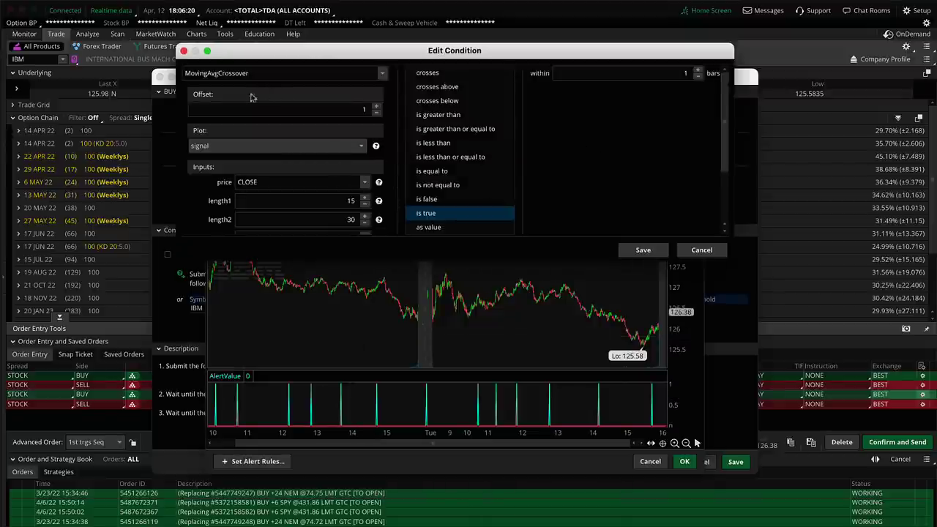
{"action": "scroll", "coordinate": [370, 200], "scroll_direction": "down", "scroll_amount": 3}
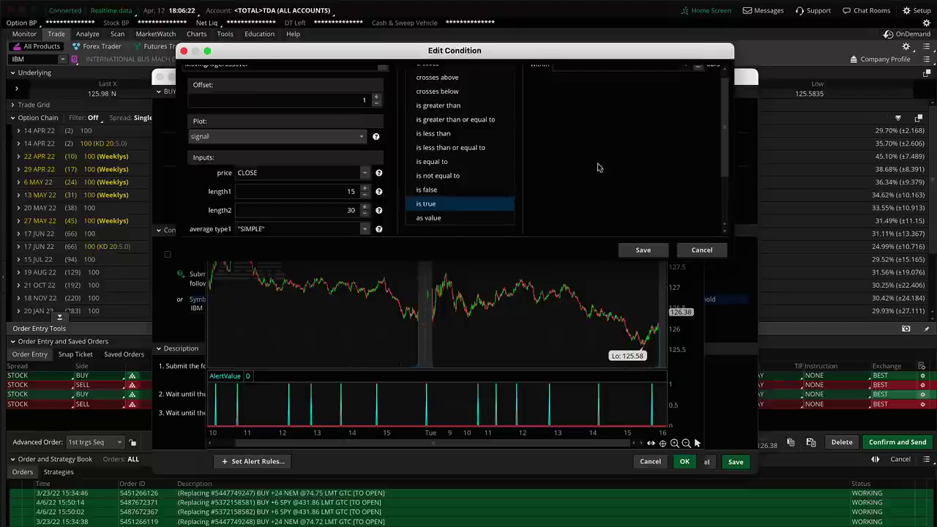
{"action": "scroll", "coordinate": [293, 183], "scroll_direction": "up", "scroll_amount": 3}
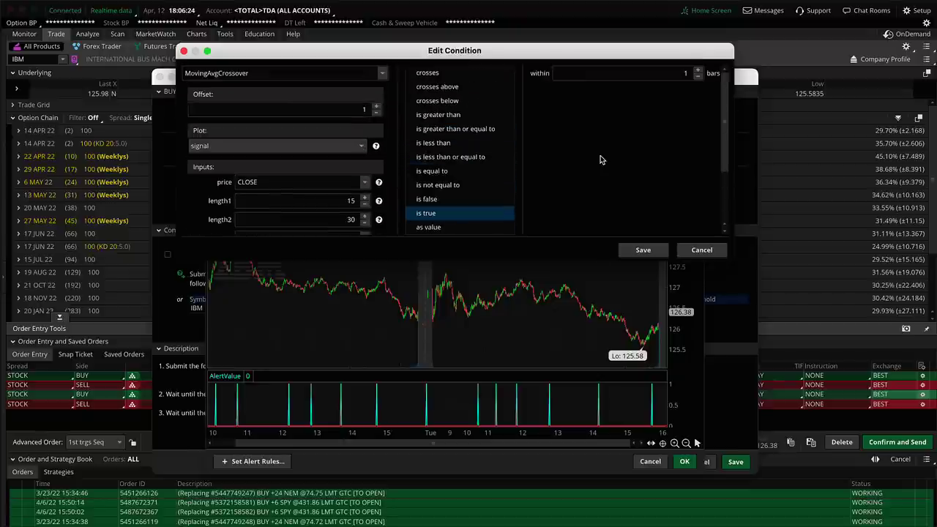
{"action": "left_click", "coordinate": [641, 250]}
{"action": "left_click", "coordinate": [735, 462]}
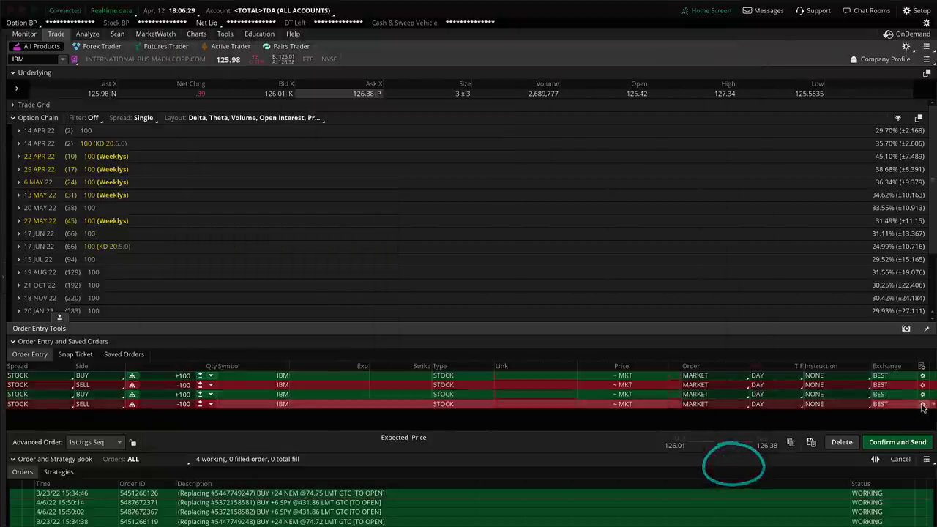
- Set the second IBM sell order's submit condition symbol to IBM and save its order rules
{"action": "left_click", "coordinate": [922, 404]}
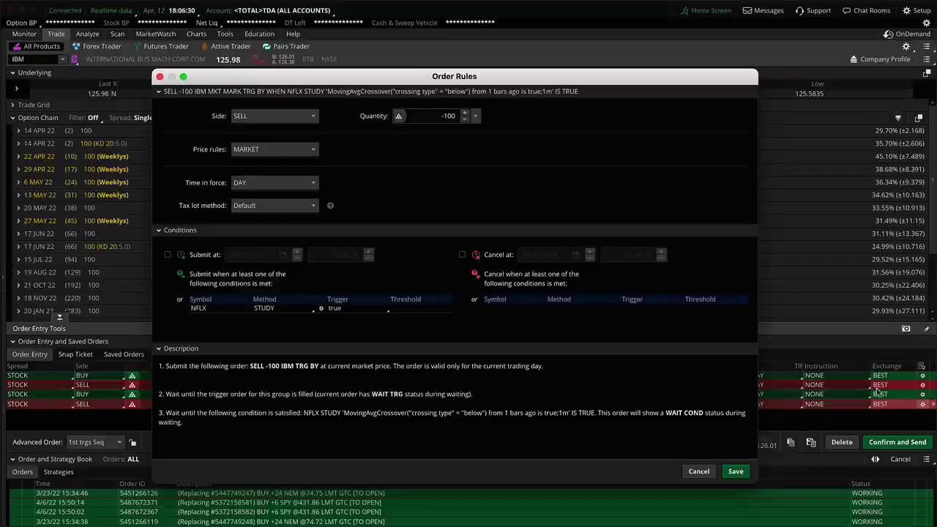
{"action": "left_click", "coordinate": [222, 309]}
{"action": "left_click_drag", "start_coordinate": [193, 308], "coordinate": [216, 310]}
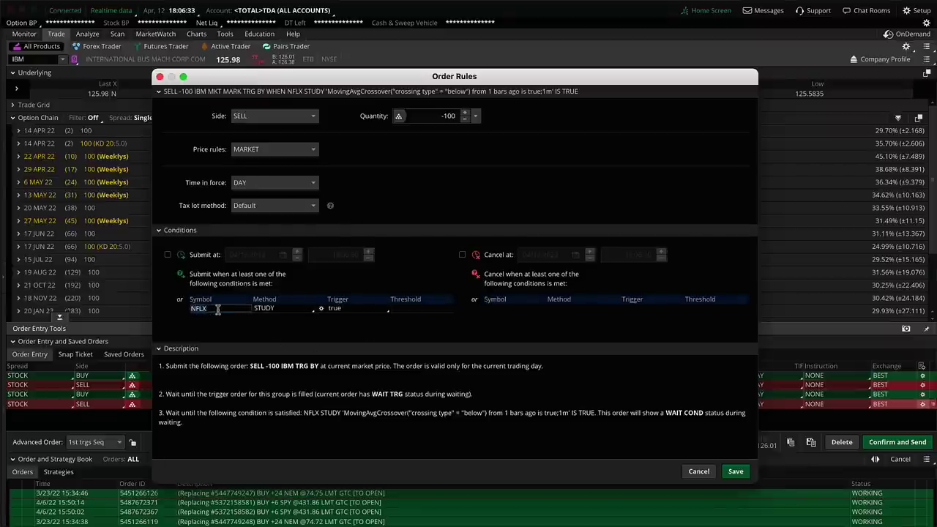
{"action": "key", "text": "BackSpace"}
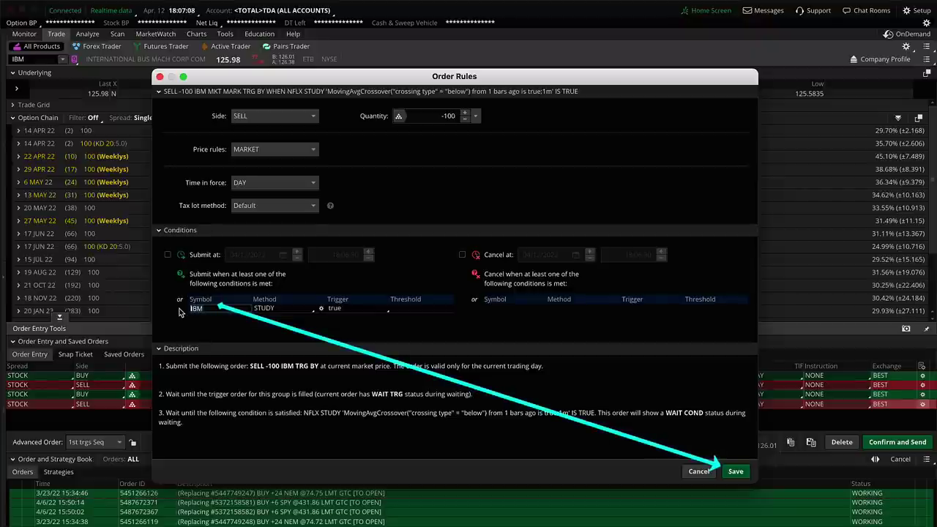
{"action": "left_click", "coordinate": [733, 471]}
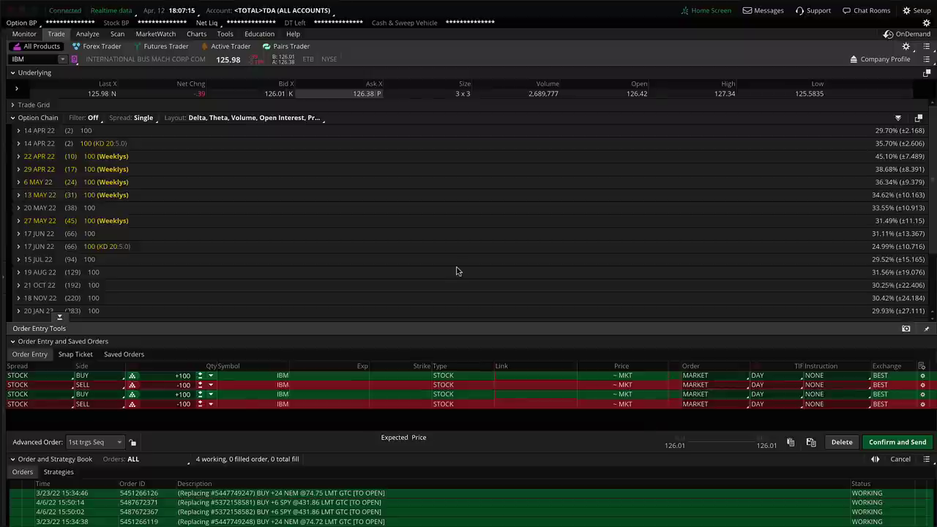
- Check the saved custom buy templates offered for IBM, then discard the staged four-order IBM sequence
{"action": "right_click", "coordinate": [348, 95]}
{"action": "mouse_move", "coordinate": [422, 138]}
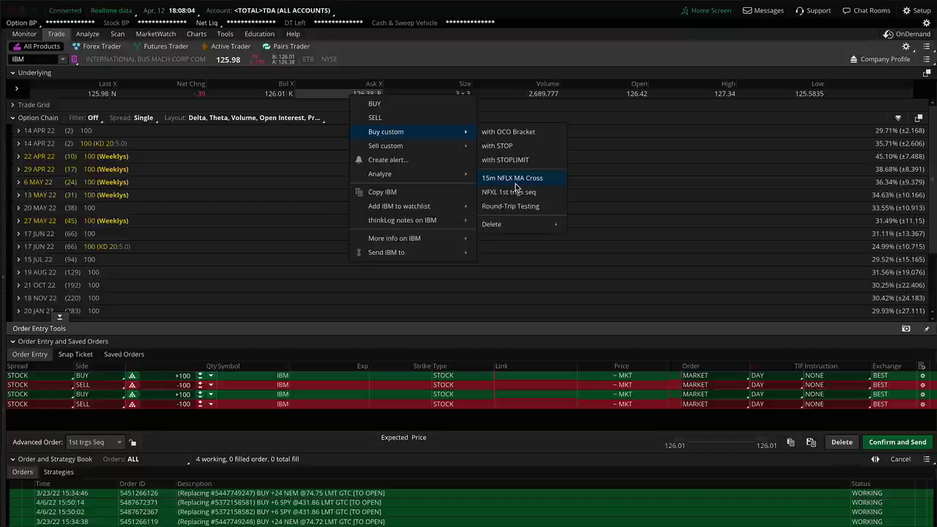
{"action": "left_click", "coordinate": [841, 443]}
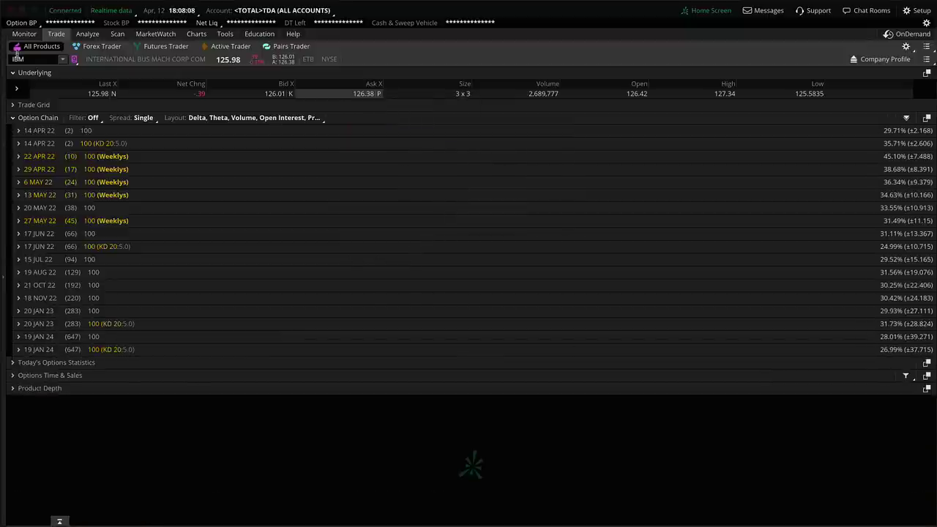
- Load the symbol NFLX and stage a custom buy at the ask using the saved "NFXL 1st trgs seq" template
{"action": "left_click", "coordinate": [39, 59]}
{"action": "type", "text": "NFLX"}
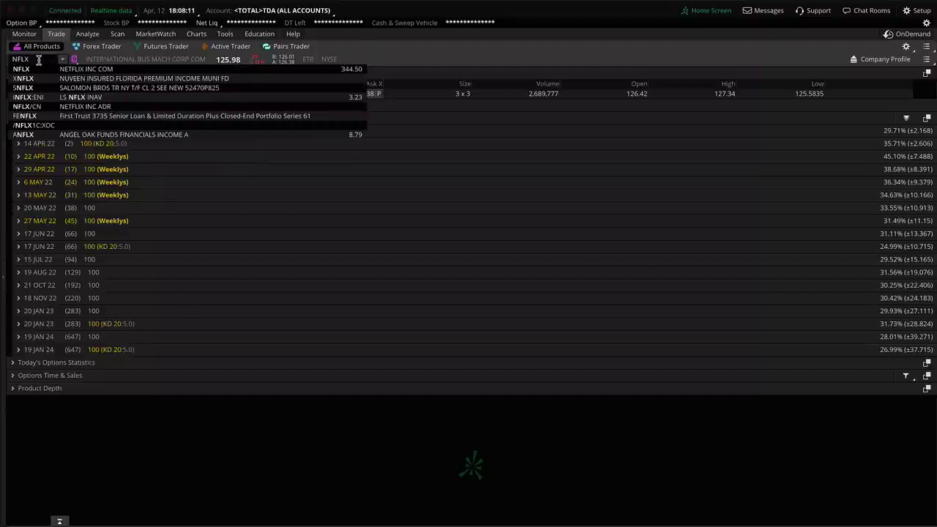
{"action": "key", "text": "Return"}
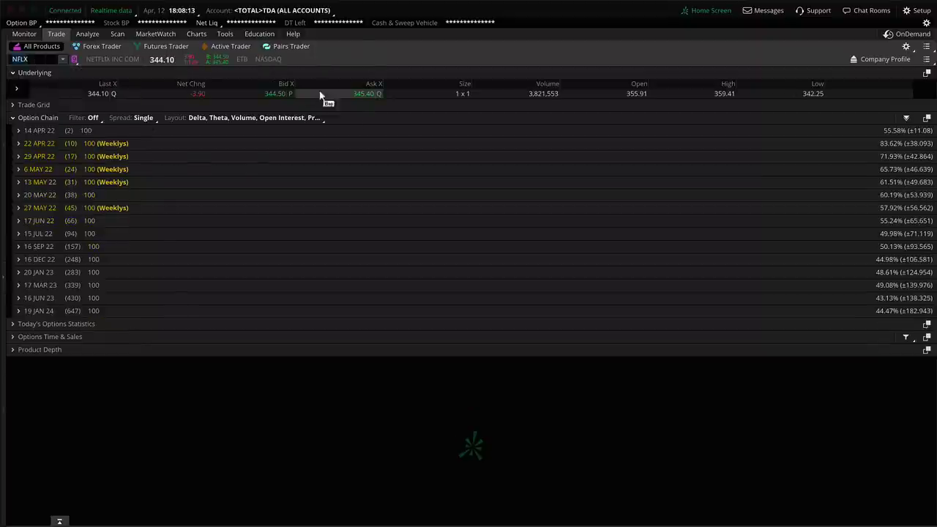
{"action": "right_click", "coordinate": [356, 95]}
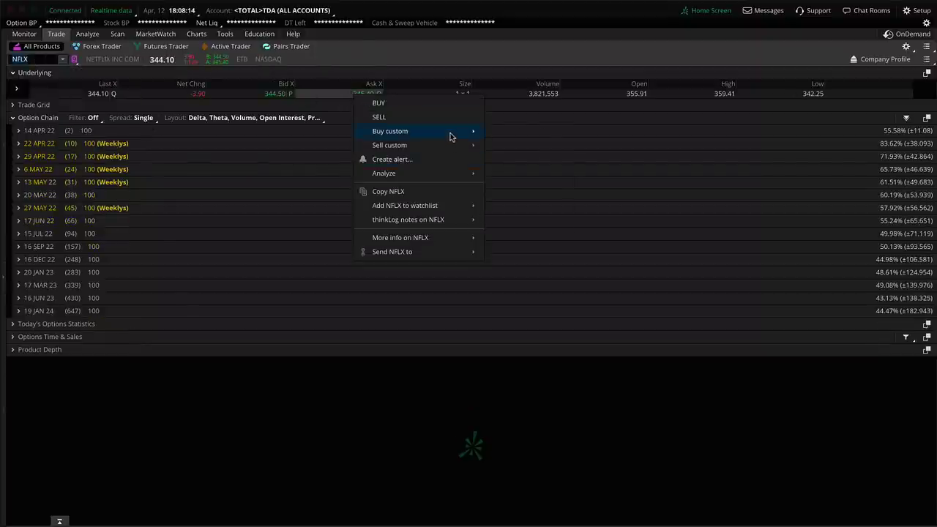
{"action": "mouse_move", "coordinate": [453, 136]}
{"action": "left_click", "coordinate": [505, 193]}
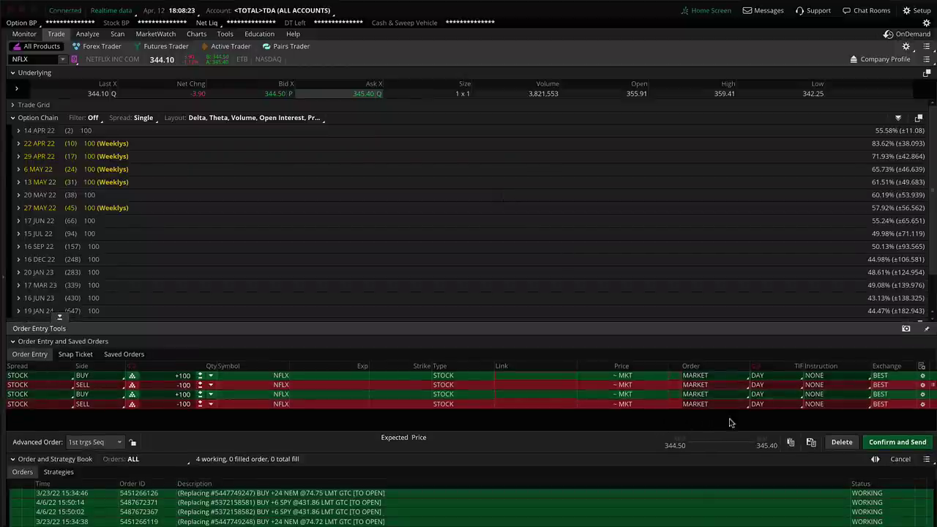
- Check the submit condition symbol in the first NFLX buy order's rules, cancel the rules, and discard the staged NFLX orders
{"action": "left_click", "coordinate": [922, 376]}
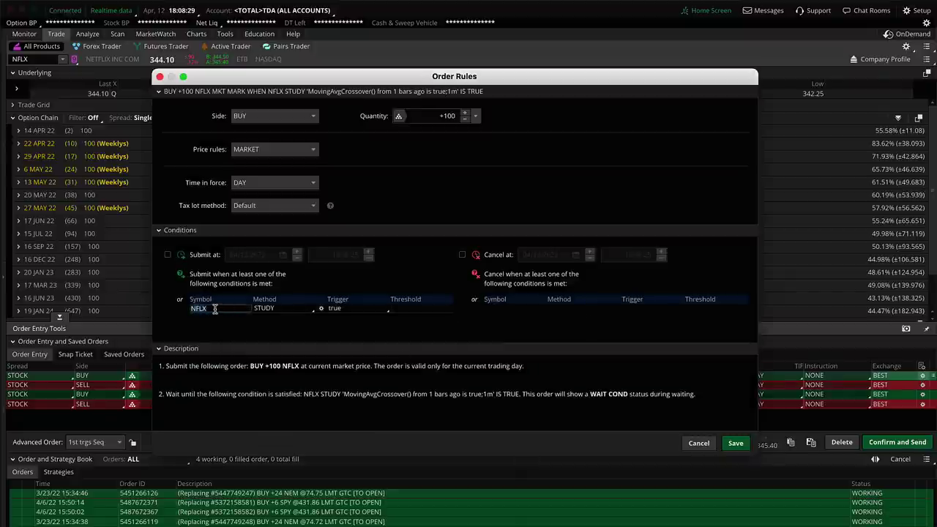
{"action": "left_click", "coordinate": [698, 442]}
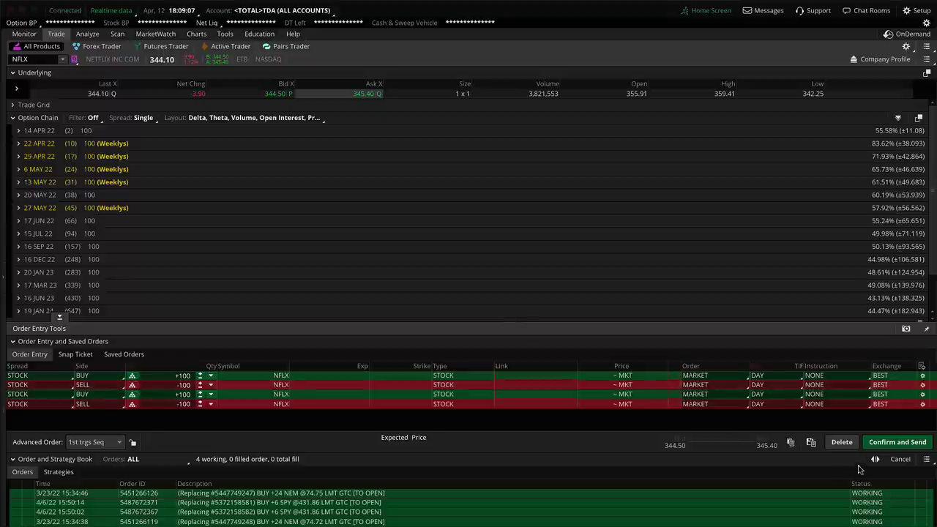
{"action": "left_click", "coordinate": [842, 442]}
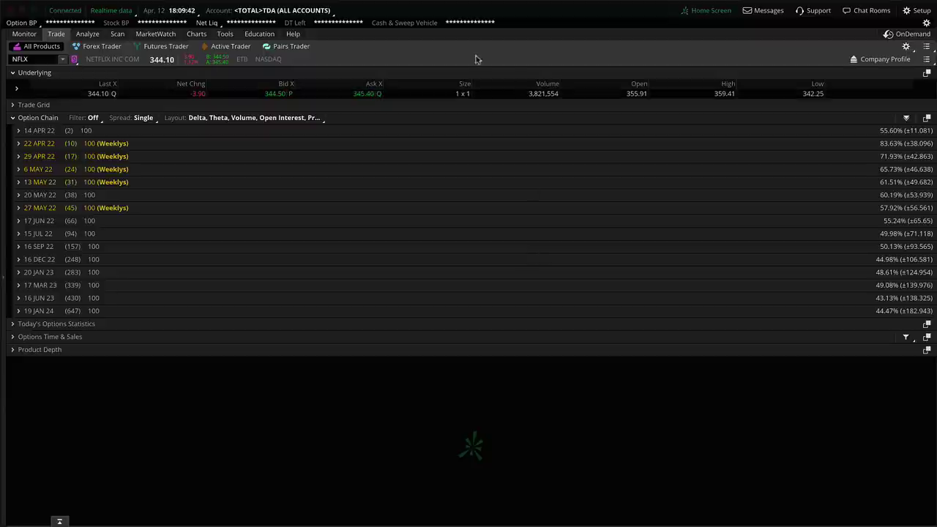
- Switch to the Advanced Topics notes document and highlight the "Custom scripts" heading
{"action": "key", "text": "alt+Tab"}
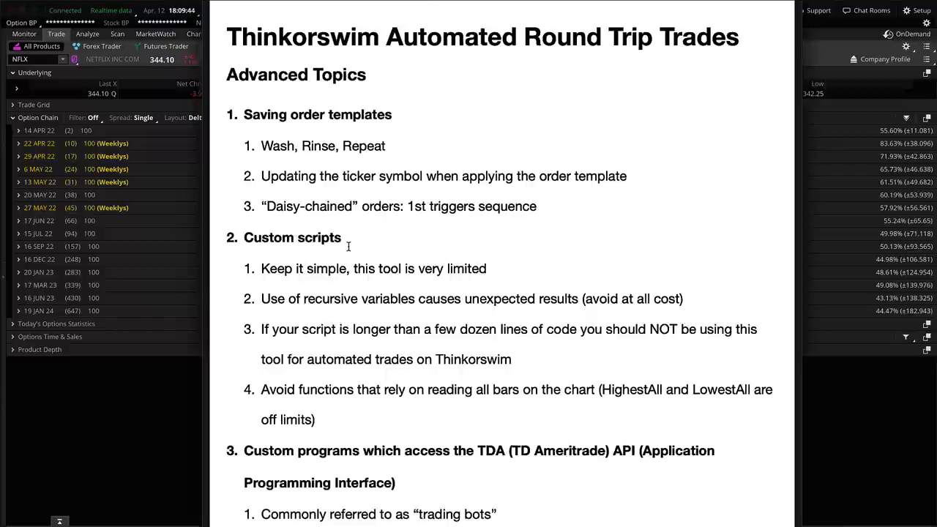
{"action": "left_click_drag", "start_coordinate": [347, 240], "coordinate": [247, 237]}
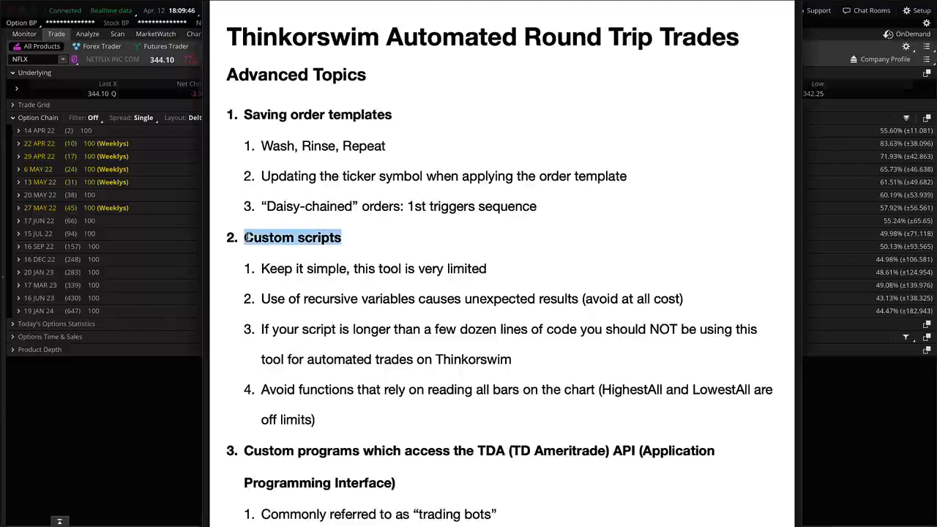
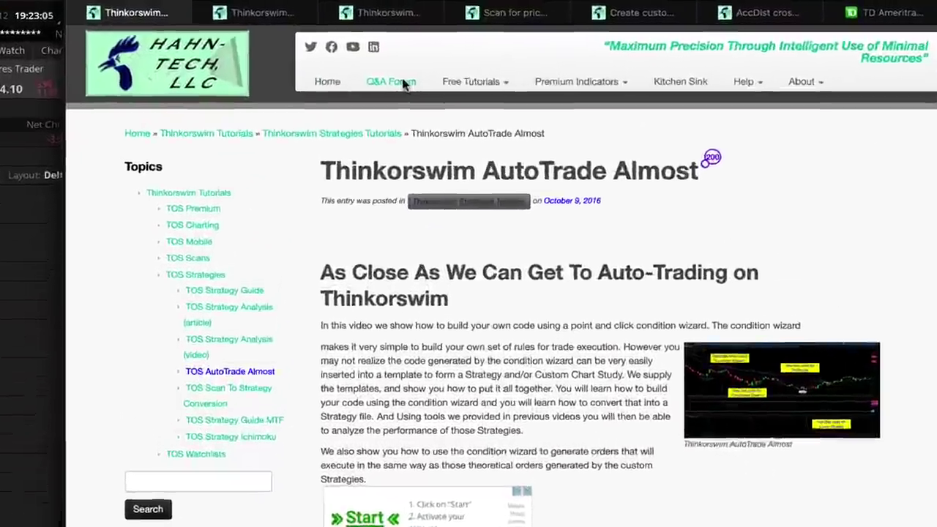
- On the Hahn-Tech website, open the Q&A Forum's Stock Scanners category and activate its question search
{"action": "left_click", "coordinate": [430, 55]}
{"action": "scroll", "coordinate": [552, 511], "scroll_direction": "down", "scroll_amount": 10}
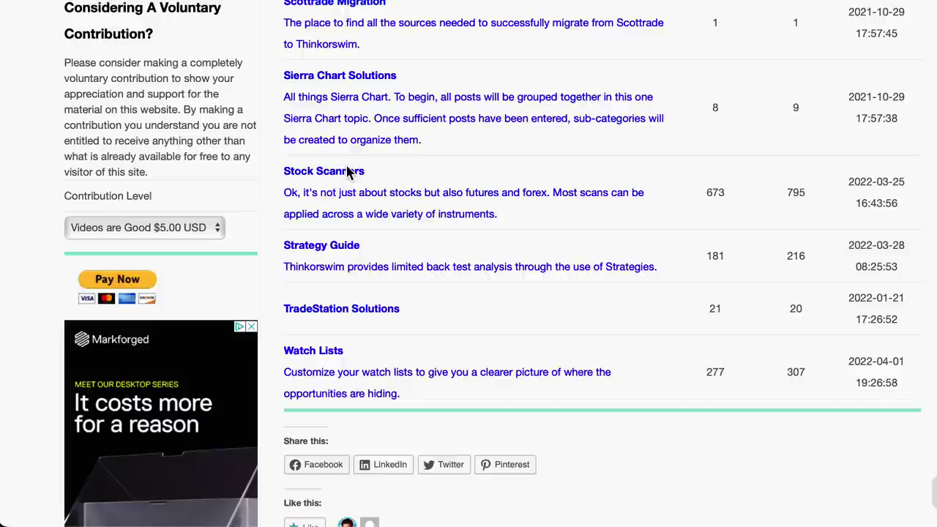
{"action": "left_click", "coordinate": [348, 171]}
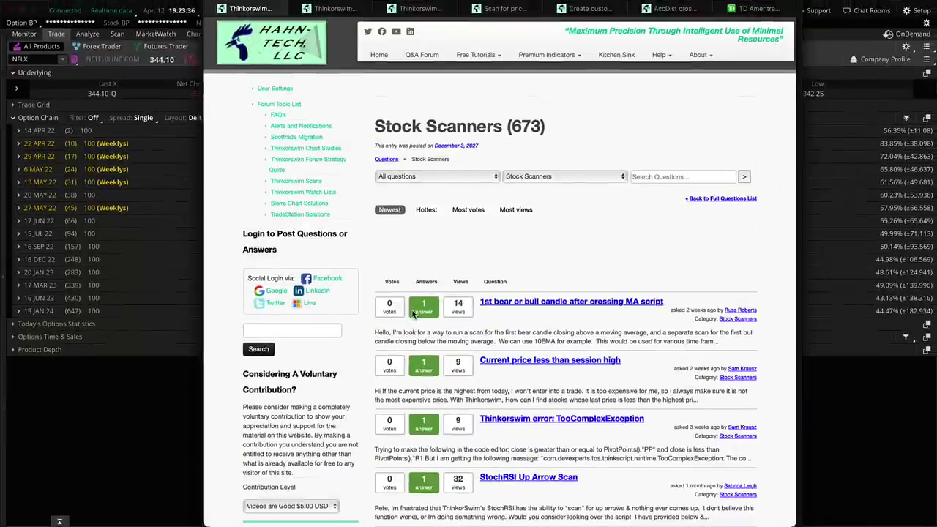
{"action": "left_click", "coordinate": [647, 177]}
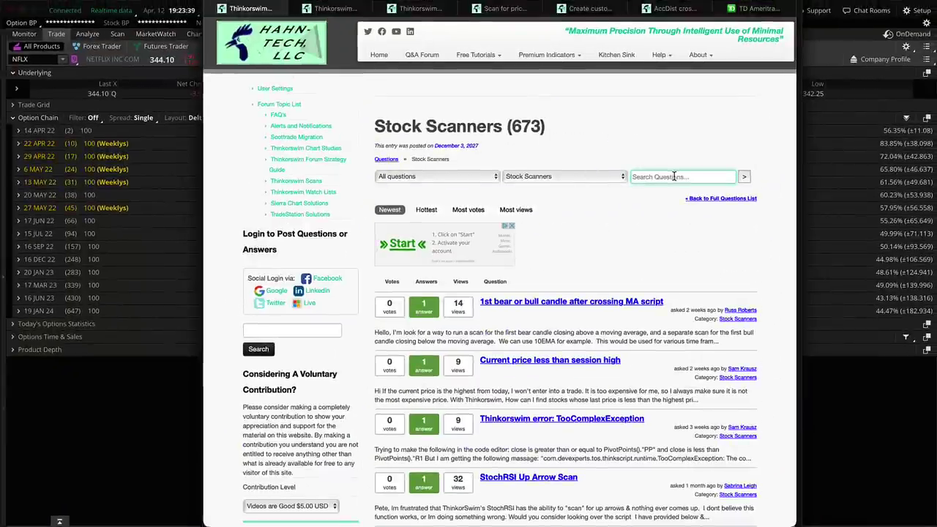
- Switch to the Stock Scanners results already filtered for "Condition Wizard" and look through the listed questions
{"action": "left_click", "coordinate": [424, 8]}
{"action": "left_click_drag", "start_coordinate": [732, 176], "coordinate": [615, 176]}
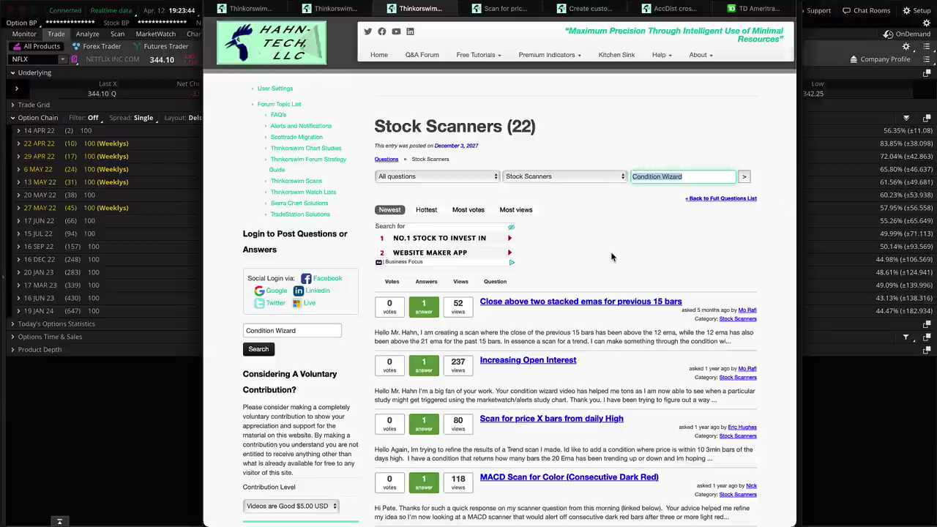
{"action": "scroll", "coordinate": [637, 276], "scroll_direction": "down", "scroll_amount": 8}
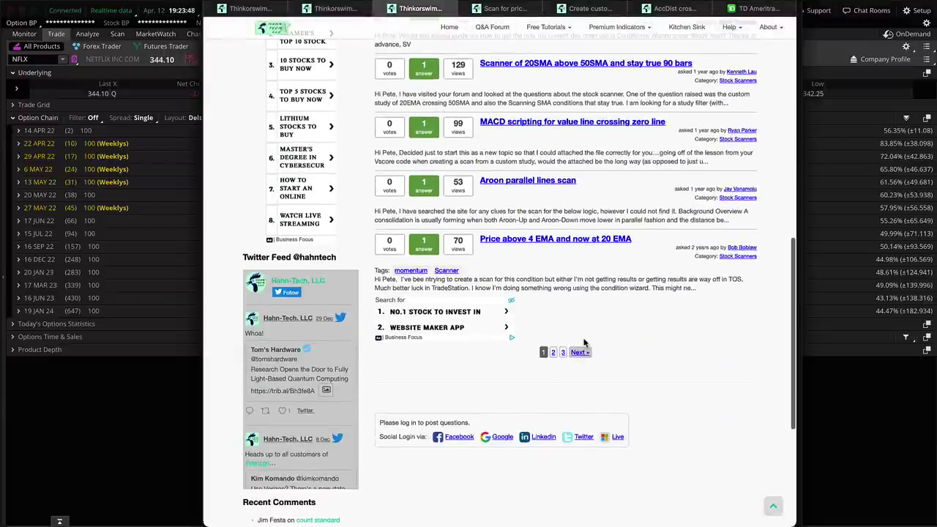
{"action": "scroll", "coordinate": [596, 328], "scroll_direction": "up", "scroll_amount": 10}
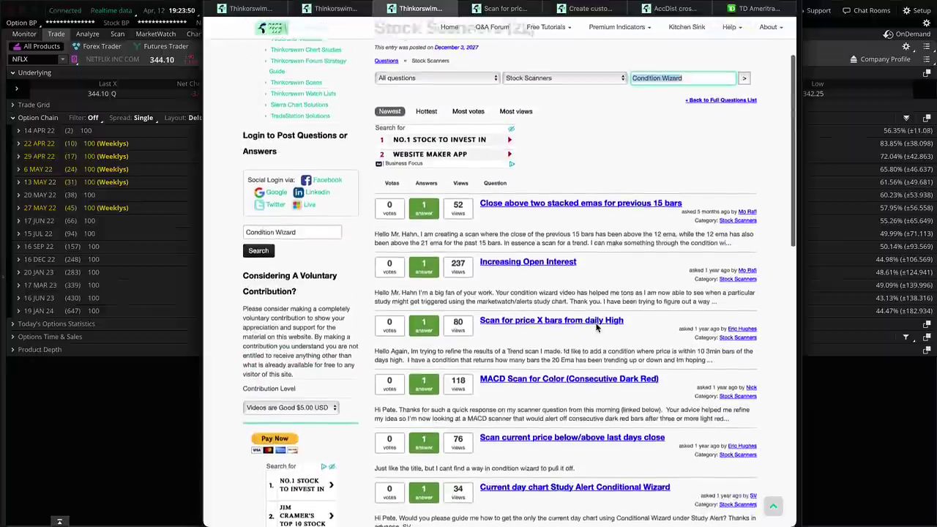
- View the question "Scan for price X bars from daily High", examining its attached condition screenshots and continuing to the code in the answer
{"action": "left_click", "coordinate": [505, 9]}
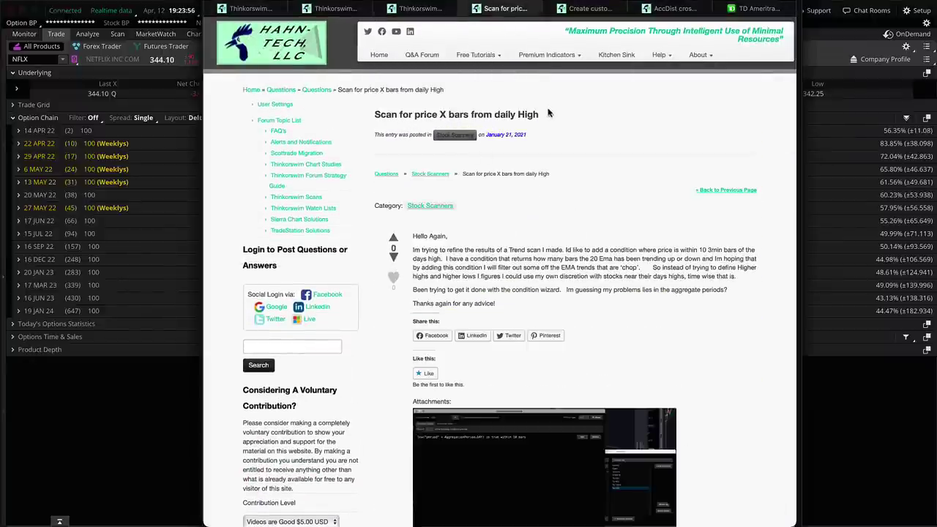
{"action": "left_click_drag", "start_coordinate": [537, 114], "coordinate": [376, 119]}
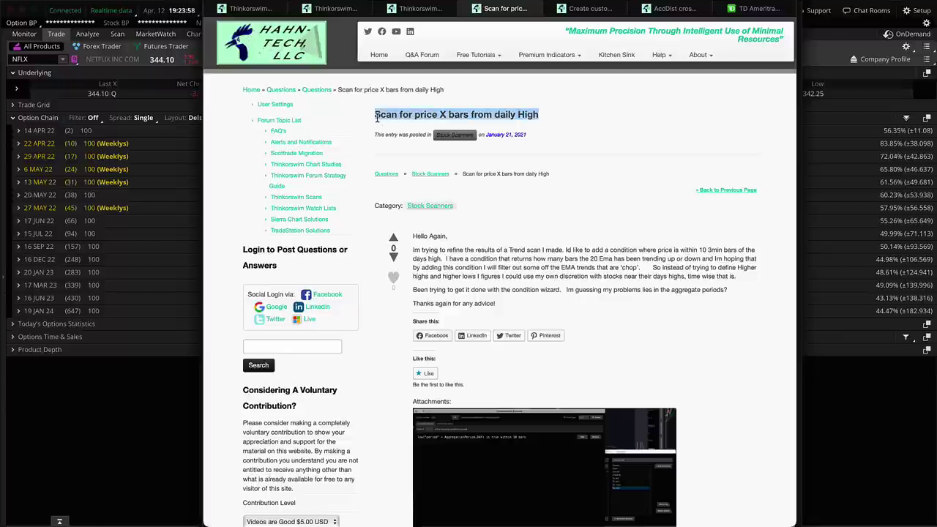
{"action": "scroll", "coordinate": [538, 375], "scroll_direction": "down", "scroll_amount": 5}
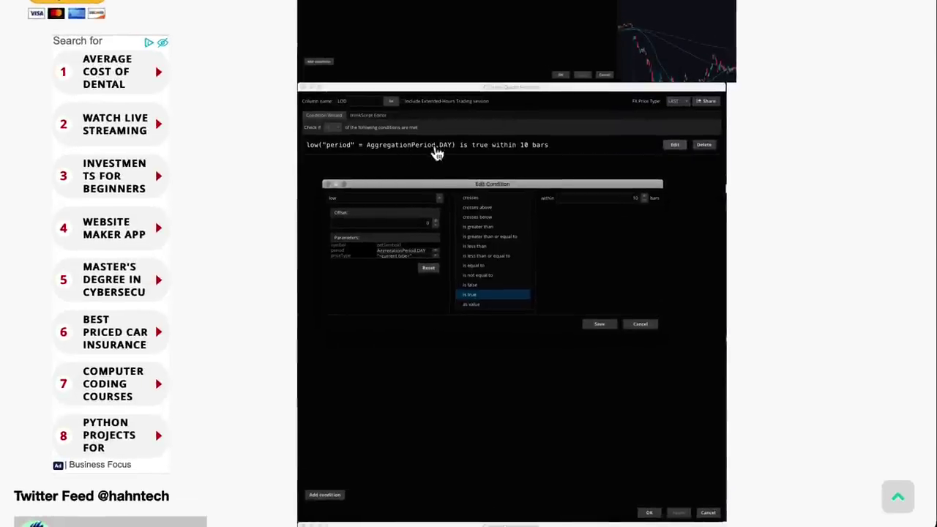
{"action": "scroll", "coordinate": [527, 135], "scroll_direction": "down", "scroll_amount": 3}
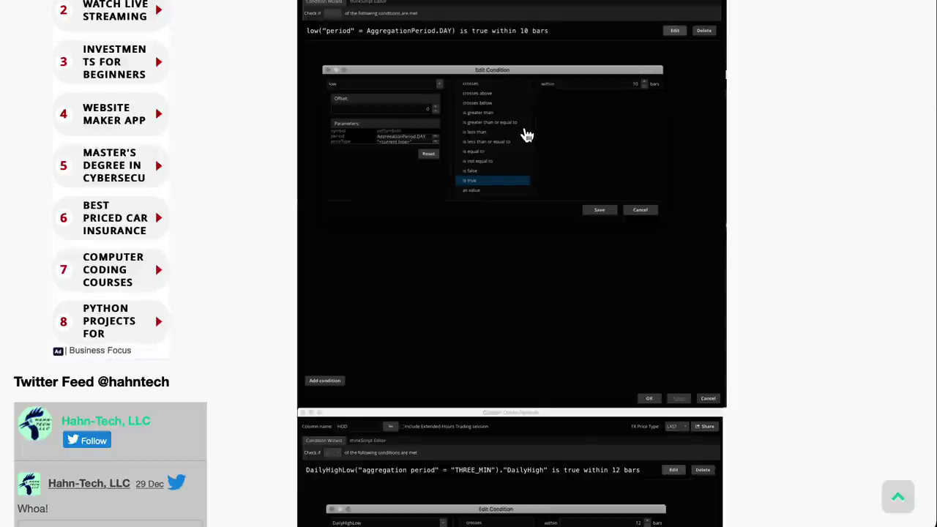
{"action": "scroll", "coordinate": [527, 136], "scroll_direction": "down", "scroll_amount": 7}
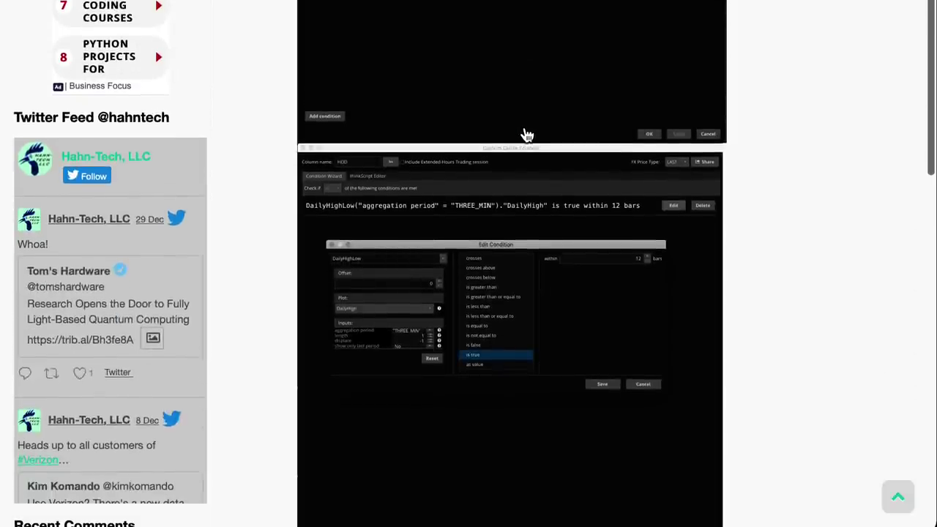
{"action": "scroll", "coordinate": [527, 135], "scroll_direction": "down", "scroll_amount": 3}
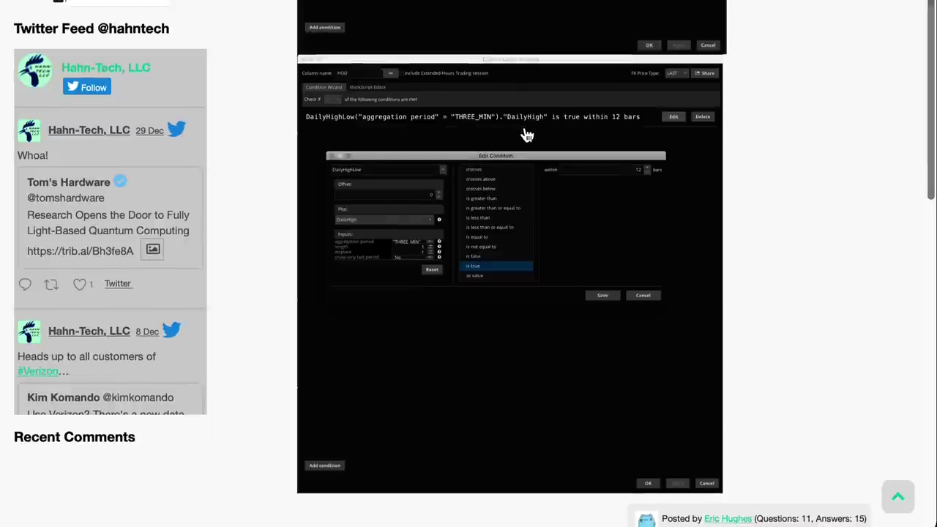
{"action": "scroll", "coordinate": [527, 135], "scroll_direction": "down", "scroll_amount": 10}
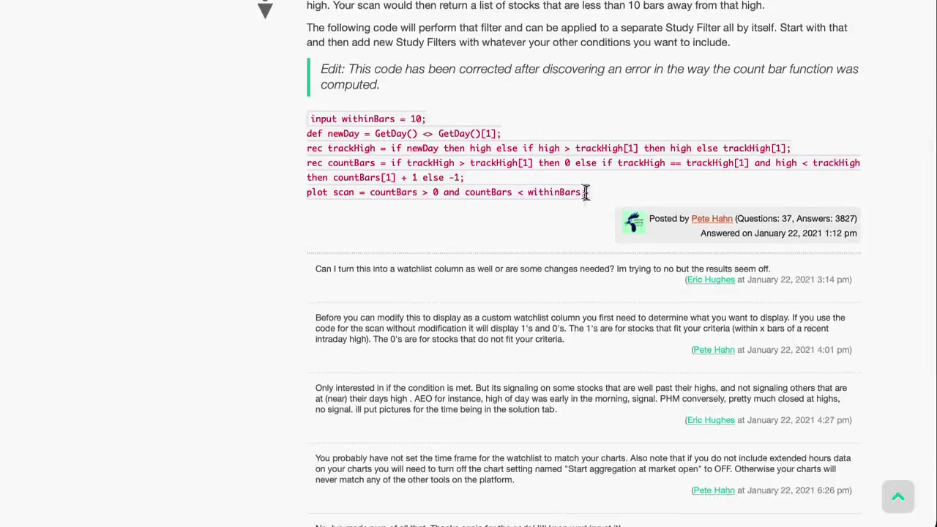
- Examine the answer's withinBars scan code, highlighting the full script and its def and rec declarations
{"action": "left_click_drag", "start_coordinate": [585, 191], "coordinate": [304, 118]}
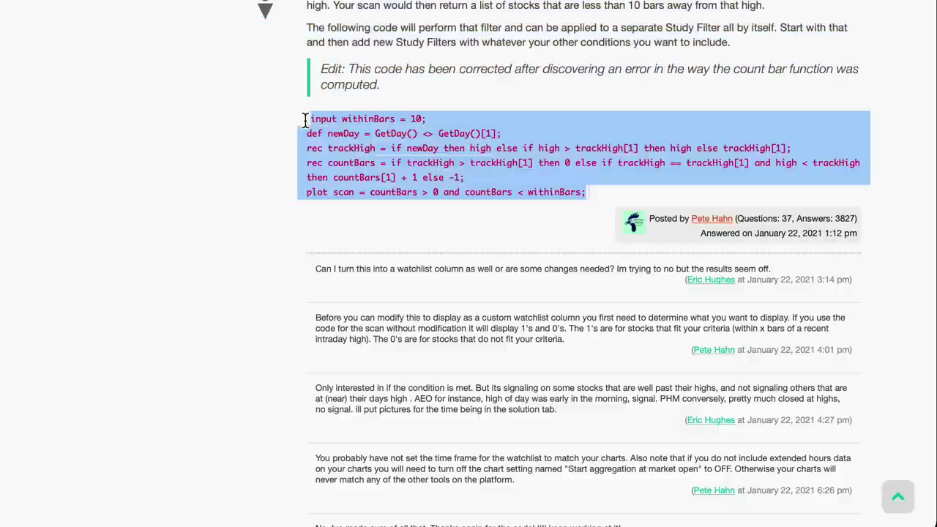
{"action": "left_click", "coordinate": [521, 163]}
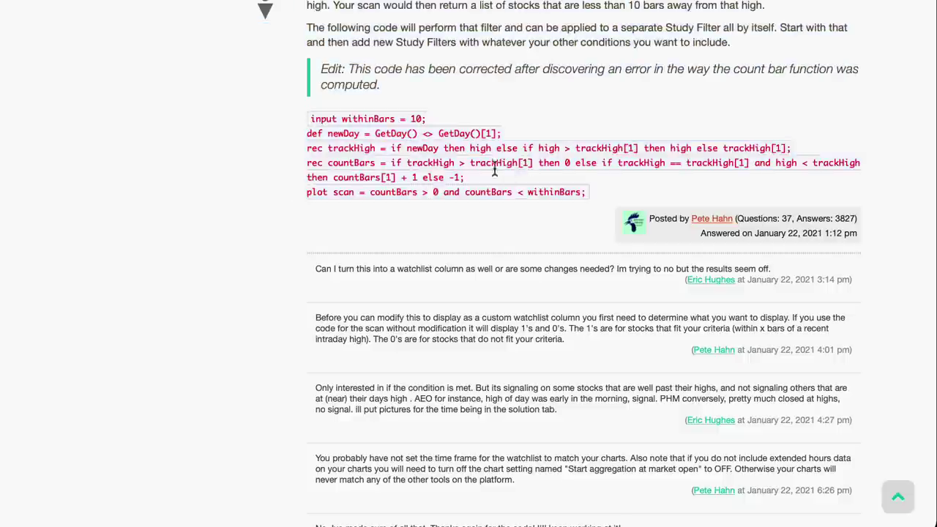
{"action": "left_click", "coordinate": [322, 164]}
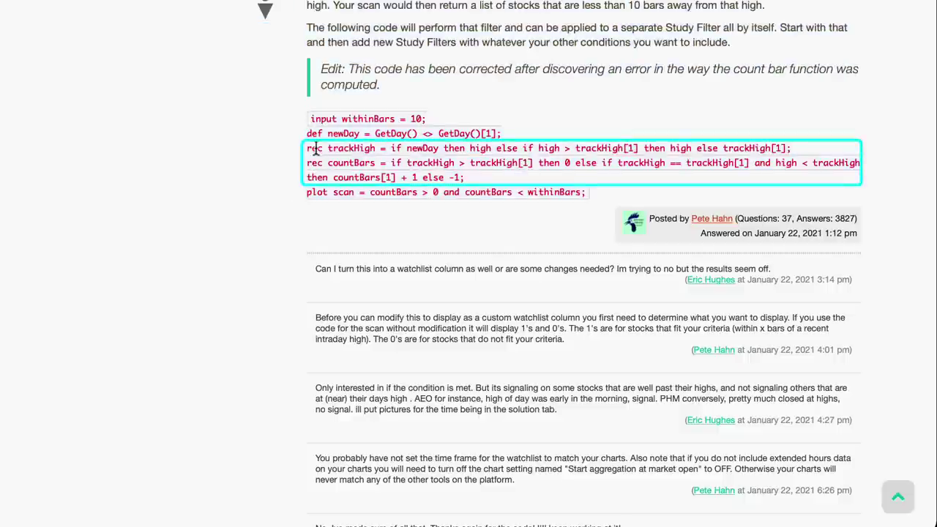
{"action": "double_click", "coordinate": [315, 133]}
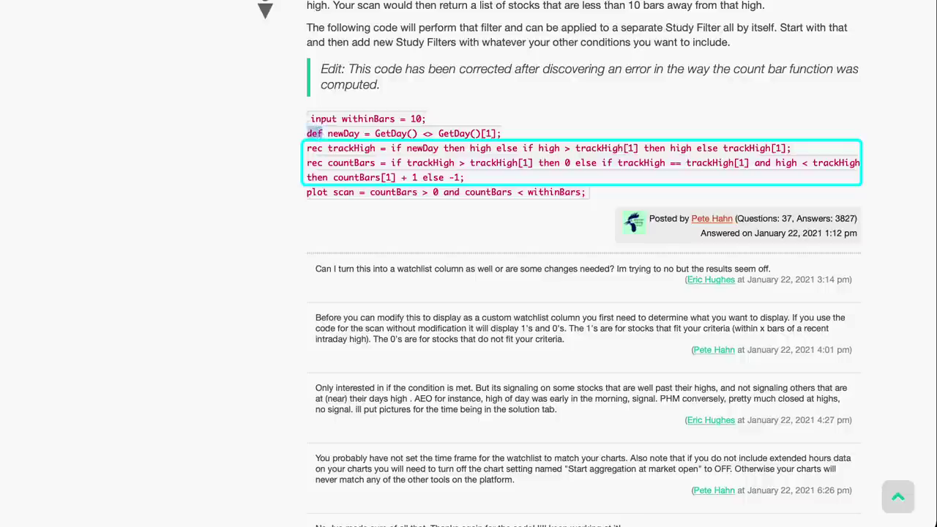
{"action": "double_click", "coordinate": [314, 148]}
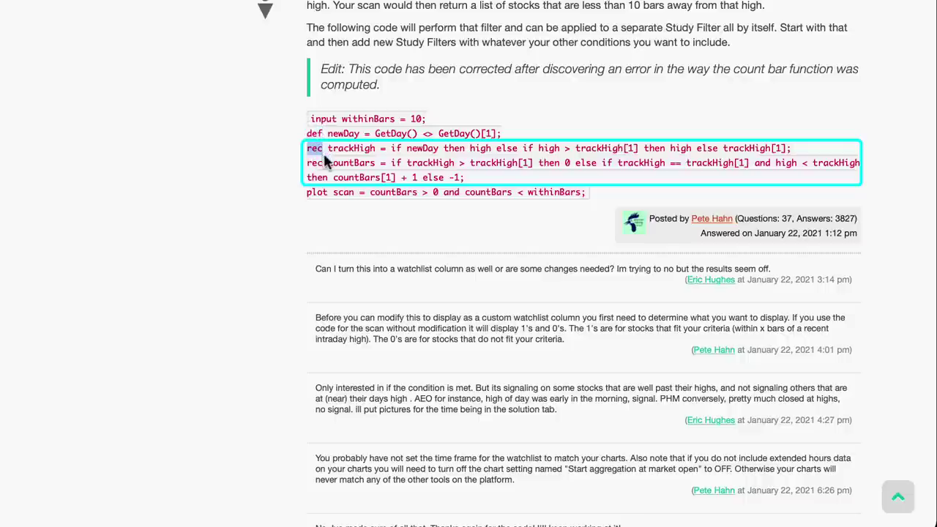
{"action": "left_click", "coordinate": [324, 151]}
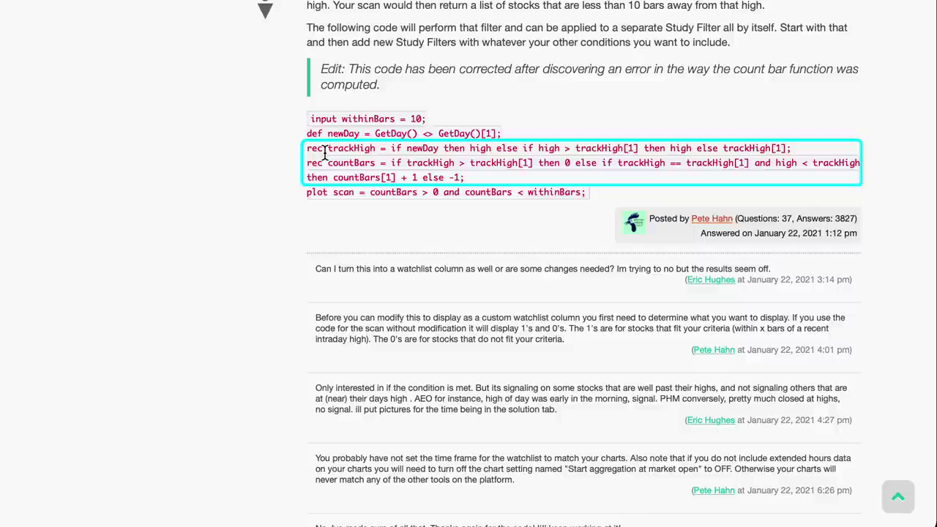
- Highlight the rec keyword and both outer trackHigh references in the trackHigh line to examine its recursion
{"action": "left_click_drag", "start_coordinate": [324, 153], "coordinate": [310, 149]}
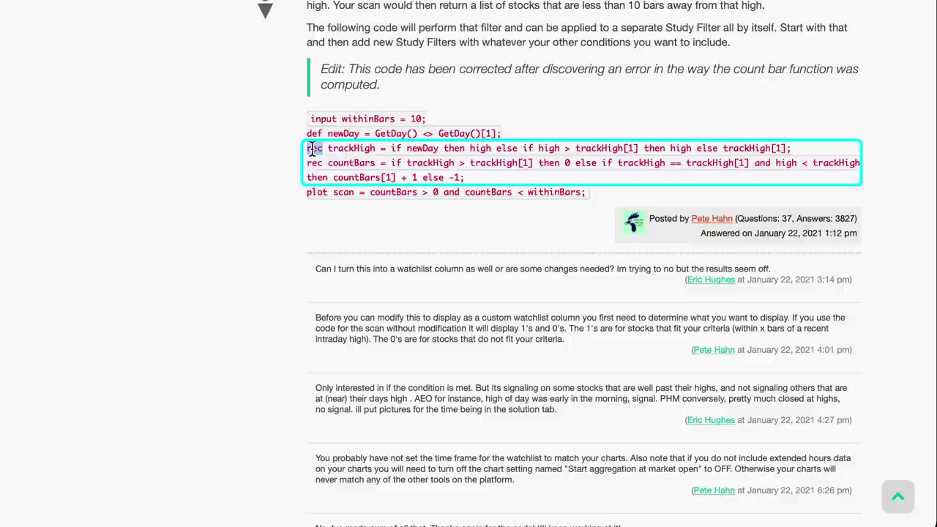
{"action": "double_click", "coordinate": [312, 148]}
{"action": "double_click", "coordinate": [344, 148]}
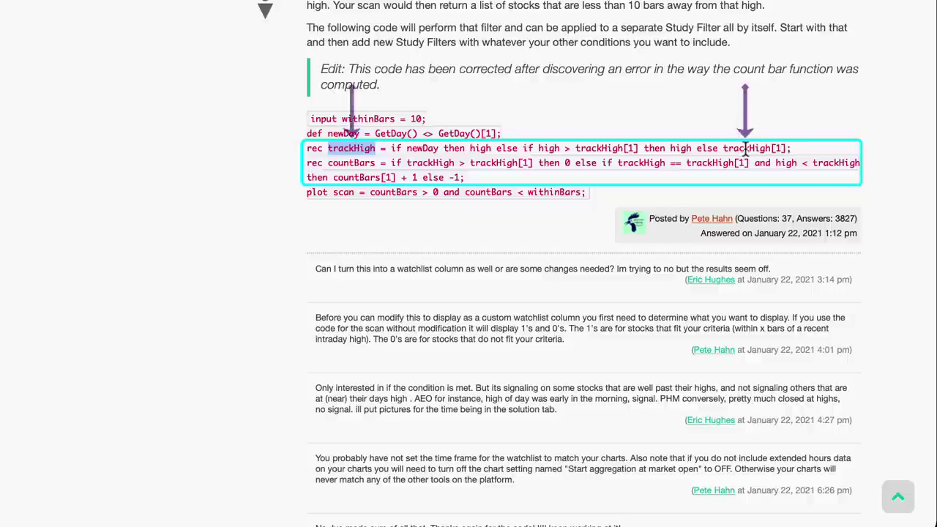
{"action": "double_click", "coordinate": [347, 149]}
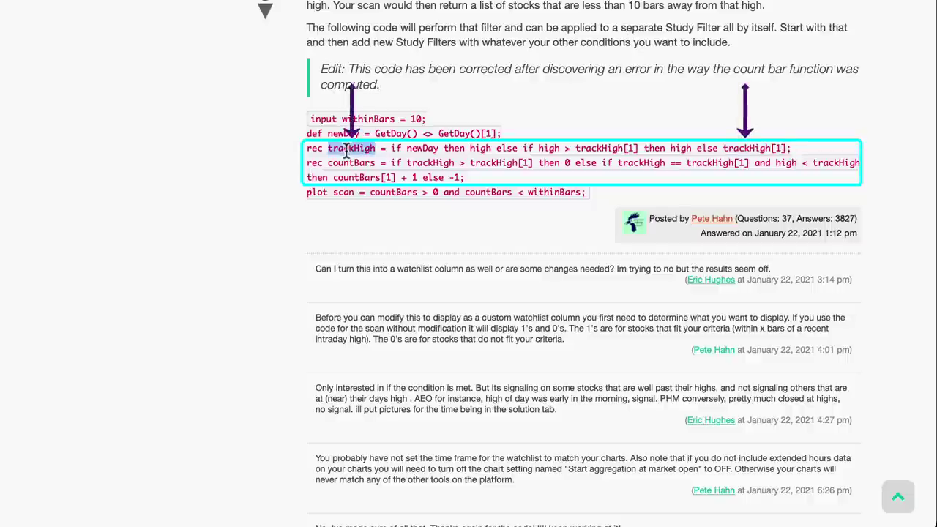
{"action": "double_click", "coordinate": [739, 148]}
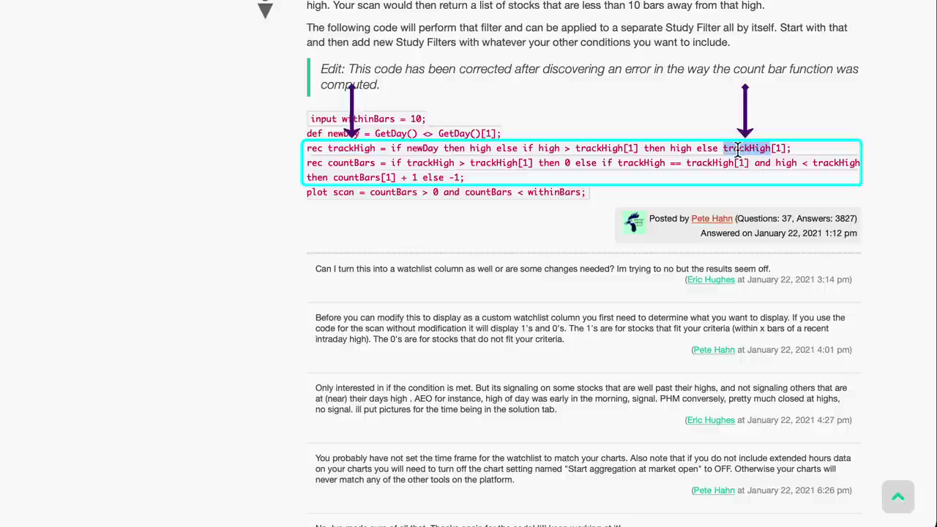
- Highlight the full countBars statement and its countBars name and countBars[1] reference to examine how the variable refers to itself
{"action": "double_click", "coordinate": [351, 162]}
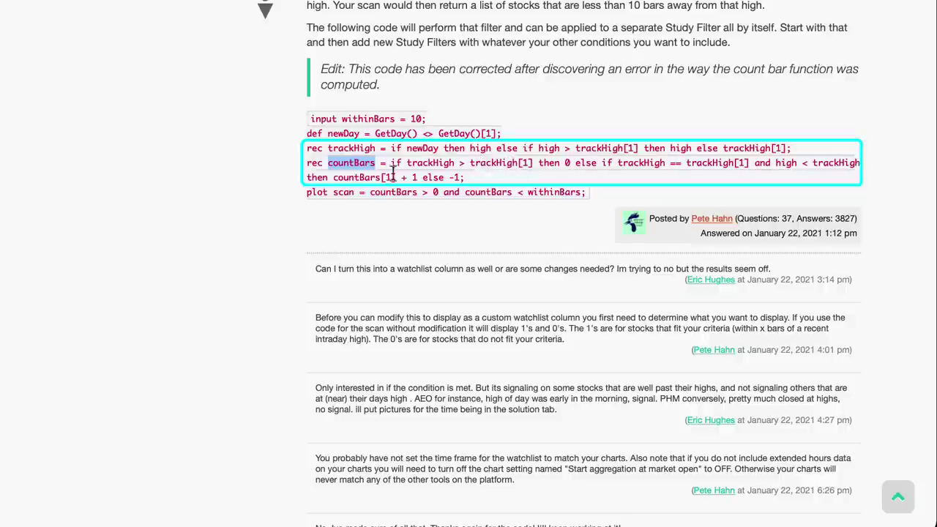
{"action": "double_click", "coordinate": [355, 177]}
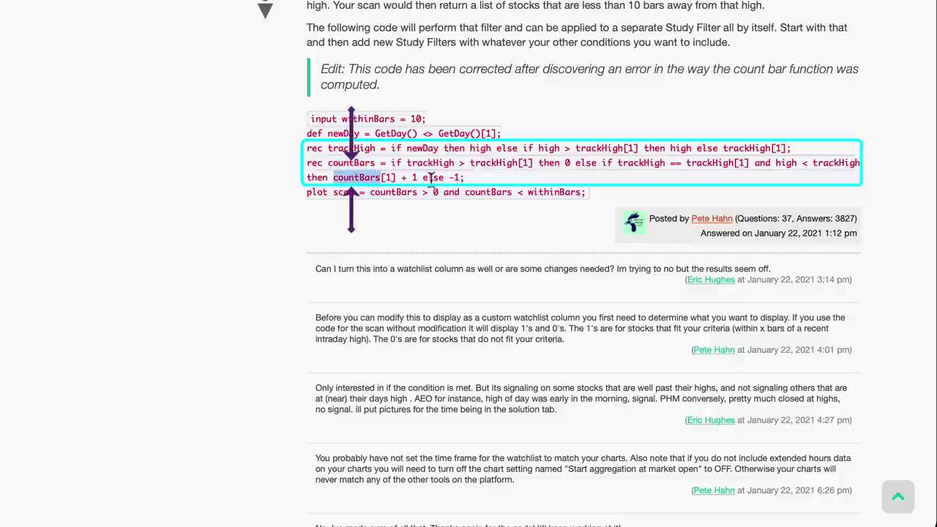
{"action": "left_click", "coordinate": [468, 181]}
{"action": "left_click_drag", "start_coordinate": [466, 179], "coordinate": [305, 164]}
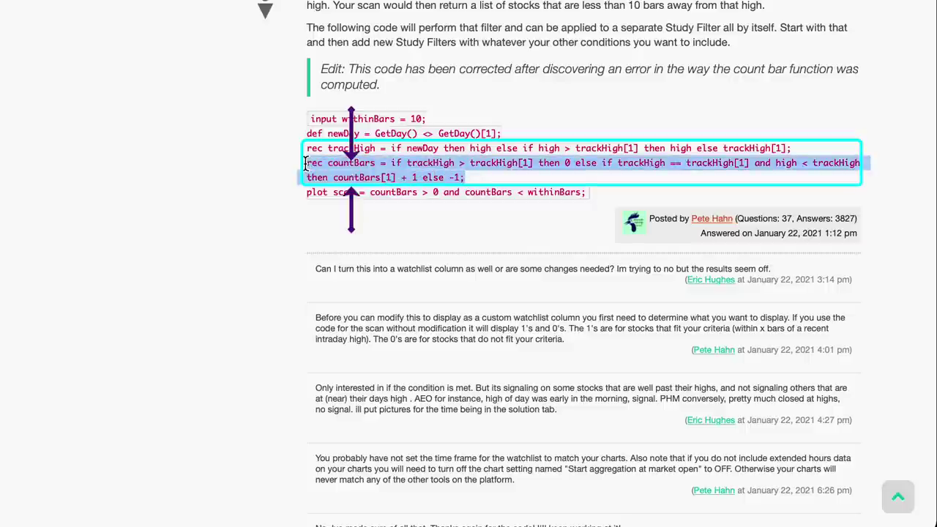
{"action": "double_click", "coordinate": [353, 165]}
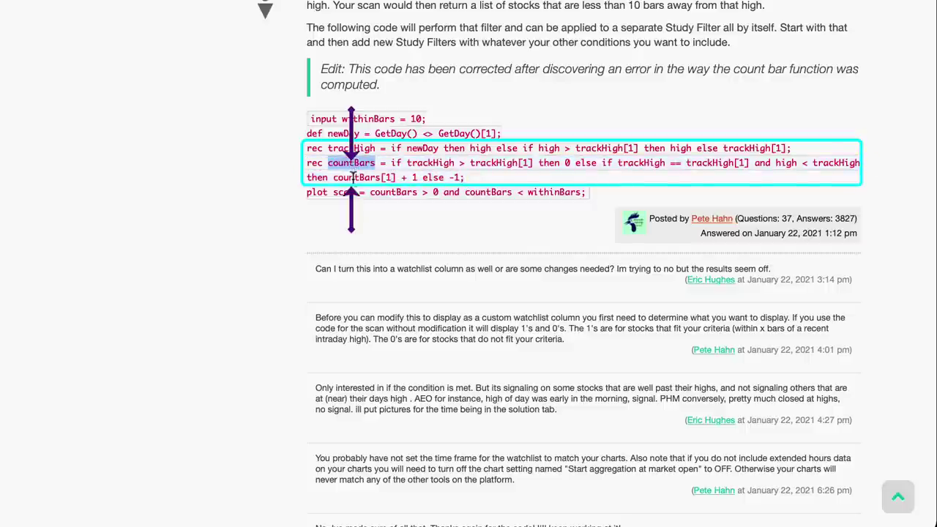
{"action": "double_click", "coordinate": [353, 177]}
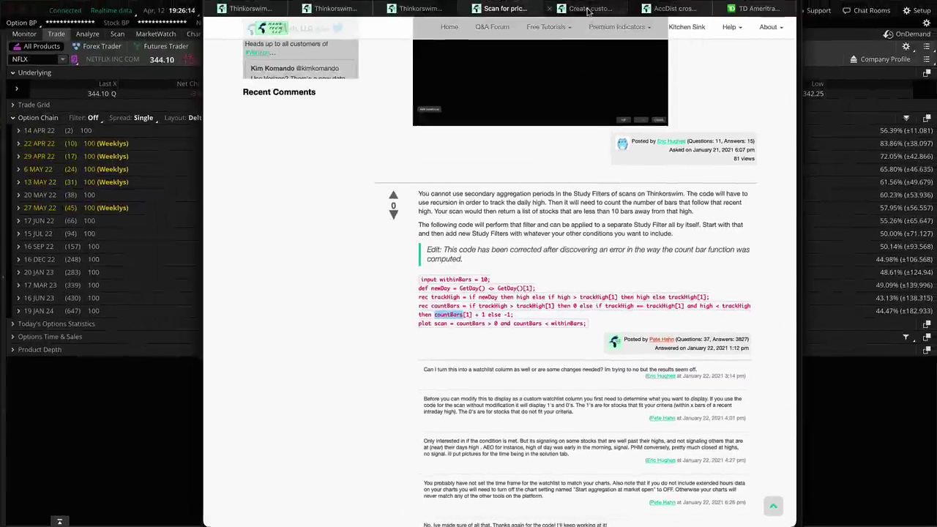
- Switch to the question "Create custom scan MACD and TTM Squeeze" and highlight its MACD, Momentum and TTM Squeeze criteria
{"action": "left_click", "coordinate": [585, 8]}
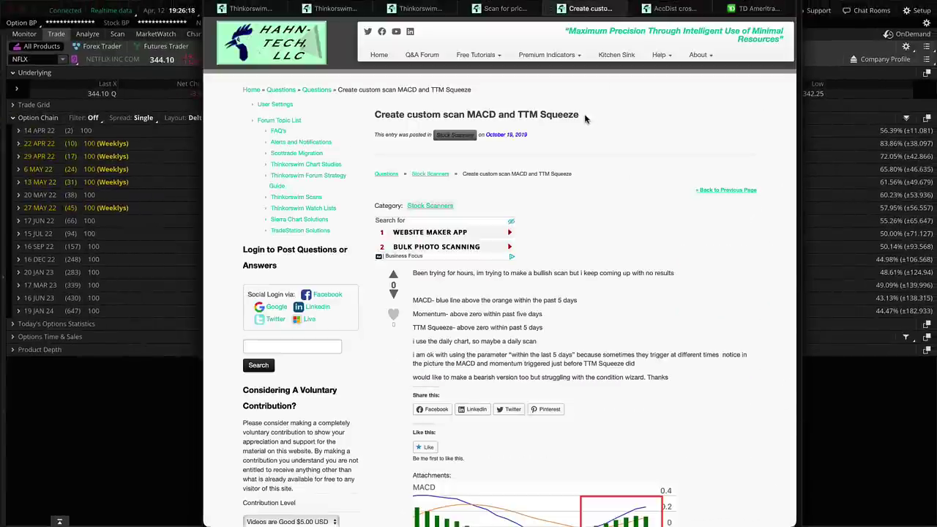
{"action": "mouse_move", "coordinate": [585, 117]}
{"action": "left_mouse_down"}
{"action": "mouse_move", "coordinate": [369, 118]}
{"action": "mouse_move", "coordinate": [588, 116]}
{"action": "left_mouse_up"}
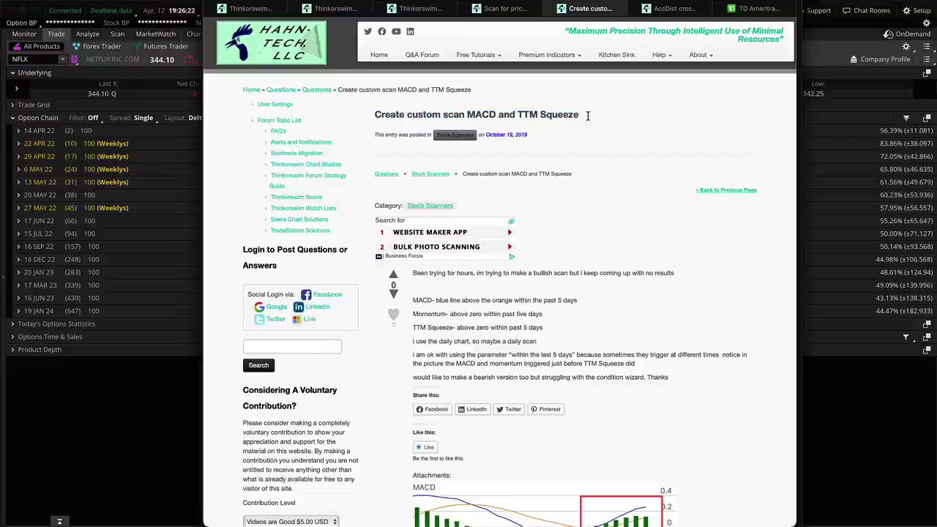
{"action": "scroll", "coordinate": [598, 223], "scroll_direction": "down", "scroll_amount": 2}
{"action": "scroll", "coordinate": [598, 223], "scroll_direction": "down", "scroll_amount": 1}
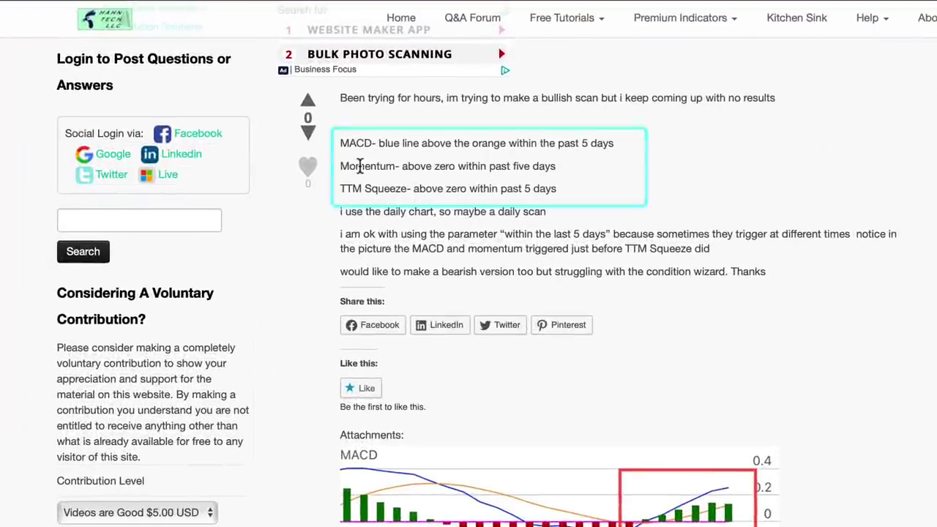
{"action": "double_click", "coordinate": [359, 166]}
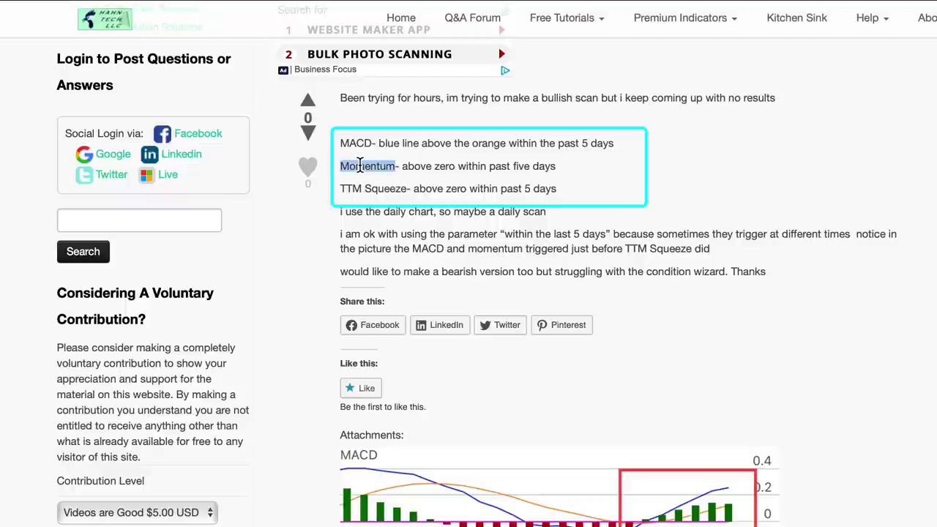
{"action": "double_click", "coordinate": [356, 142]}
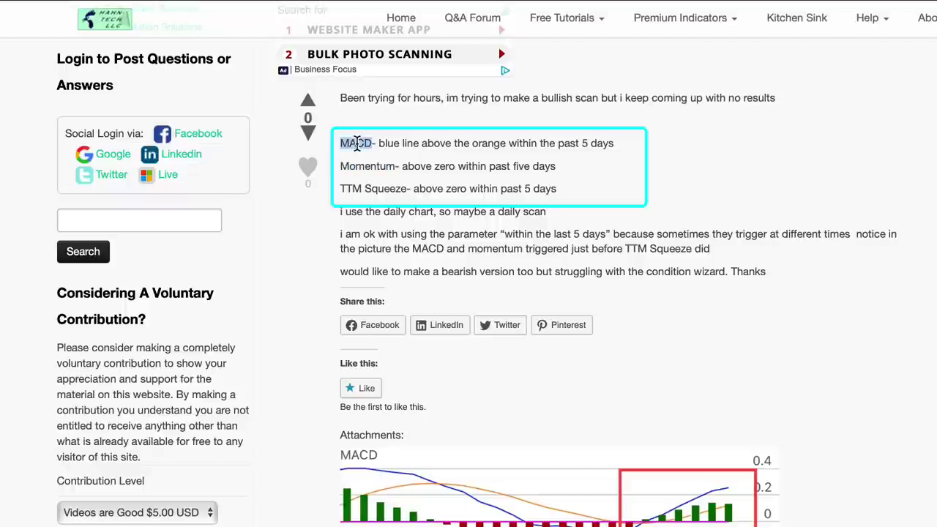
{"action": "double_click", "coordinate": [369, 166]}
{"action": "left_click_drag", "start_coordinate": [408, 188], "coordinate": [349, 190]}
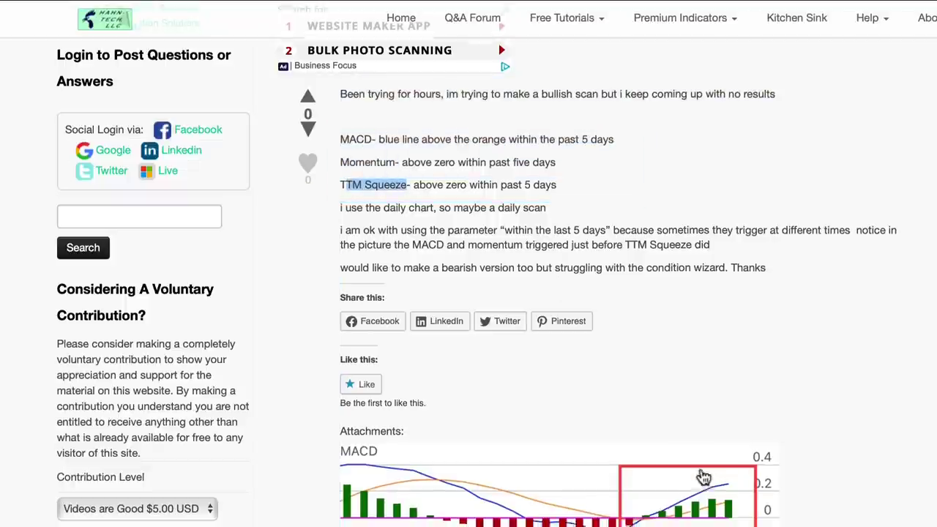
- Examine the question's attached chart of the MACD, Momentum and TTM_Squeeze studies, including the boxed signal area
{"action": "scroll", "coordinate": [700, 472], "scroll_direction": "down", "scroll_amount": 4}
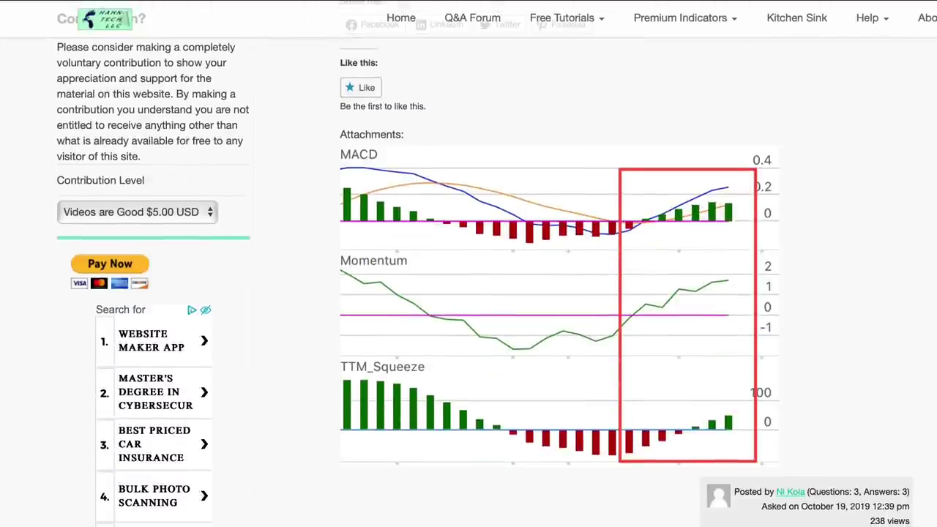
{"action": "scroll", "coordinate": [483, 264], "scroll_direction": "down", "scroll_amount": 2}
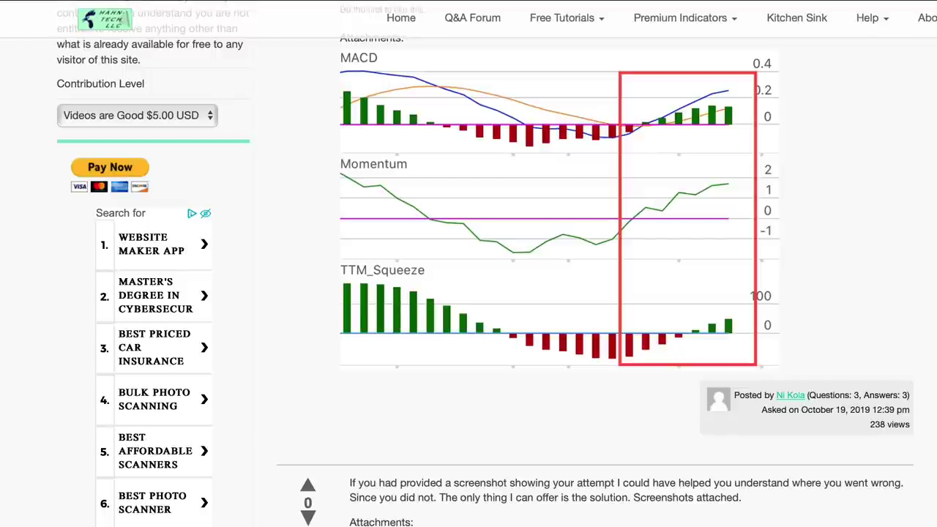
{"action": "scroll", "coordinate": [482, 263], "scroll_direction": "down", "scroll_amount": 2}
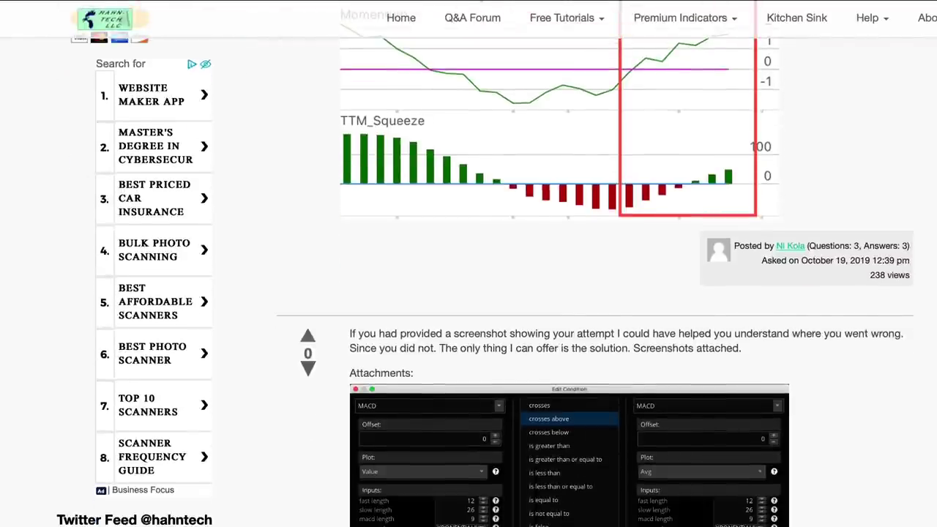
{"action": "scroll", "coordinate": [482, 263], "scroll_direction": "down", "scroll_amount": 2}
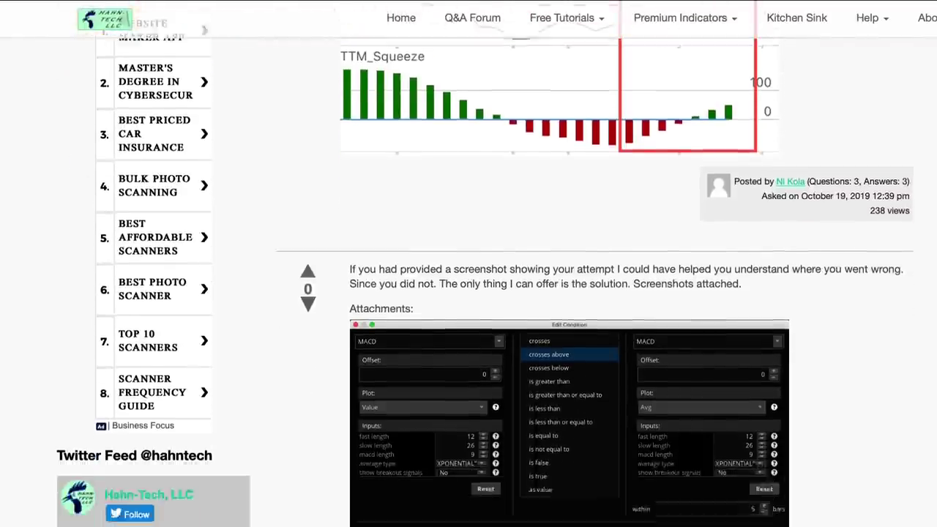
{"action": "scroll", "coordinate": [483, 263], "scroll_direction": "up", "scroll_amount": 3}
- Examine the answer's MACD, Momentum and TTM_Squeeze condition screenshots and the combined Scanner Custom Filter, and return to the question's heading
{"action": "scroll", "coordinate": [826, 432], "scroll_direction": "down", "scroll_amount": 5}
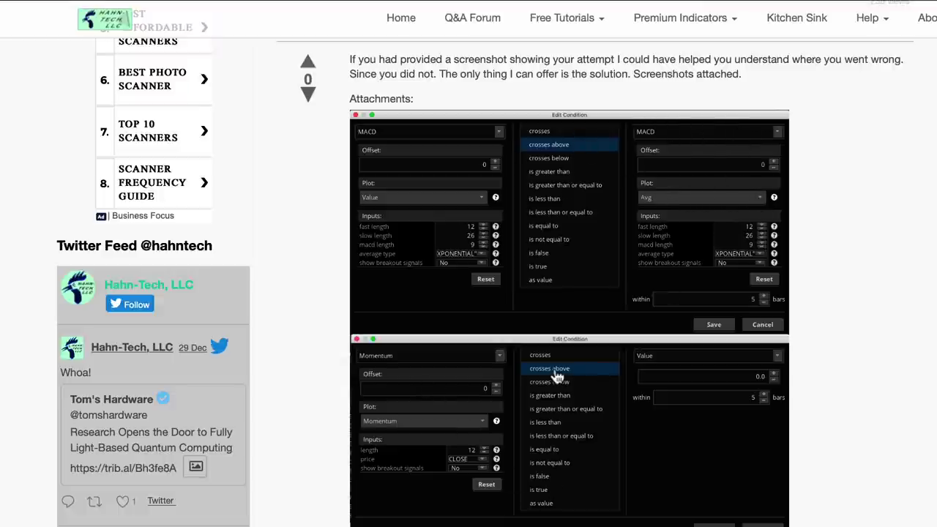
{"action": "scroll", "coordinate": [421, 425], "scroll_direction": "down", "scroll_amount": 3}
{"action": "scroll", "coordinate": [423, 425], "scroll_direction": "down", "scroll_amount": 4}
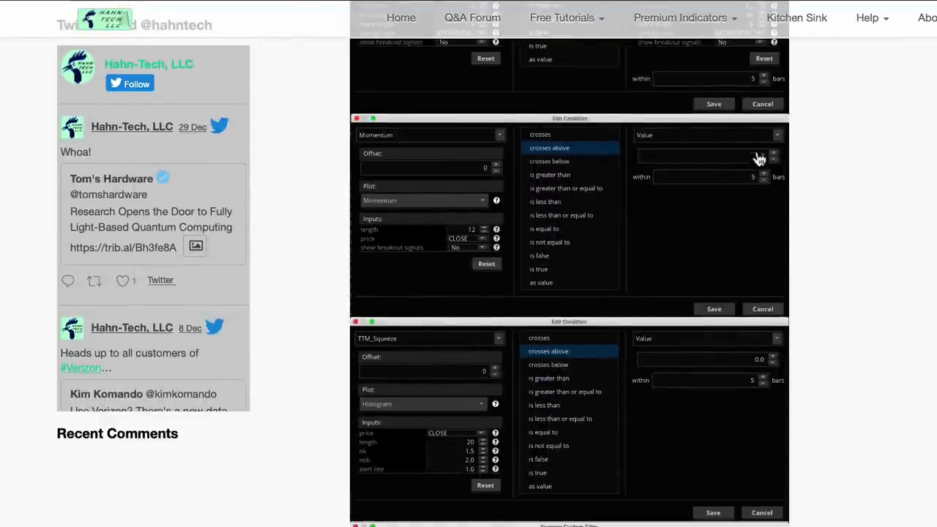
{"action": "scroll", "coordinate": [723, 281], "scroll_direction": "up", "scroll_amount": 2}
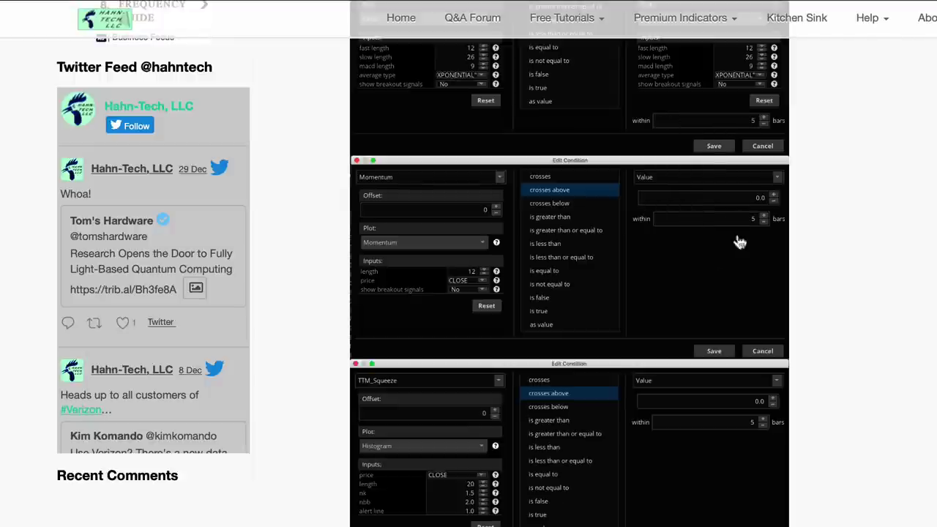
{"action": "scroll", "coordinate": [756, 439], "scroll_direction": "down", "scroll_amount": 1}
{"action": "scroll", "coordinate": [757, 439], "scroll_direction": "down", "scroll_amount": 4}
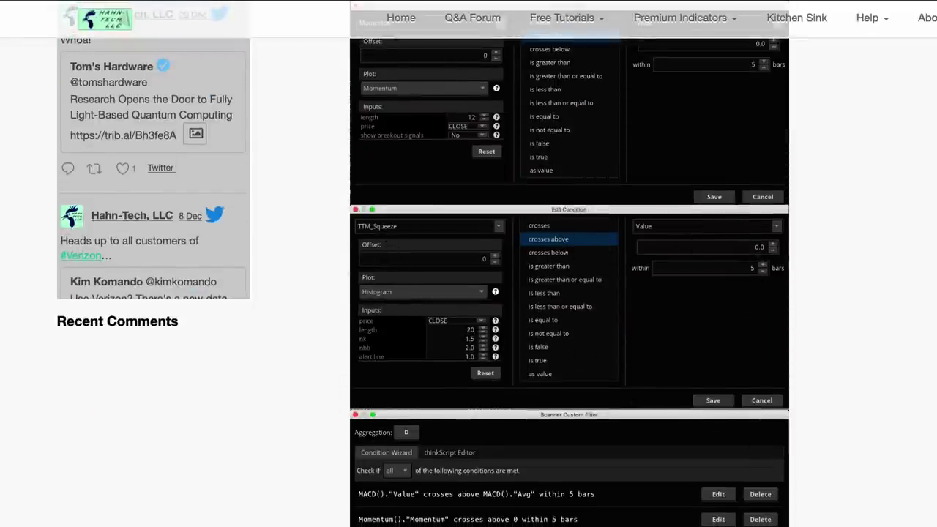
{"action": "scroll", "coordinate": [562, 463], "scroll_direction": "down", "scroll_amount": 4}
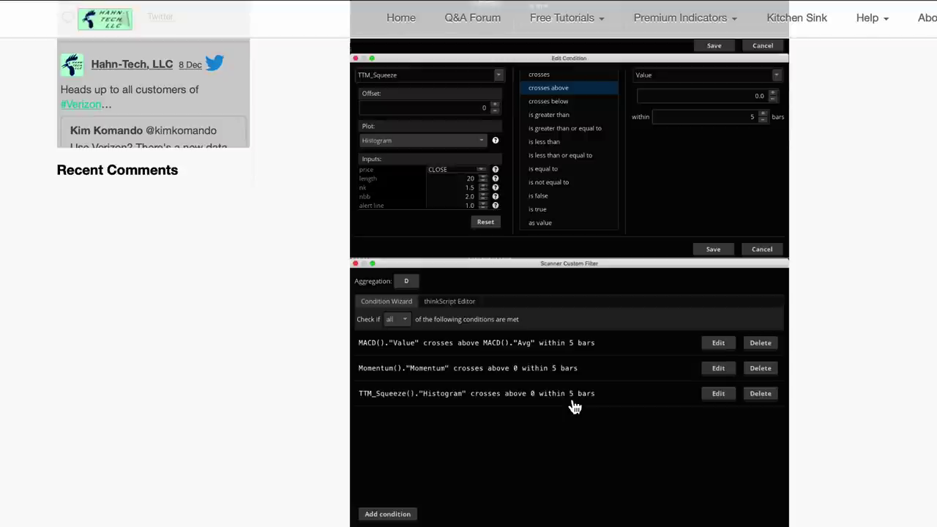
{"action": "scroll", "coordinate": [571, 403], "scroll_direction": "up", "scroll_amount": 10}
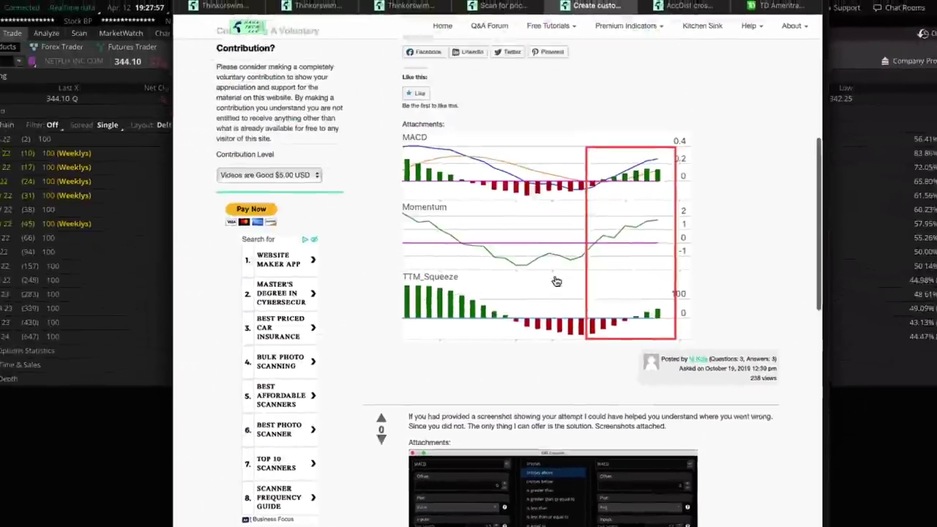
{"action": "scroll", "coordinate": [572, 391], "scroll_direction": "up", "scroll_amount": 10}
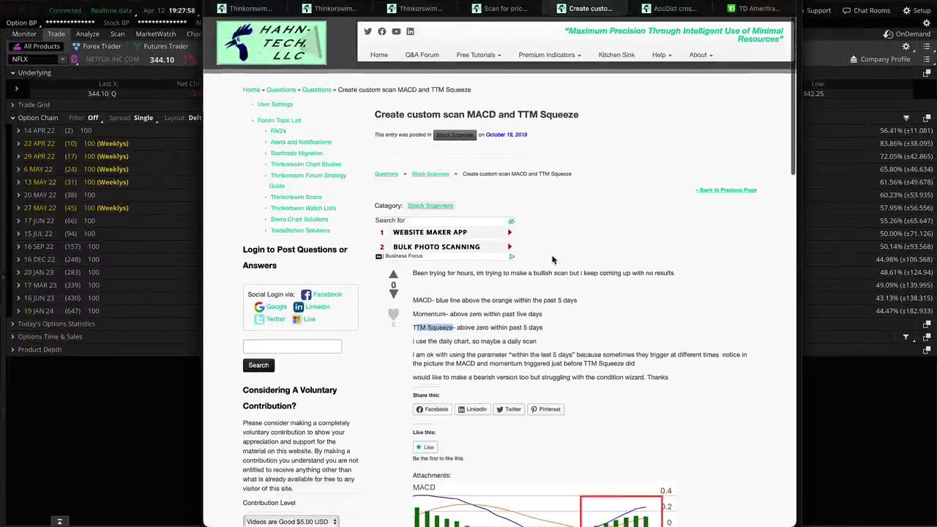
- Switch to the question "AccDist crossing above / below zero line" and highlight its title
{"action": "left_click", "coordinate": [669, 9]}
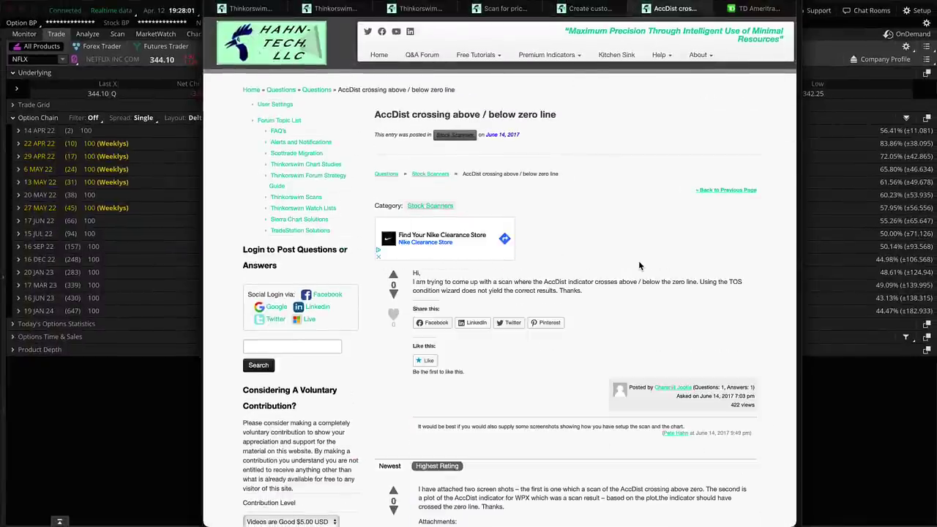
{"action": "scroll", "coordinate": [639, 266], "scroll_direction": "down", "scroll_amount": 2}
{"action": "scroll", "coordinate": [638, 266], "scroll_direction": "up", "scroll_amount": 1}
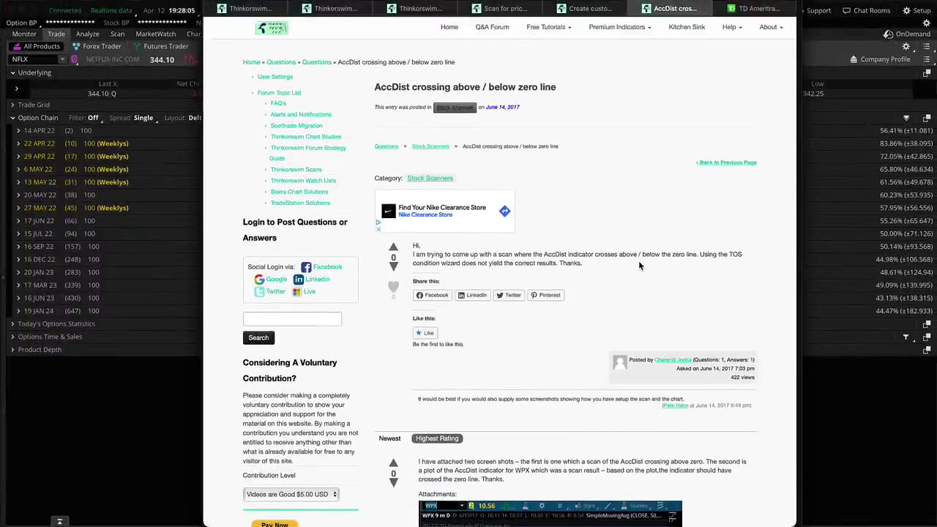
{"action": "double_click", "coordinate": [389, 87]}
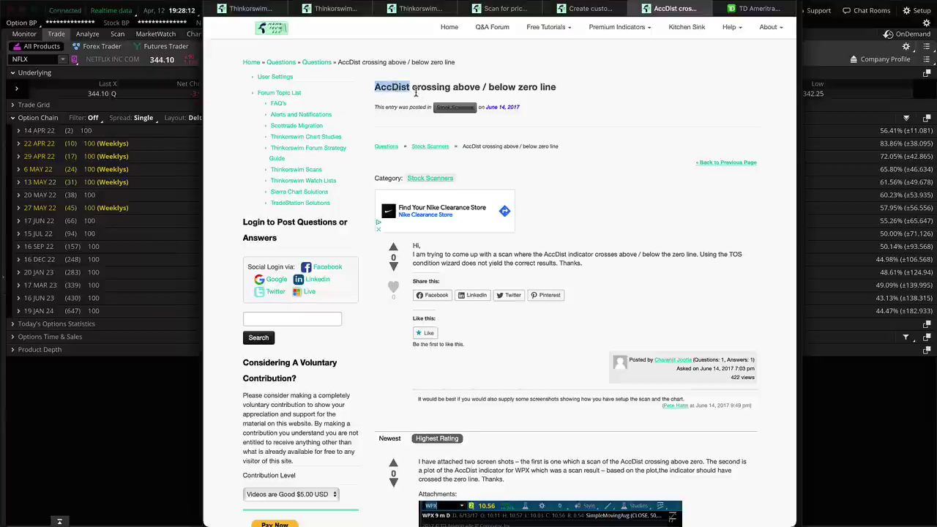
{"action": "left_click_drag", "start_coordinate": [560, 89], "coordinate": [368, 88]}
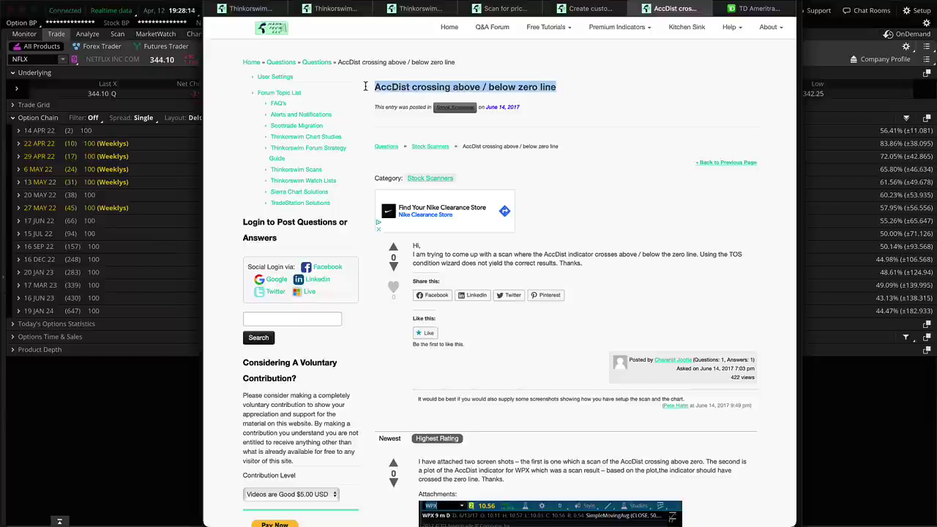
- Review the AccDist question's screenshots, answer and scan code, highlighting the Cumulative Indicators explanation of TotalSum()
{"action": "scroll", "coordinate": [587, 243], "scroll_direction": "down", "scroll_amount": 5}
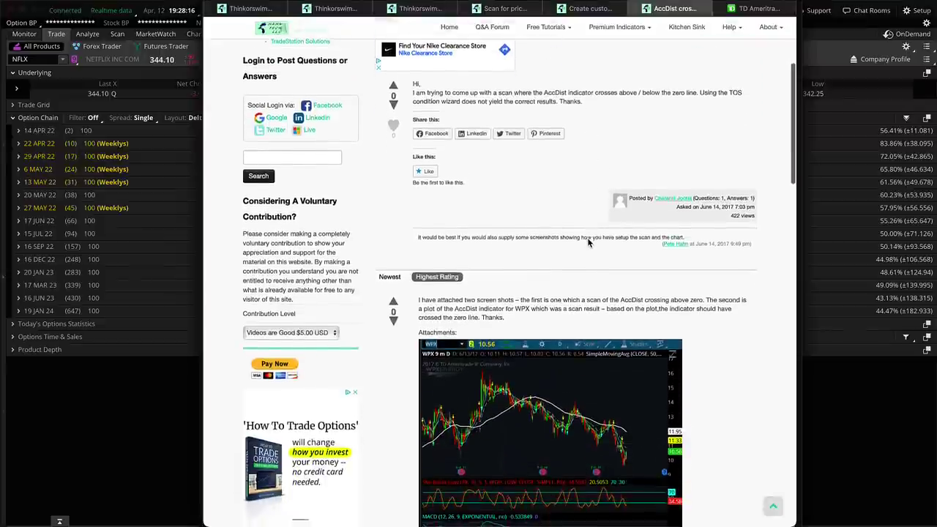
{"action": "scroll", "coordinate": [586, 243], "scroll_direction": "down", "scroll_amount": 4}
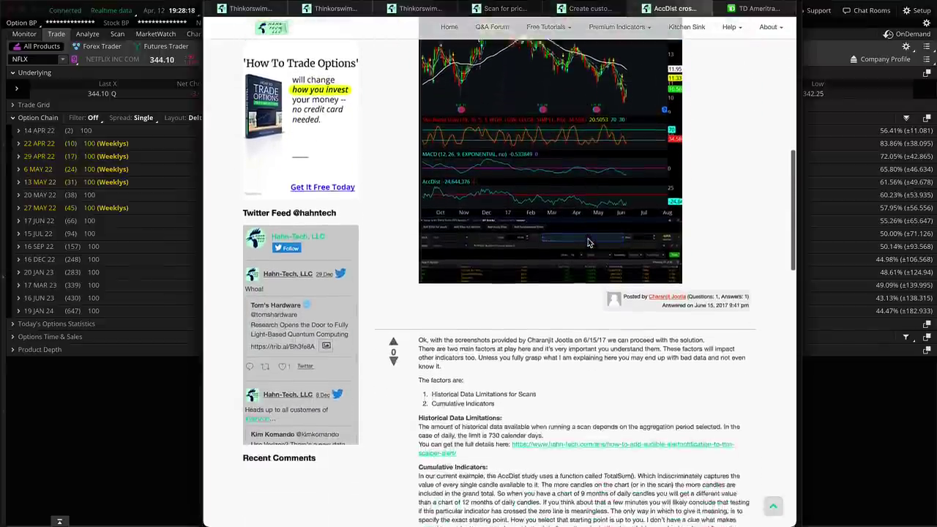
{"action": "scroll", "coordinate": [586, 243], "scroll_direction": "down", "scroll_amount": 4}
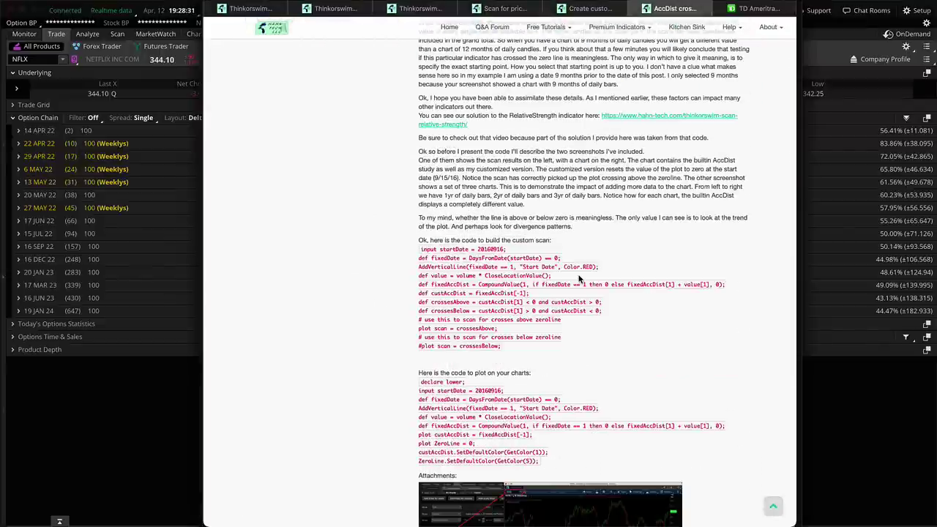
{"action": "scroll", "coordinate": [579, 278], "scroll_direction": "up", "scroll_amount": 3}
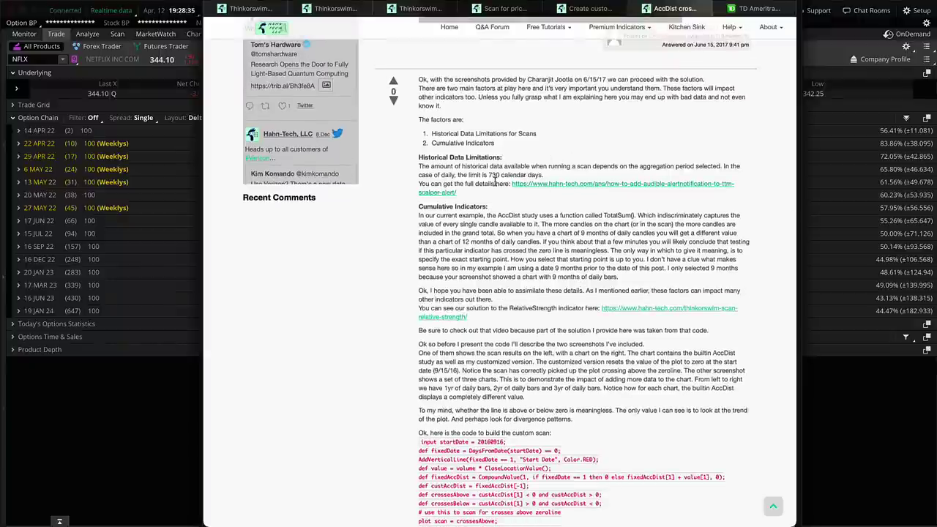
{"action": "left_click_drag", "start_coordinate": [634, 215], "coordinate": [604, 215]}
{"action": "left_click", "coordinate": [618, 280]}
{"action": "left_click_drag", "start_coordinate": [618, 280], "coordinate": [417, 215]}
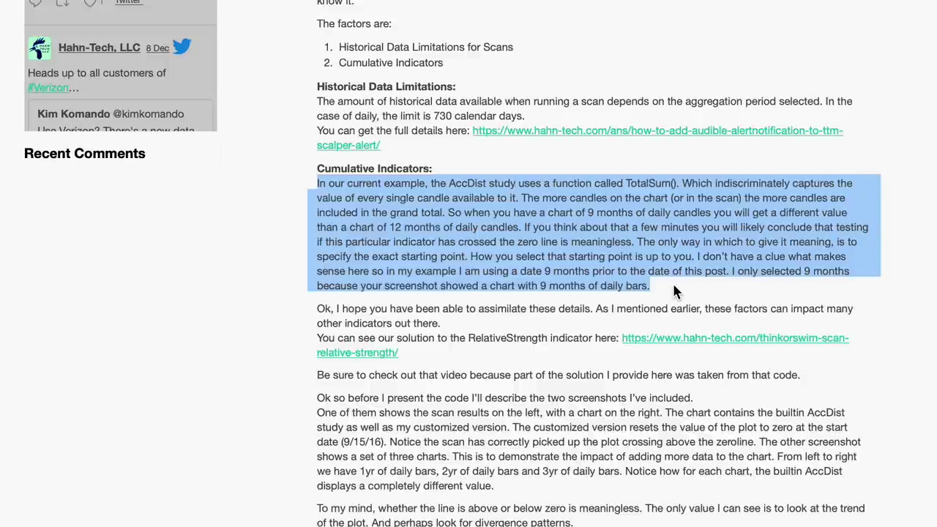
- Highlight the TotalSum() function name in the answer's Cumulative Indicators paragraph
{"action": "left_click", "coordinate": [655, 187]}
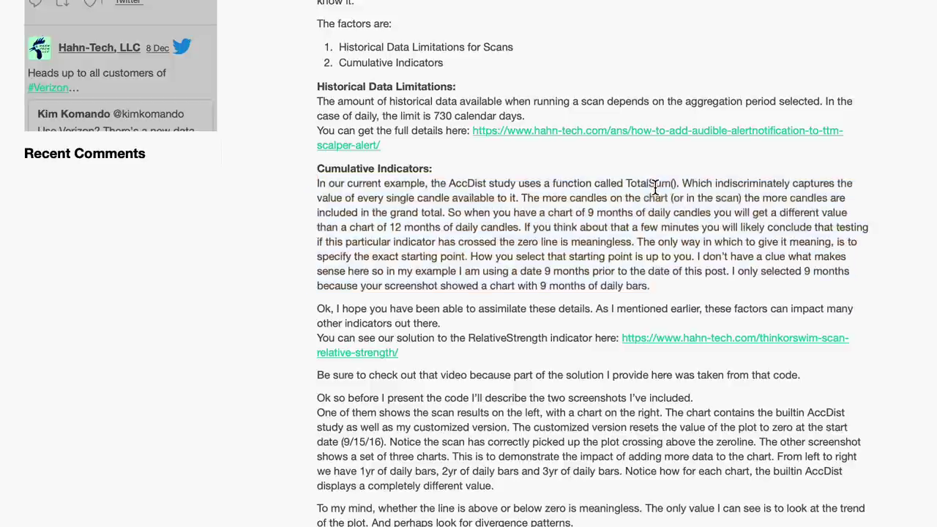
{"action": "left_click_drag", "start_coordinate": [677, 184], "coordinate": [626, 187]}
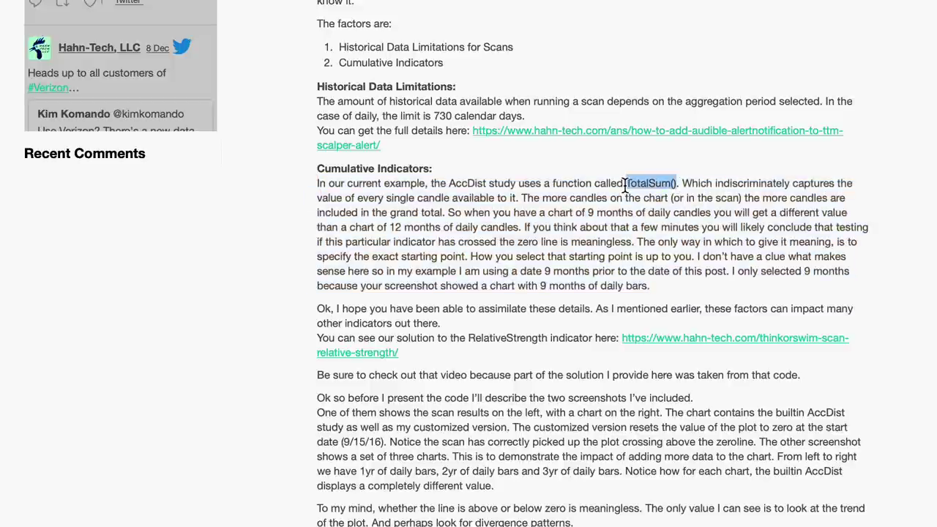
{"action": "scroll", "coordinate": [624, 187], "scroll_direction": "down", "scroll_amount": 1}
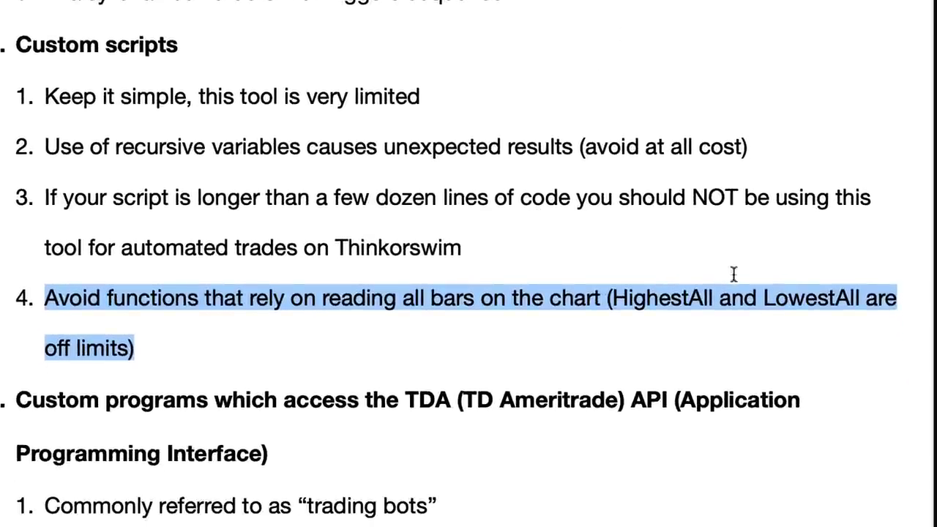
- Highlight the off-limits functions "HighestAll and LowestAll" in the outline's fourth Custom scripts point
{"action": "double_click", "coordinate": [663, 298]}
{"action": "double_click", "coordinate": [781, 299]}
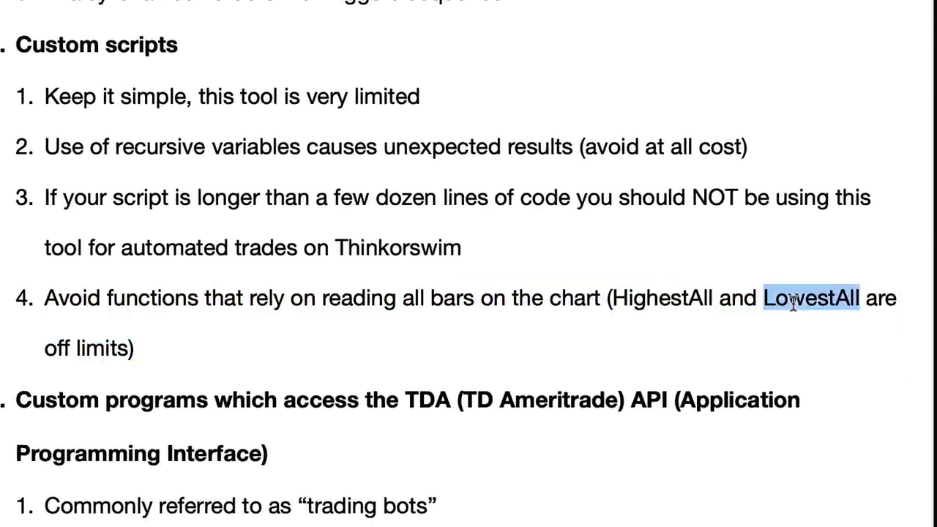
{"action": "left_click_drag", "start_coordinate": [867, 299], "coordinate": [614, 298]}
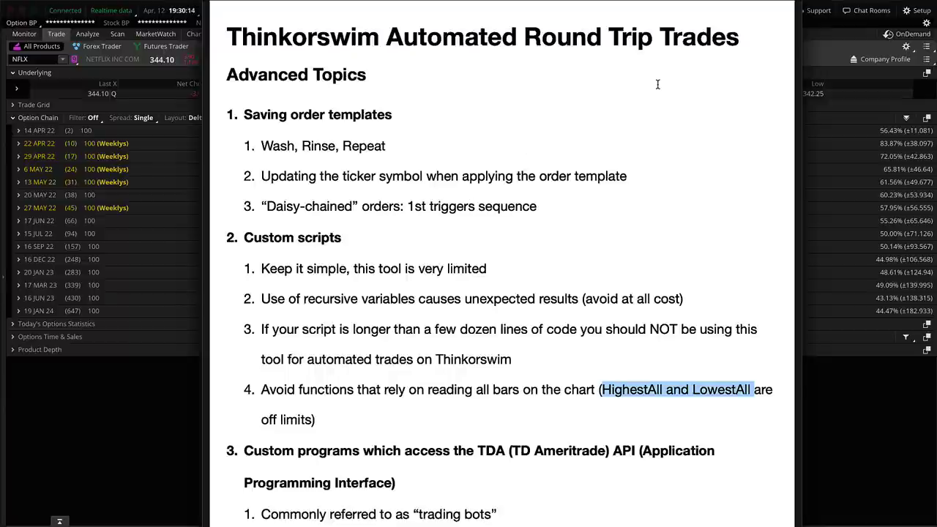
- Return to the forum question "Create custom scan MACD and TTM Squeeze" in the browser and review its condition screenshots
{"action": "key", "text": "ctrl+Up"}
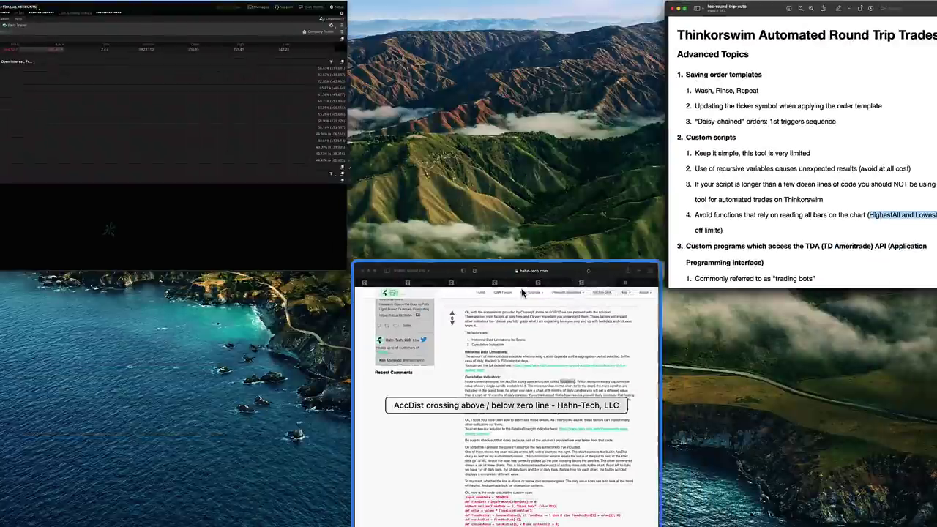
{"action": "left_click", "coordinate": [513, 322]}
{"action": "left_click", "coordinate": [587, 8]}
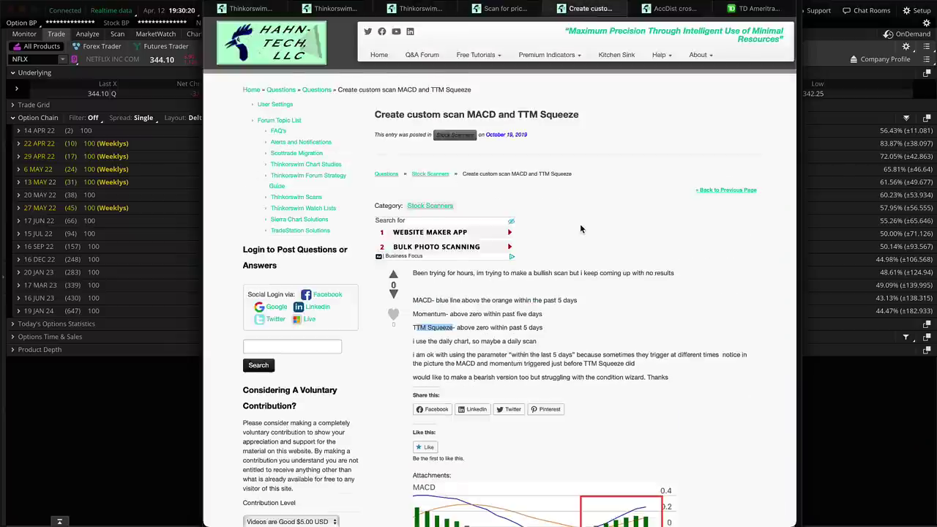
{"action": "scroll", "coordinate": [580, 223], "scroll_direction": "down", "scroll_amount": 10}
{"action": "scroll", "coordinate": [579, 229], "scroll_direction": "down", "scroll_amount": 5}
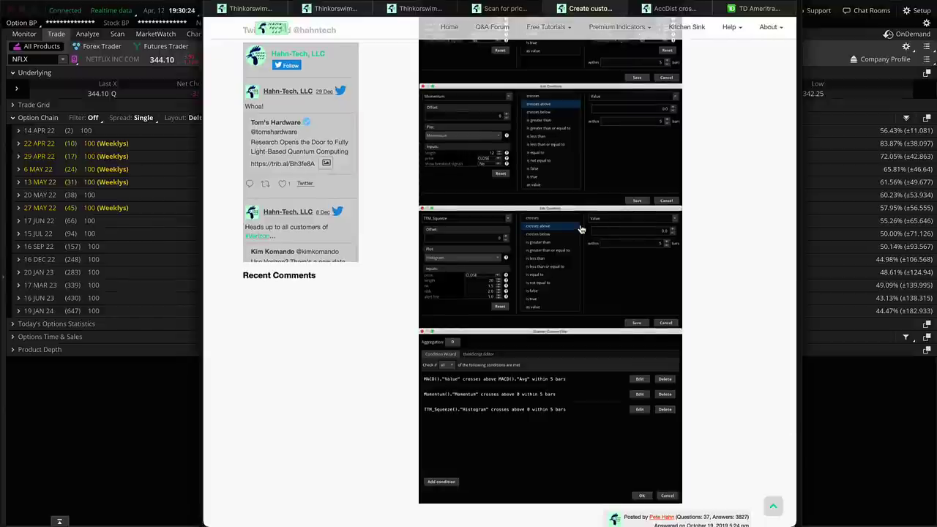
{"action": "scroll", "coordinate": [580, 229], "scroll_direction": "up", "scroll_amount": 3}
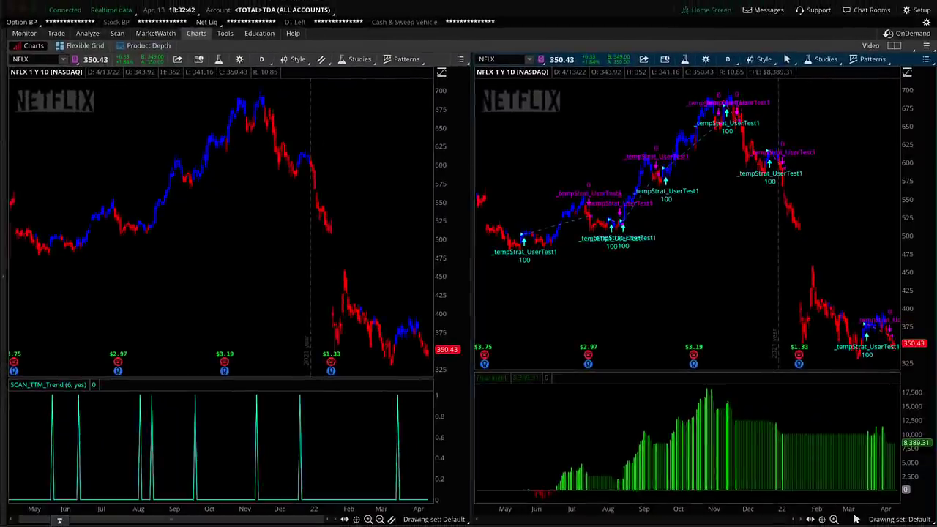
- Switch to the browser and look over the "Thinkorswim Scan TTM Trend" tutorial page
{"action": "key", "text": "alt+Tab"}
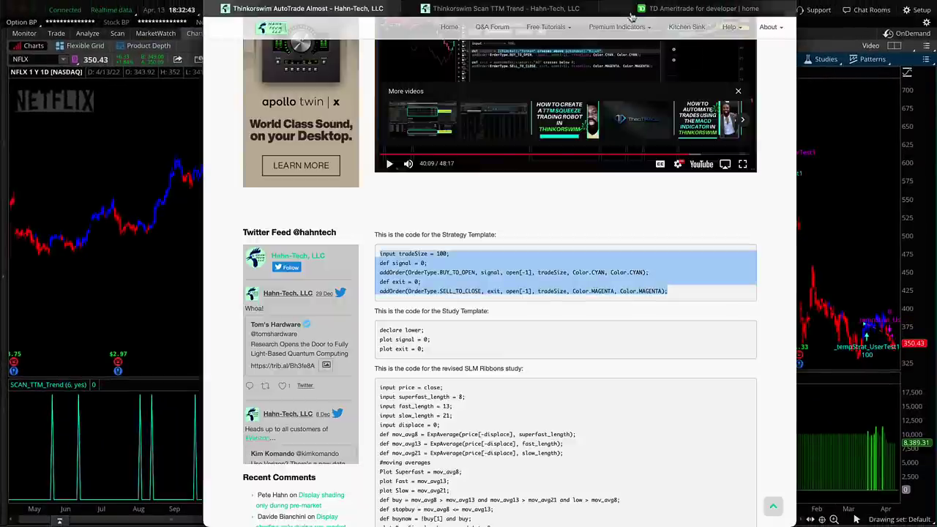
{"action": "left_click", "coordinate": [512, 8]}
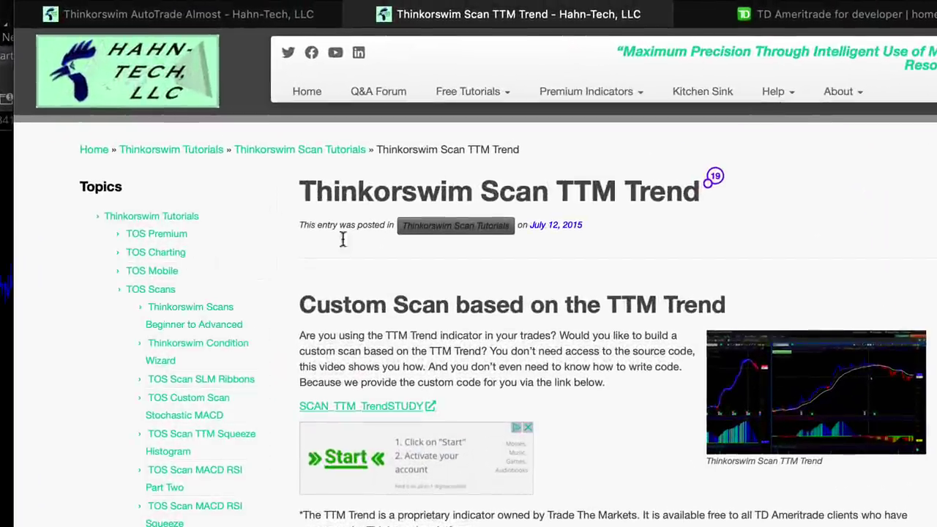
{"action": "mouse_move", "coordinate": [476, 93]}
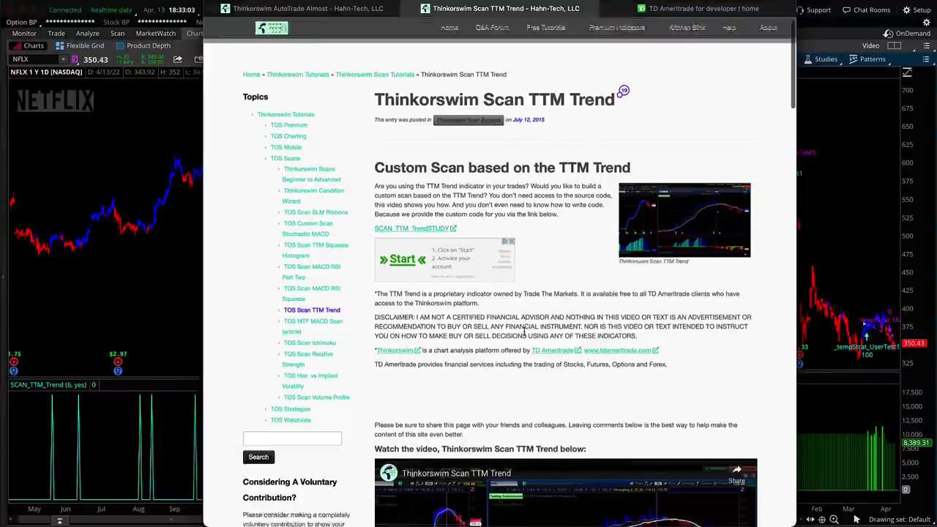
{"action": "scroll", "coordinate": [582, 338], "scroll_direction": "down", "scroll_amount": 3}
{"action": "scroll", "coordinate": [567, 337], "scroll_direction": "up", "scroll_amount": 3}
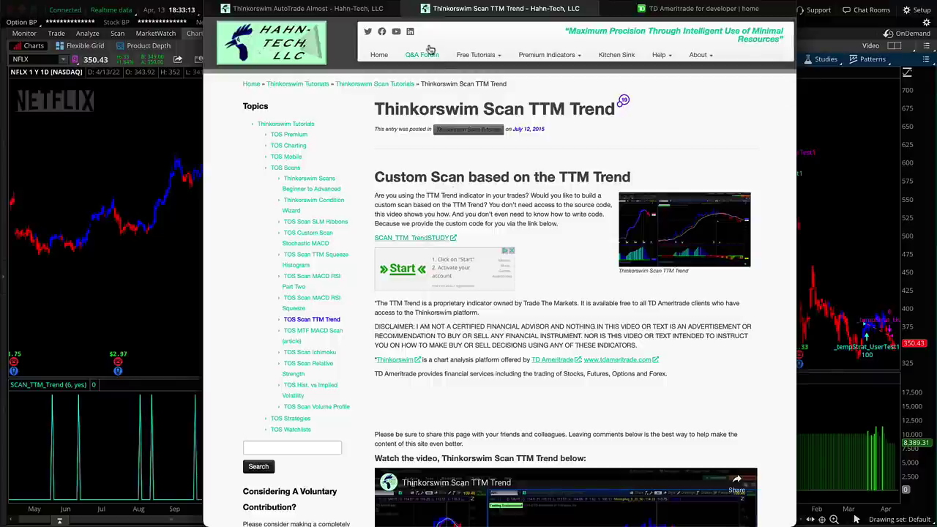
- Show the "Thinkorswim AutoTrade Almost" page, highlighting its Strategy Template code and the page title
{"action": "left_click", "coordinate": [369, 11]}
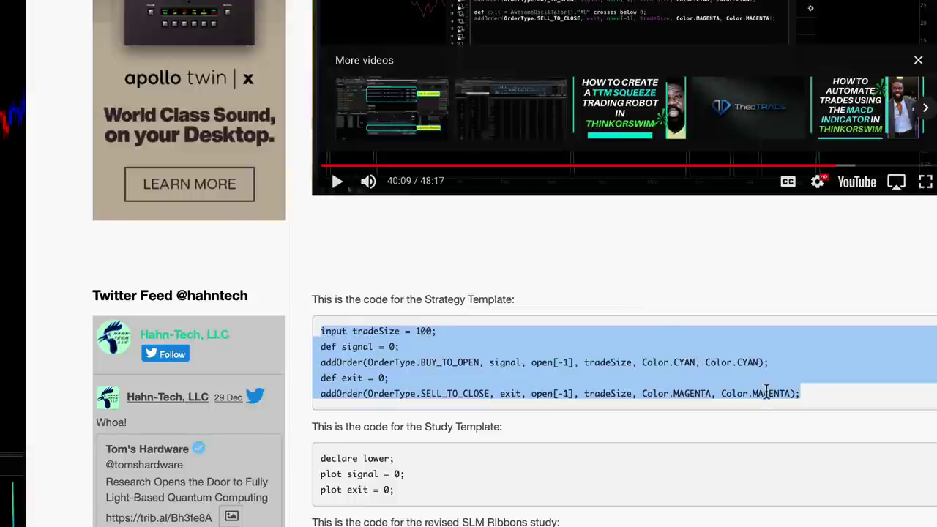
{"action": "left_click_drag", "start_coordinate": [822, 410], "coordinate": [303, 330]}
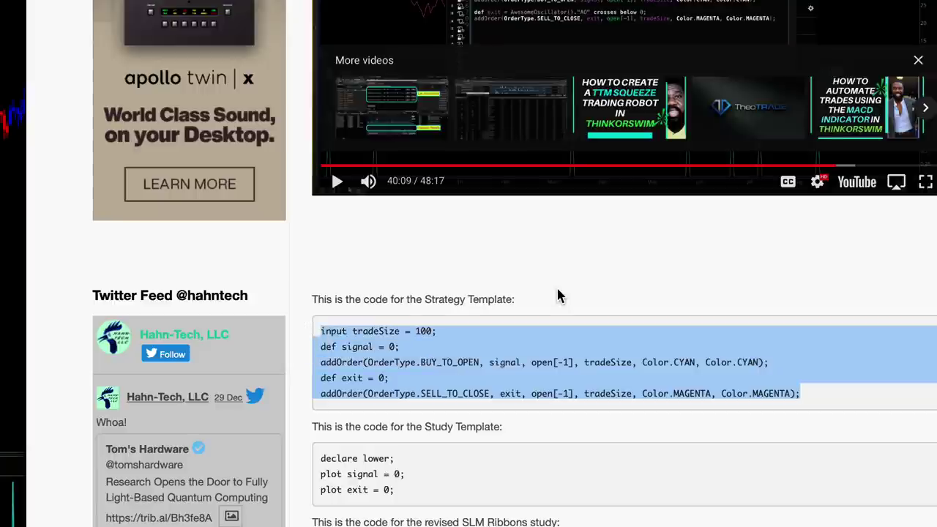
{"action": "scroll", "coordinate": [556, 295], "scroll_direction": "up", "scroll_amount": 15}
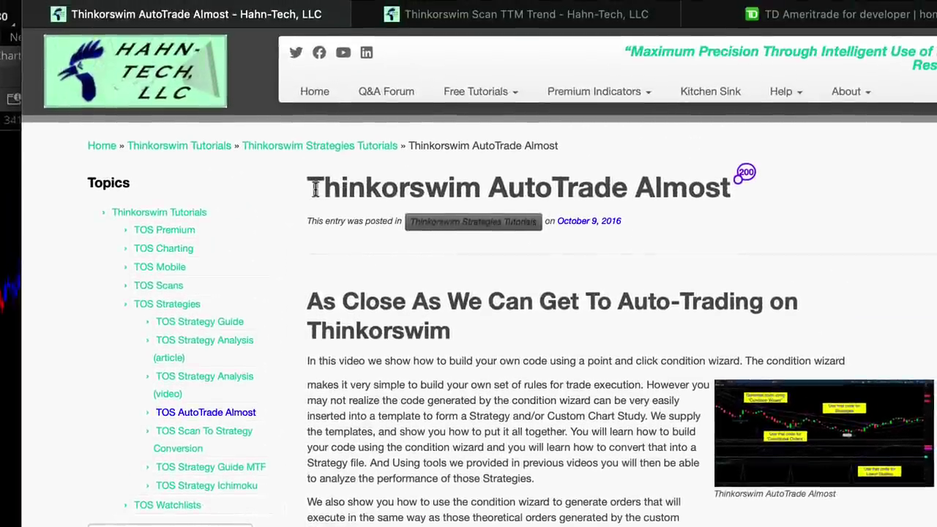
{"action": "left_click_drag", "start_coordinate": [312, 26], "coordinate": [709, 27]}
{"action": "left_click_drag", "start_coordinate": [704, 188], "coordinate": [734, 185]}
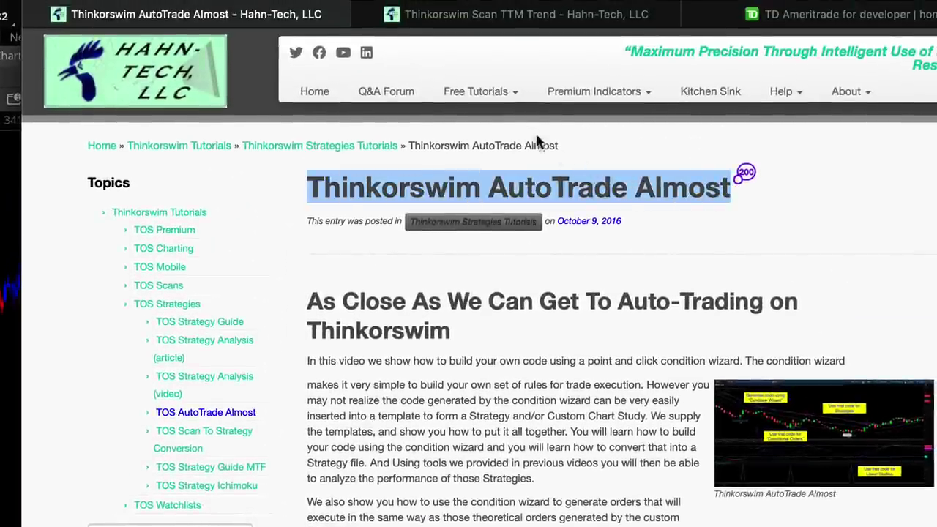
{"action": "mouse_move", "coordinate": [462, 93]}
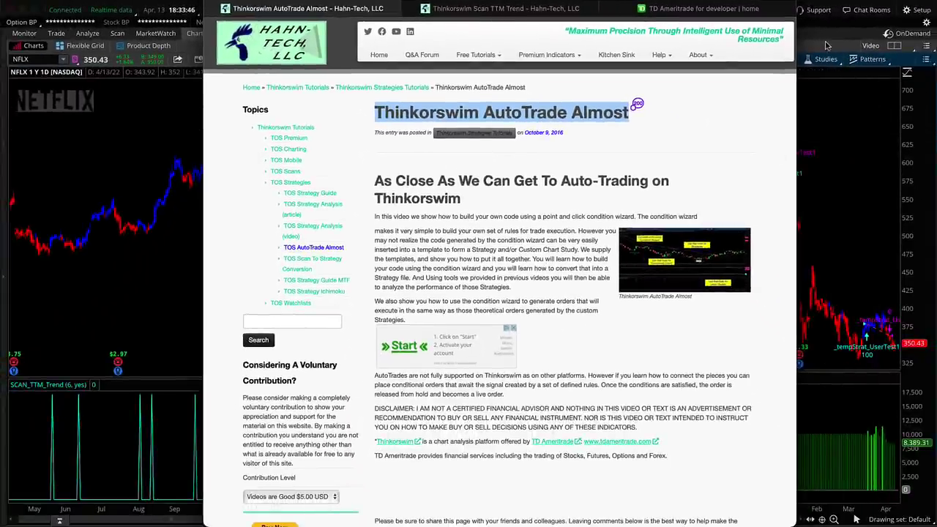
- Switch to Thinkorswim and open the source code of the chart's SCAN_TTM_Trend lower study
{"action": "key", "text": "super+Tab"}
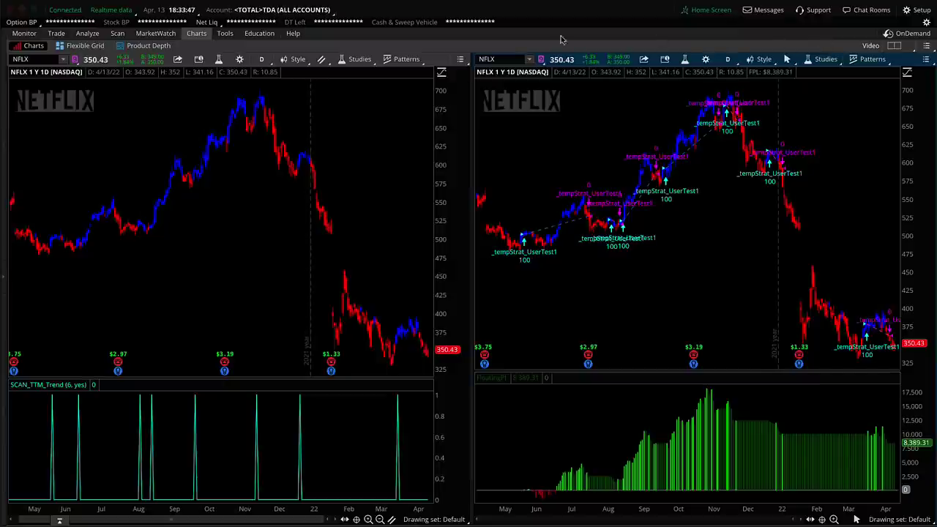
{"action": "left_click", "coordinate": [357, 59]}
{"action": "left_click", "coordinate": [319, 109]}
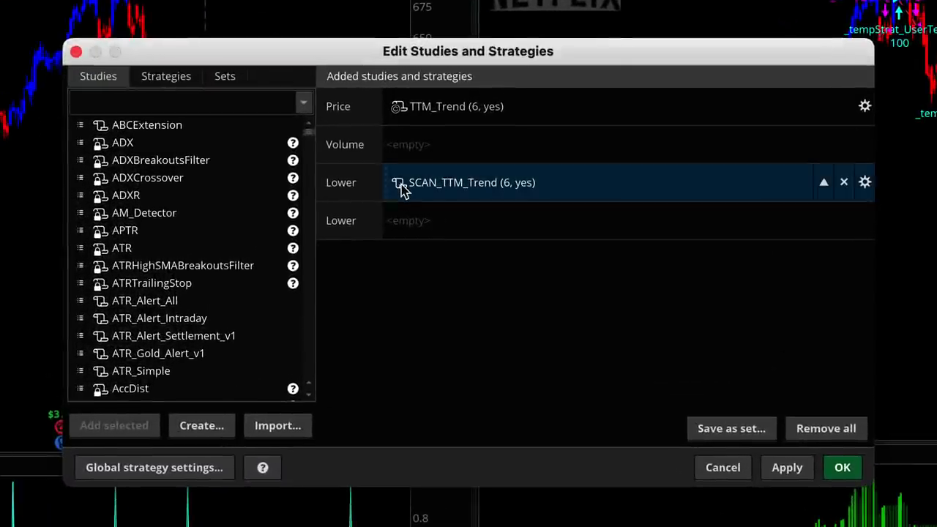
{"action": "left_click", "coordinate": [400, 187]}
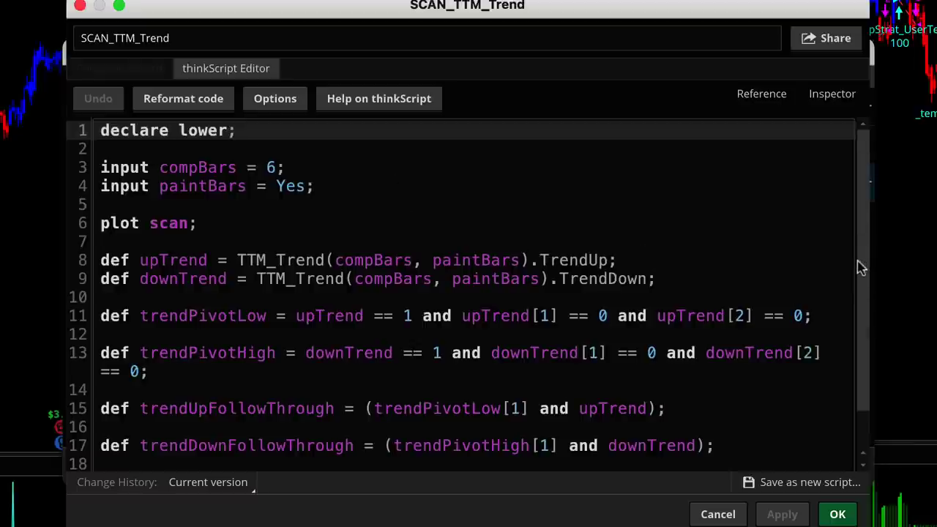
- Highlight the two closing scan lines in the SCAN_TTM_Trend code, then close the script and studies dialog without changes
{"action": "scroll", "coordinate": [861, 293], "scroll_direction": "down", "scroll_amount": 2}
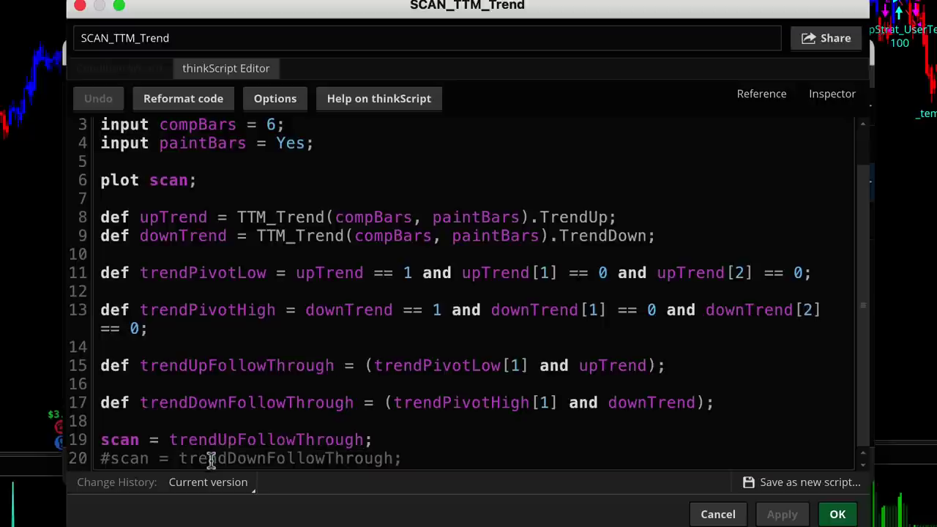
{"action": "left_click_drag", "start_coordinate": [431, 458], "coordinate": [79, 441]}
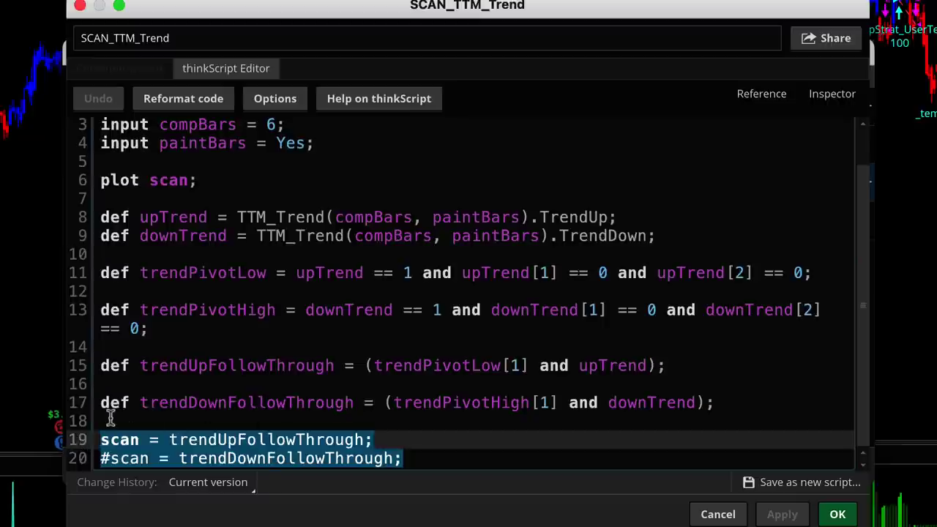
{"action": "left_click", "coordinate": [109, 421]}
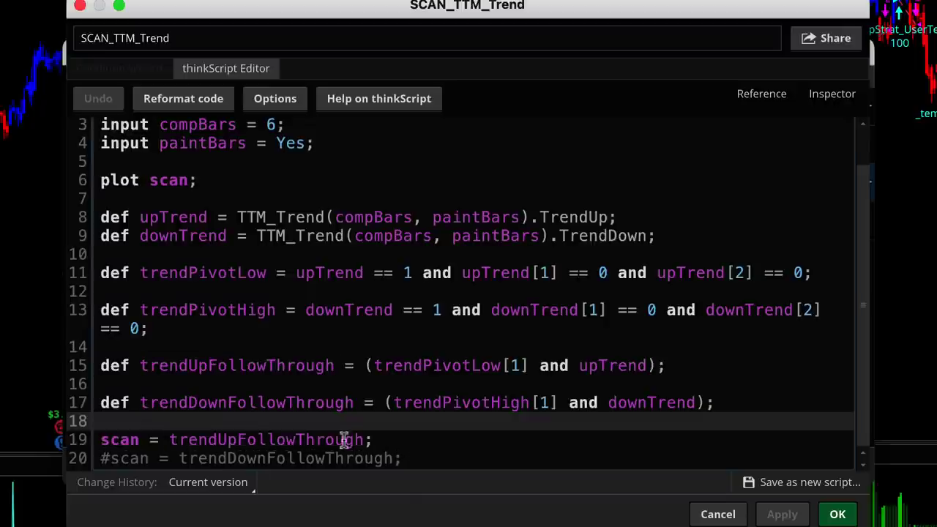
{"action": "left_click", "coordinate": [717, 514]}
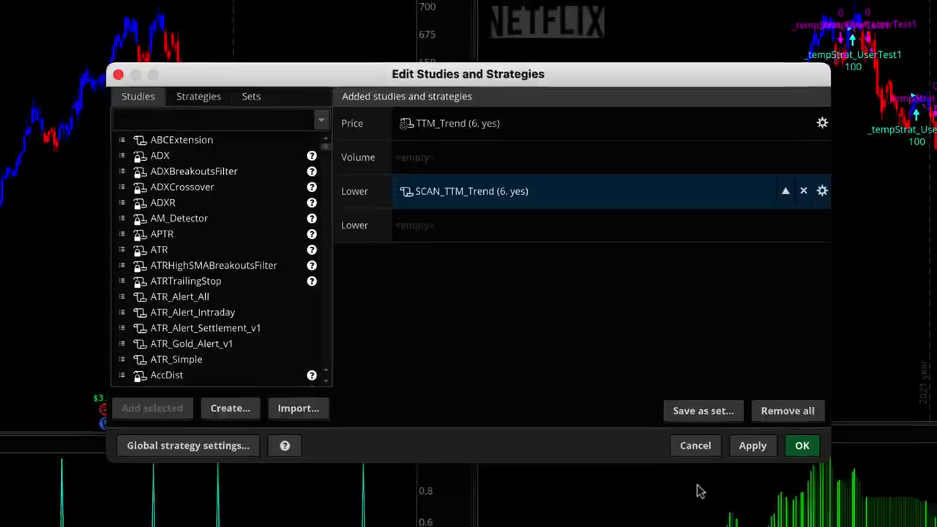
{"action": "left_click", "coordinate": [624, 388]}
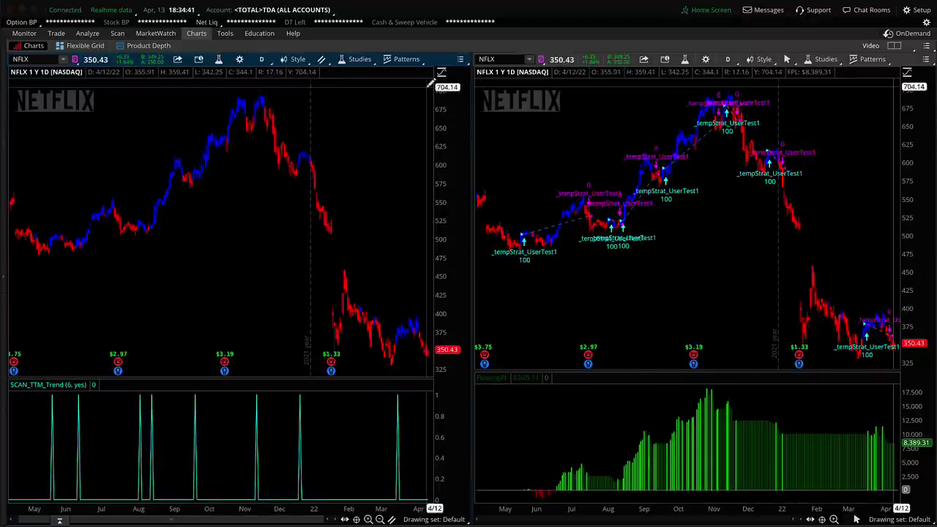
- Open the _tempStrat_UserTest1 strategy code from the chart with the FloatingPL study and view its AddOrder statements
{"action": "left_click", "coordinate": [825, 60]}
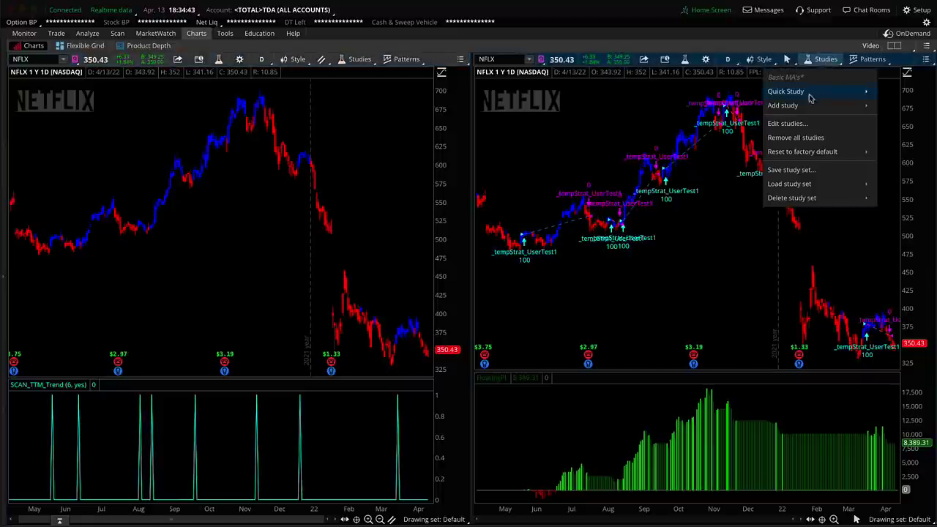
{"action": "left_click", "coordinate": [801, 124]}
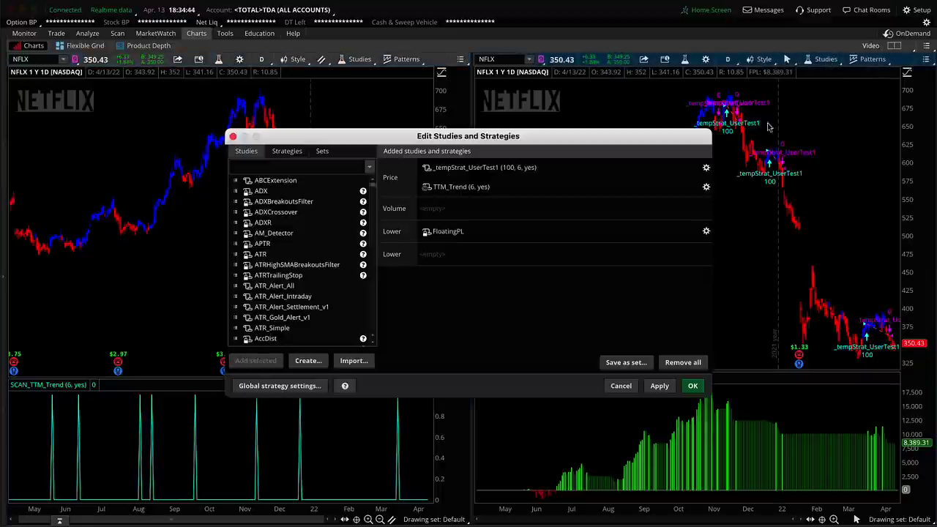
{"action": "left_click", "coordinate": [426, 169]}
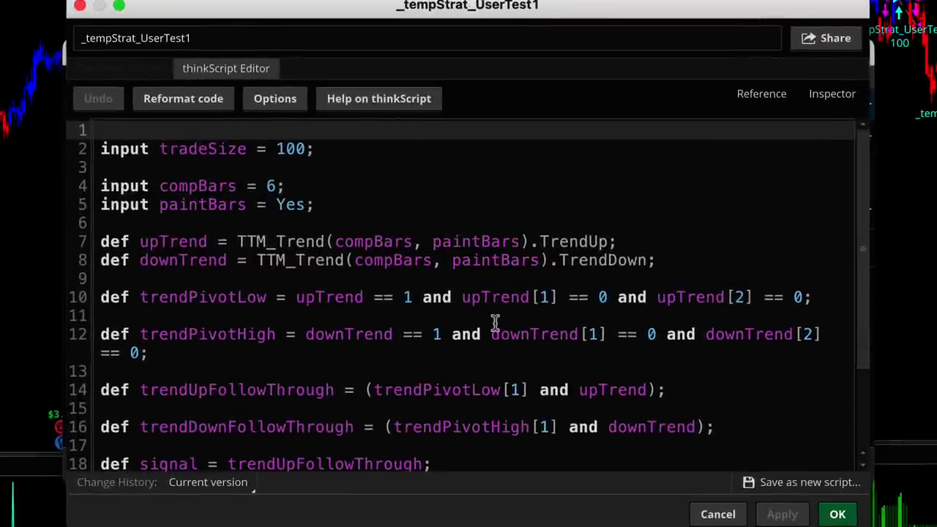
{"action": "scroll", "coordinate": [860, 284], "scroll_direction": "down", "scroll_amount": 1}
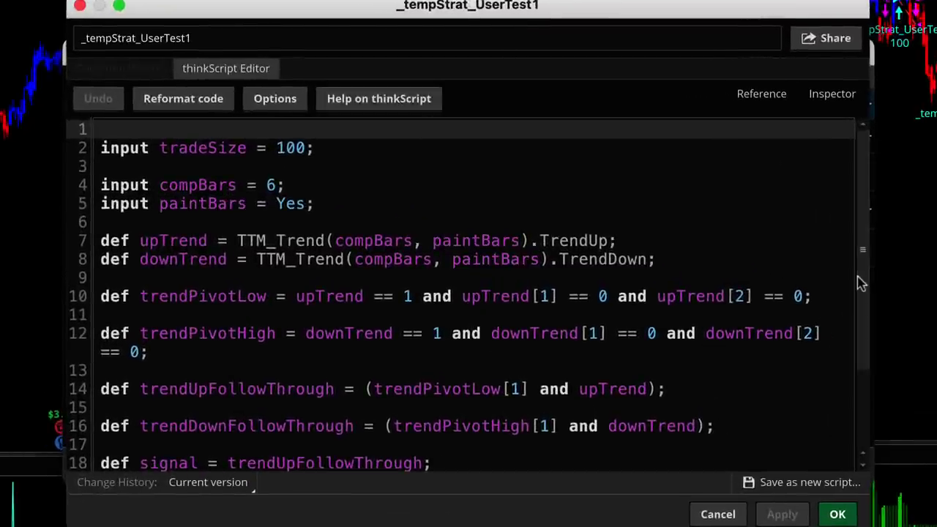
{"action": "scroll", "coordinate": [859, 293], "scroll_direction": "down", "scroll_amount": 5}
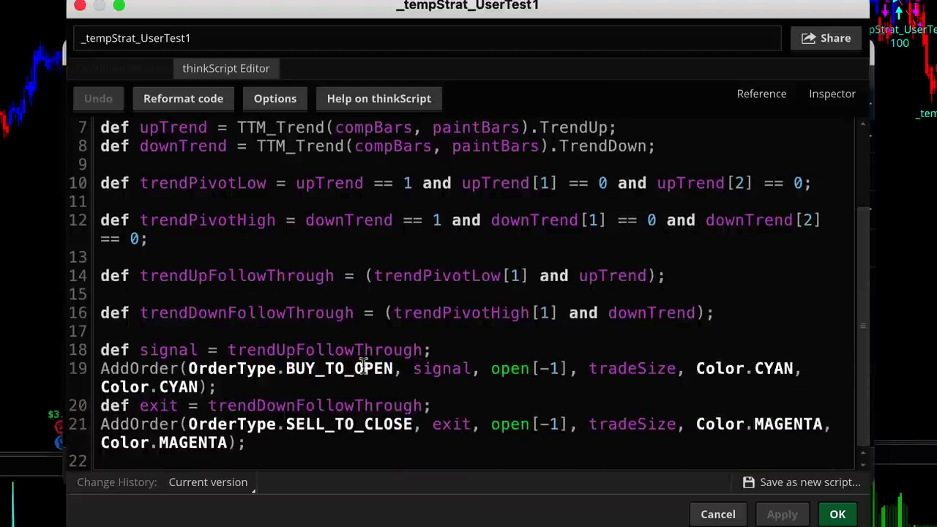
- Highlight the signal, exit and AddOrder lines in the strategy code, then close the script without changes
{"action": "left_click", "coordinate": [296, 350]}
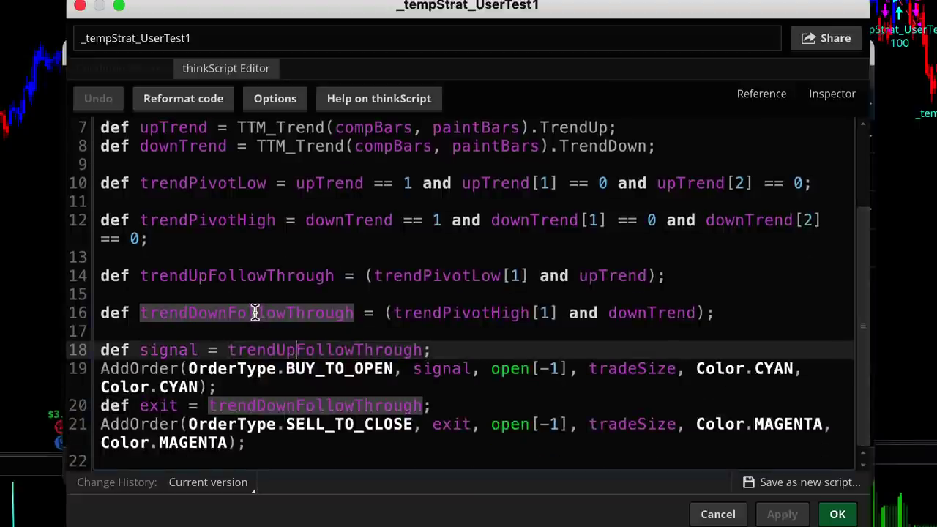
{"action": "left_click_drag", "start_coordinate": [247, 443], "coordinate": [94, 355]}
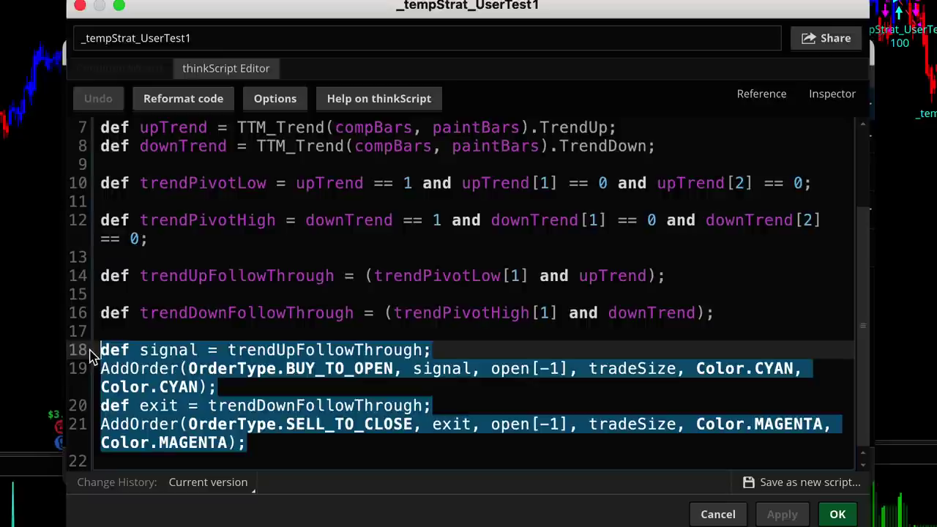
{"action": "left_click", "coordinate": [281, 446]}
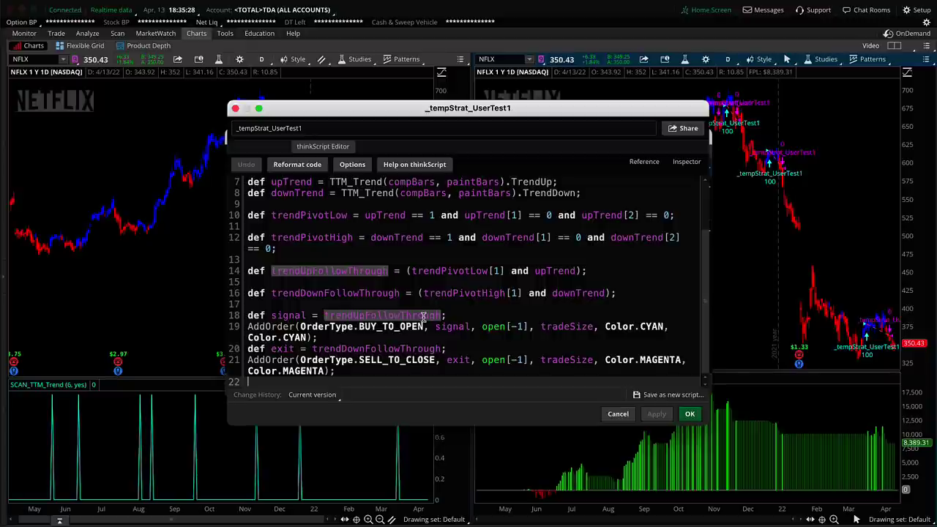
{"action": "left_click", "coordinate": [610, 414]}
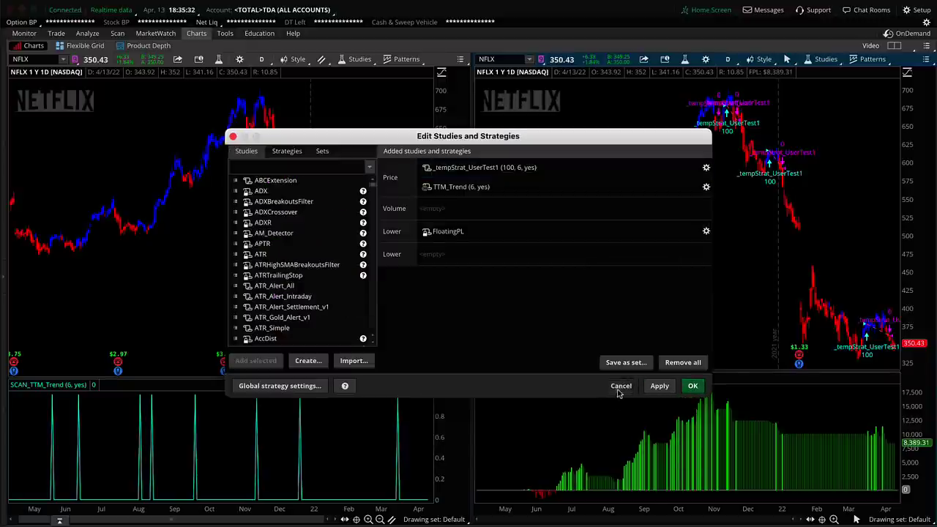
- Close the studies dialog without changes and load an NFLX buy order sequence from the custom template NFXL 1st trigs seq
{"action": "left_click", "coordinate": [620, 385]}
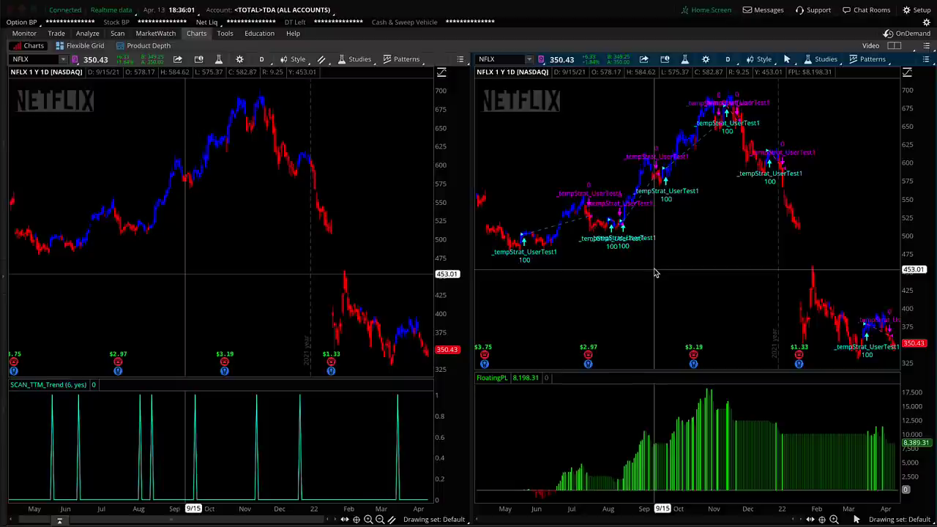
{"action": "left_click", "coordinate": [783, 515]}
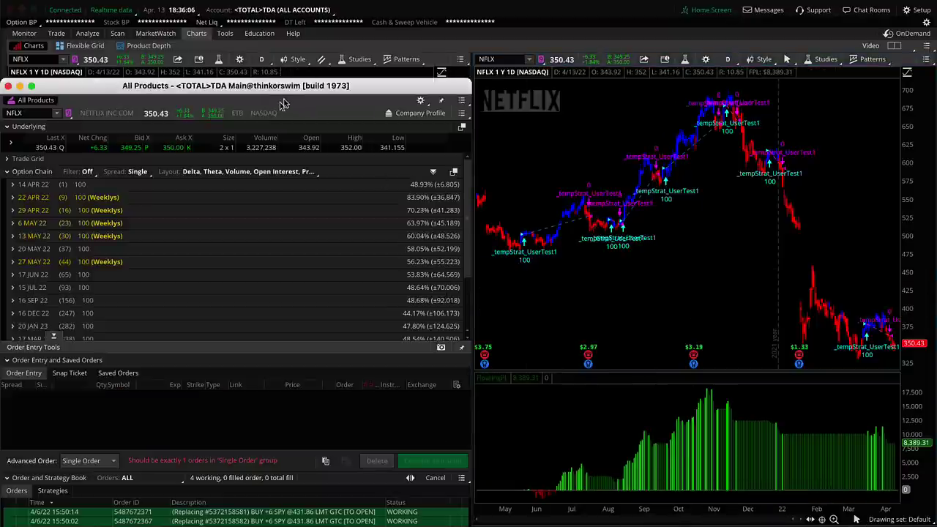
{"action": "right_click", "coordinate": [175, 150]}
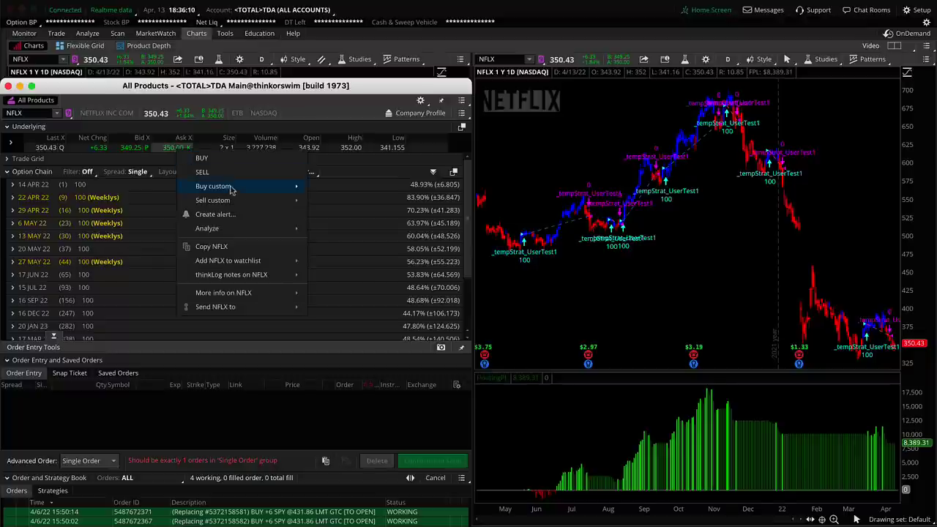
{"action": "mouse_move", "coordinate": [265, 191]}
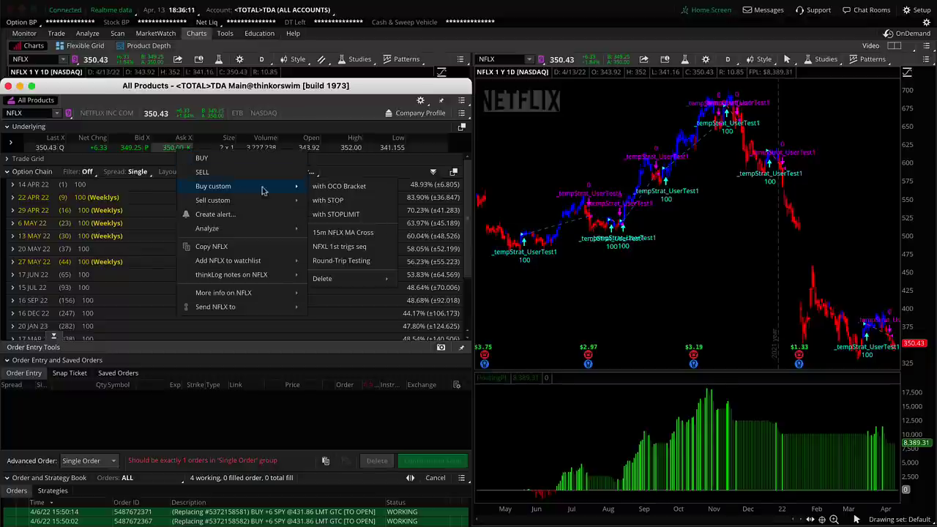
{"action": "left_click", "coordinate": [339, 248]}
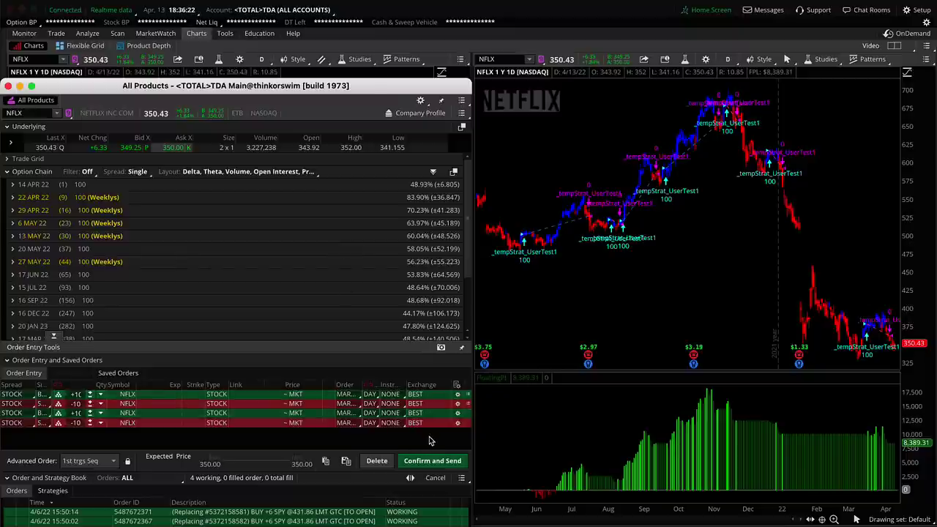
{"action": "left_click_drag", "start_coordinate": [370, 88], "coordinate": [371, 62]}
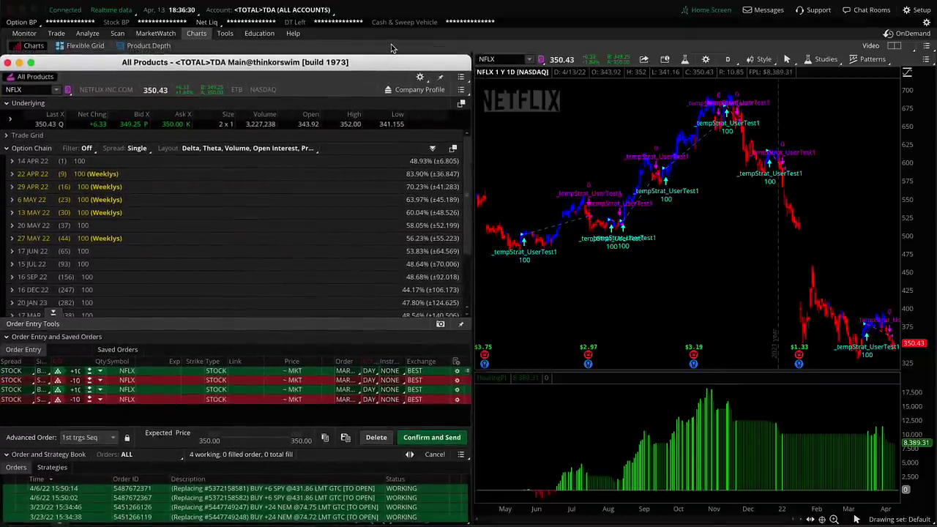
- Open the source code of the SCAN_TTM_Trend lower study from the NFLX chart and copy the entire script
{"action": "left_click", "coordinate": [391, 44]}
{"action": "left_click", "coordinate": [355, 59]}
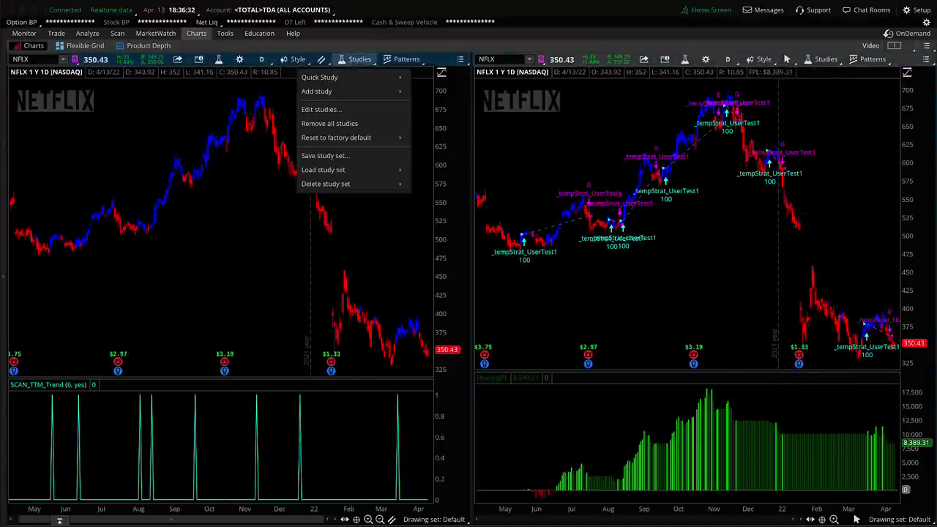
{"action": "left_click", "coordinate": [329, 110]}
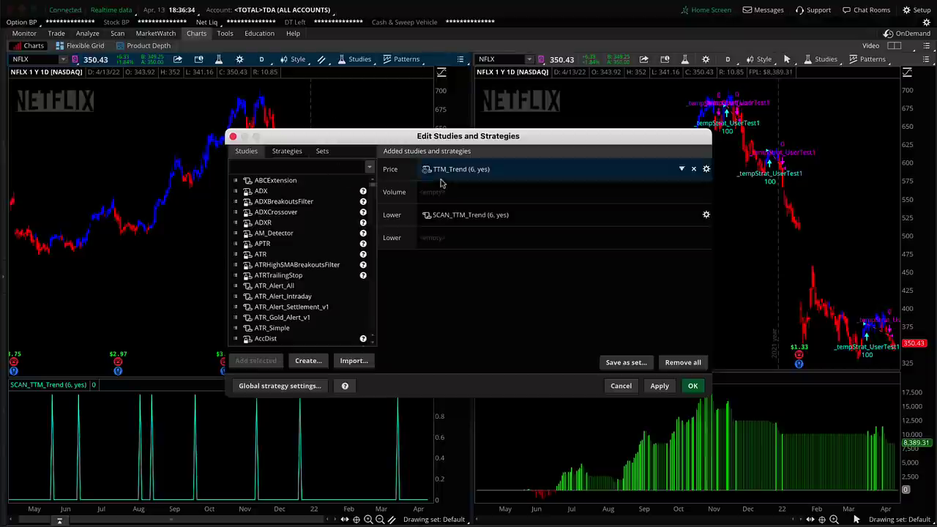
{"action": "left_click", "coordinate": [428, 215]}
{"action": "left_click", "coordinate": [627, 352]}
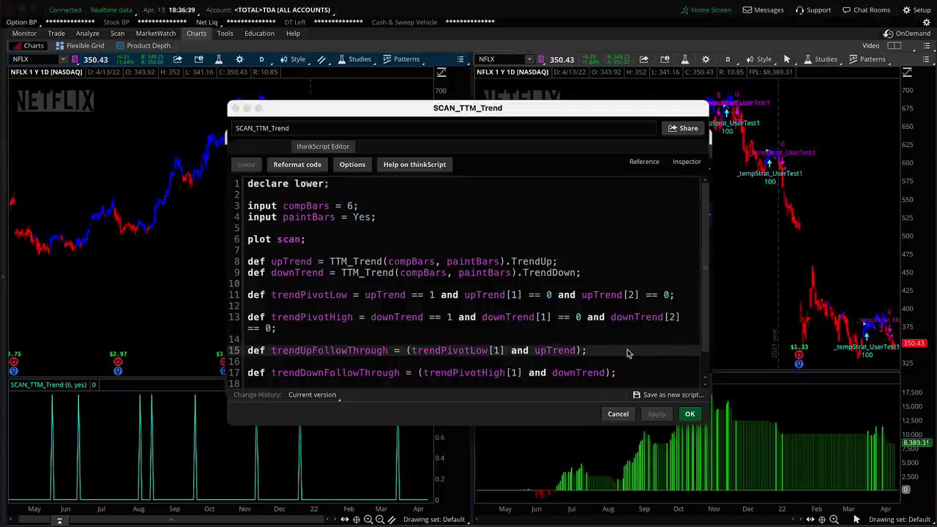
{"action": "left_click", "coordinate": [580, 335]}
{"action": "key", "text": "super+a"}
{"action": "key", "text": "super+c"}
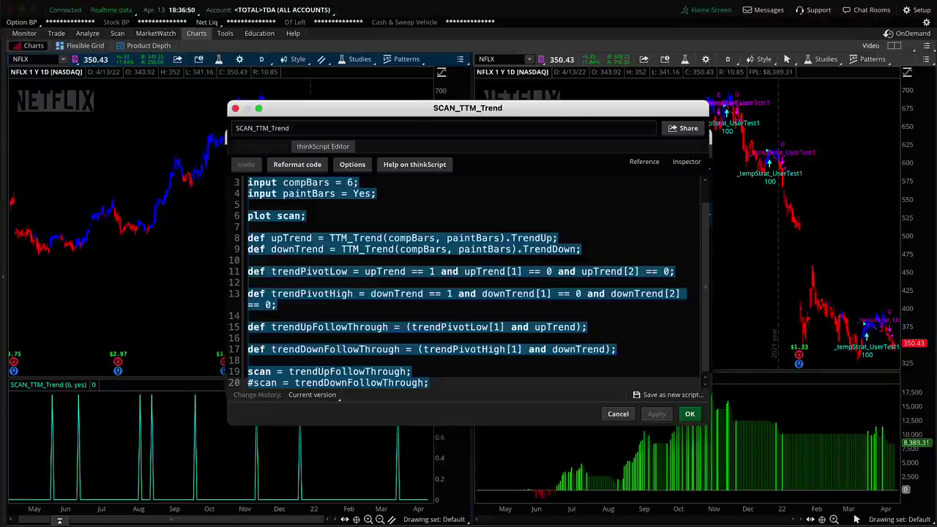
- Switch to TextEdit, paste the copied script into a new document and place its window over the script editor
{"action": "key", "text": "super+space"}
{"action": "type", "text": "text"}
{"action": "key", "text": "Return"}
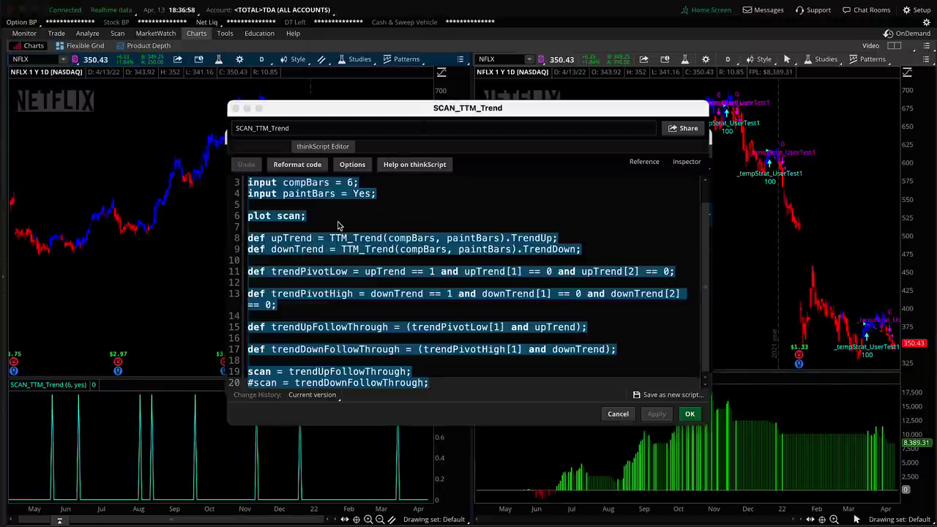
{"action": "key", "text": "super+n"}
{"action": "key", "text": "super+v"}
{"action": "left_click_drag", "start_coordinate": [89, 7], "coordinate": [740, 46]}
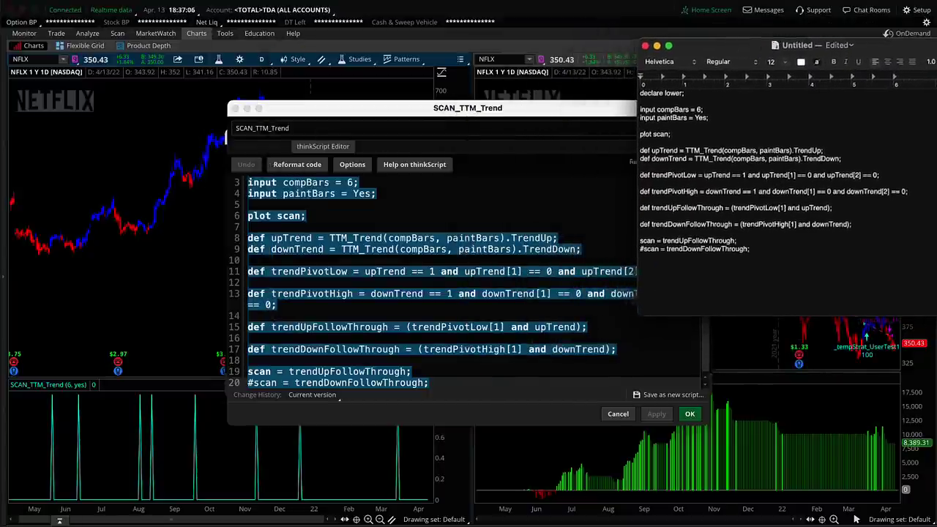
{"action": "key", "text": "super+Tab"}
{"action": "key", "text": "super+Tab"}
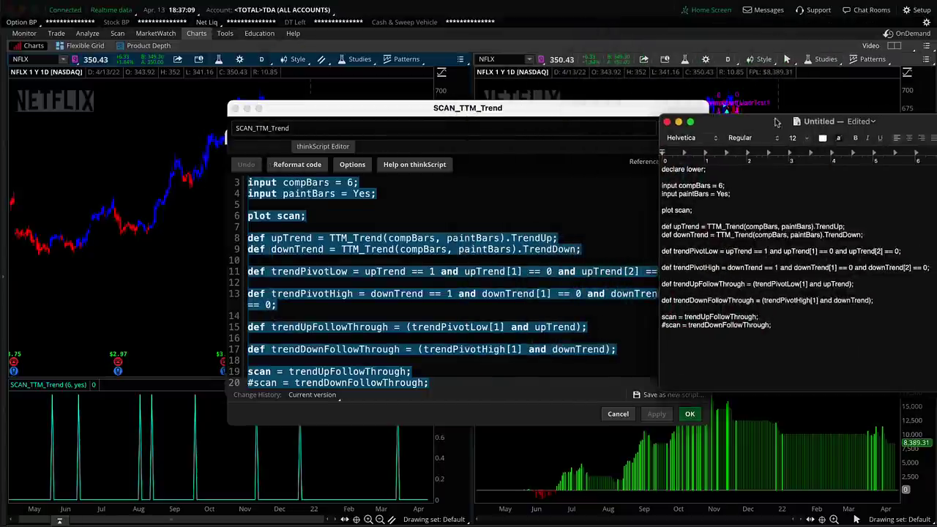
{"action": "left_click_drag", "start_coordinate": [926, 120], "coordinate": [460, 119]}
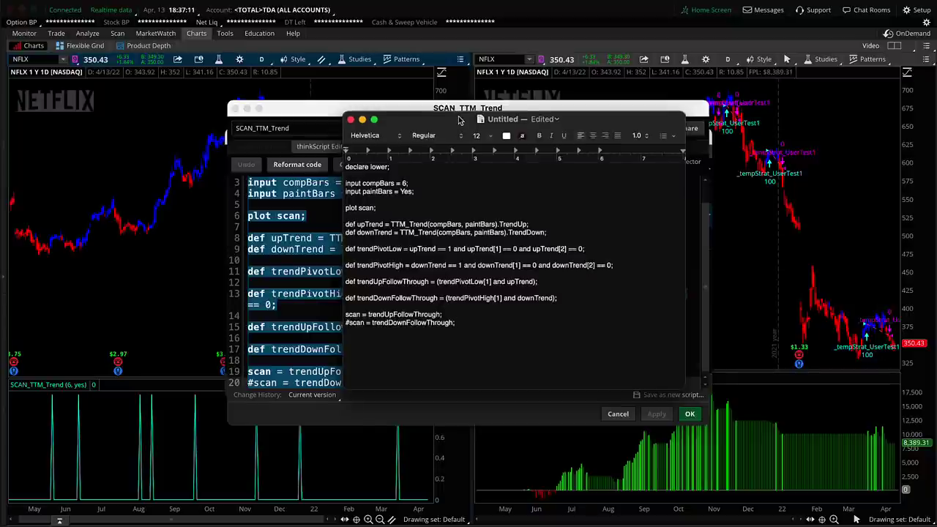
- Return to Thinkorswim and close the SCAN_TTM_Trend script and the studies dialog without changes
{"action": "key", "text": "super+Tab"}
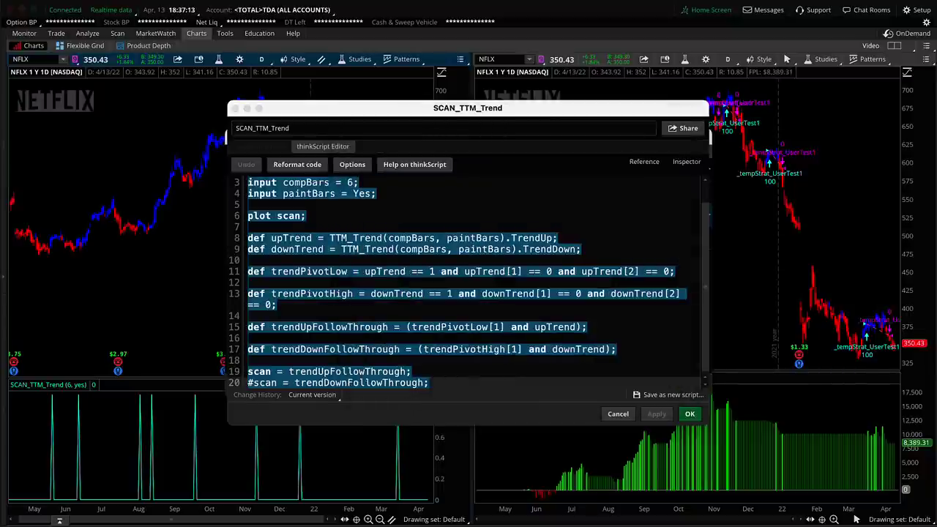
{"action": "left_click", "coordinate": [625, 418]}
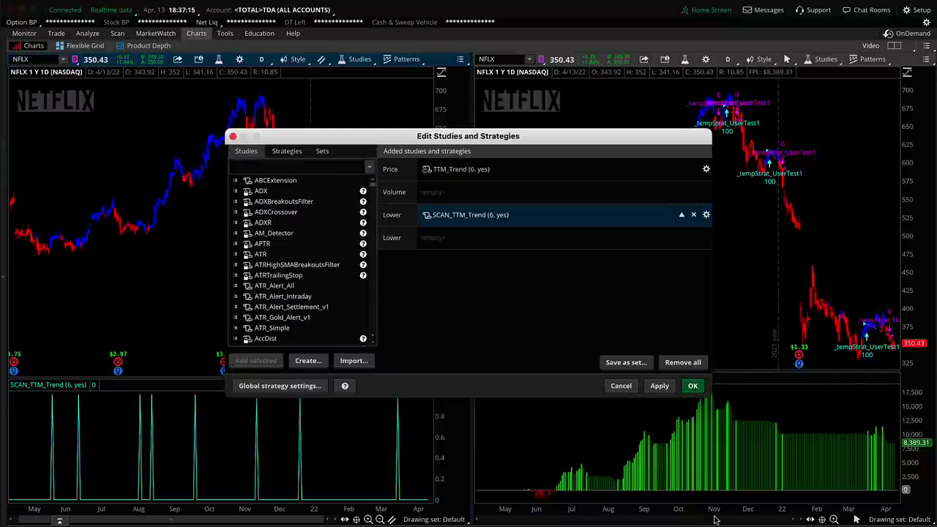
{"action": "left_click", "coordinate": [622, 387]}
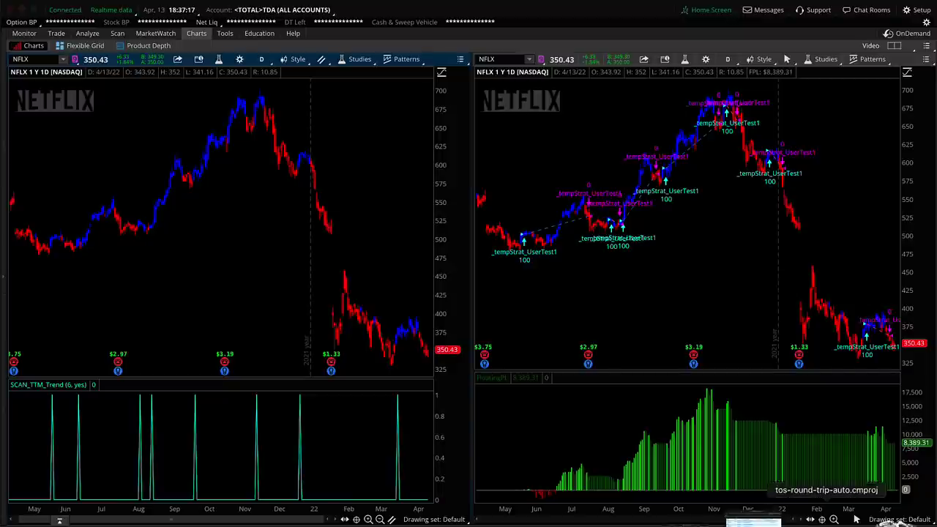
- Bring back the NFLX order entry window, review the sequence in the order confirmation, and return to editing without sending
{"action": "left_click", "coordinate": [364, 384]}
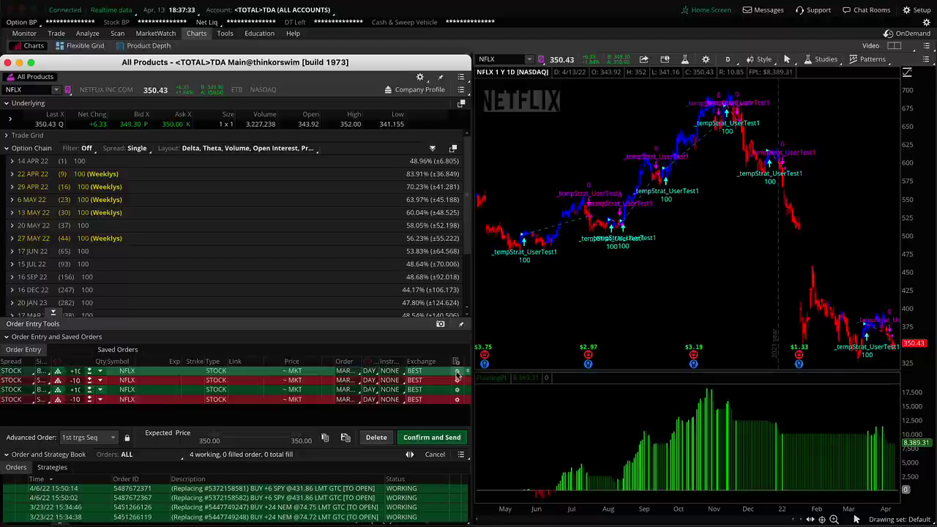
{"action": "left_click", "coordinate": [431, 437]}
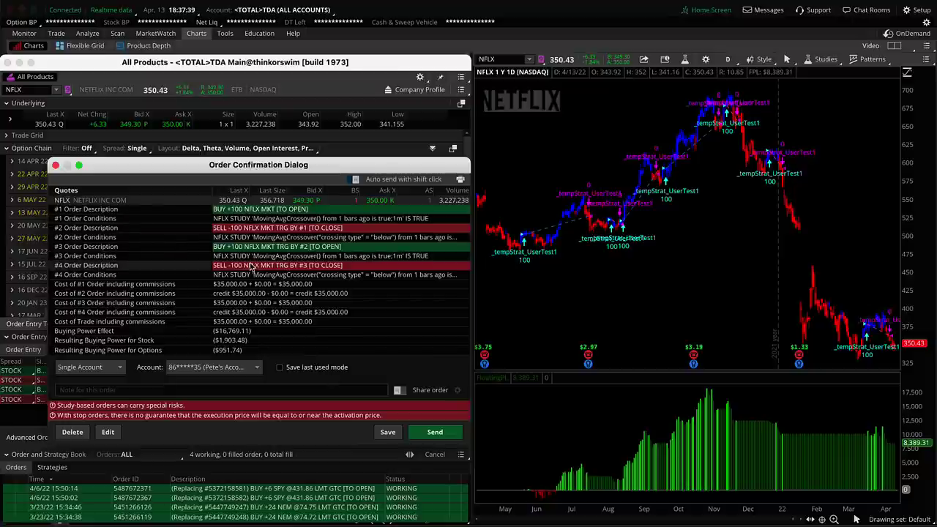
{"action": "left_click", "coordinate": [106, 433]}
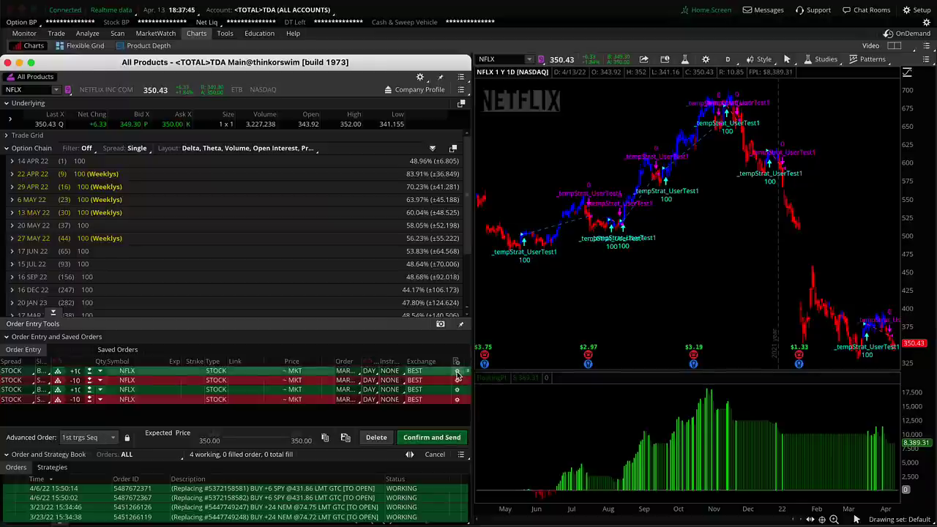
- Open the study condition of the first NFLX buy order and set its aggregation period to Day
{"action": "left_click", "coordinate": [457, 372]}
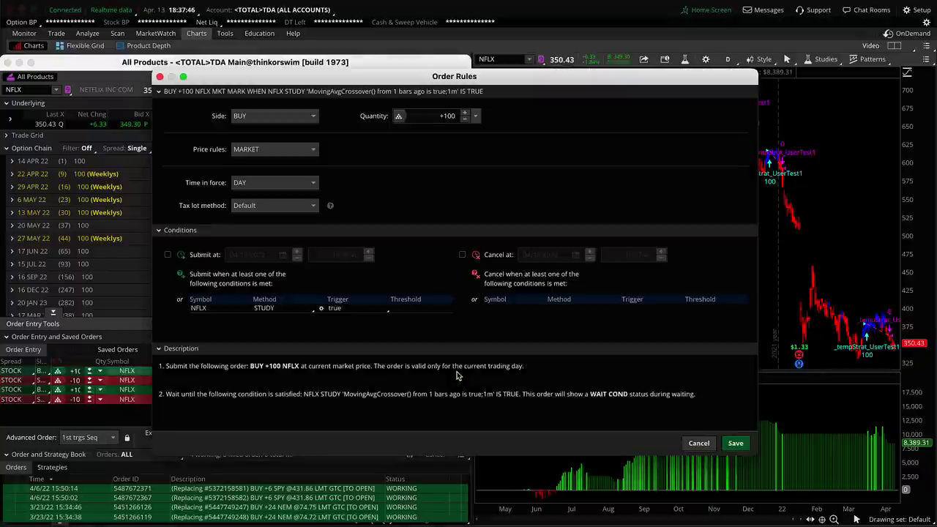
{"action": "left_click", "coordinate": [280, 308]}
{"action": "mouse_move", "coordinate": [300, 436]}
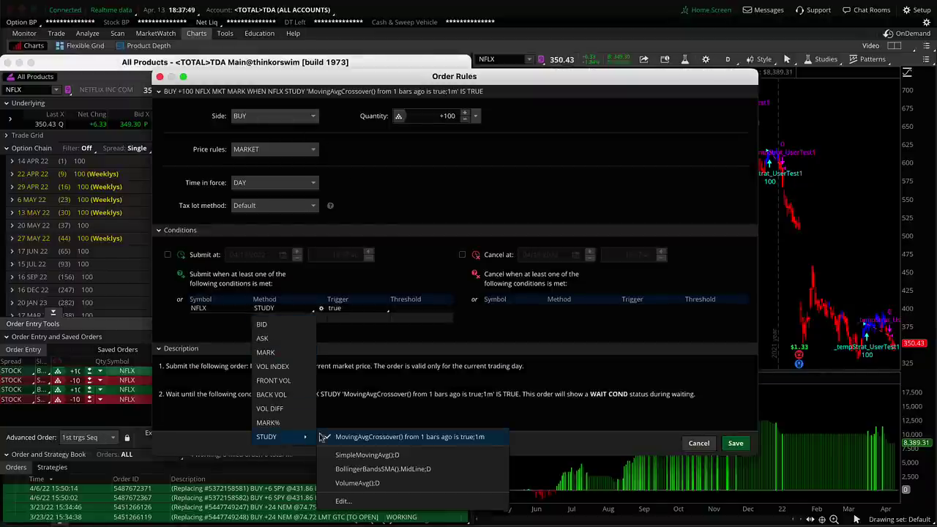
{"action": "left_click", "coordinate": [347, 502]}
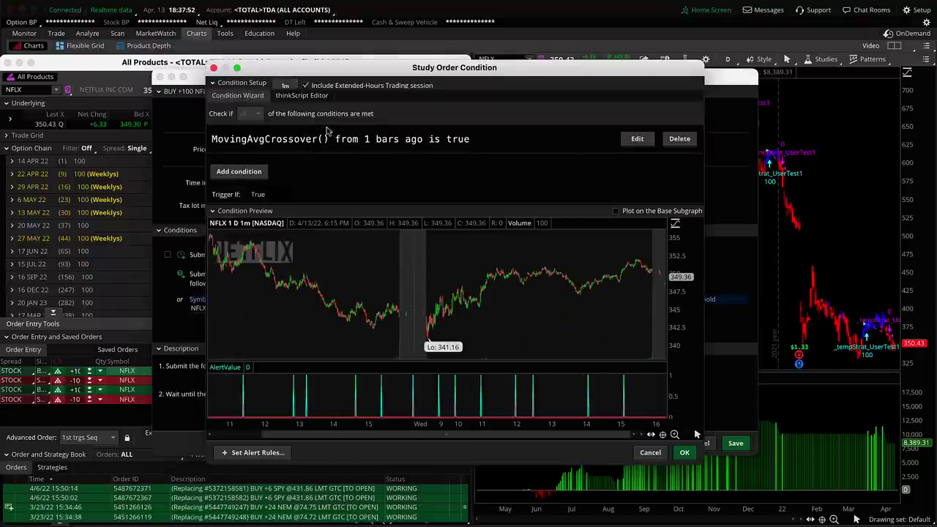
{"action": "left_click", "coordinate": [285, 85]}
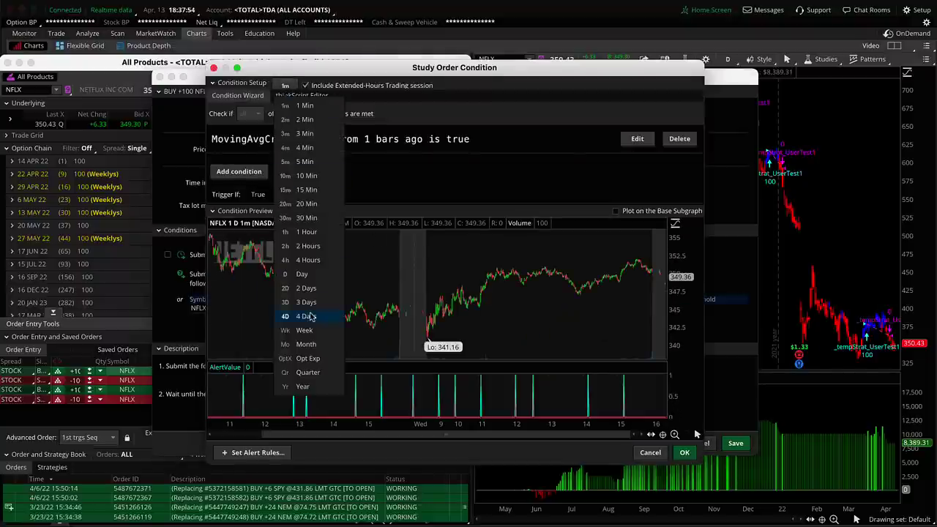
{"action": "left_click", "coordinate": [302, 275]}
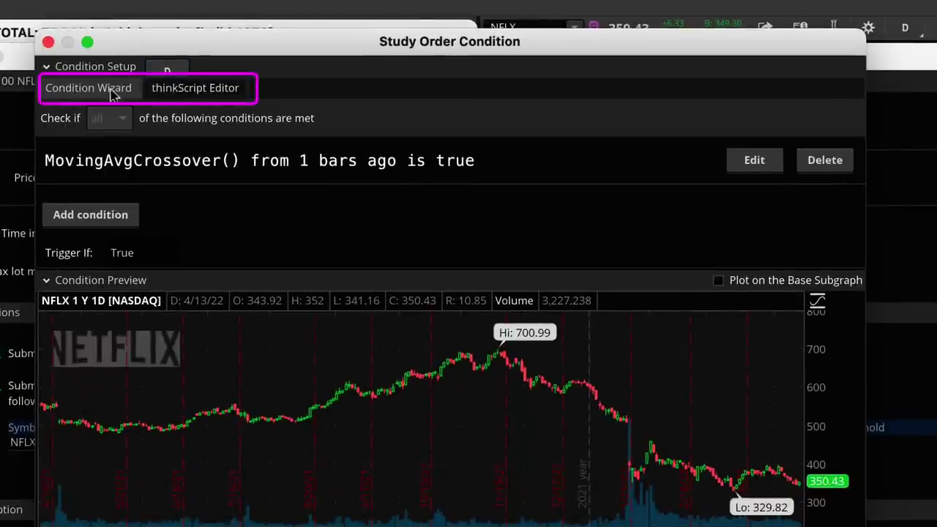
- Replace the MovingAvgCrossover condition code with the TTM_Trend scan script, starting at "input compBars = 6;"
{"action": "left_click", "coordinate": [188, 93]}
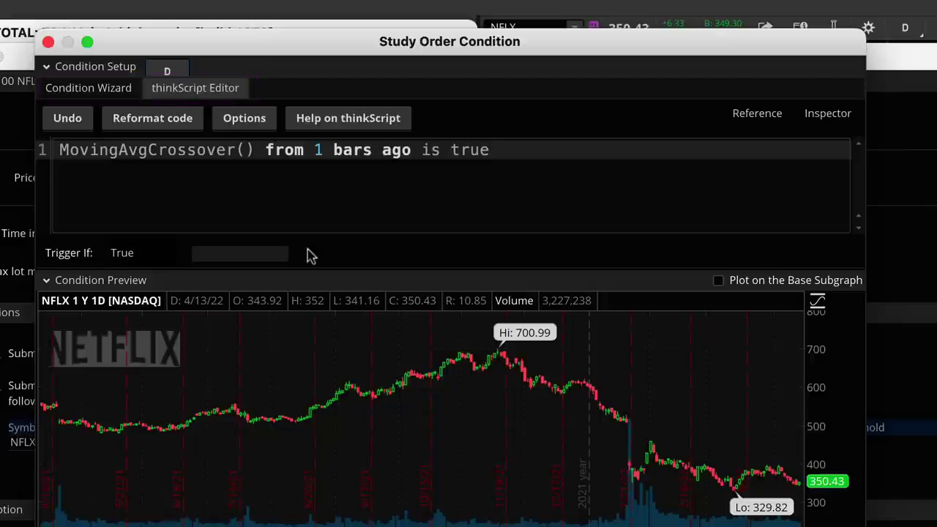
{"action": "left_click", "coordinate": [520, 151]}
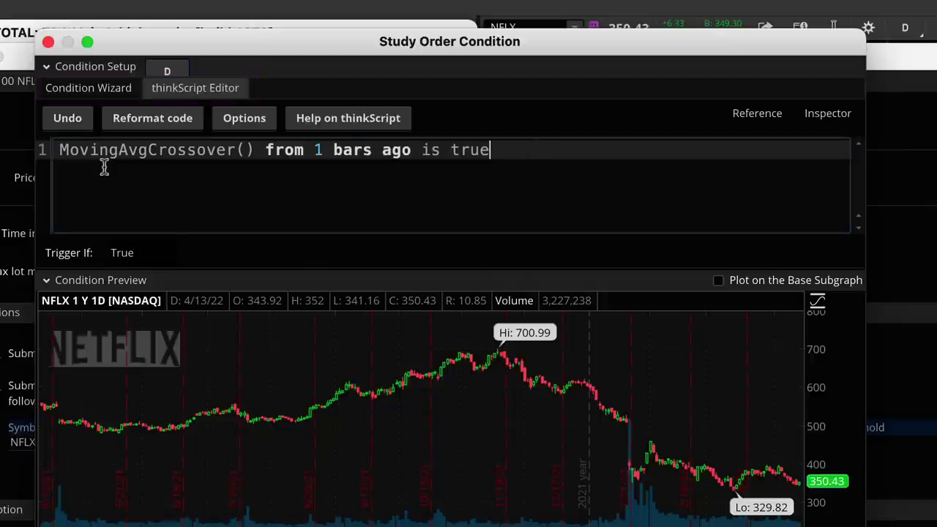
{"action": "left_click", "coordinate": [42, 144], "text": "shift"}
{"action": "key", "text": "BackSpace"}
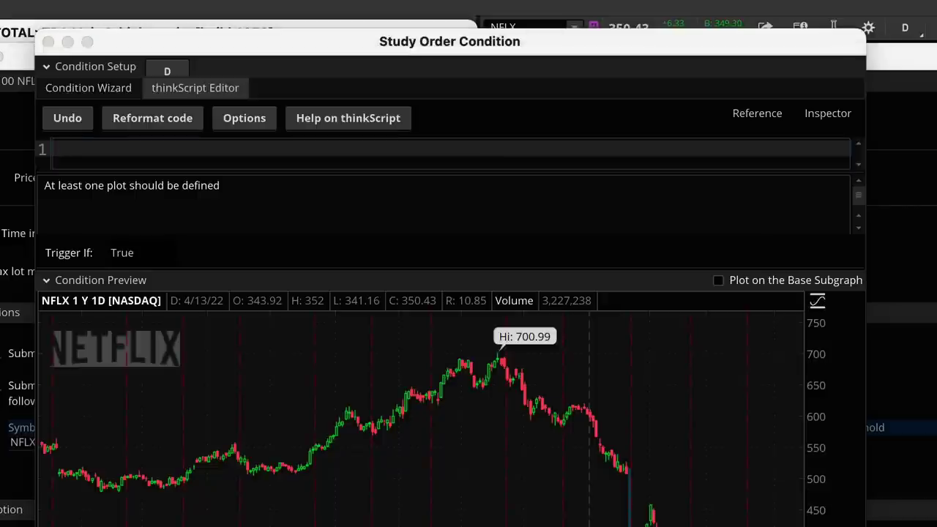
{"action": "left_click", "coordinate": [235, 151]}
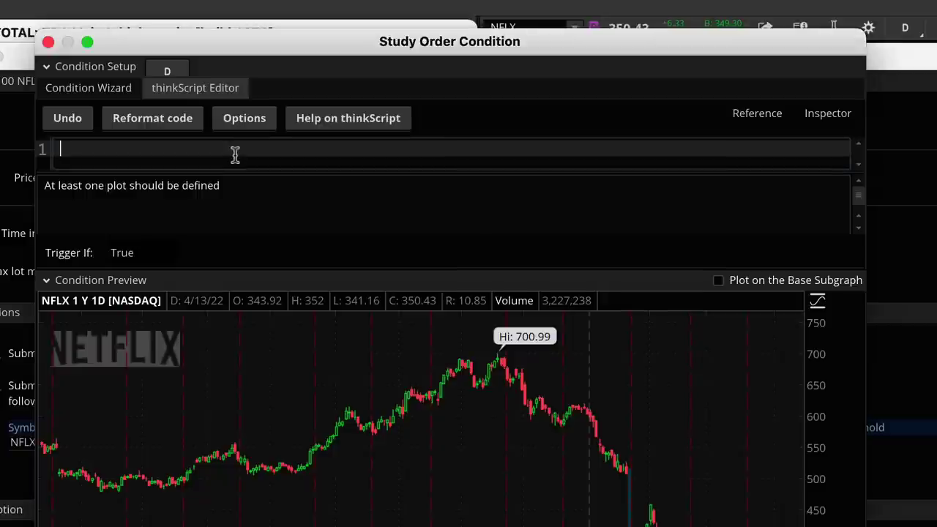
{"action": "key", "text": "super+v"}
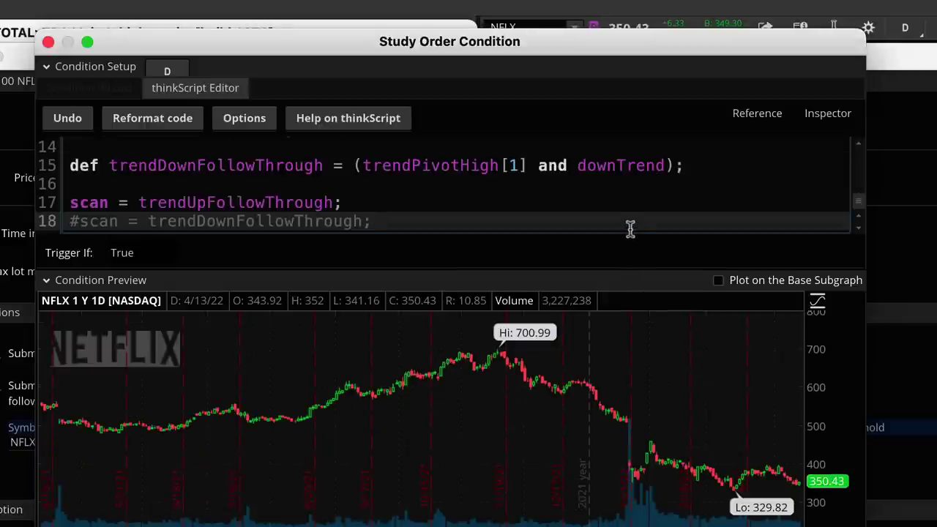
- Enlarge the condition's code area and delete the commented line "#scan = trendDownFollowThrough;" at the end of the script
{"action": "left_click_drag", "start_coordinate": [618, 270], "coordinate": [619, 395]}
{"action": "scroll", "coordinate": [858, 148], "scroll_direction": "up", "scroll_amount": 3}
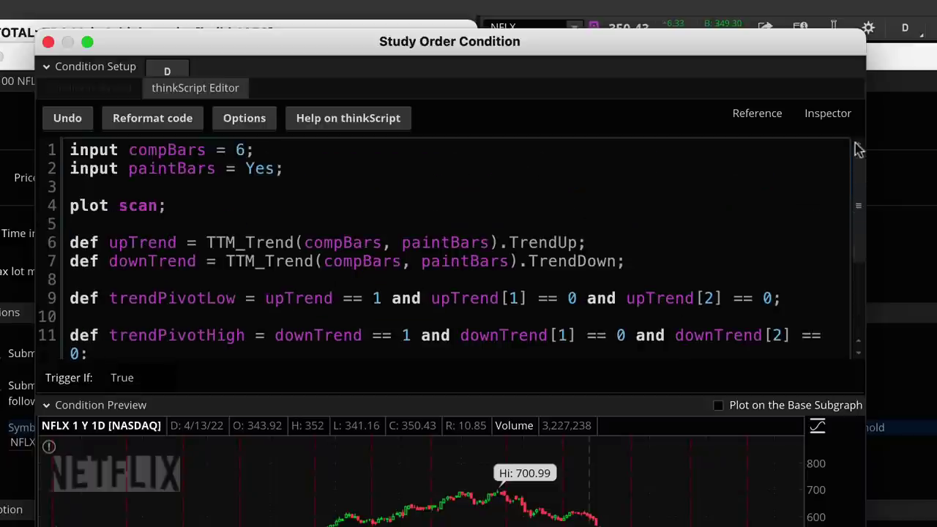
{"action": "left_click_drag", "start_coordinate": [857, 157], "coordinate": [846, 302]}
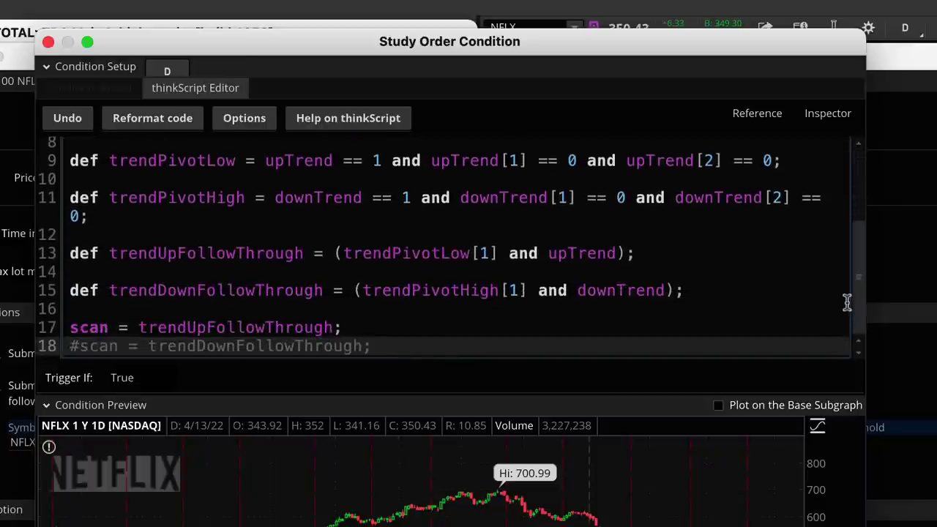
{"action": "left_click_drag", "start_coordinate": [375, 346], "coordinate": [64, 349]}
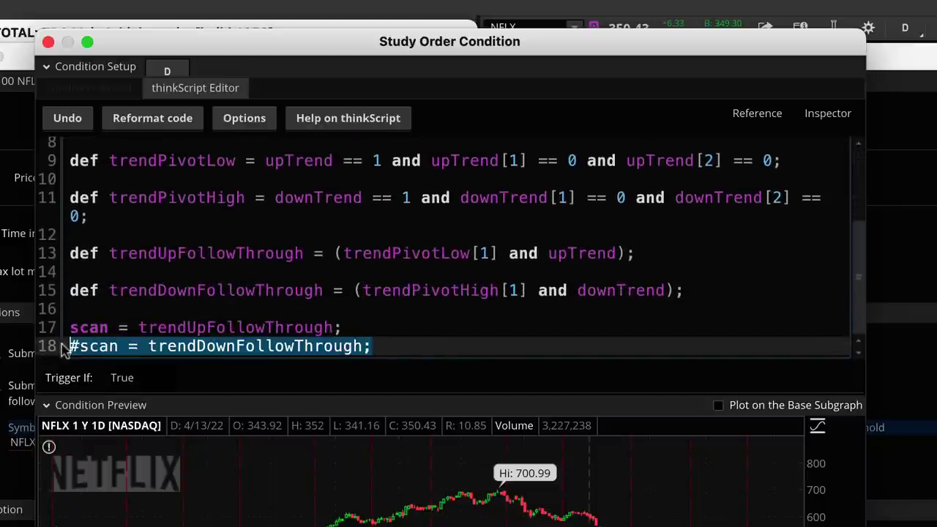
{"action": "key", "text": "BackSpace"}
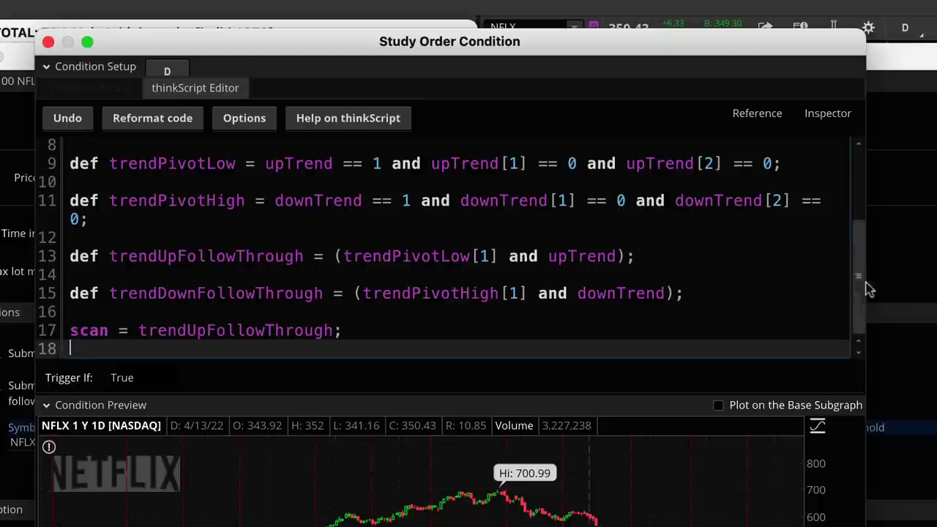
{"action": "scroll", "coordinate": [864, 285], "scroll_direction": "up", "scroll_amount": 4}
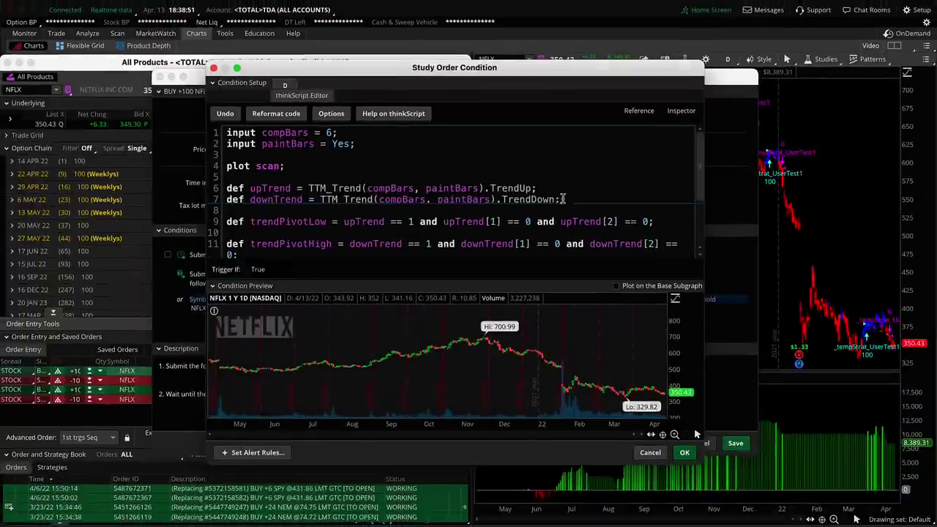
- Add the TTM_Trend study to the condition preview chart, accept the condition and save the first buy order's rules
{"action": "left_click_drag", "start_coordinate": [564, 324], "coordinate": [563, 205]}
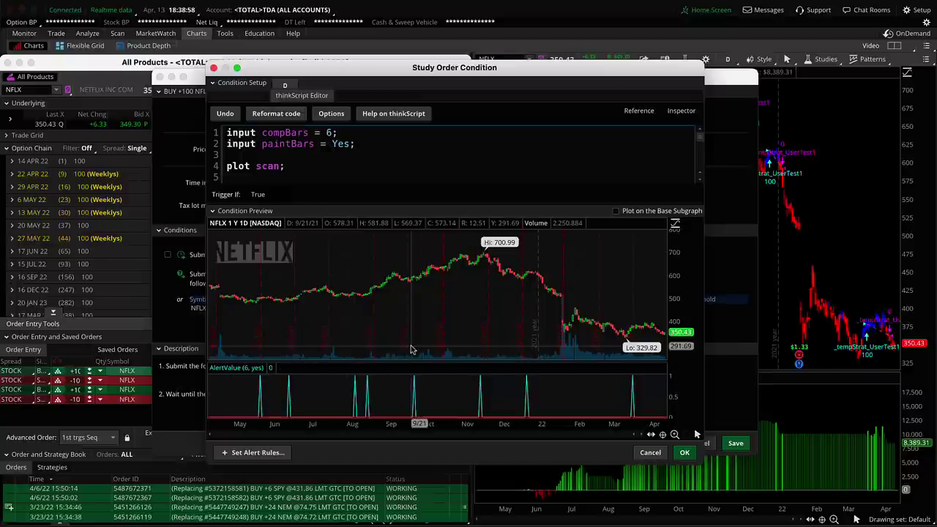
{"action": "right_click", "coordinate": [465, 292]}
{"action": "mouse_move", "coordinate": [526, 522]}
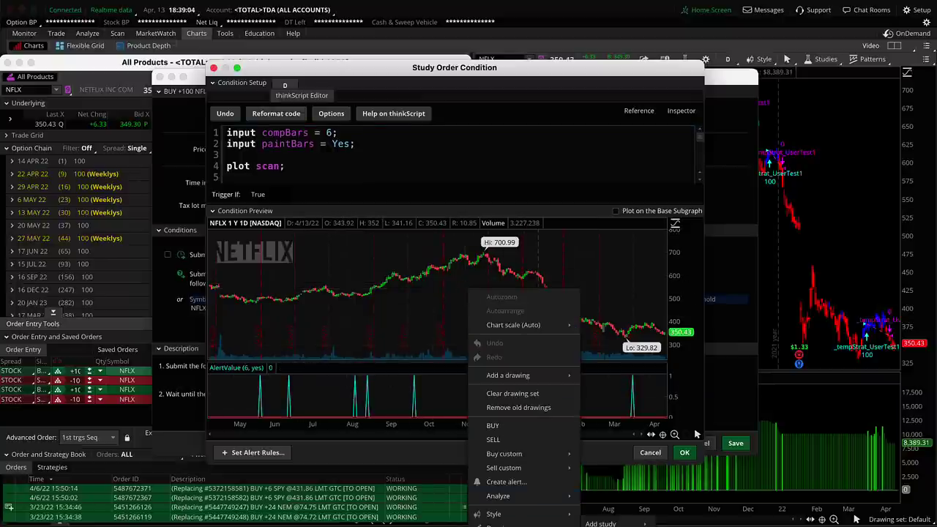
{"action": "left_click", "coordinate": [594, 478]}
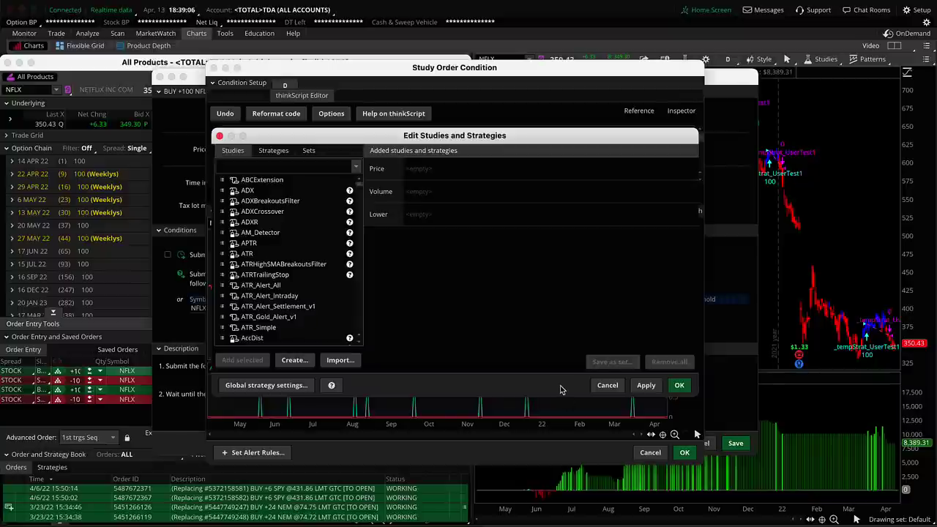
{"action": "left_click", "coordinate": [285, 166]}
{"action": "type", "text": "tt"}
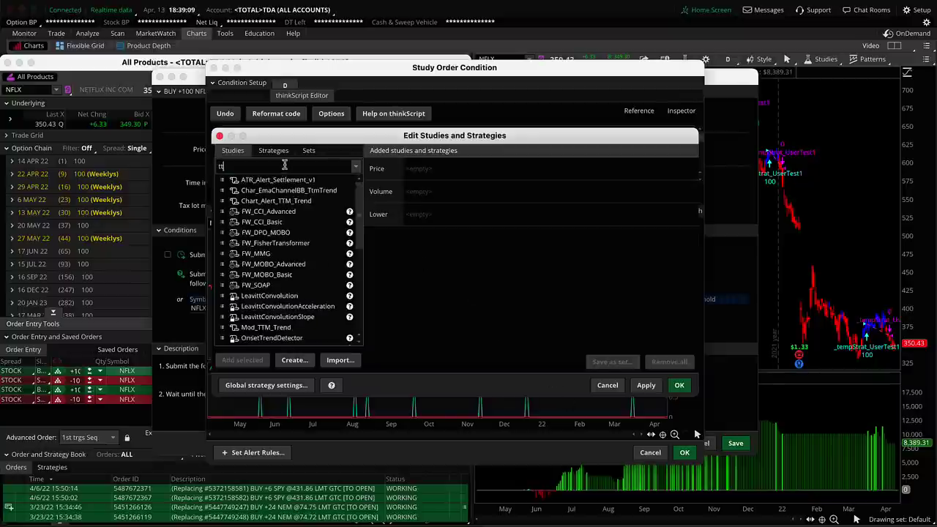
{"action": "type", "text": "m_tr"}
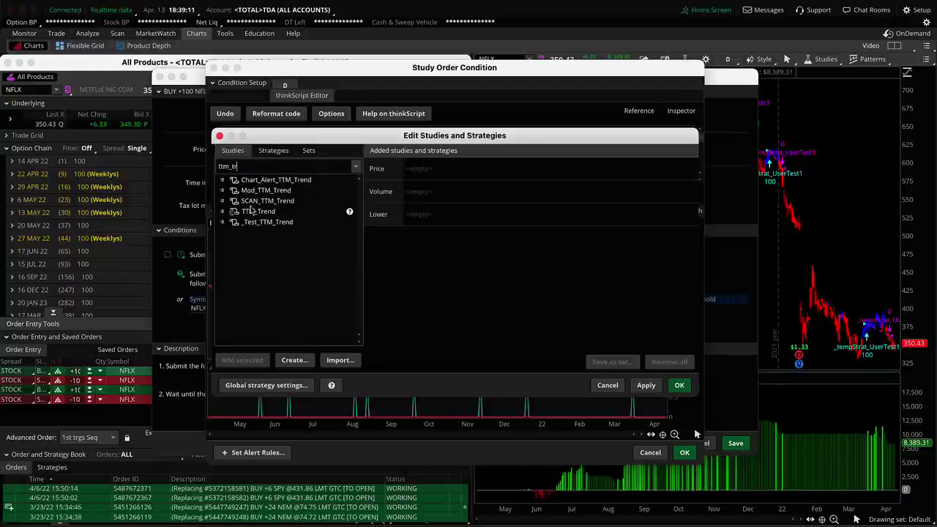
{"action": "left_click", "coordinate": [256, 211]}
{"action": "double_click", "coordinate": [256, 211]}
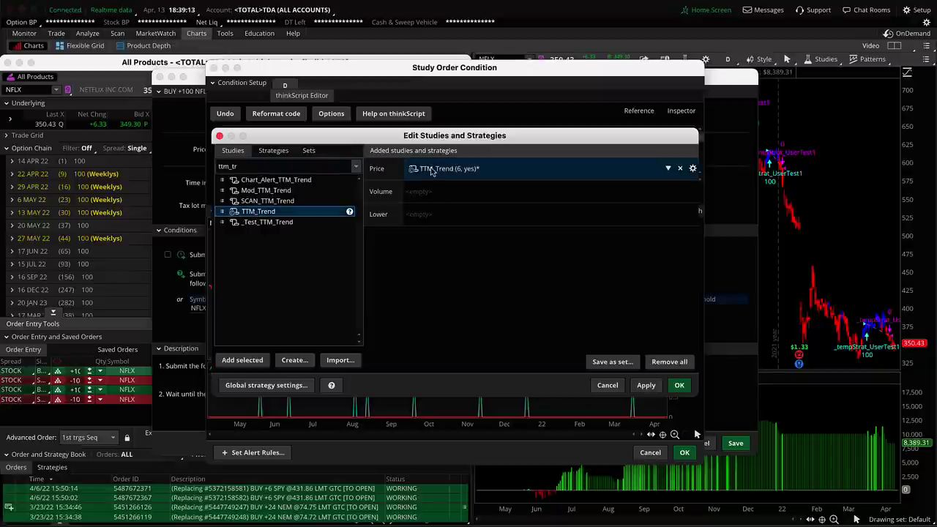
{"action": "left_click", "coordinate": [678, 385]}
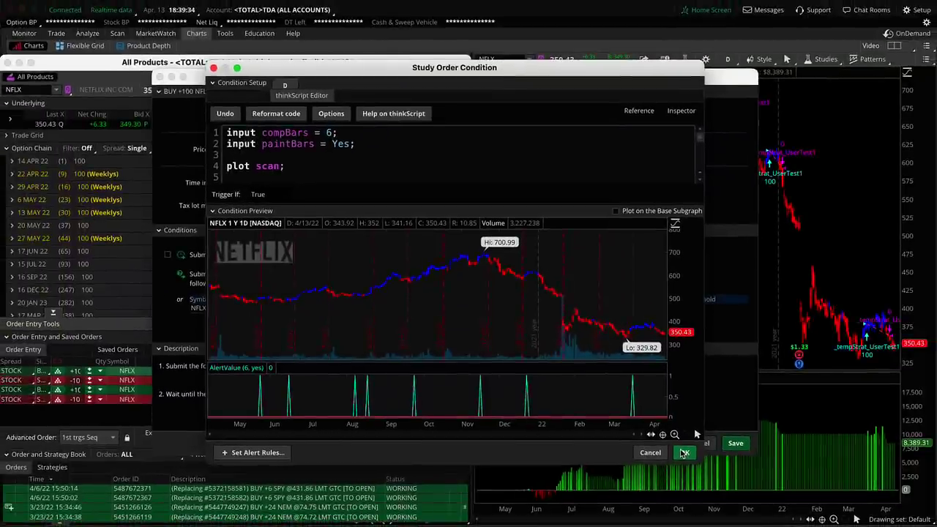
{"action": "left_click", "coordinate": [683, 453]}
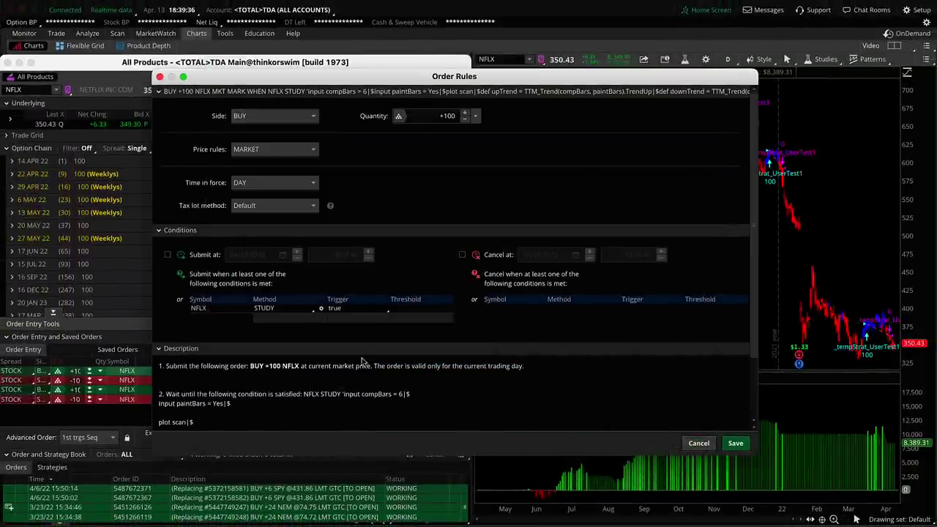
{"action": "left_click", "coordinate": [735, 442]}
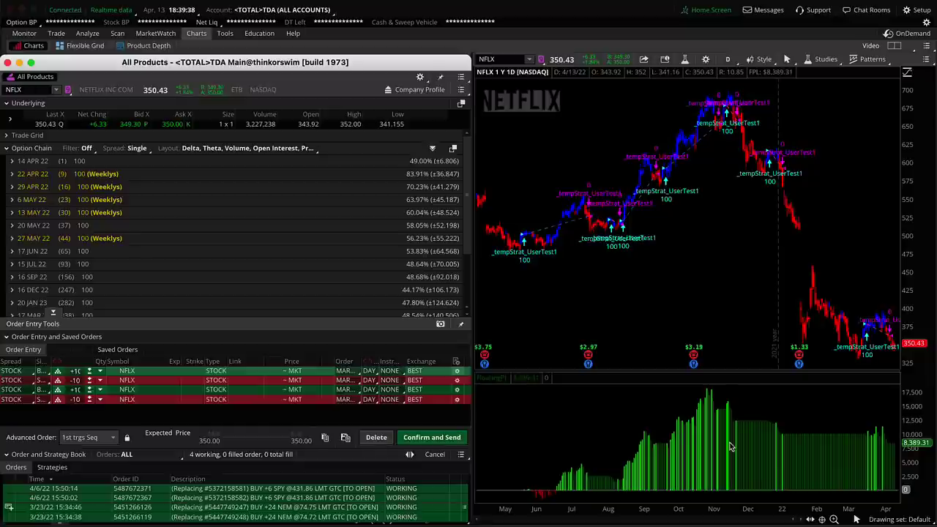
- Open the study condition of the second NFLX buy order and set its aggregation period to Day
{"action": "left_click", "coordinate": [457, 390]}
{"action": "left_click", "coordinate": [312, 308]}
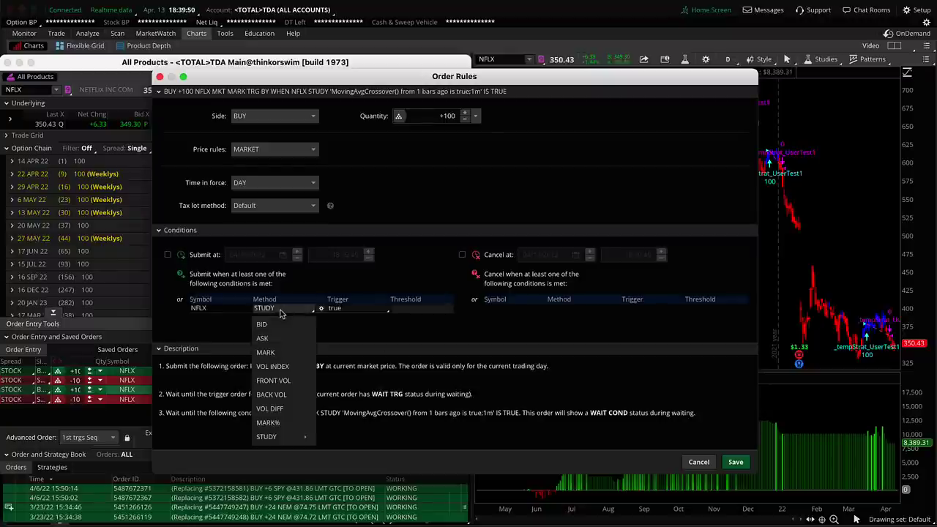
{"action": "mouse_move", "coordinate": [288, 436]}
{"action": "left_click", "coordinate": [355, 499]}
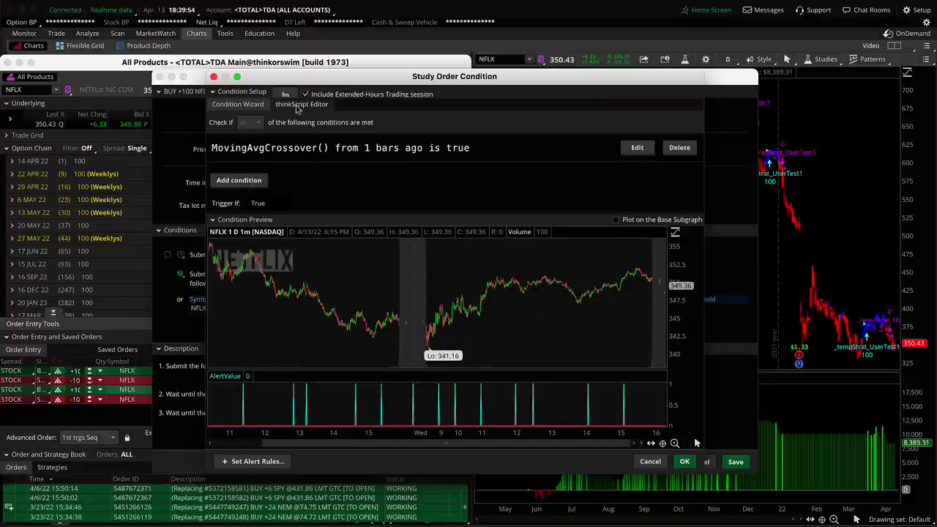
{"action": "left_click", "coordinate": [285, 93]}
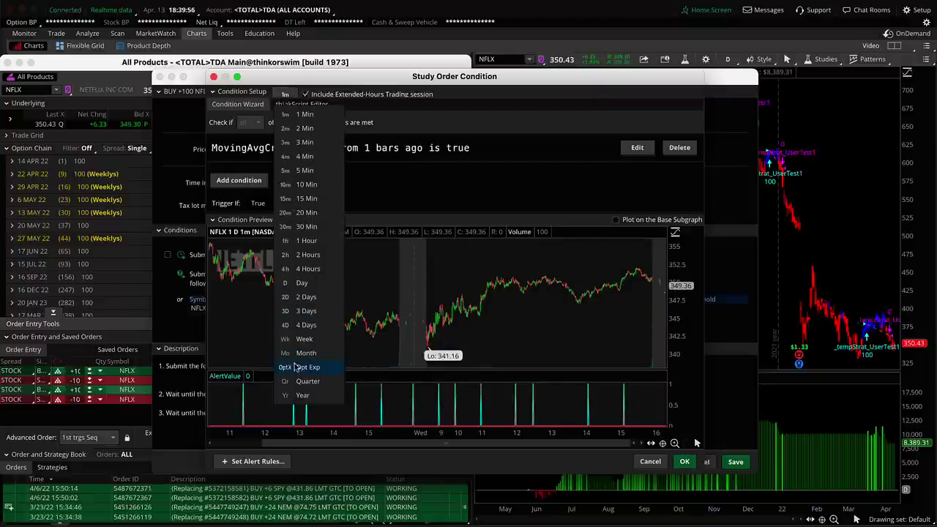
{"action": "left_click", "coordinate": [300, 282]}
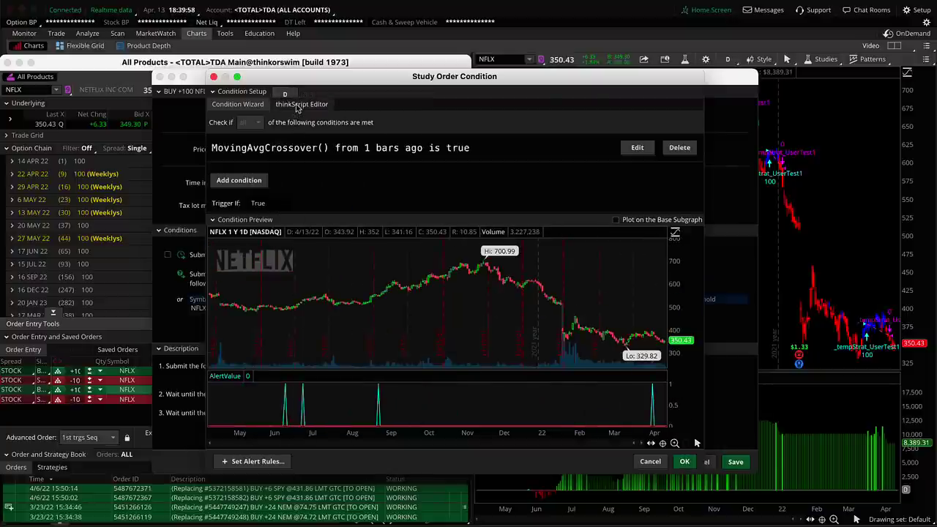
- Replace the second buy order's MovingAvgCrossover condition code with the copied TTM_Trend scan script
{"action": "left_click", "coordinate": [298, 106]}
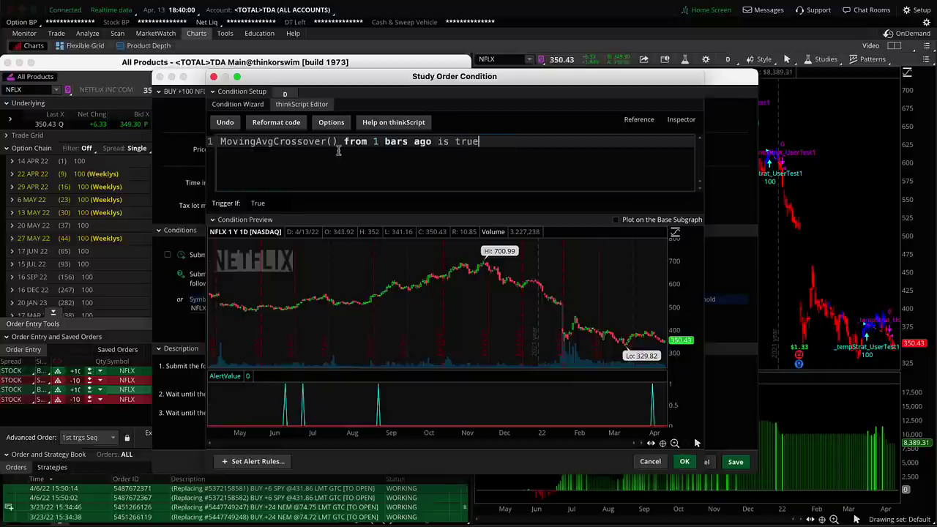
{"action": "left_click", "coordinate": [213, 144], "text": "shift"}
{"action": "key", "text": "BackSpace"}
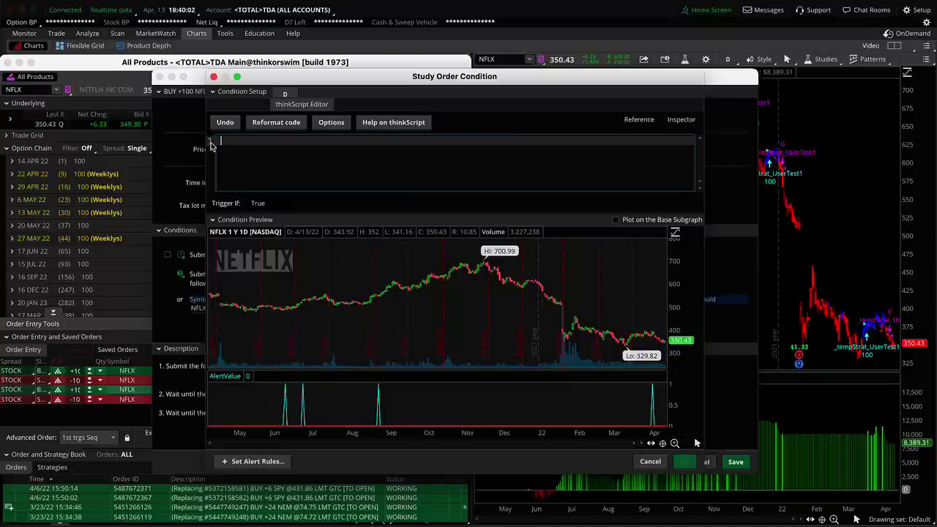
{"action": "key", "text": "ctrl+v"}
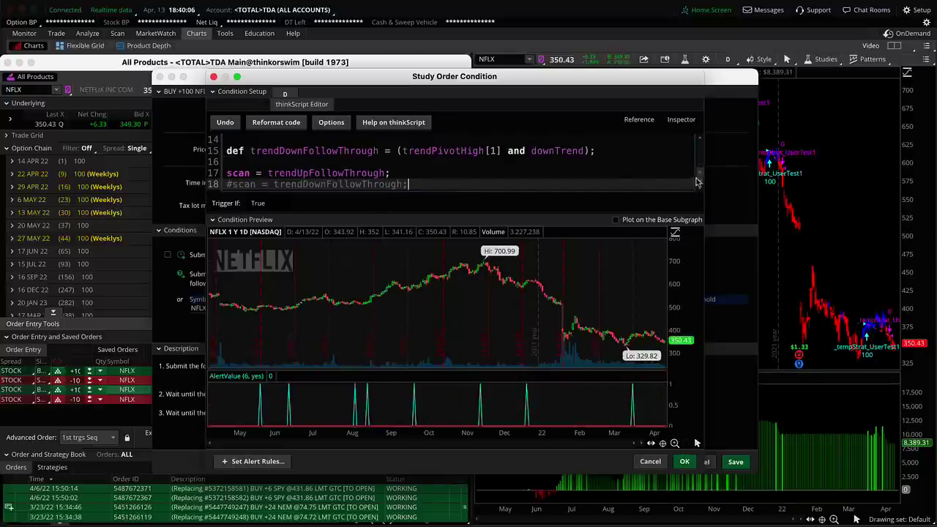
- Delete the commented line "#scan = trendDownFollowThrough;" from the script and save the condition and the second buy order's rules
{"action": "left_click_drag", "start_coordinate": [411, 183], "coordinate": [191, 185]}
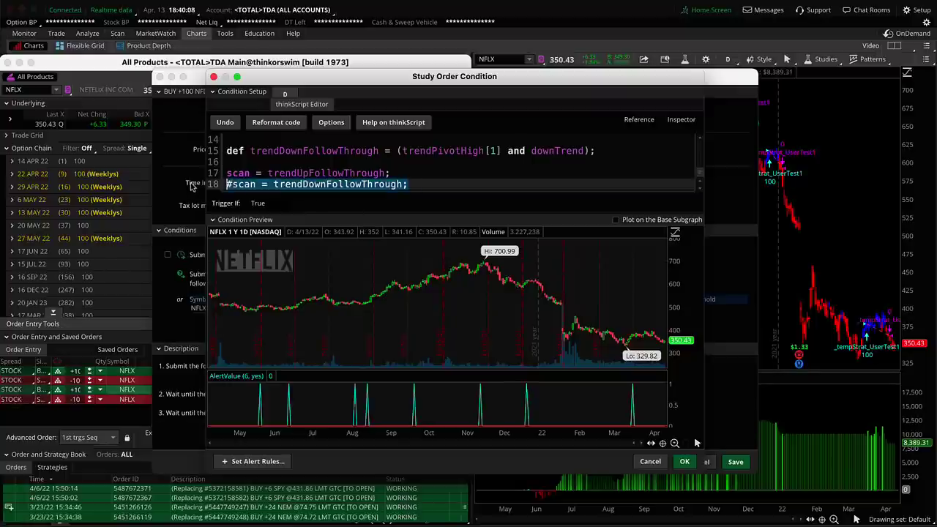
{"action": "key", "text": "BackSpace"}
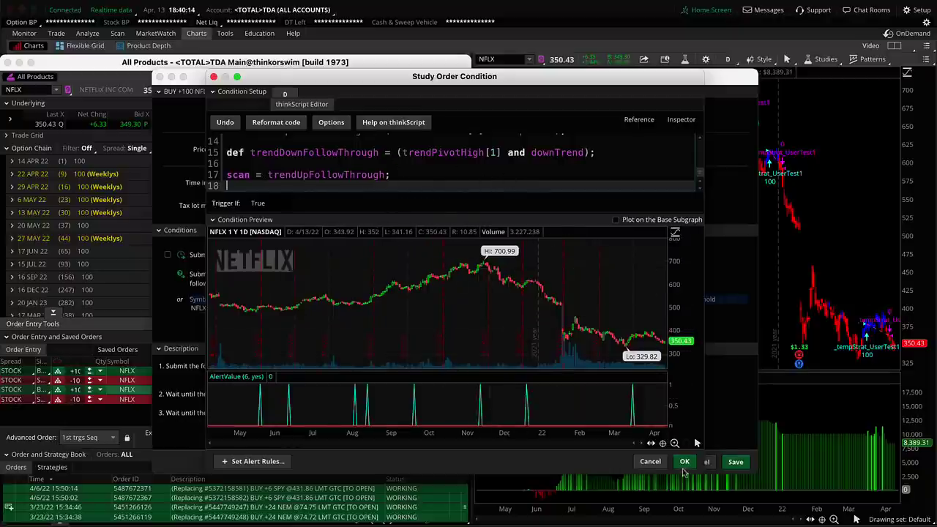
{"action": "left_click", "coordinate": [685, 462]}
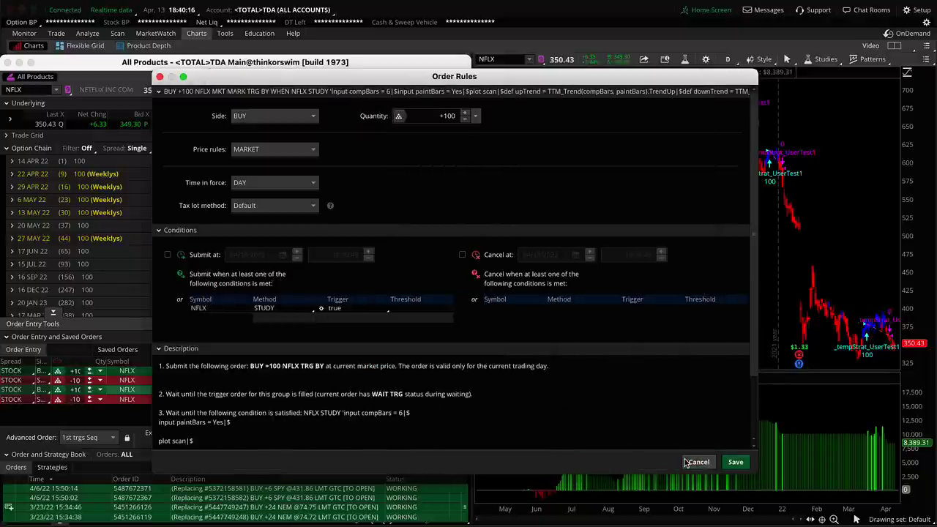
{"action": "left_click", "coordinate": [735, 462]}
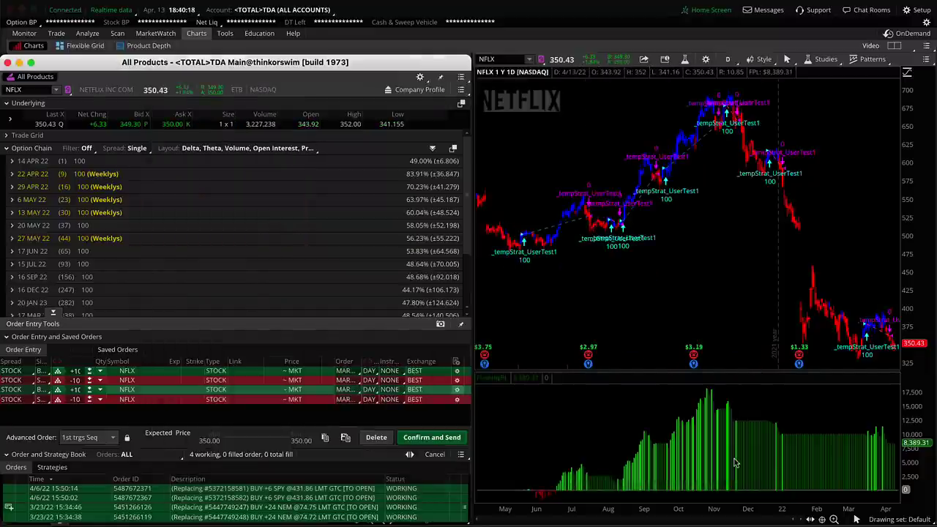
- Open the study condition of the first NFLX sell order and set its aggregation period to Day
{"action": "left_click", "coordinate": [457, 380]}
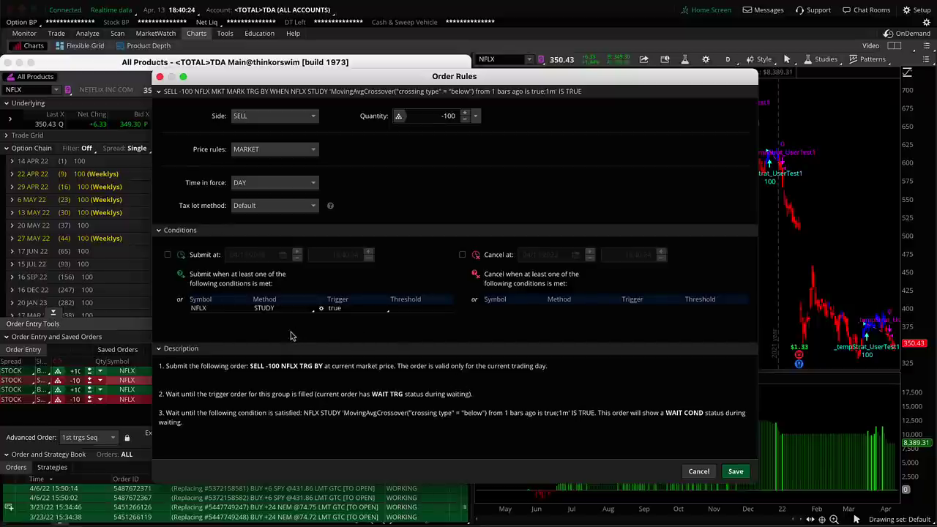
{"action": "left_click", "coordinate": [274, 308]}
{"action": "mouse_move", "coordinate": [304, 437]}
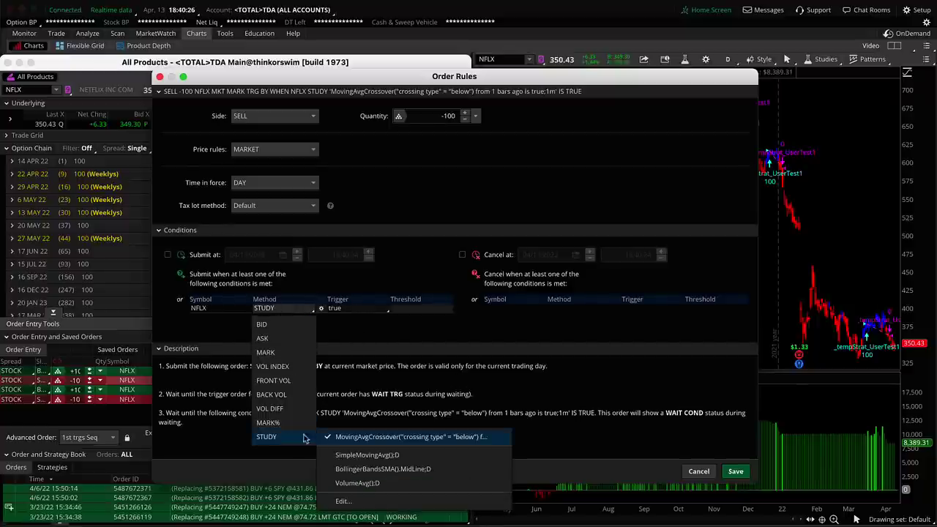
{"action": "left_click", "coordinate": [354, 500]}
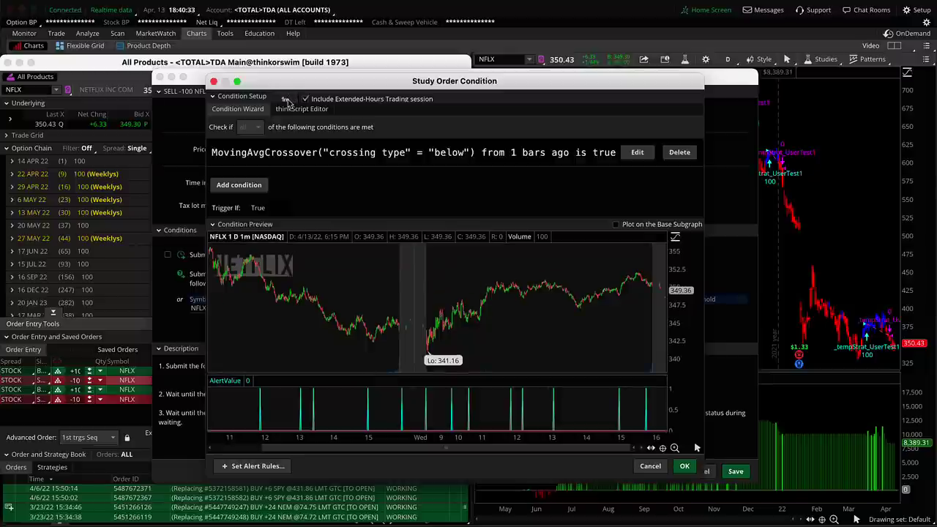
{"action": "left_click", "coordinate": [286, 100]}
{"action": "left_click", "coordinate": [306, 283]}
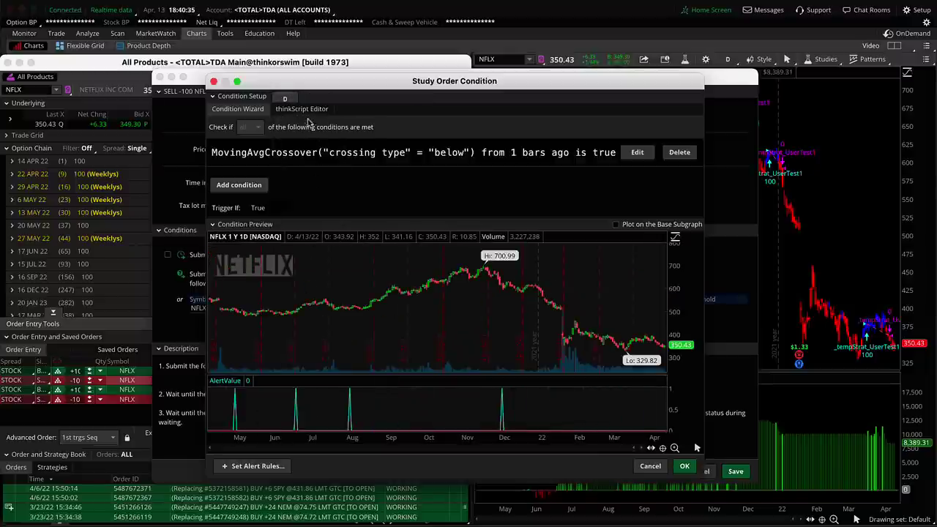
- Replace the sell order's MovingAvgCrossover "below" condition code with the copied TTM_Trend scan script
{"action": "left_click", "coordinate": [302, 110]}
{"action": "left_click_drag", "start_coordinate": [649, 145], "coordinate": [195, 152]}
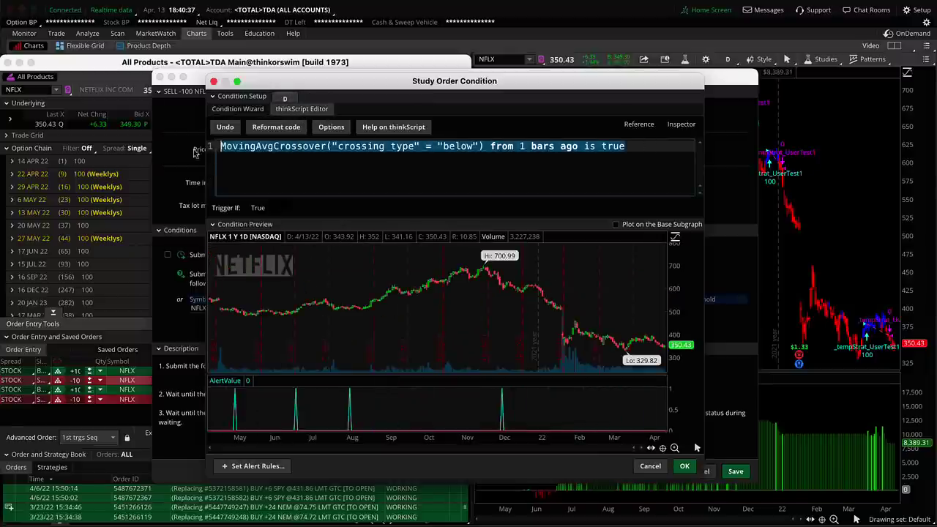
{"action": "key", "text": "BackSpace"}
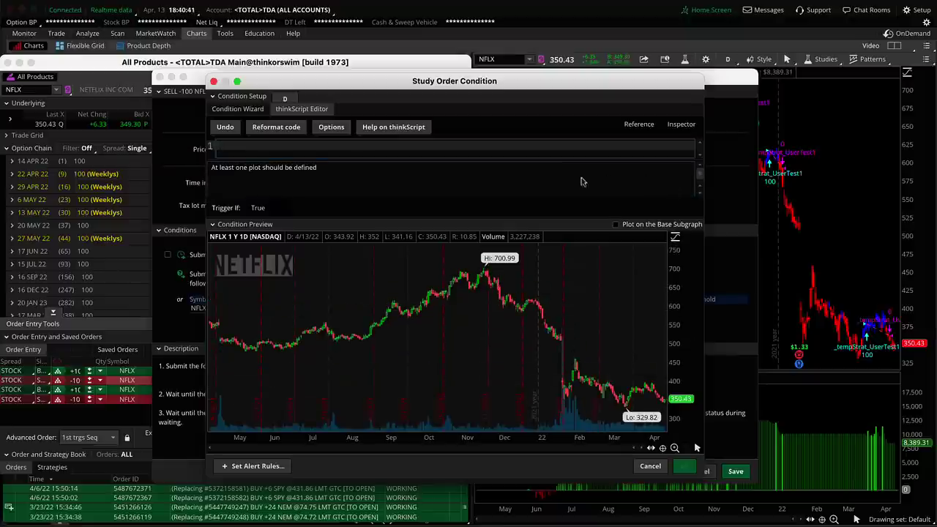
{"action": "key", "text": "ctrl+v"}
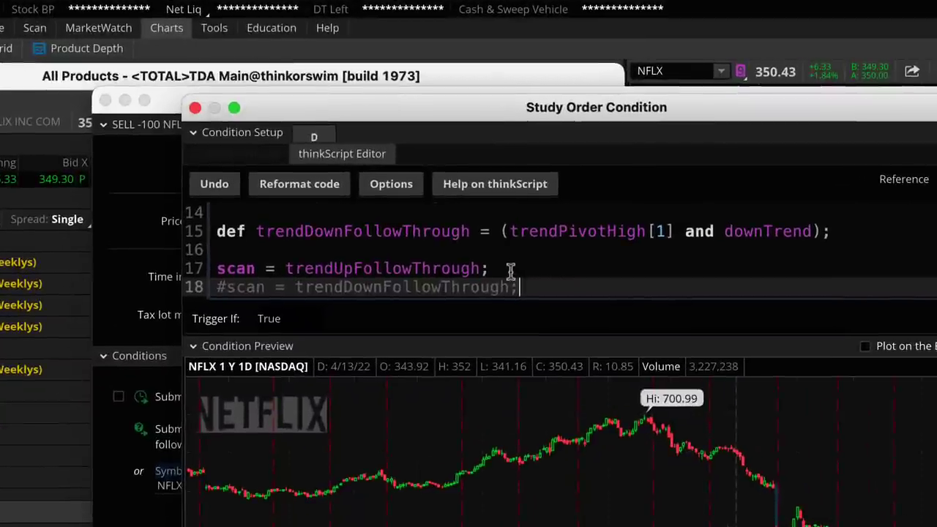
- Delete the line "scan = trendUpFollowThrough;" and uncomment "scan = trendDownFollowThrough;" in the sell condition's script
{"action": "left_click", "coordinate": [402, 179]}
{"action": "left_click_drag", "start_coordinate": [511, 270], "coordinate": [189, 268]}
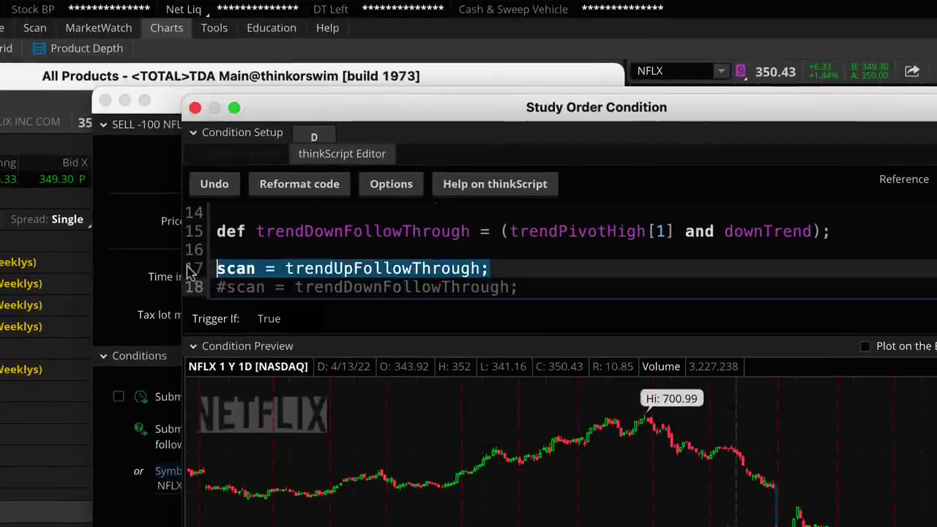
{"action": "key", "text": "BackSpace"}
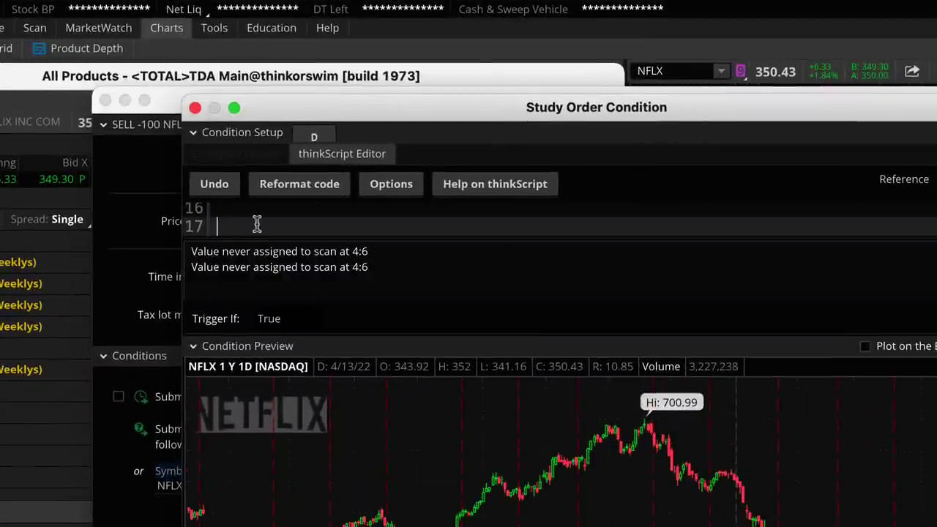
{"action": "left_click_drag", "start_coordinate": [592, 236], "coordinate": [588, 305]}
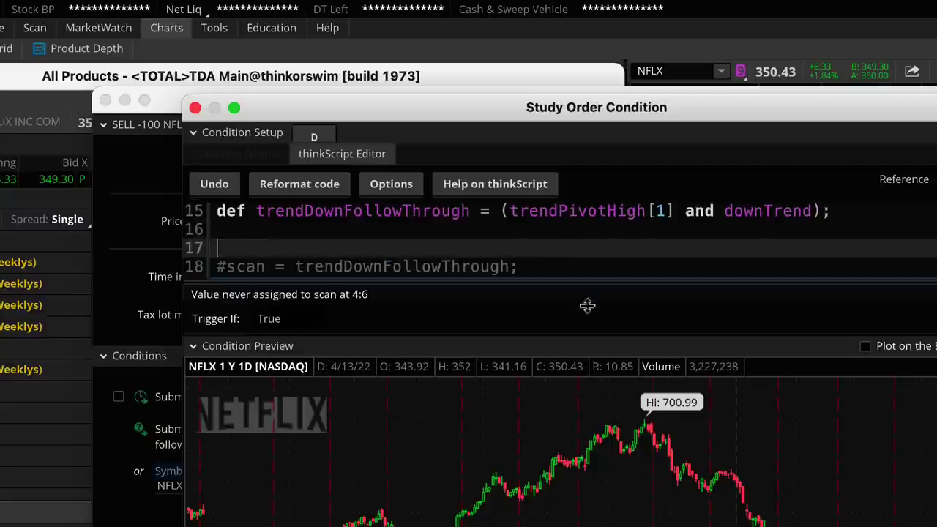
{"action": "left_click", "coordinate": [228, 266]}
{"action": "key", "text": "BackSpace"}
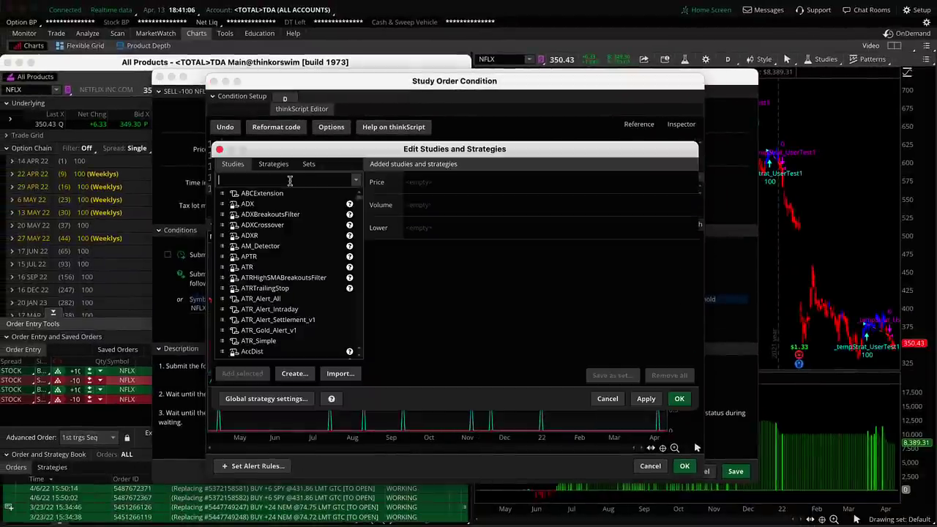
- Add the TTM_Trend study to the sell condition's preview chart and apply it
{"action": "left_click", "coordinate": [289, 180]}
{"action": "type", "text": "ttm_tr"}
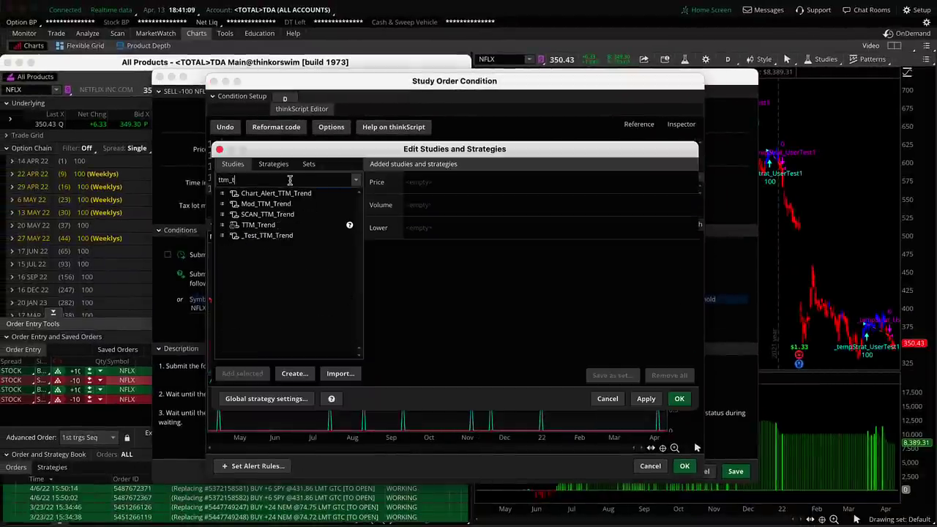
{"action": "double_click", "coordinate": [269, 230]}
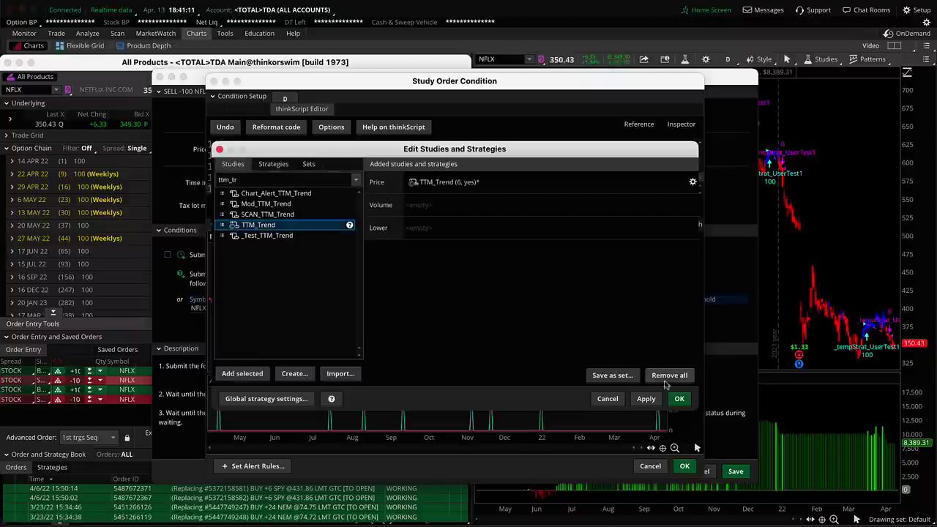
{"action": "left_click", "coordinate": [646, 398]}
{"action": "left_click", "coordinate": [678, 399]}
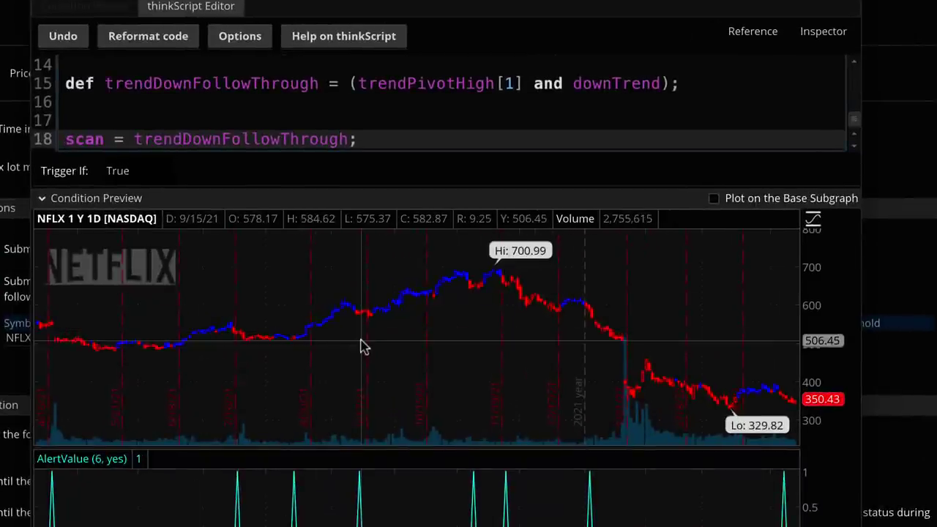
- Check the line "scan = trendDownFollowThrough;", accept the first sell order's study condition and save its order rules
{"action": "key", "text": "shift+End"}
{"action": "left_click", "coordinate": [404, 140]}
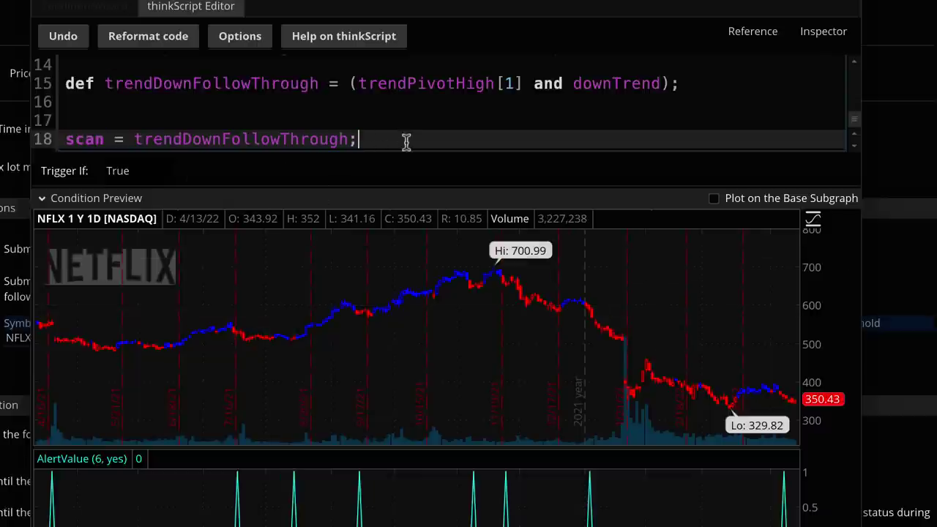
{"action": "left_click_drag", "start_coordinate": [406, 138], "coordinate": [66, 150]}
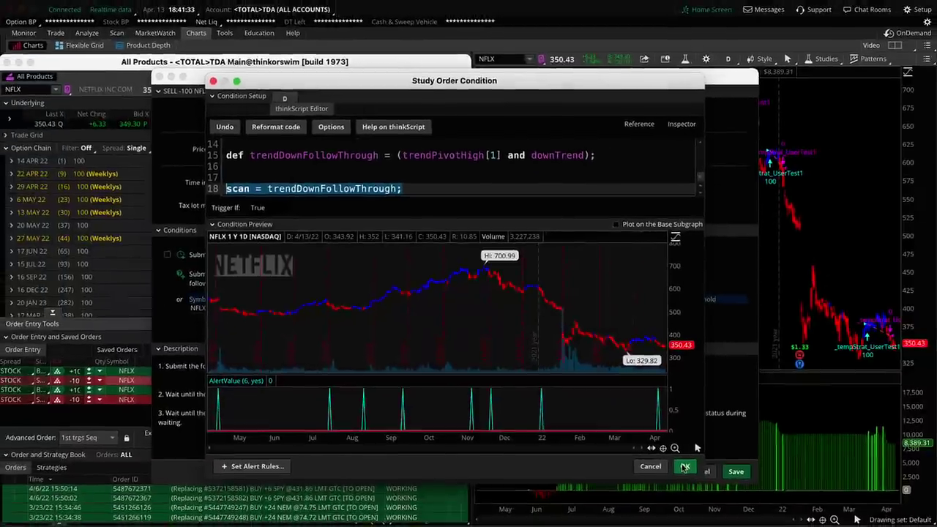
{"action": "left_click", "coordinate": [682, 465]}
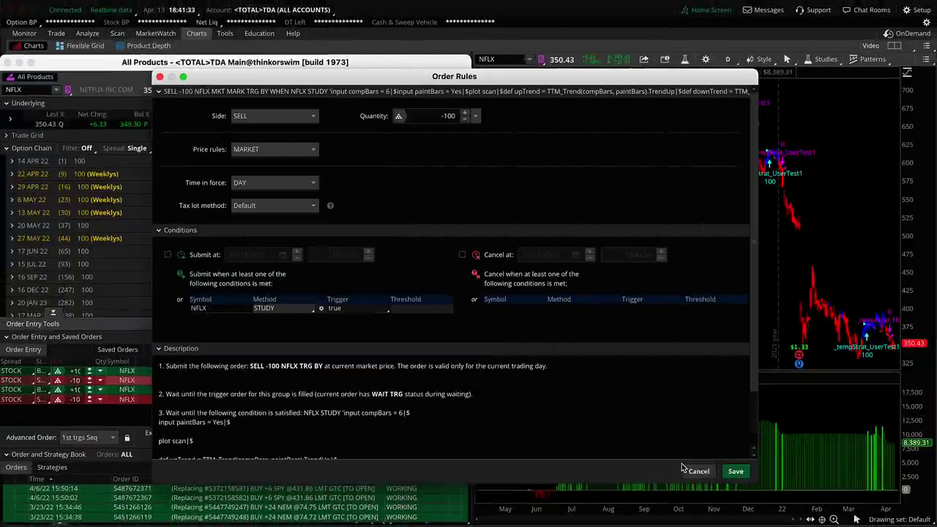
{"action": "left_click", "coordinate": [736, 472]}
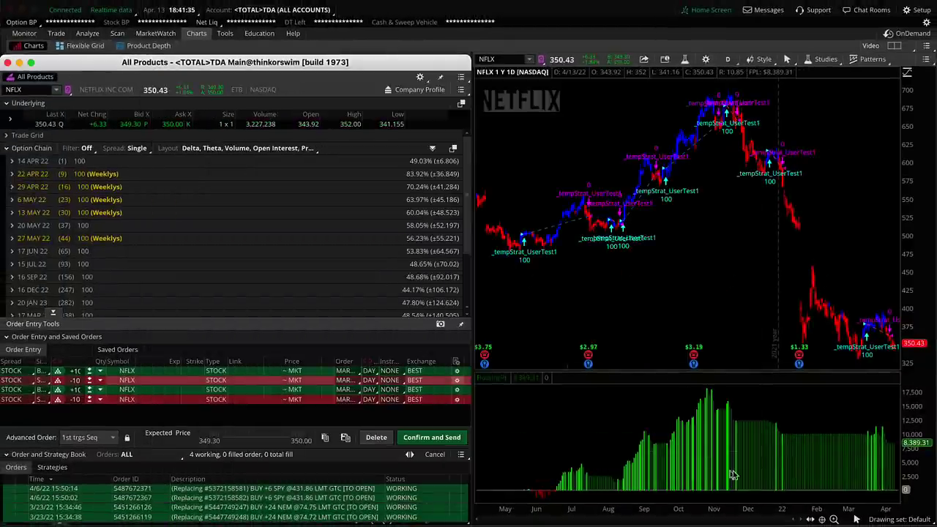
- Open the study condition of the second NFLX sell order and set its aggregation period to Day
{"action": "left_click", "coordinate": [456, 400]}
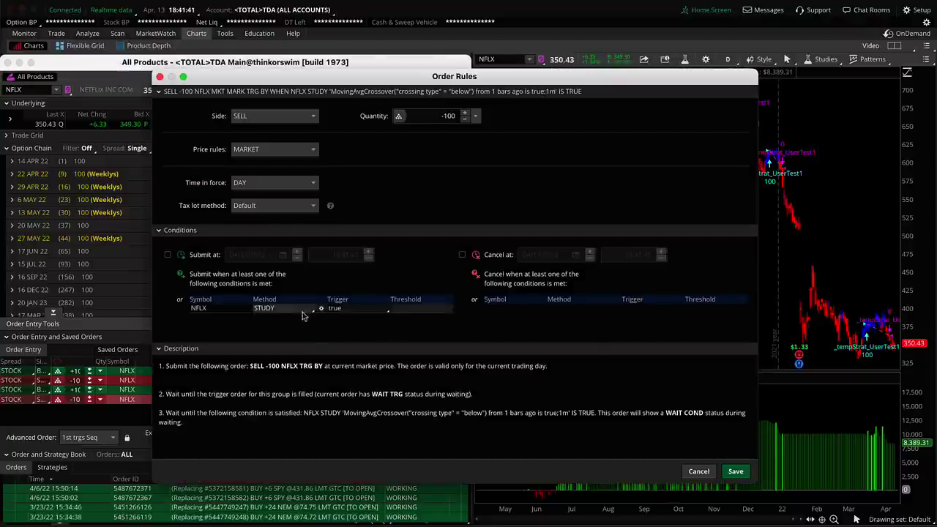
{"action": "left_click", "coordinate": [264, 308]}
{"action": "mouse_move", "coordinate": [300, 436]}
{"action": "left_click", "coordinate": [343, 501]}
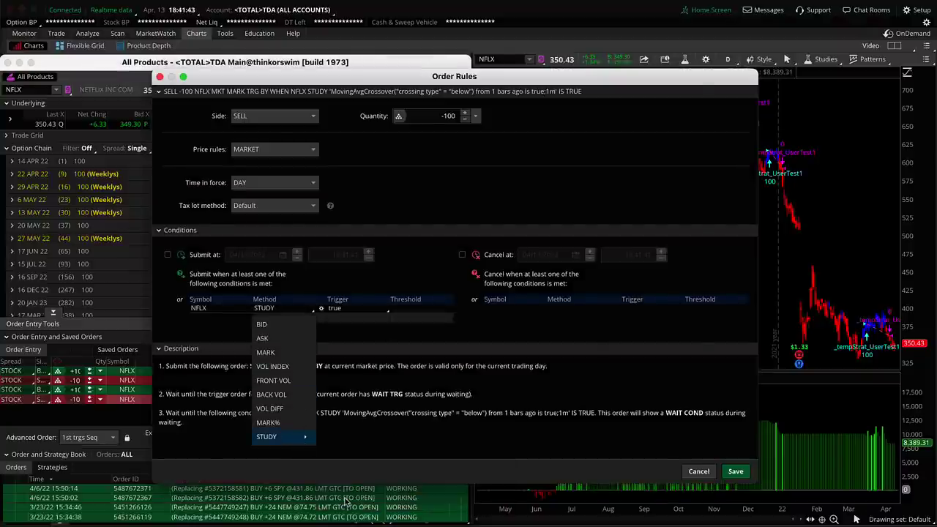
{"action": "left_click", "coordinate": [296, 99]}
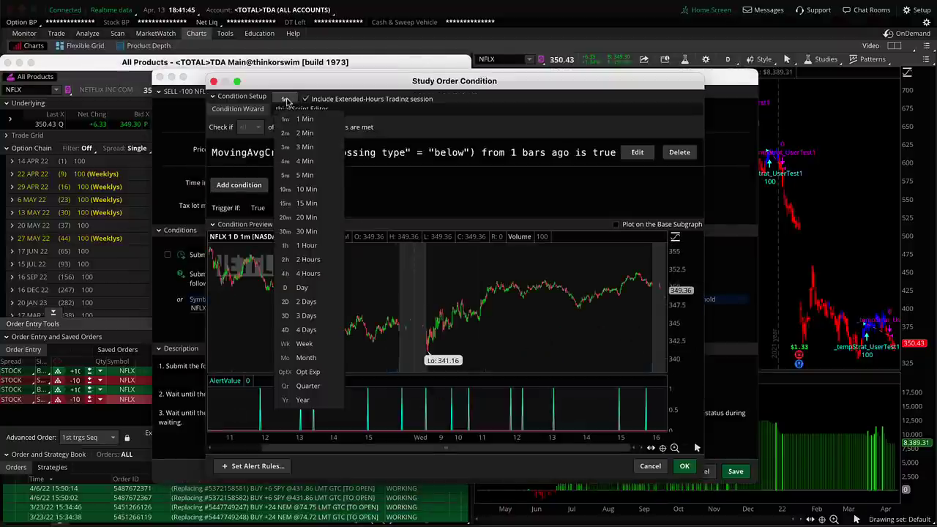
{"action": "left_click", "coordinate": [308, 290]}
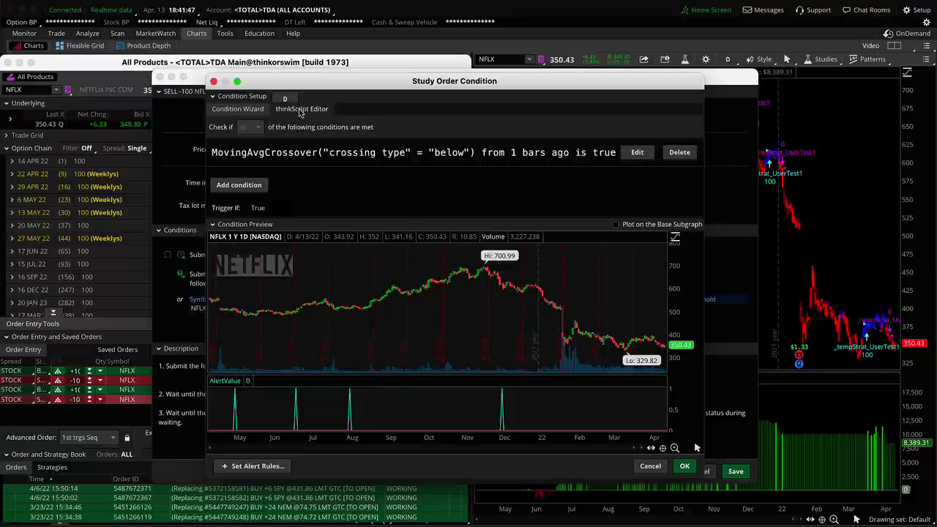
- Replace the second sell order's MovingAvgCrossover "below" condition code with the copied TTM_Trend scan script
{"action": "left_click", "coordinate": [301, 108]}
{"action": "left_click_drag", "start_coordinate": [629, 149], "coordinate": [211, 149]}
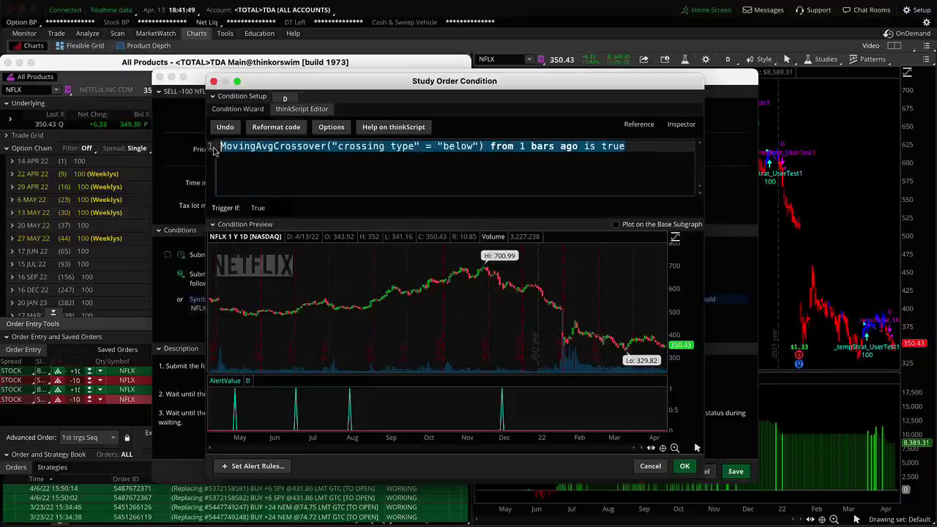
{"action": "key", "text": "BackSpace"}
{"action": "key", "text": "super+v"}
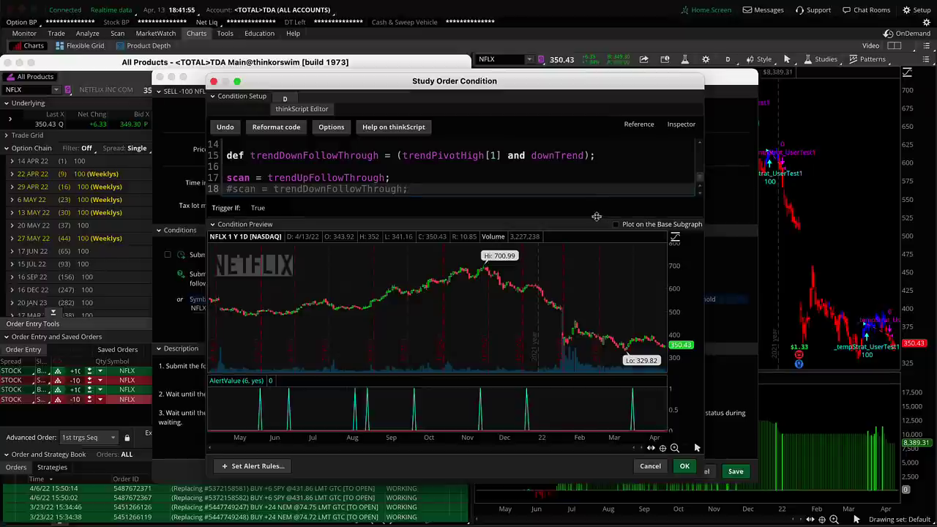
- Enlarge the script editor, delete the line "scan = trendUpFollowThrough;" and uncomment "scan = trendDownFollowThrough;" in the second sell condition
{"action": "left_click_drag", "start_coordinate": [599, 217], "coordinate": [600, 298]}
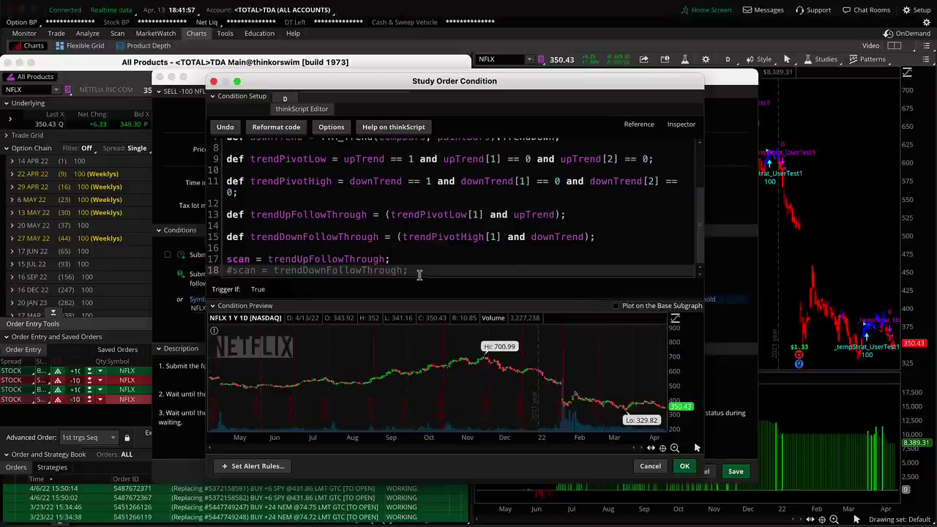
{"action": "left_click_drag", "start_coordinate": [399, 260], "coordinate": [218, 261]}
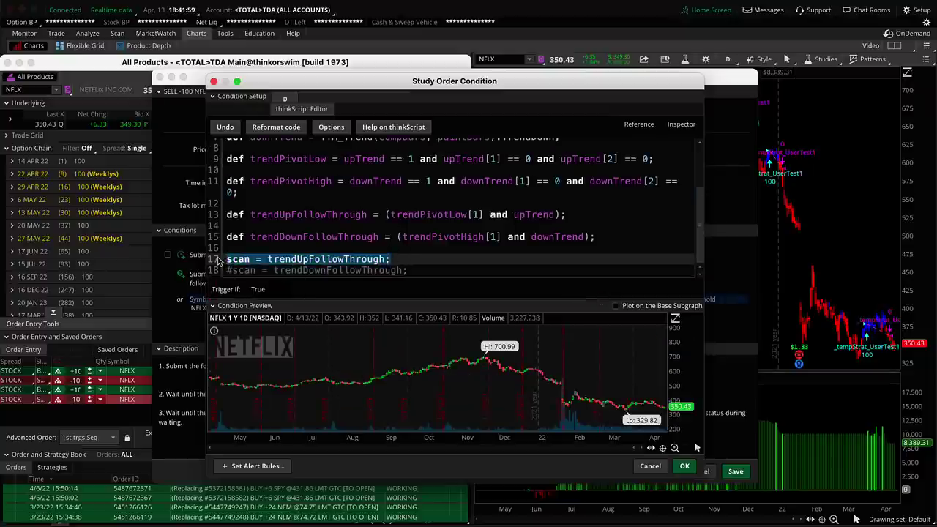
{"action": "key", "text": "BackSpace"}
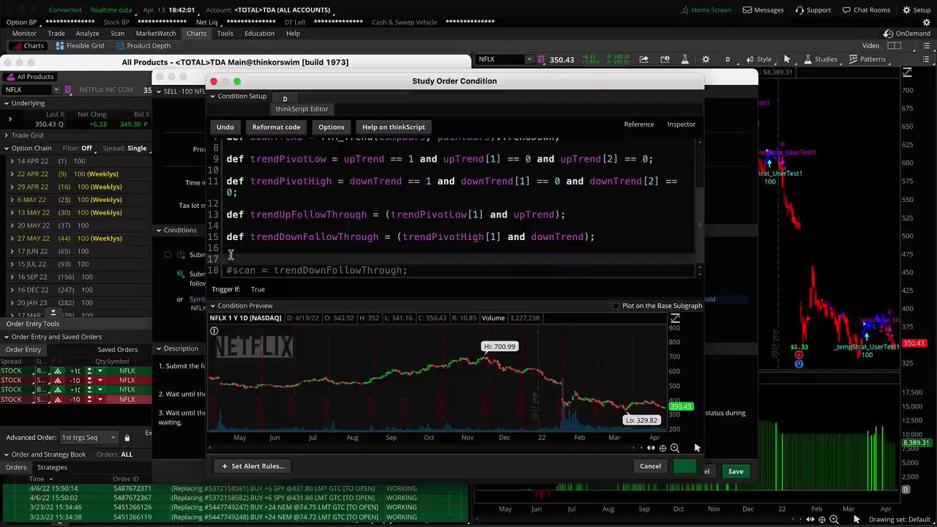
{"action": "scroll", "coordinate": [236, 235], "scroll_direction": "down", "scroll_amount": 1}
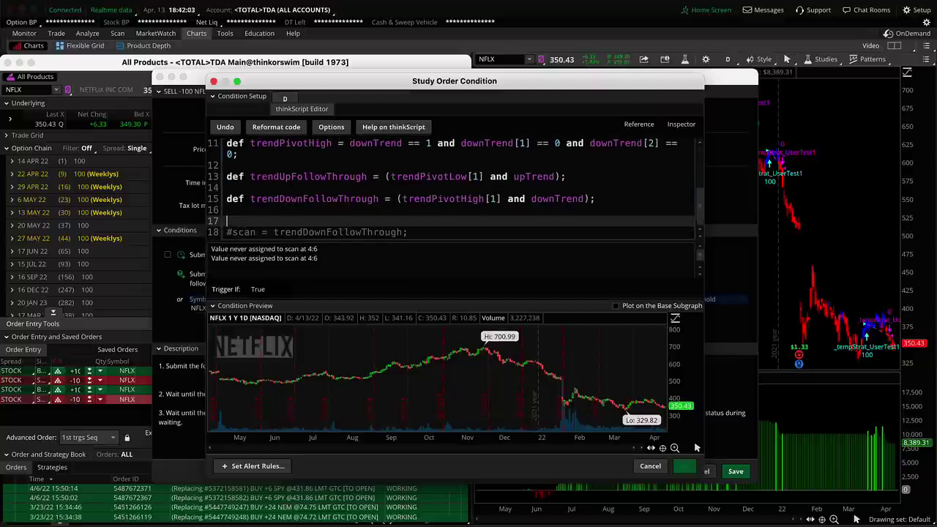
{"action": "left_click", "coordinate": [231, 232]}
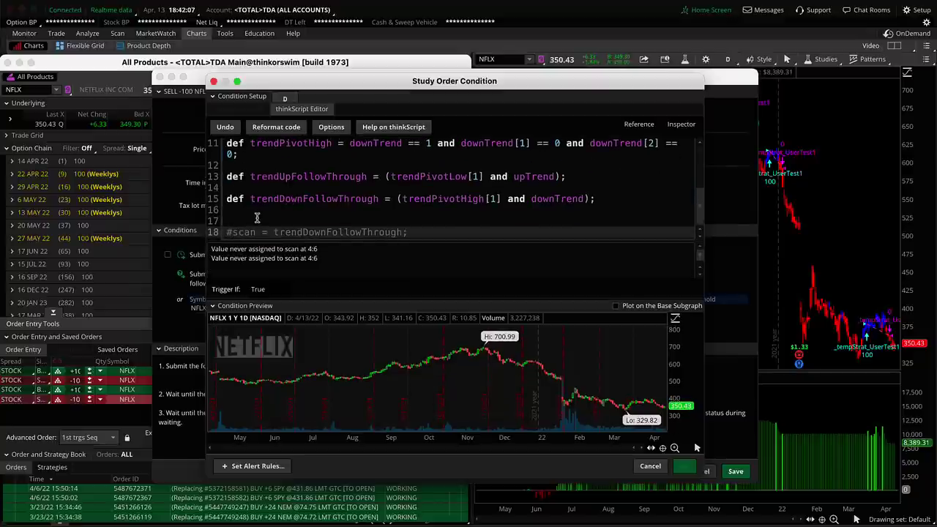
{"action": "key", "text": "BackSpace"}
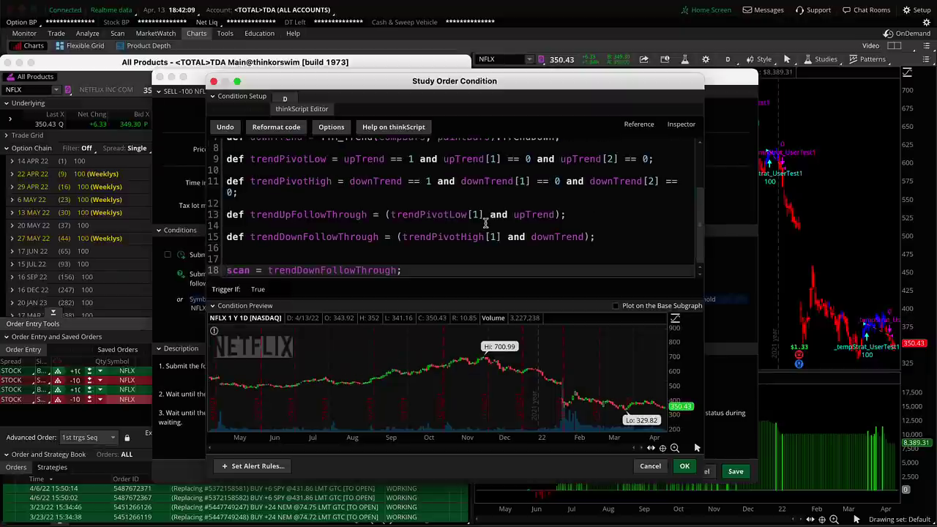
- Accept the second sell order's trendDownFollowThrough condition and save its order rules
{"action": "left_click", "coordinate": [306, 270]}
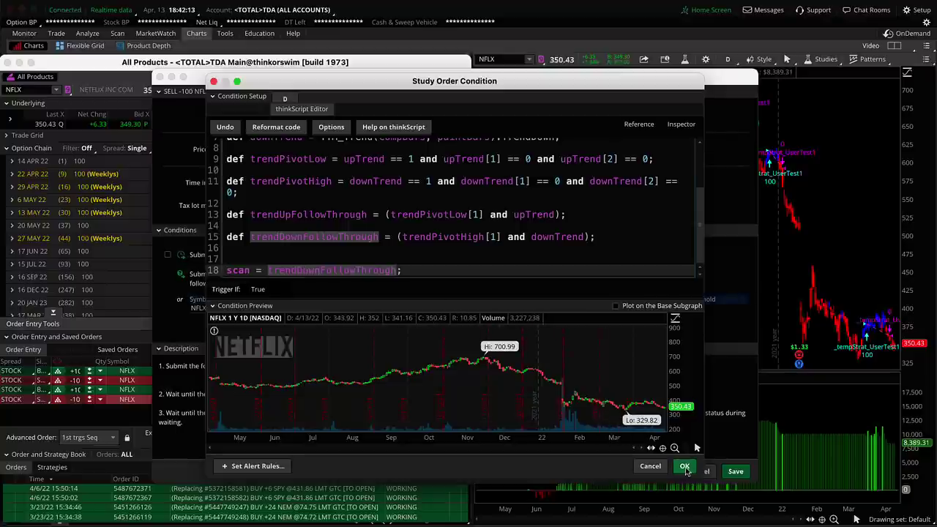
{"action": "left_click", "coordinate": [684, 467]}
{"action": "left_click", "coordinate": [734, 471]}
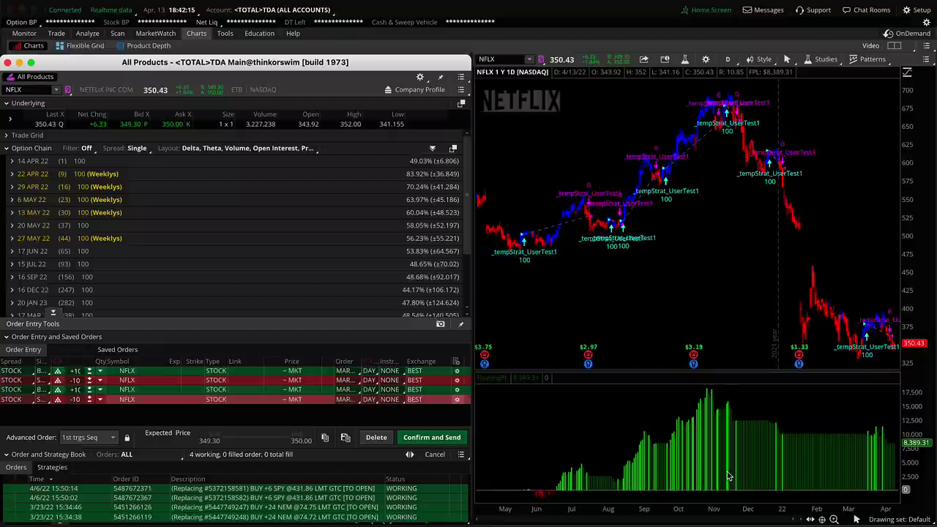
- Bring up the confirmation for the NFLX order sequence, delete the orders without sending them, and minimize the order window
{"action": "left_click", "coordinate": [423, 438]}
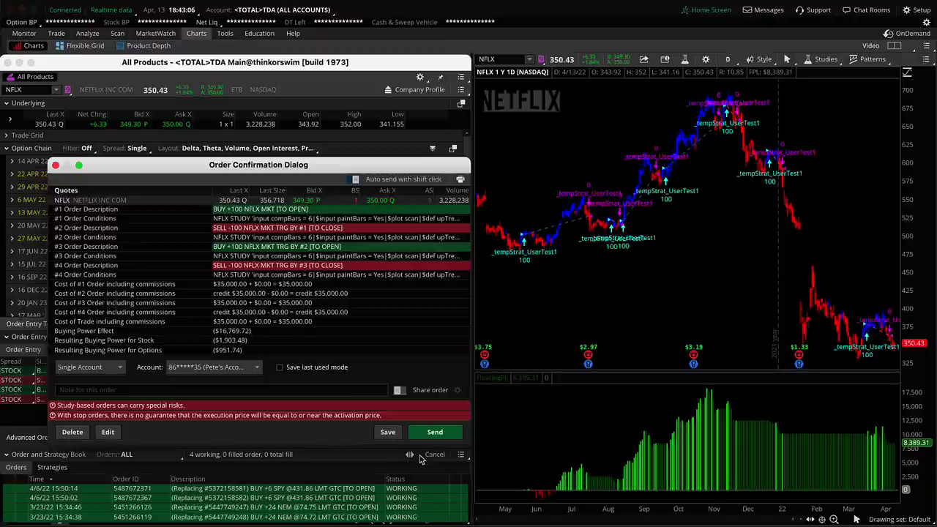
{"action": "left_click", "coordinate": [72, 432]}
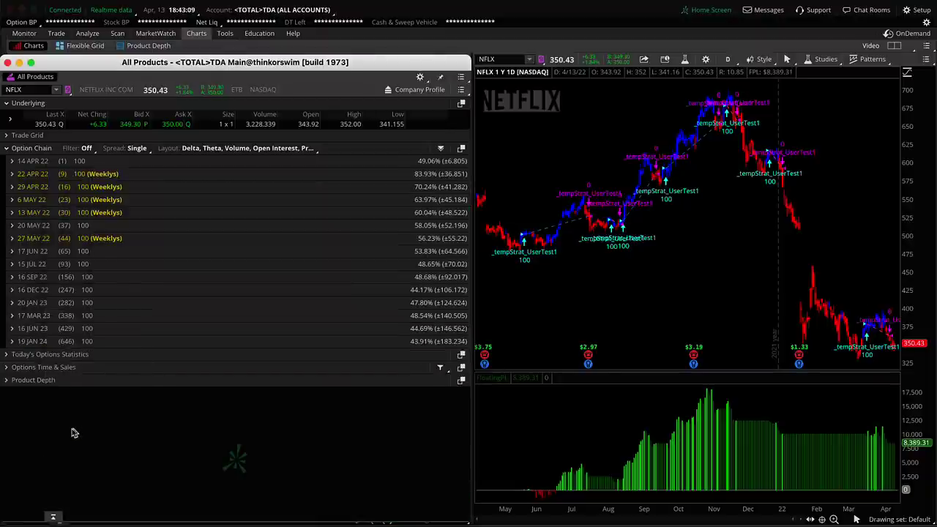
{"action": "left_click", "coordinate": [19, 63]}
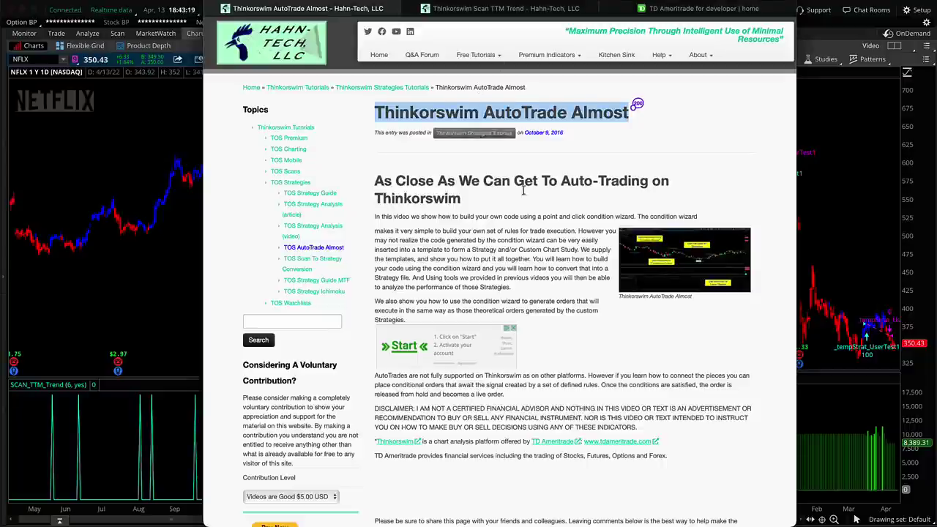
- Examine the Strategy Template code on the Thinkorswim AutoTrade Almost page and view the Thinkorswim Scan TTM Trend page
{"action": "scroll", "coordinate": [512, 183], "scroll_direction": "down", "scroll_amount": 10}
{"action": "scroll", "coordinate": [539, 266], "scroll_direction": "down", "scroll_amount": 1}
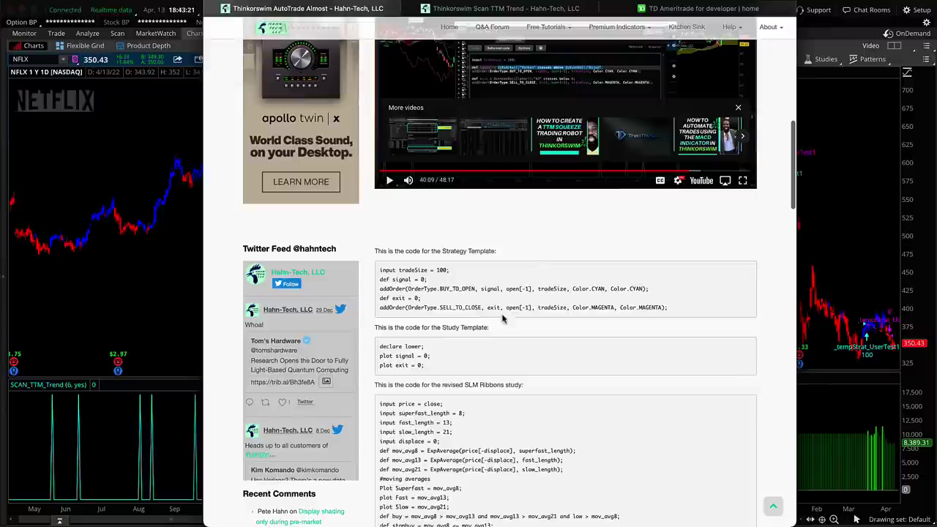
{"action": "left_click_drag", "start_coordinate": [671, 307], "coordinate": [376, 269]}
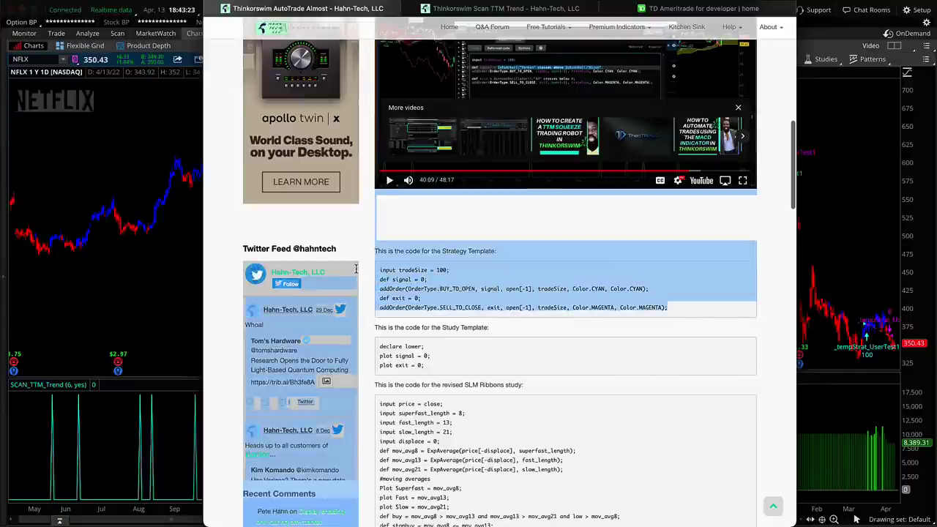
{"action": "left_click", "coordinate": [490, 10]}
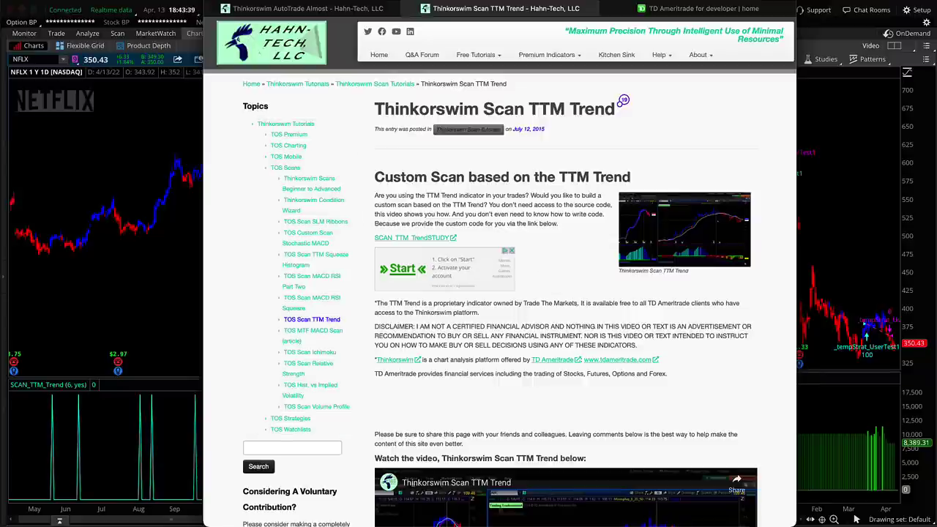
{"action": "scroll", "coordinate": [624, 141], "scroll_direction": "down", "scroll_amount": 1}
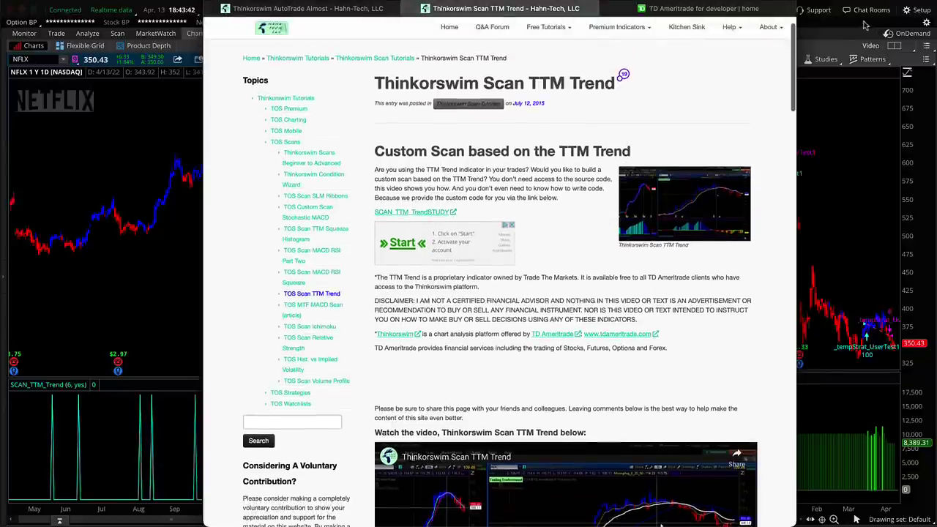
- Switch to the Automated Round Trip Trades notes and highlight the section on custom programs which access the TDA API
{"action": "key", "text": "super+Tab"}
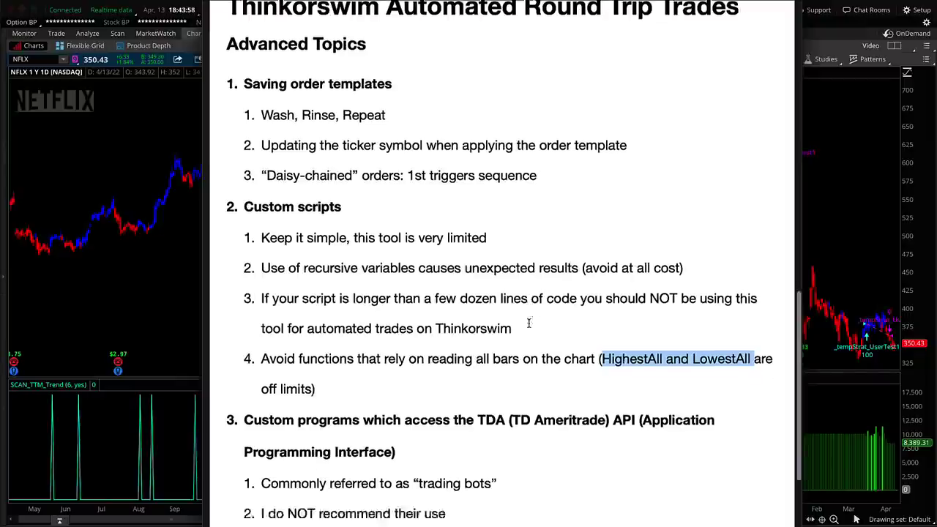
{"action": "scroll", "coordinate": [529, 322], "scroll_direction": "down", "scroll_amount": 5}
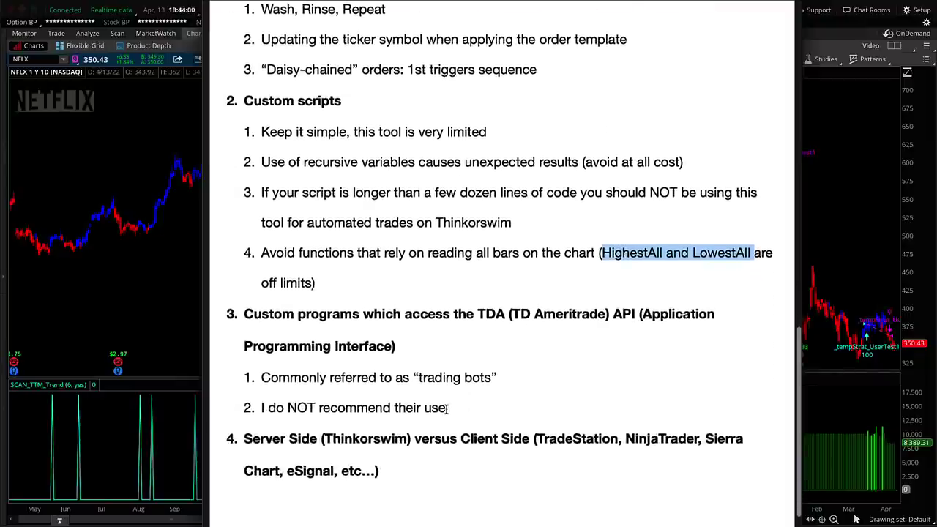
{"action": "left_click_drag", "start_coordinate": [448, 408], "coordinate": [547, 346]}
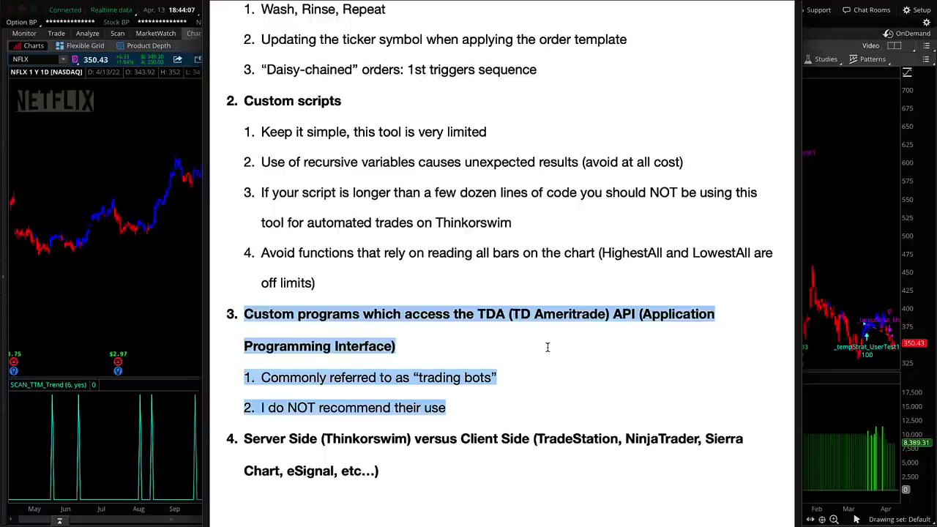